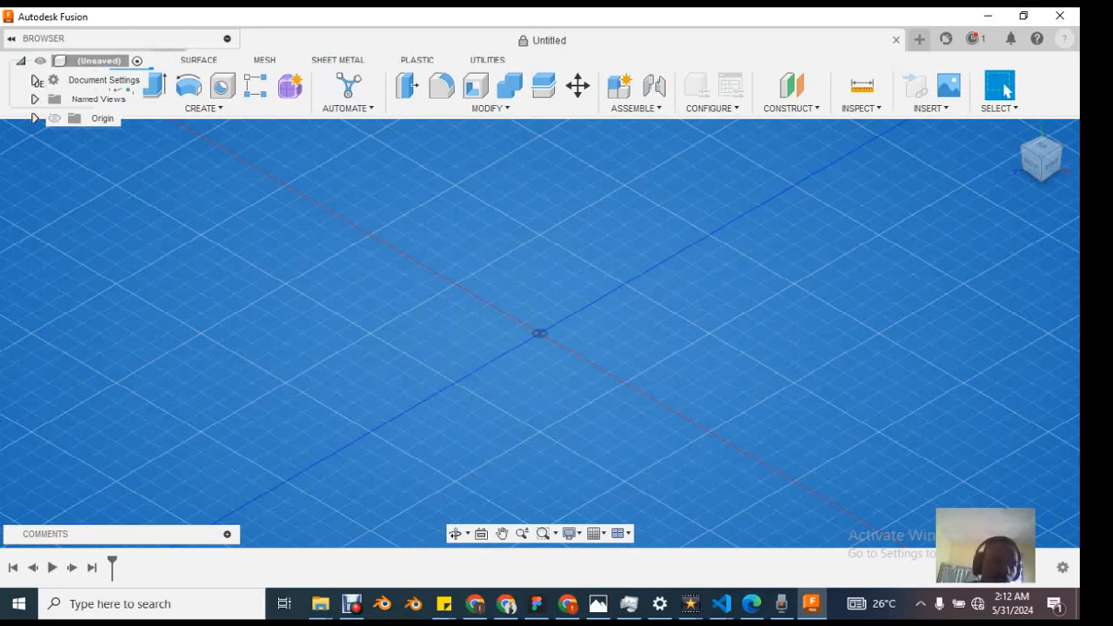
Step: Examine the job status, the file and view commands, and the list of available workspaces
left_click(11, 38)
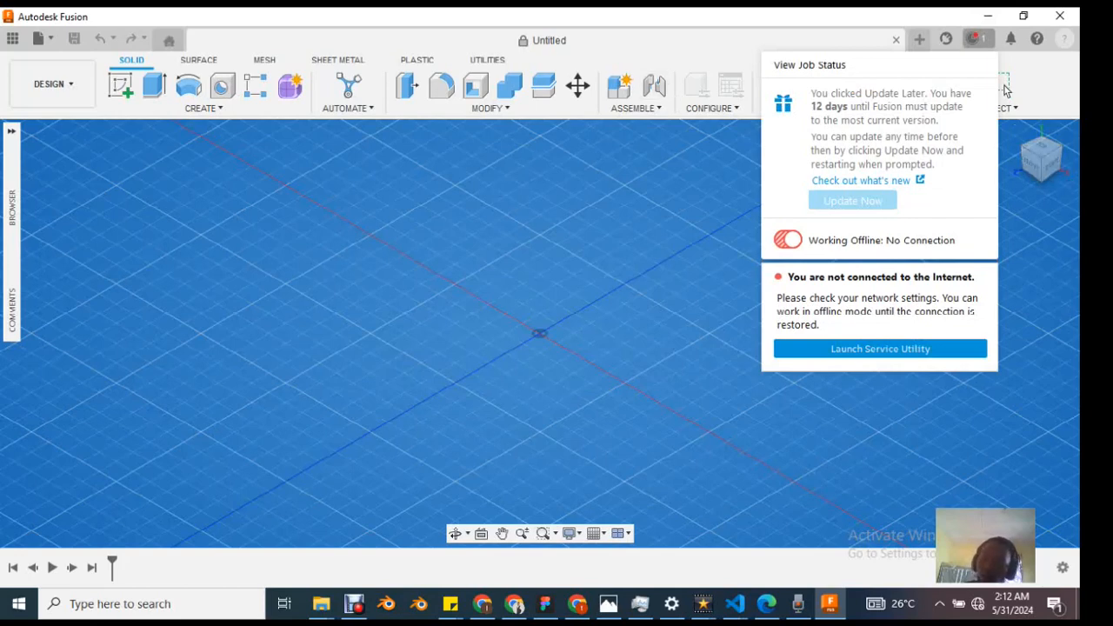
left_click(1005, 89)
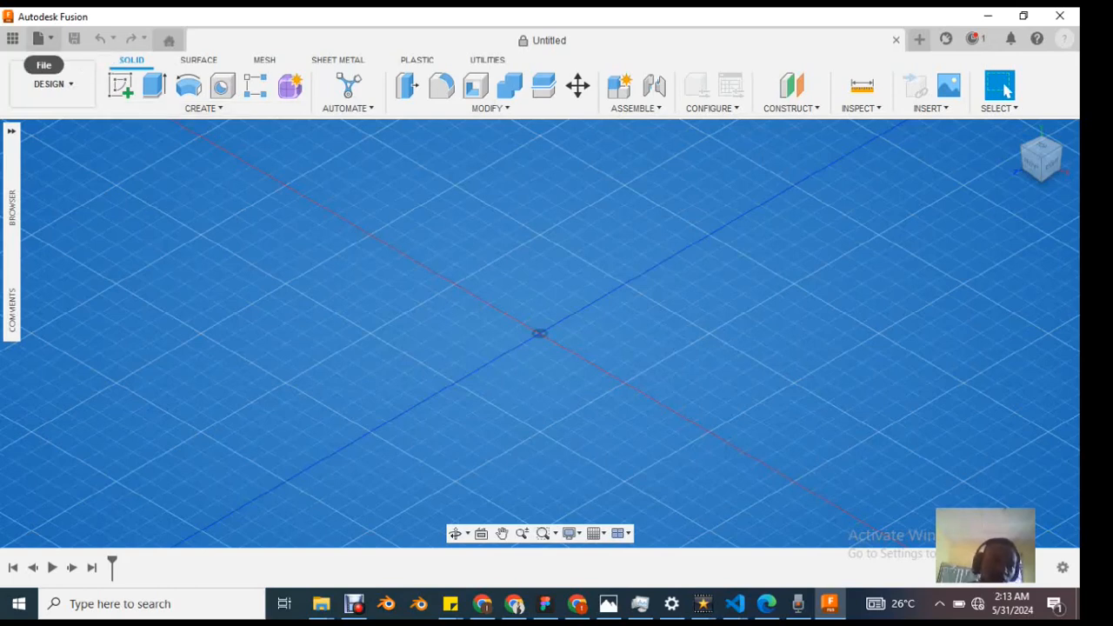
left_click(38, 39)
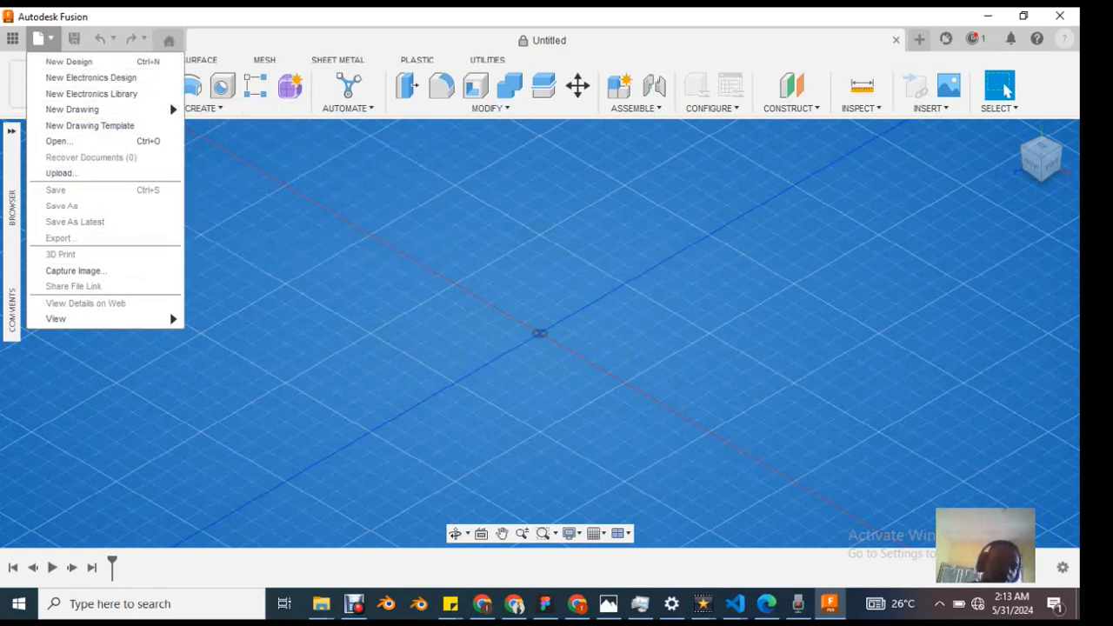
mouse_move(87, 318)
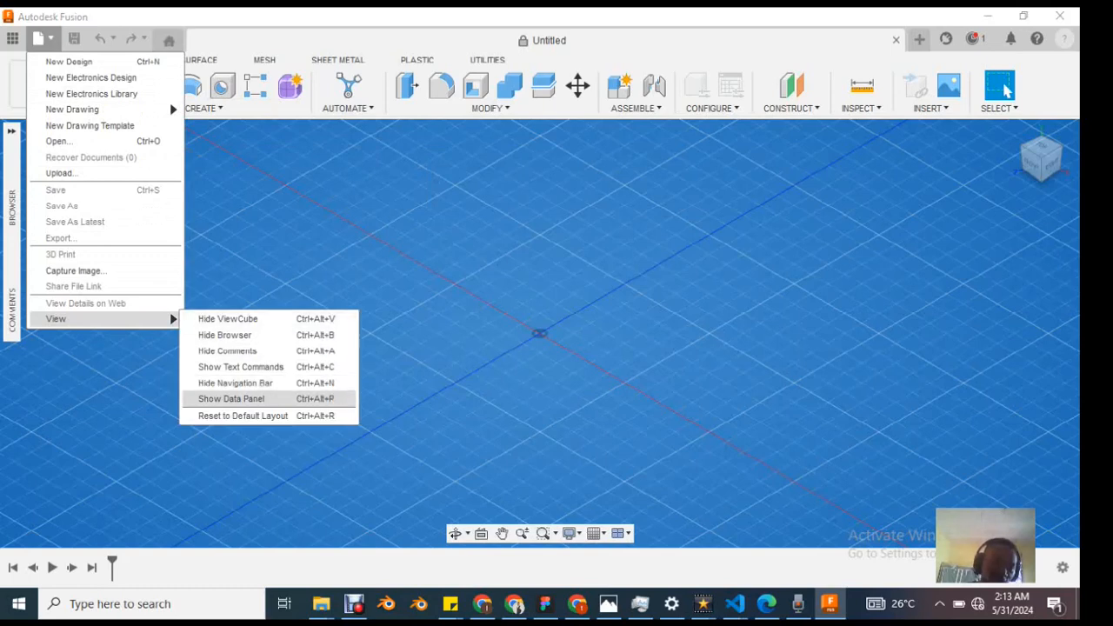
key("Escape")
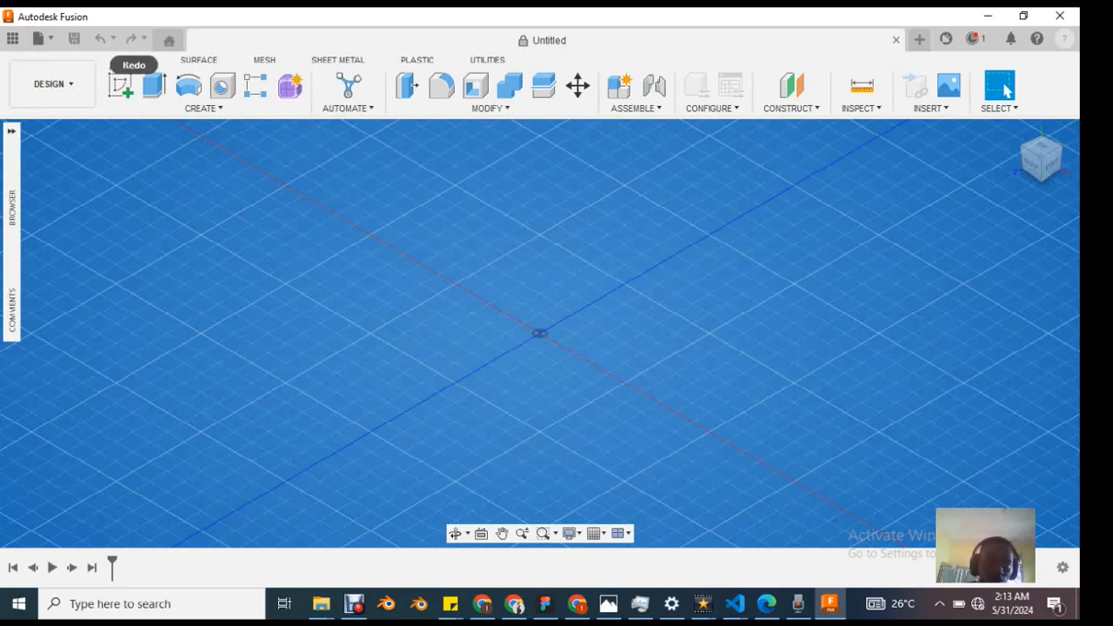
left_click(169, 40)
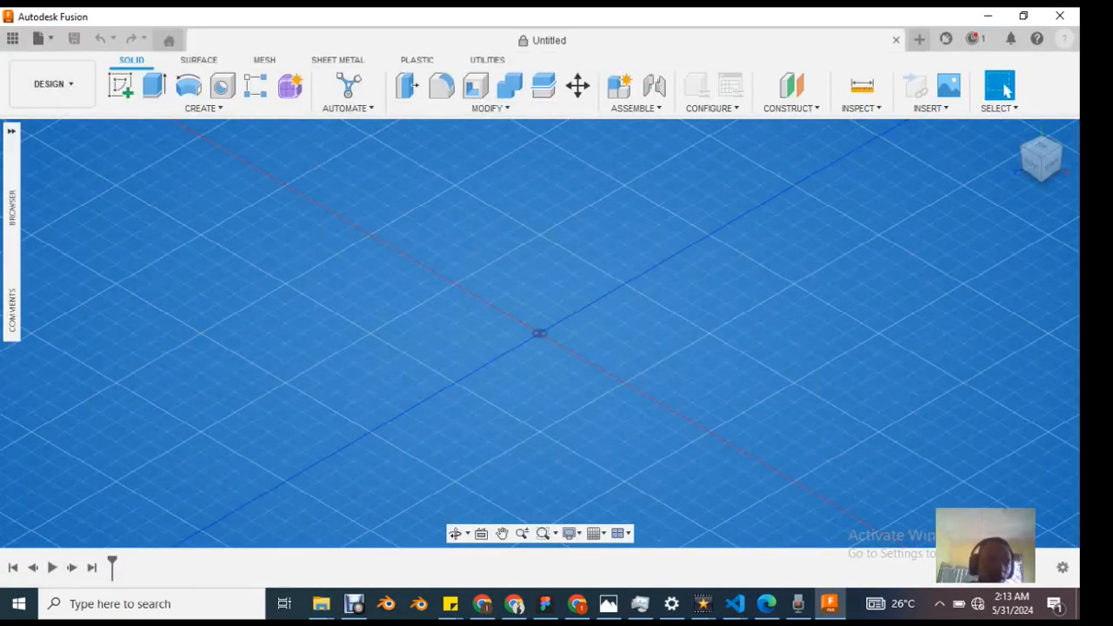
left_click(54, 84)
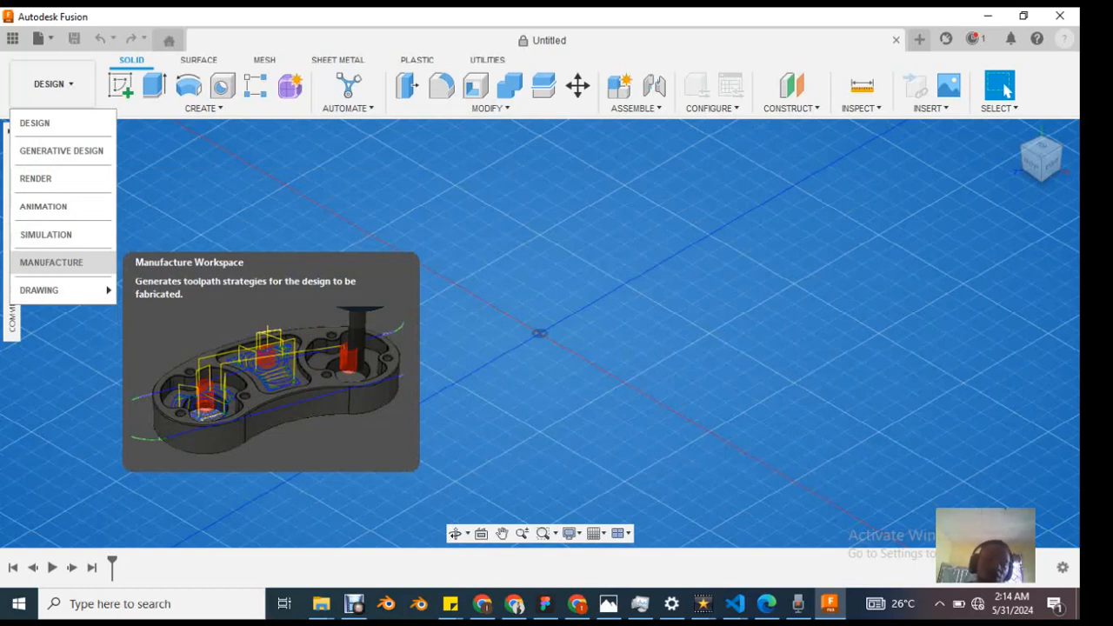
mouse_move(52, 290)
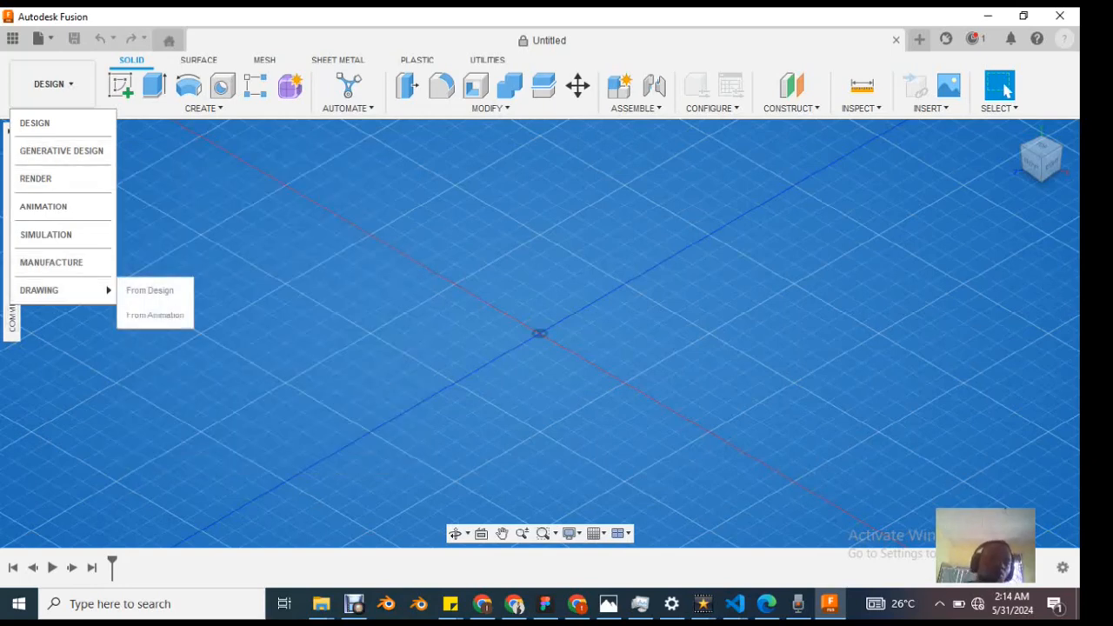
key("Escape")
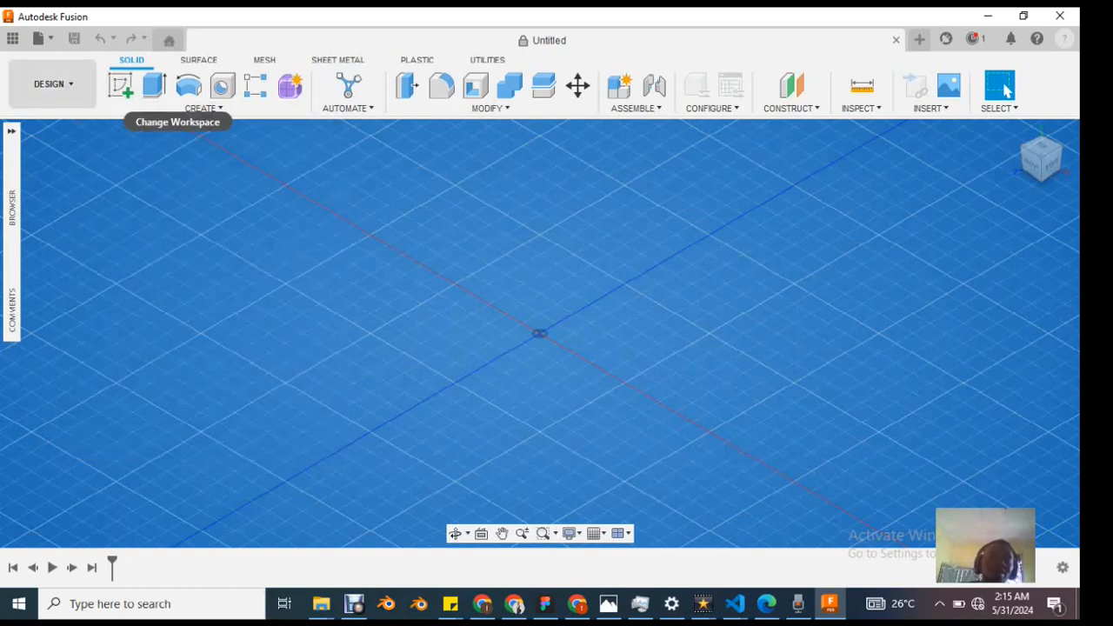
left_click(52, 83)
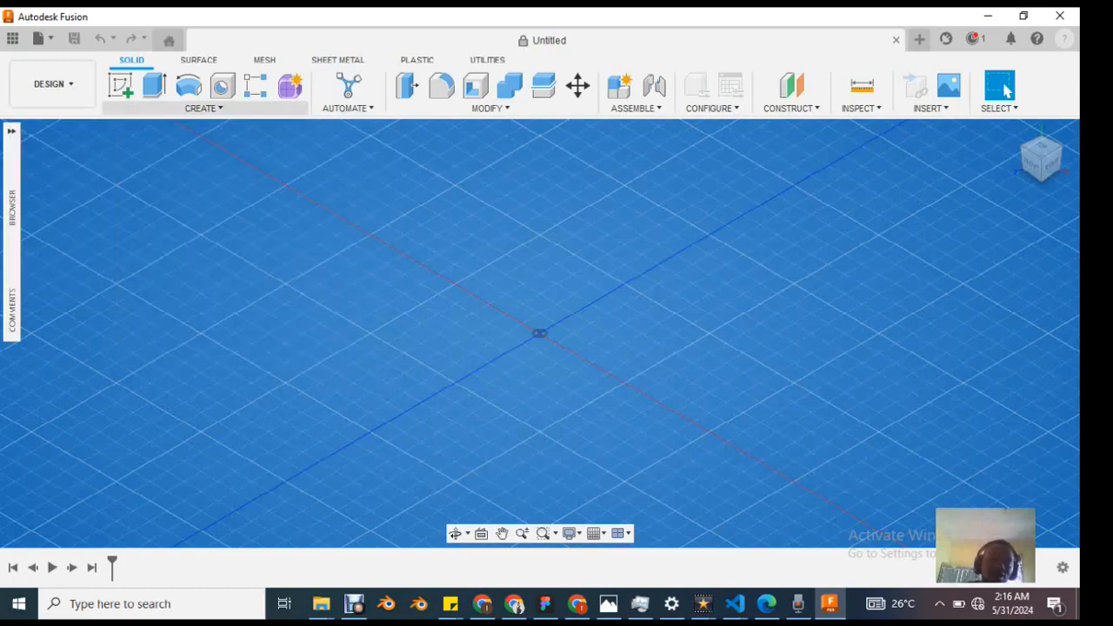
Step: Create a new internal standard component named comb and make it active
left_click(203, 108)
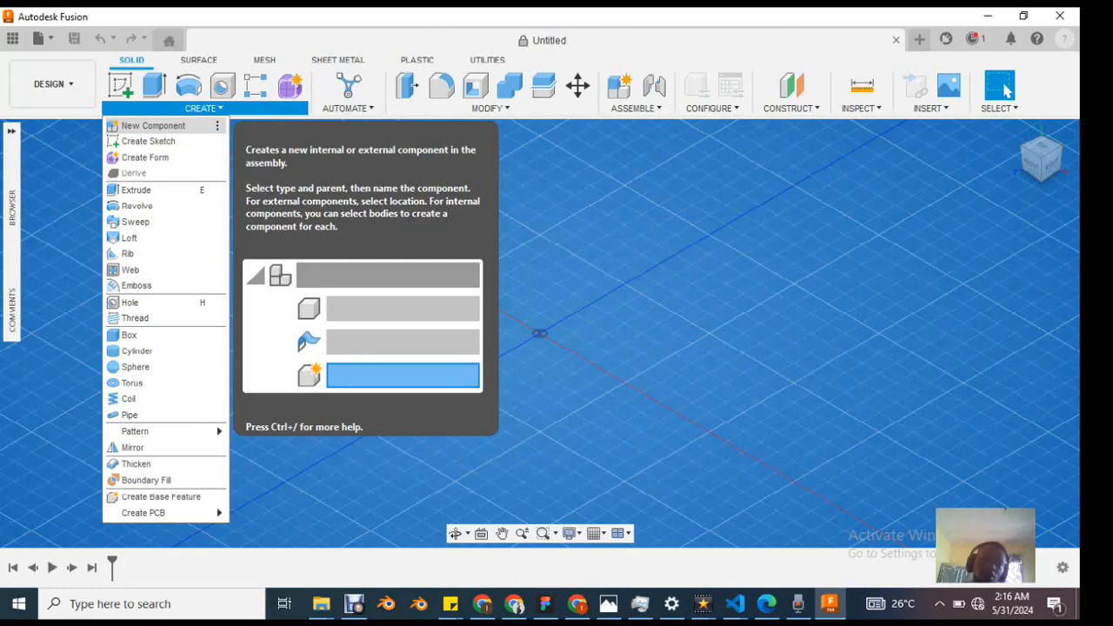
key("Return")
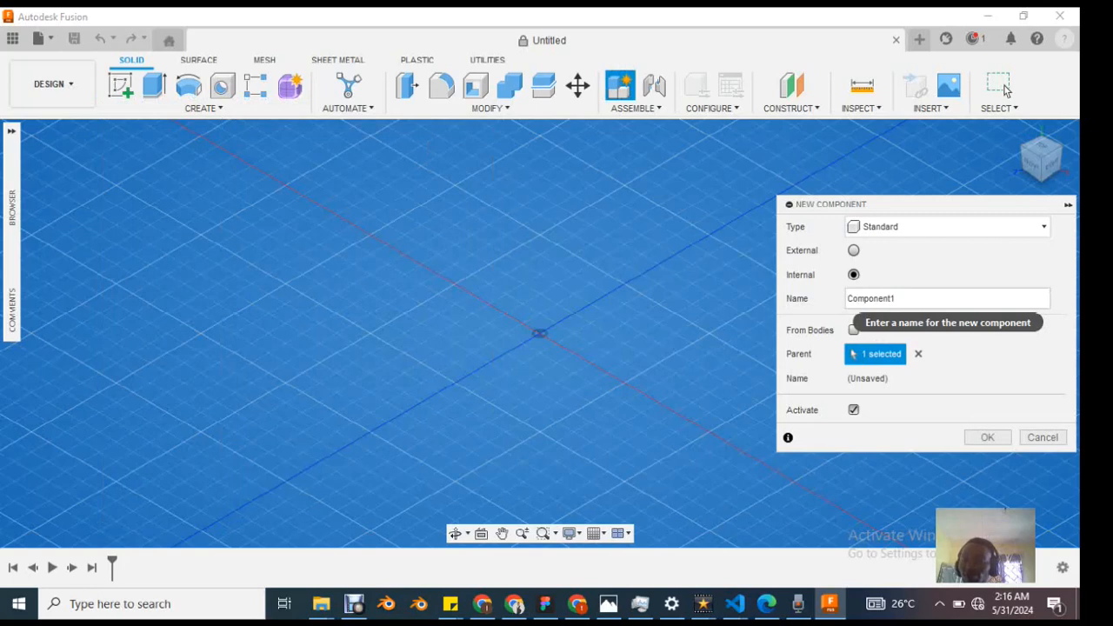
left_click_drag(904, 299, 847, 298)
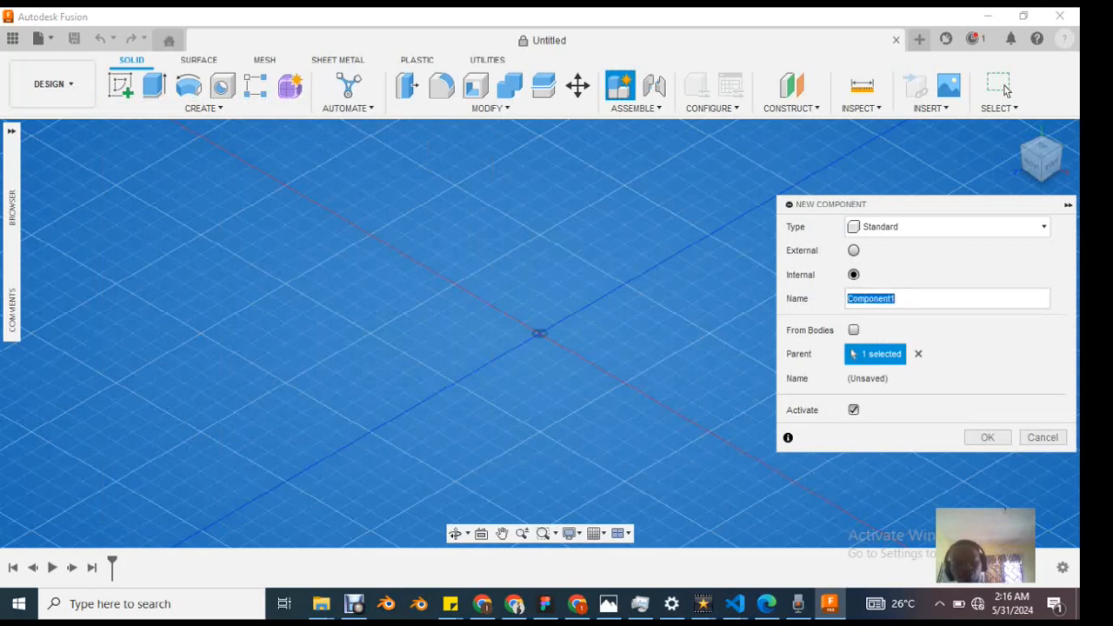
type("comb")
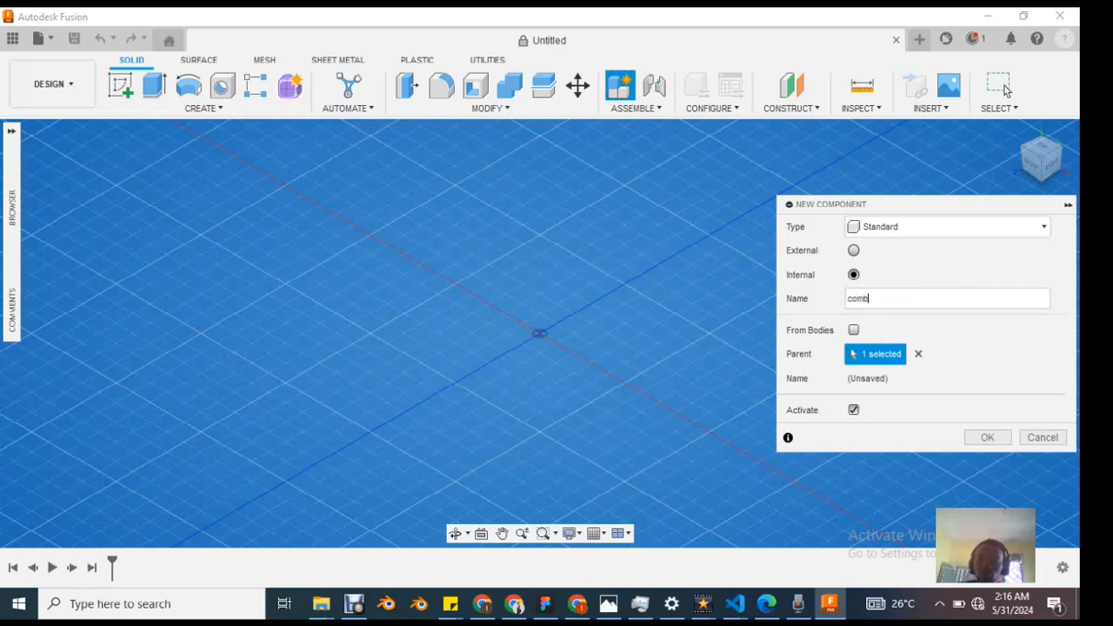
key("Return")
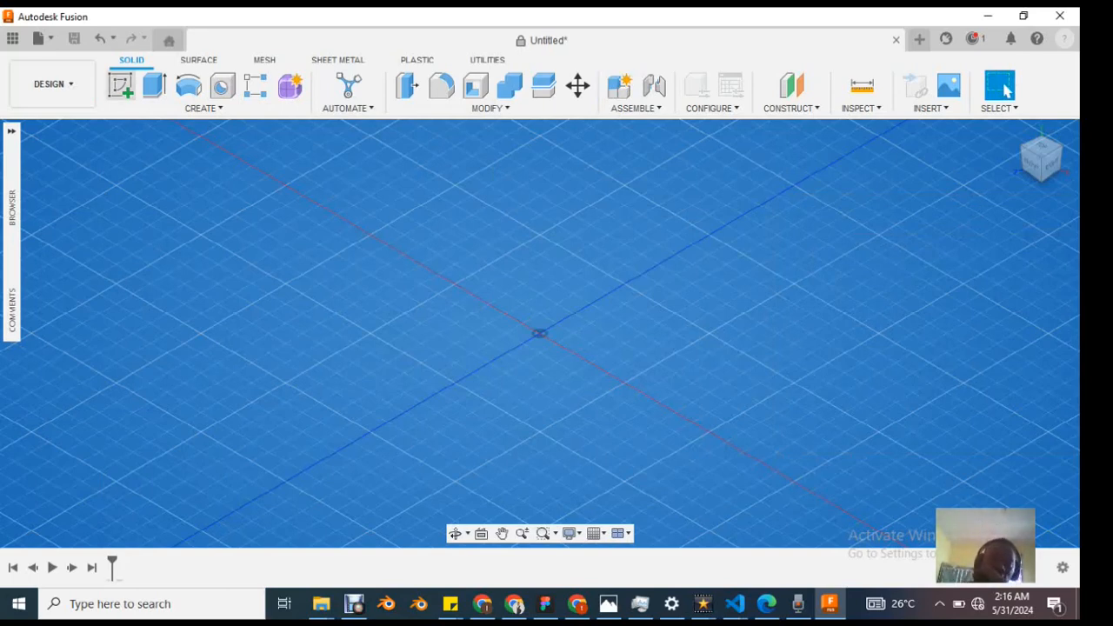
Step: Expand the browser tree and view the document's comments section
left_click(11, 130)
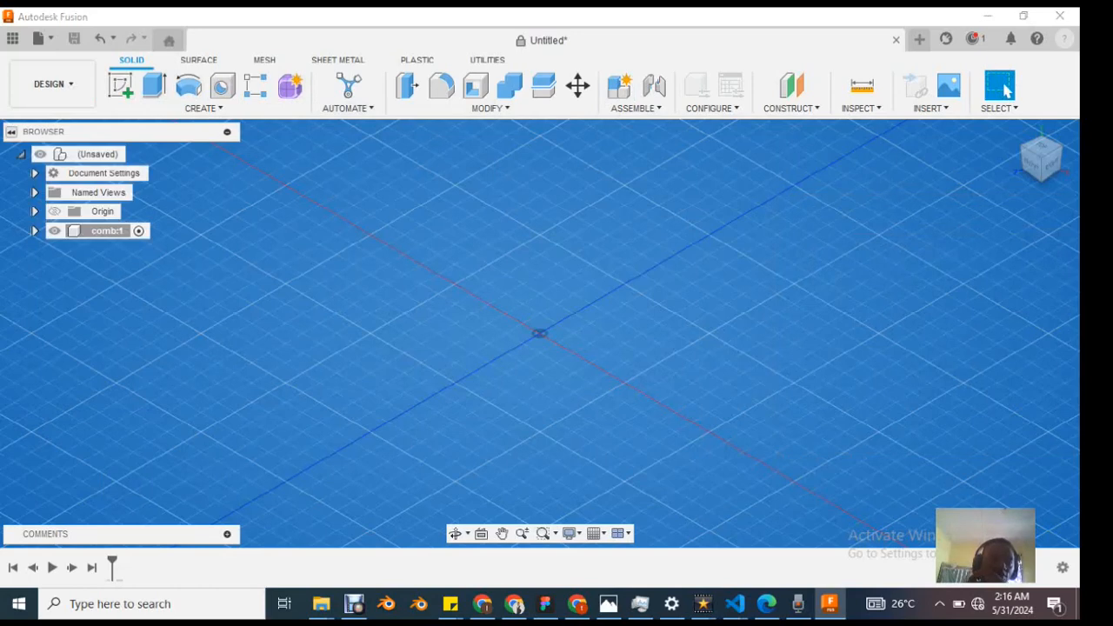
left_click(11, 131)
left_click(12, 131)
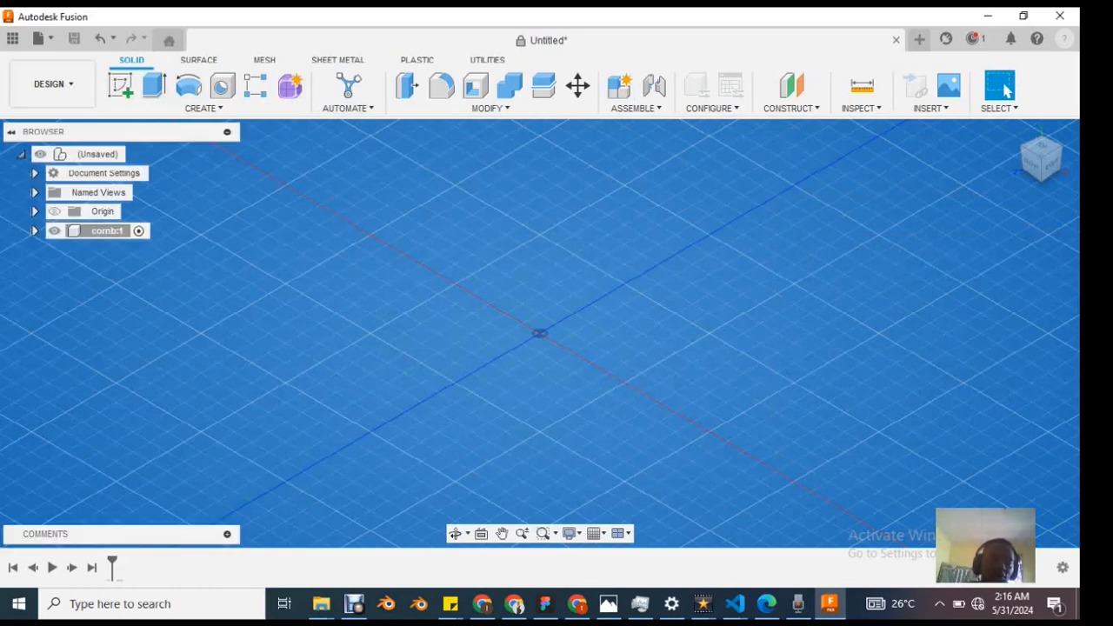
left_click(227, 131)
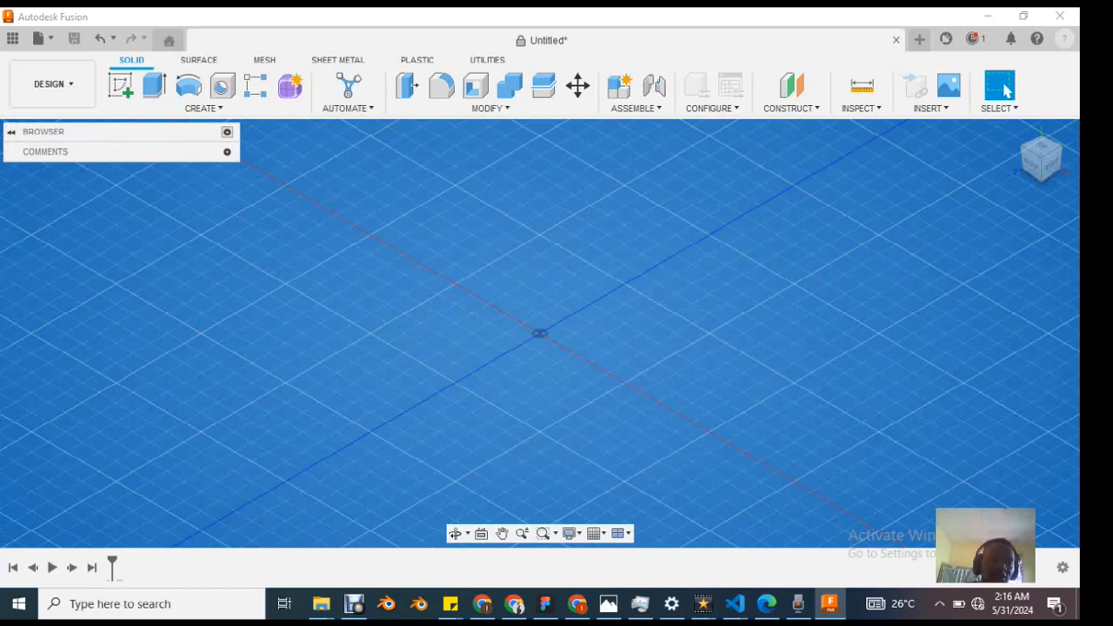
left_click(227, 151)
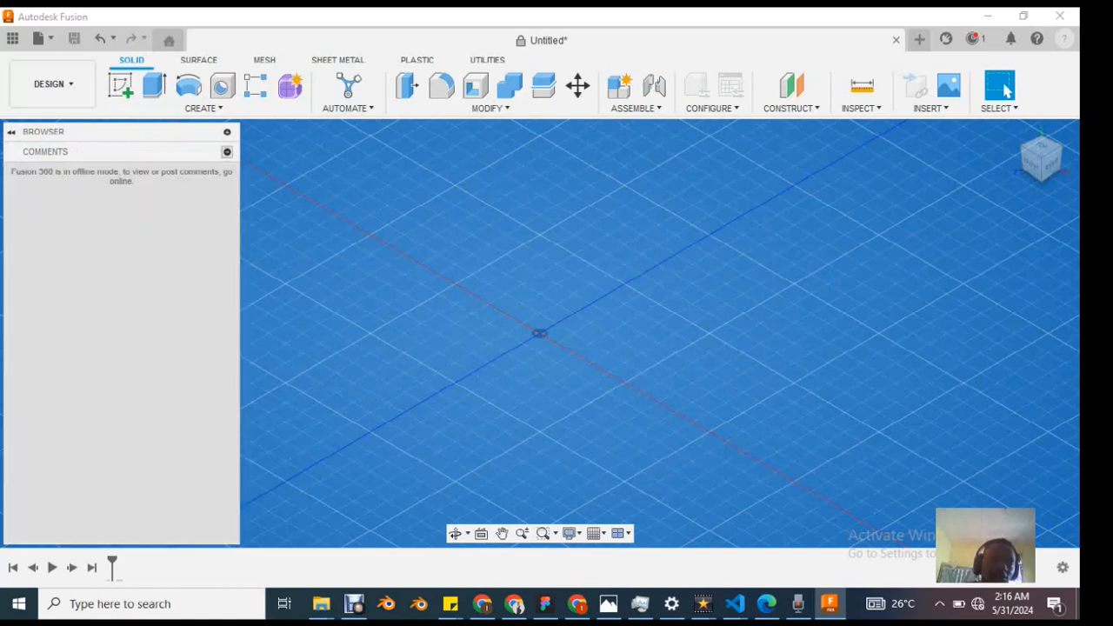
left_click(227, 152)
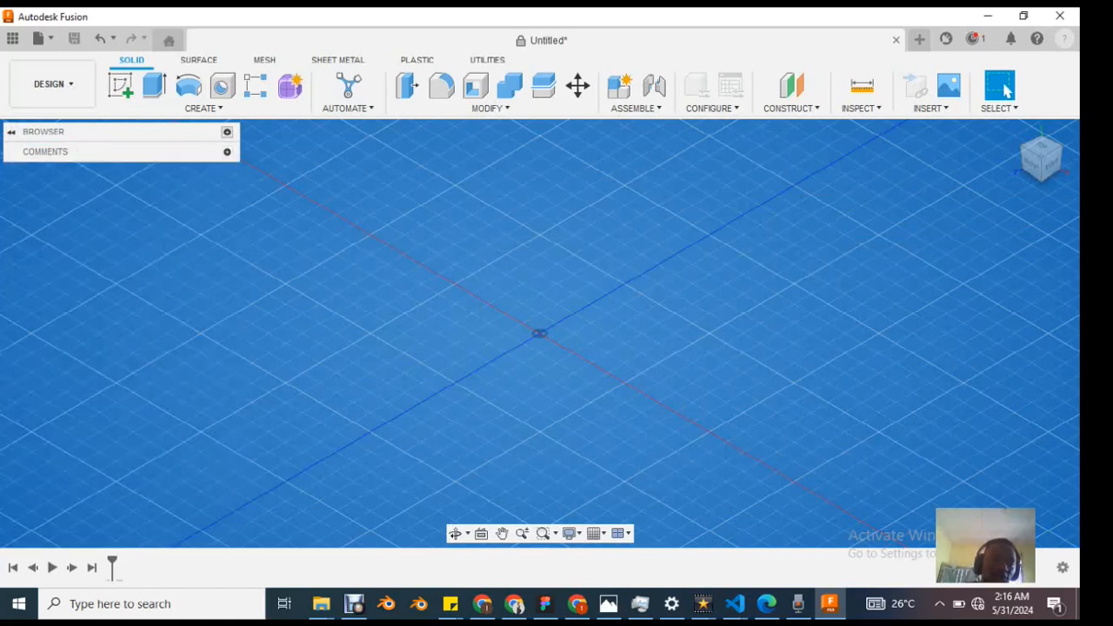
left_click(227, 132)
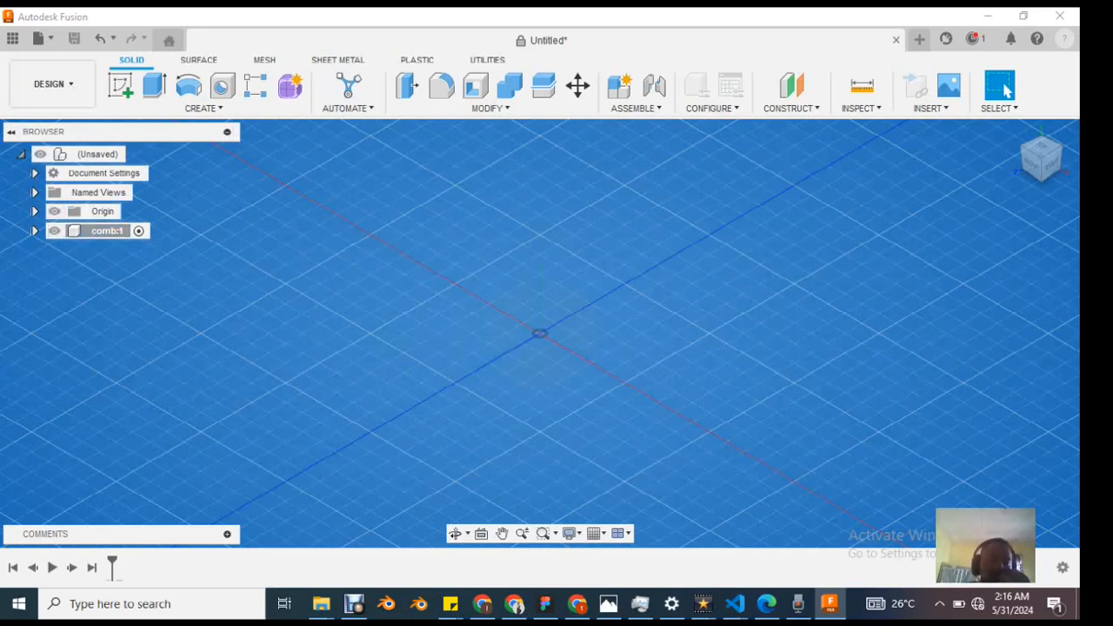
Step: Toggle the origin's visibility and collapse and re-expand the root component's tree
left_click(54, 212)
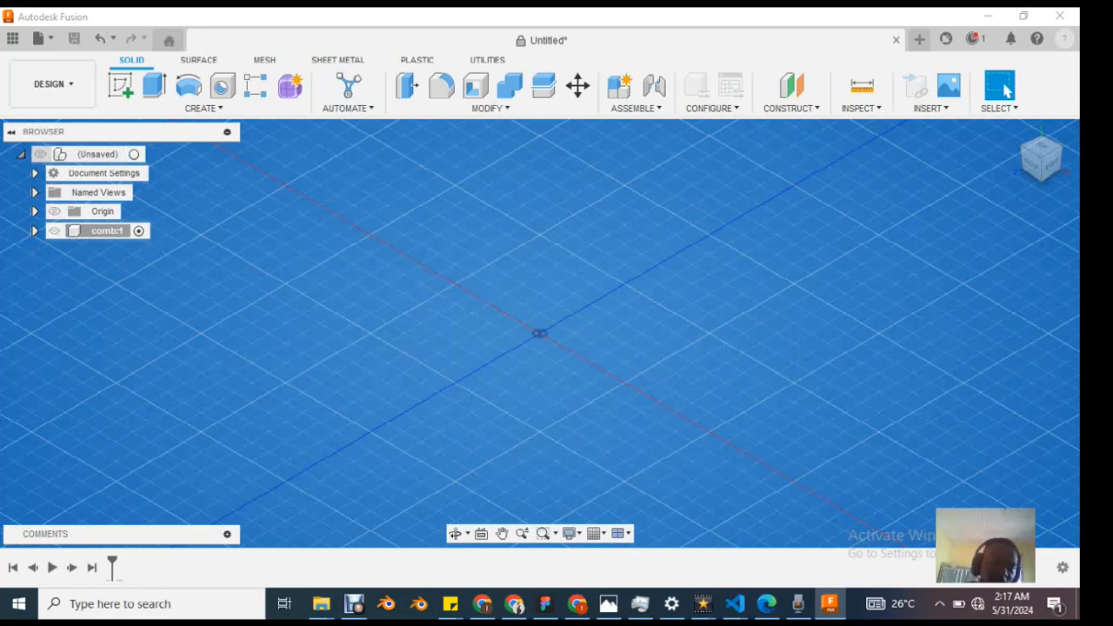
left_click(21, 154)
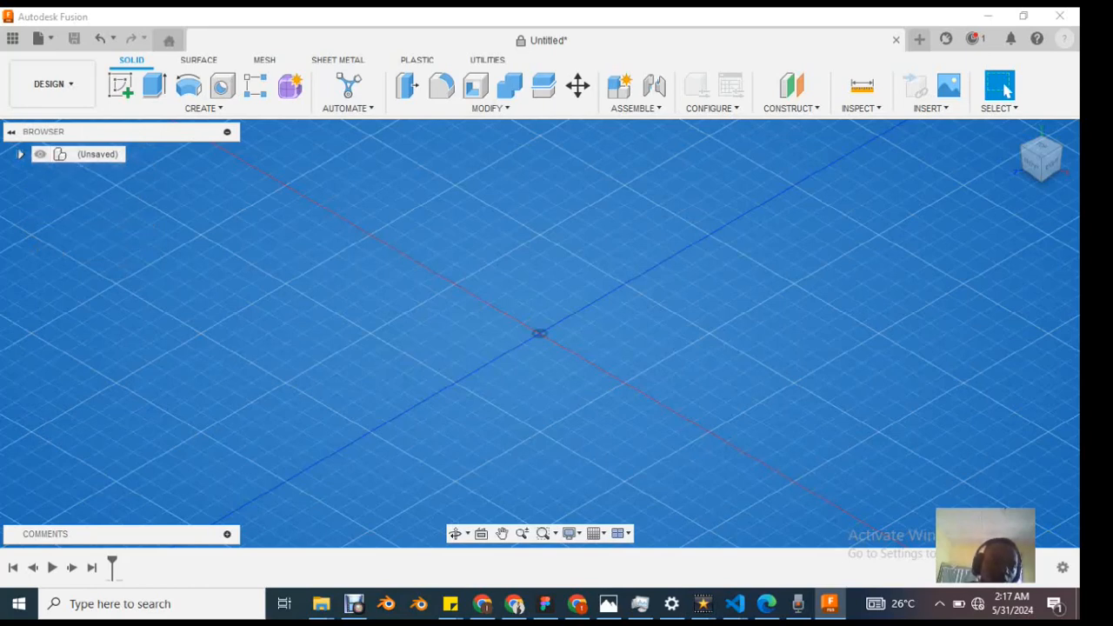
left_click(21, 154)
left_click(20, 154)
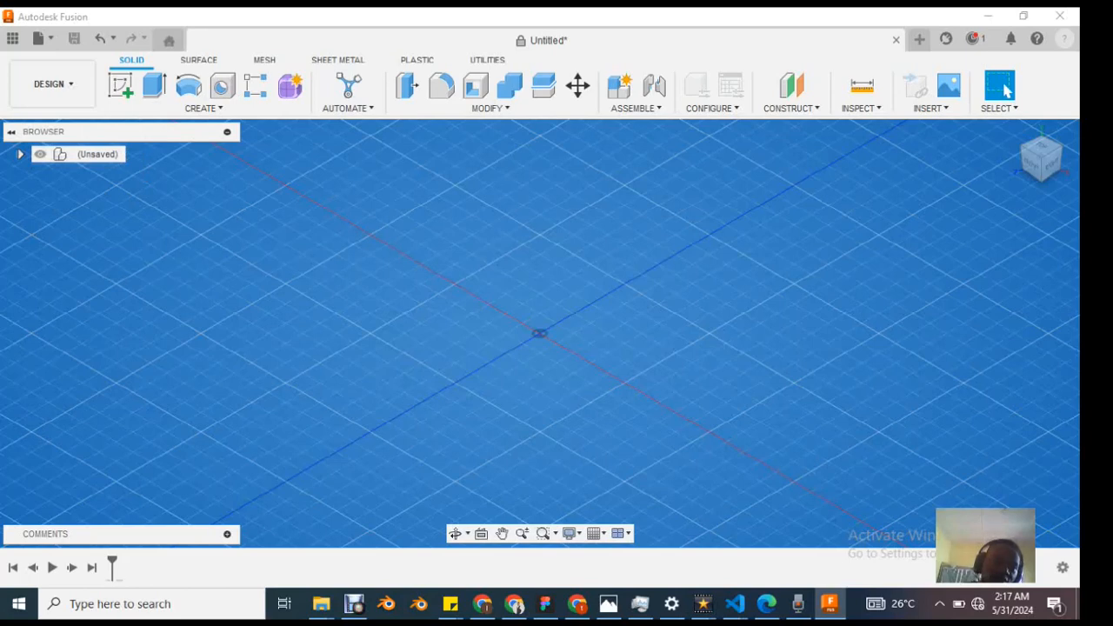
left_click(20, 154)
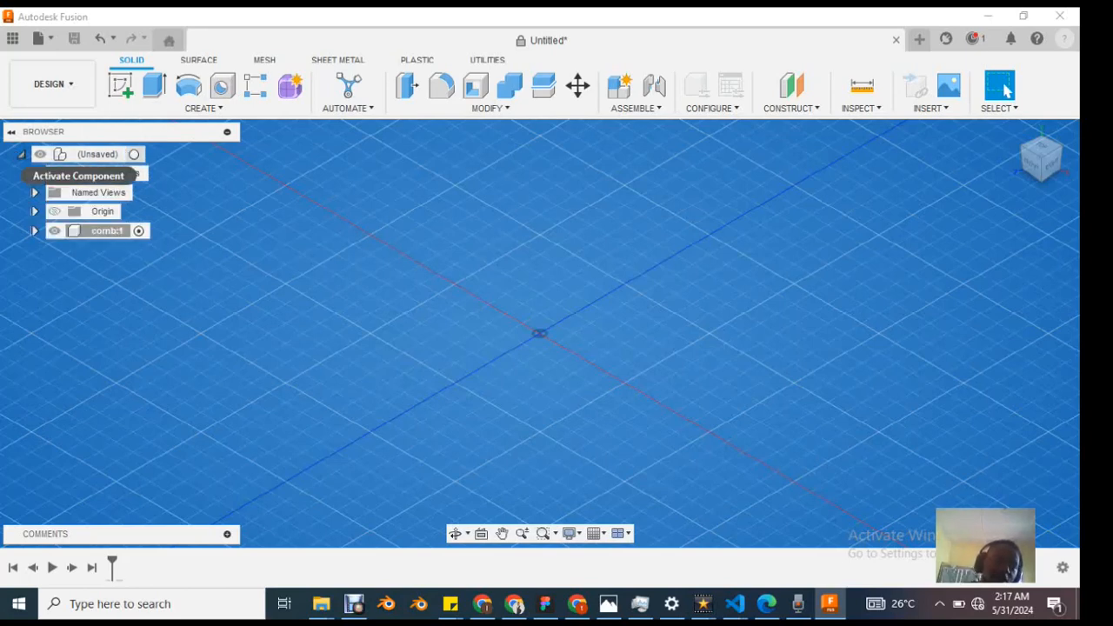
Step: Examine the unit types available in the document settings, keeping millimetres as the active unit
left_click(35, 173)
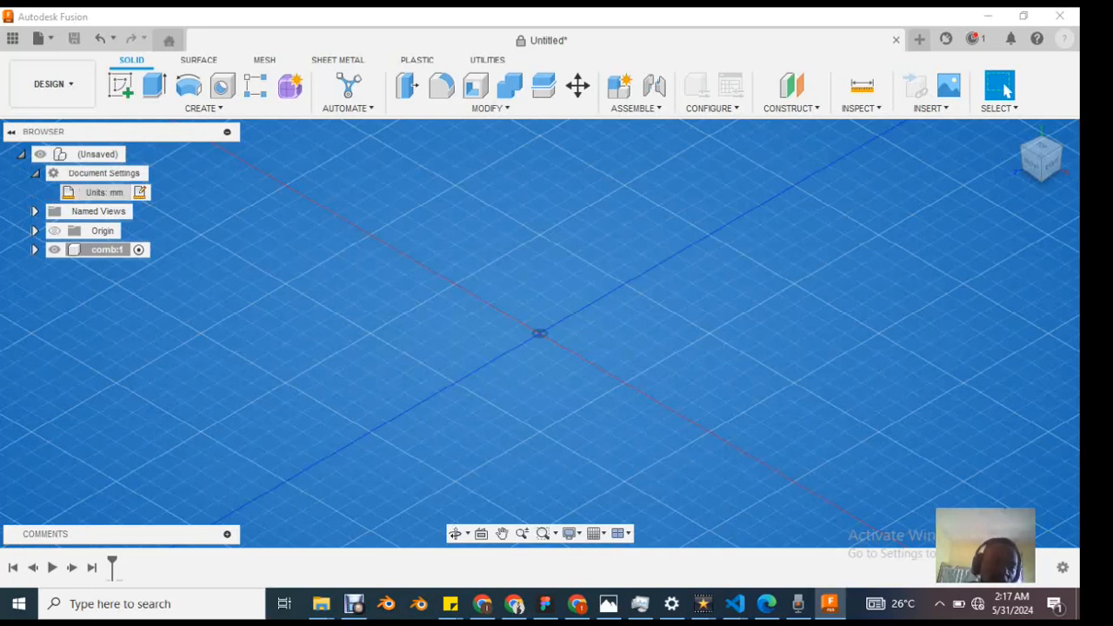
left_click(139, 192)
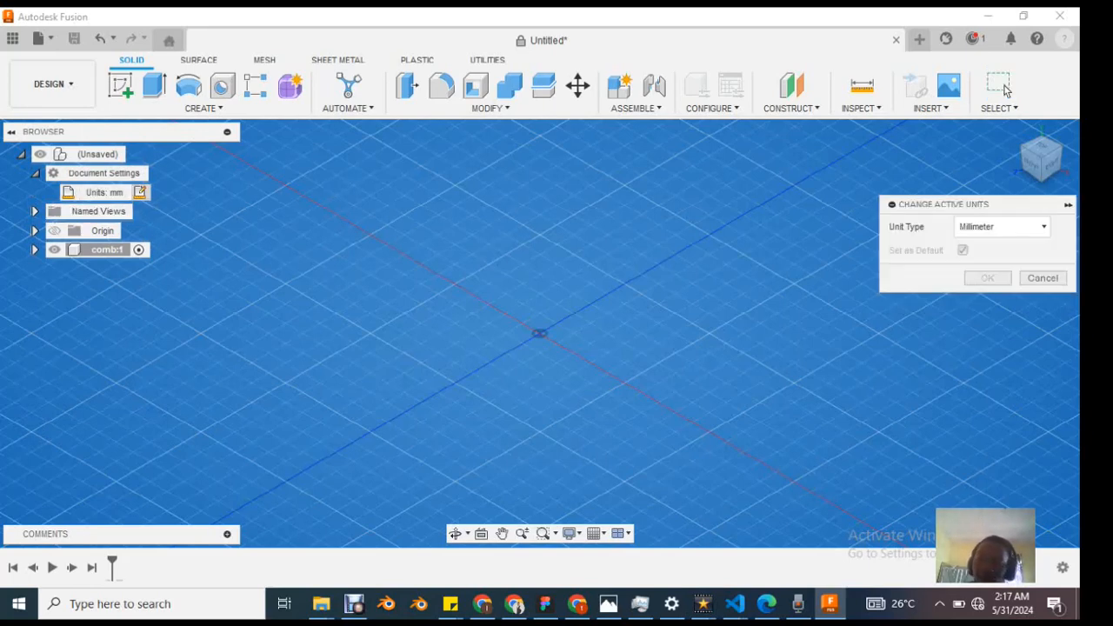
left_click(1000, 227)
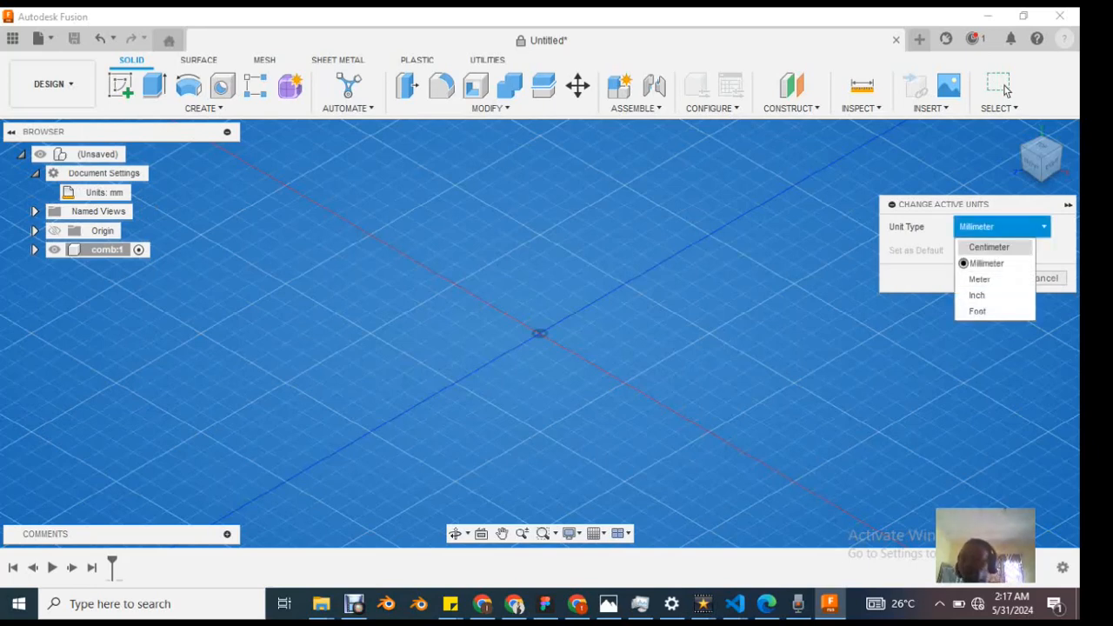
left_click(1000, 227)
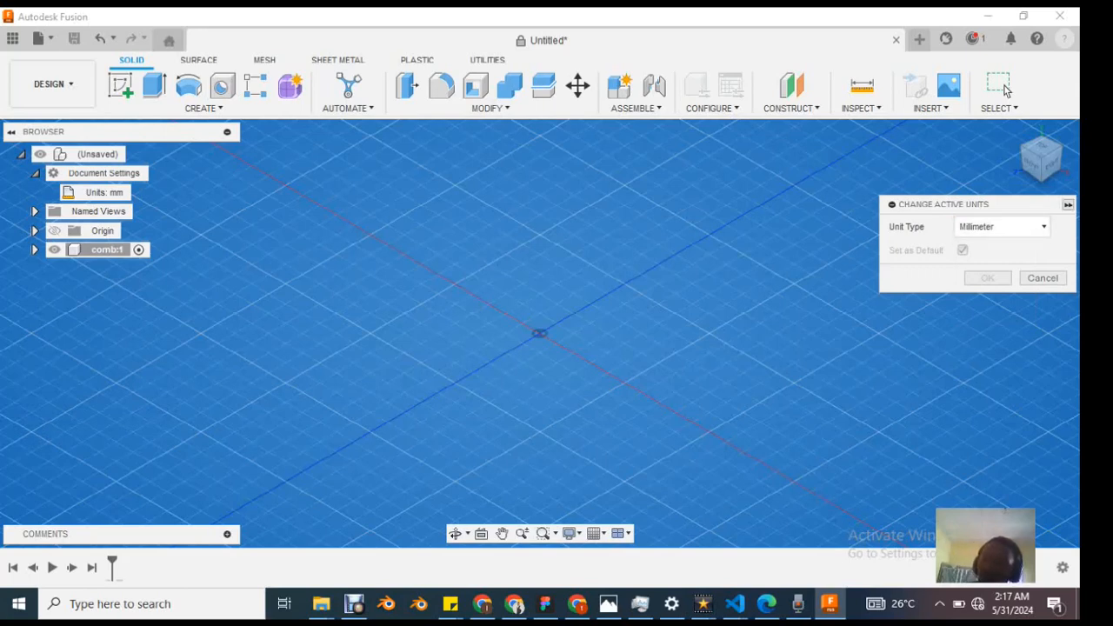
left_click(1068, 205)
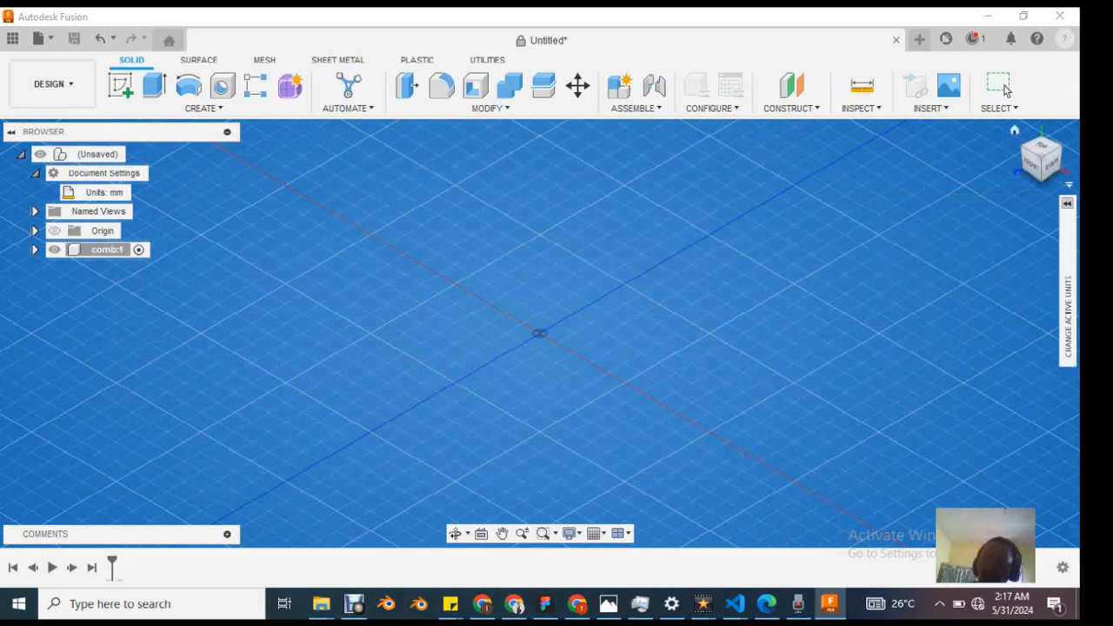
left_click(1069, 205)
left_click(1004, 89)
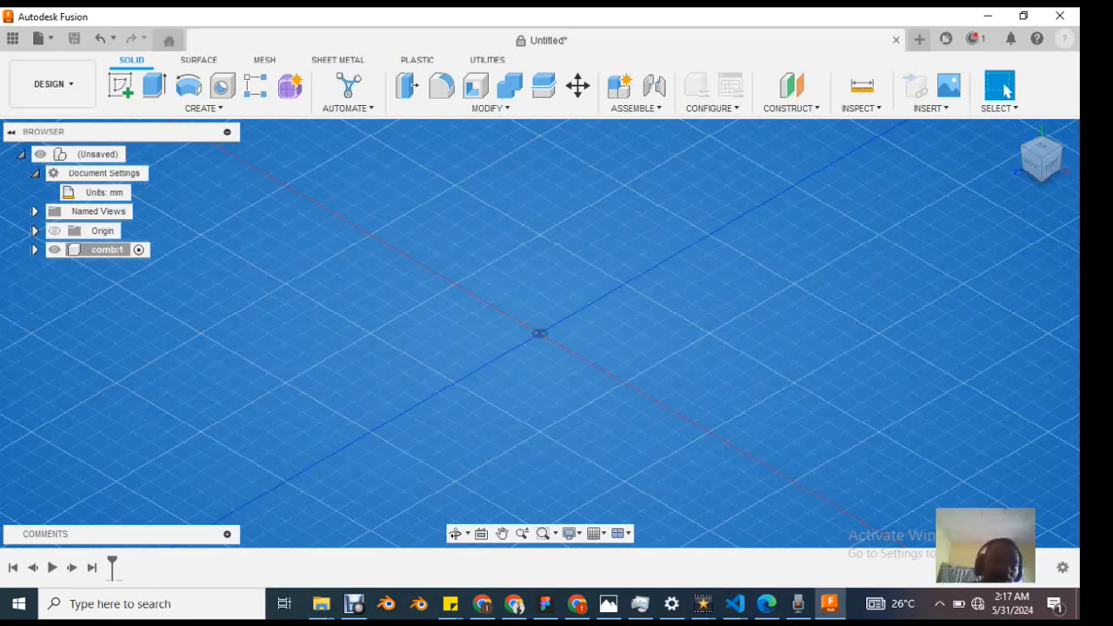
left_click(35, 173)
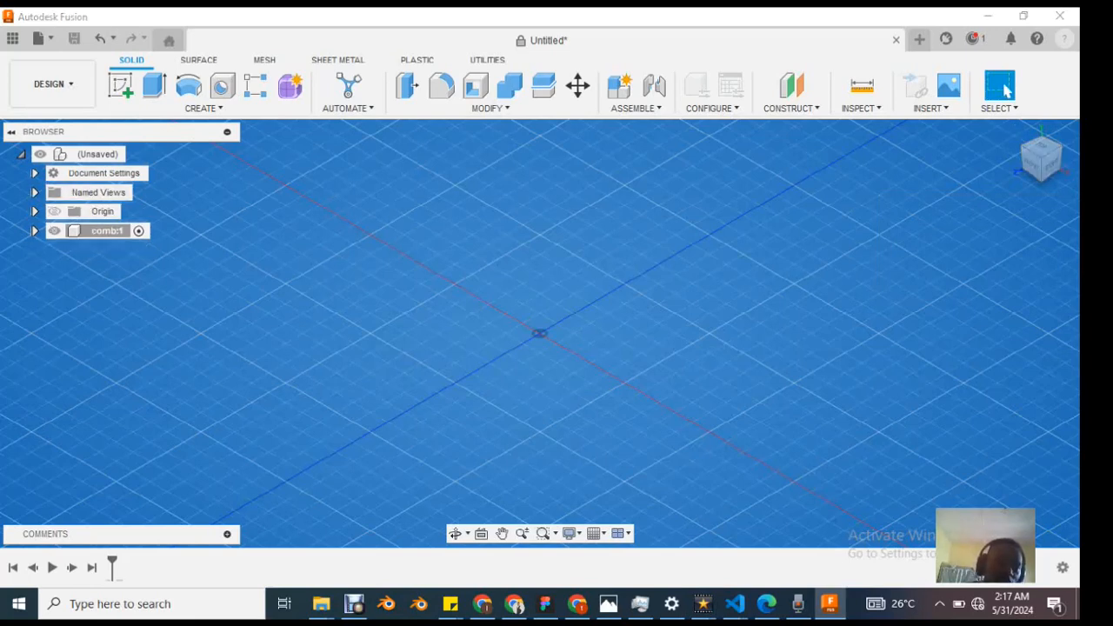
Step: List the document's named views and orient the view to TOP
left_click(35, 192)
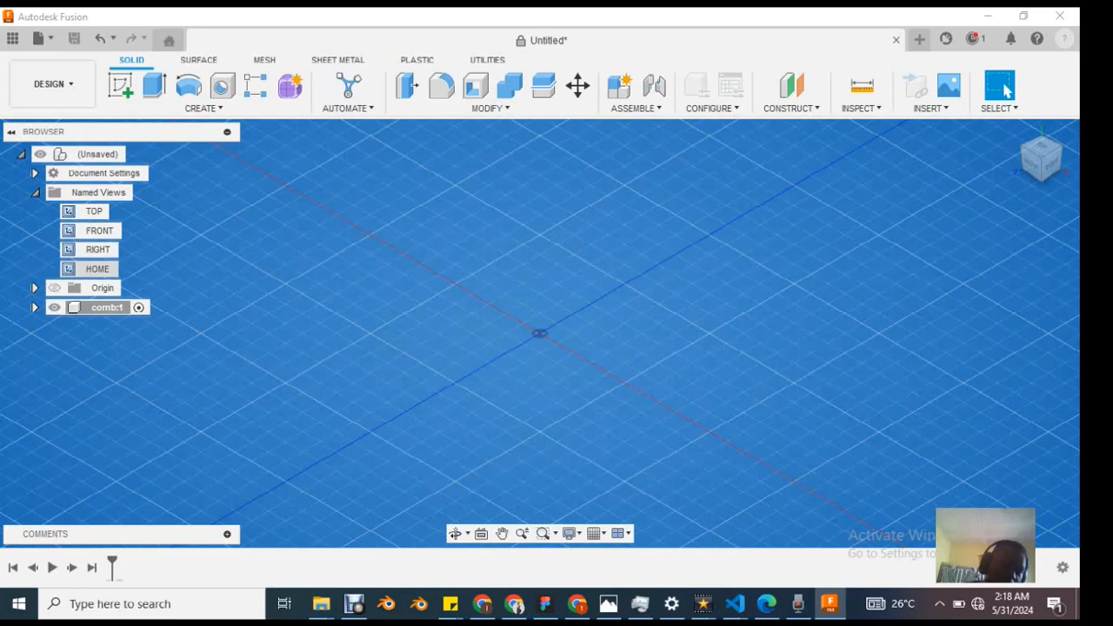
left_click(98, 269)
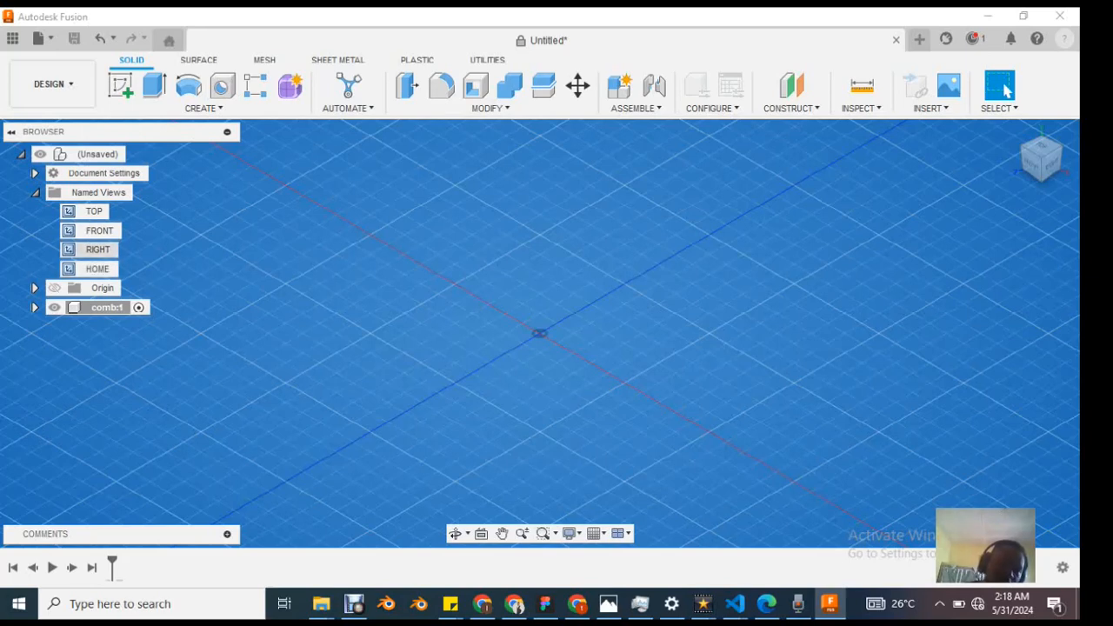
left_click(94, 211)
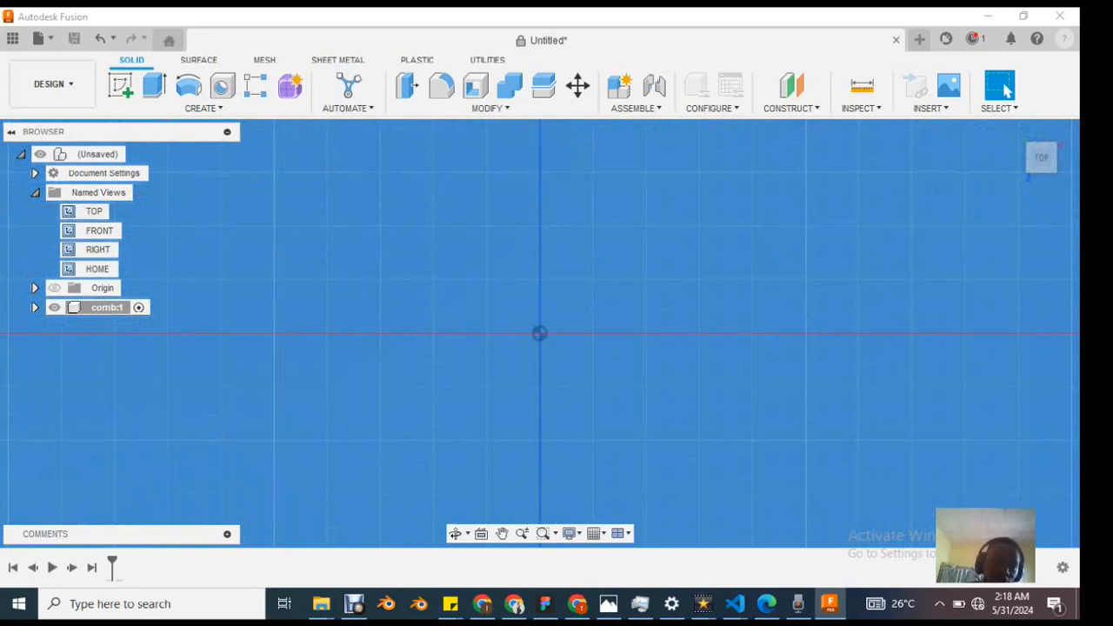
Step: Orient the view to the FRONT, RIGHT and HOME named views in turn, and collapse the named views list
left_click(99, 230)
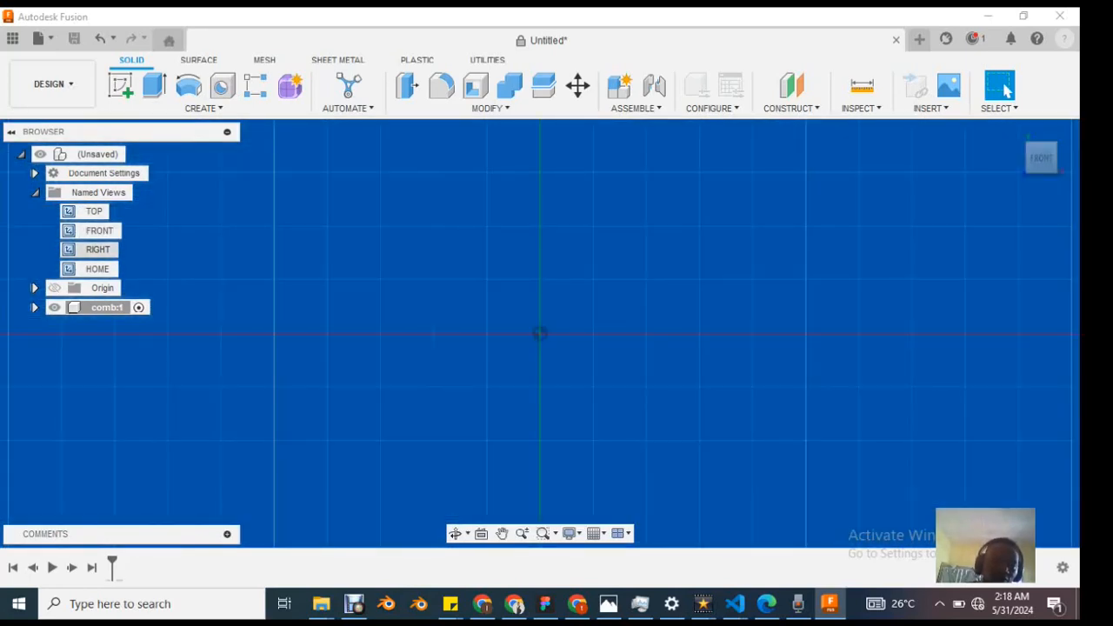
left_click(97, 250)
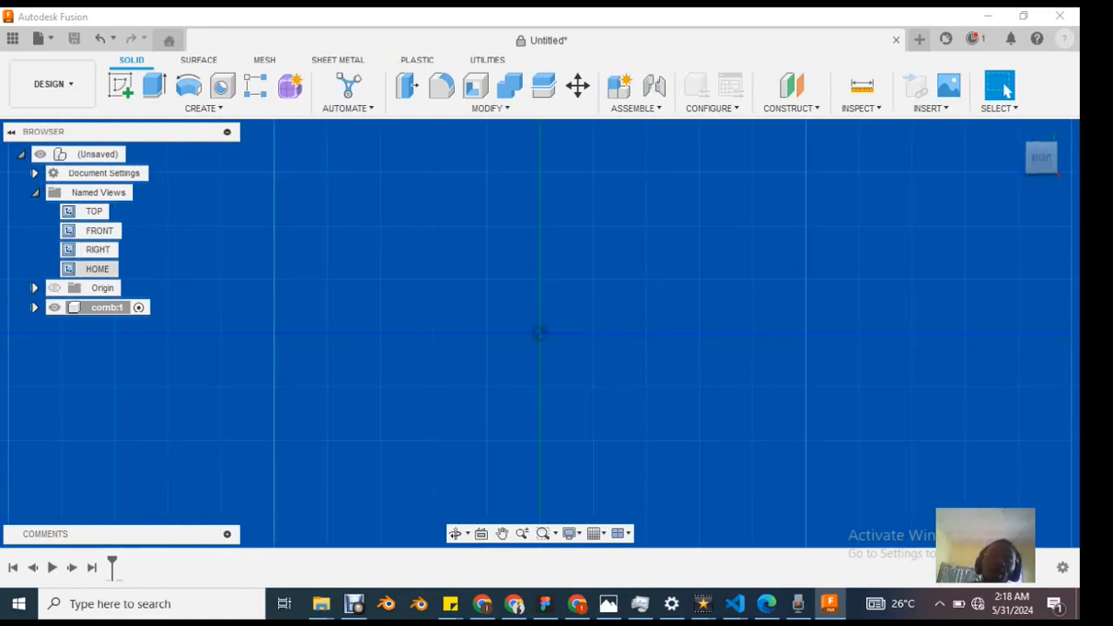
left_click(98, 269)
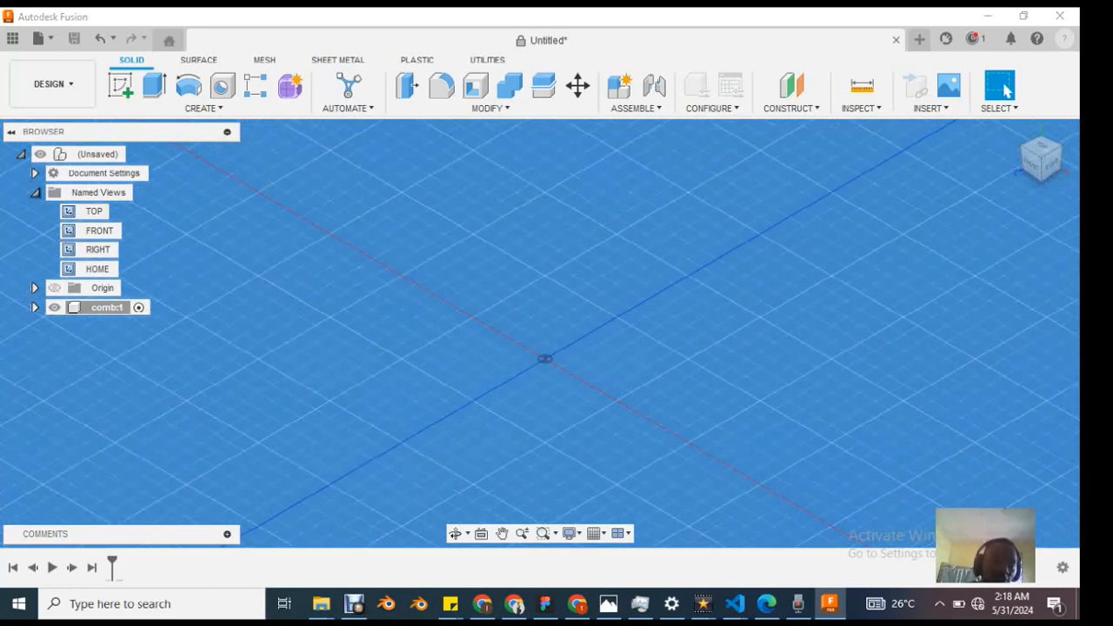
left_click(35, 192)
Step: Expand the document's Origin folder and highlight its X, Y and Z axes and its XY, XZ and YZ planes
left_click(35, 211)
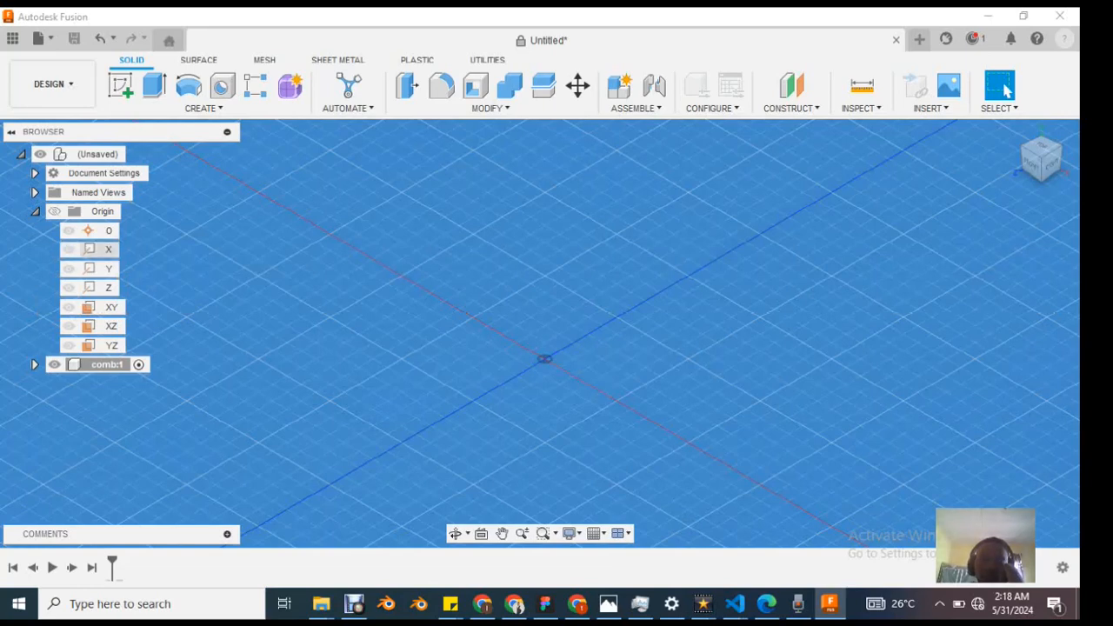
left_click(109, 250)
left_click(108, 250)
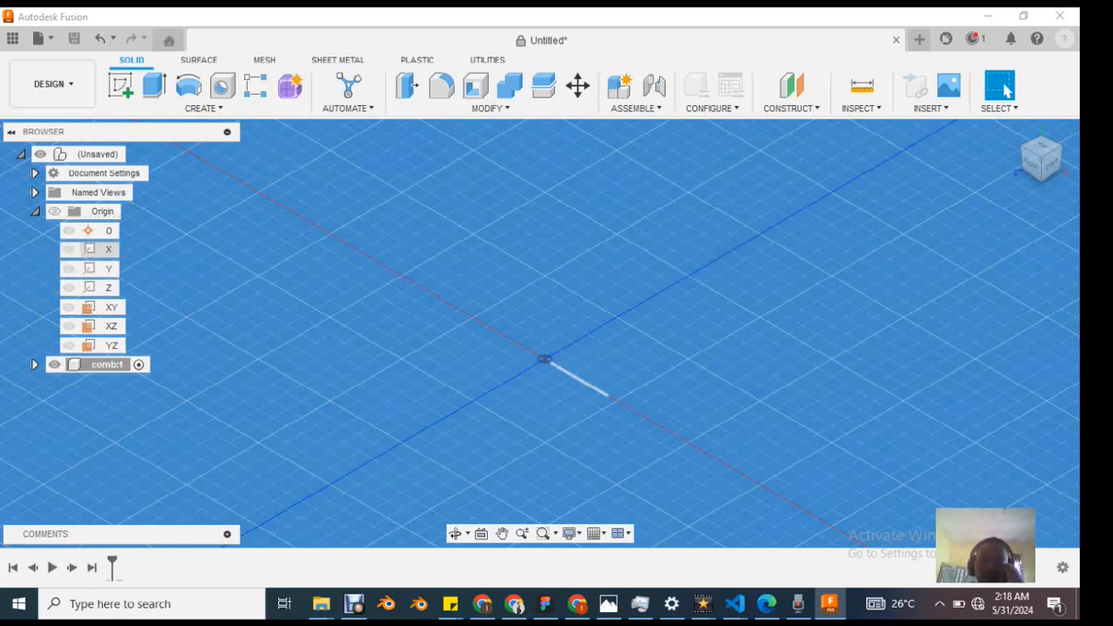
left_click(109, 250)
left_click(109, 249)
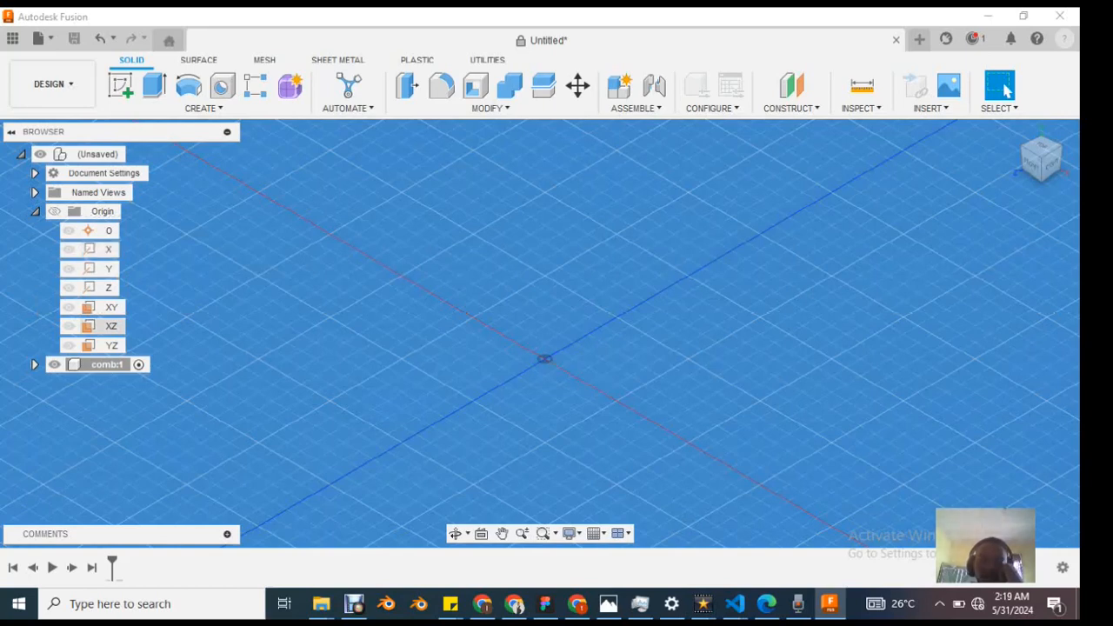
left_click(109, 268)
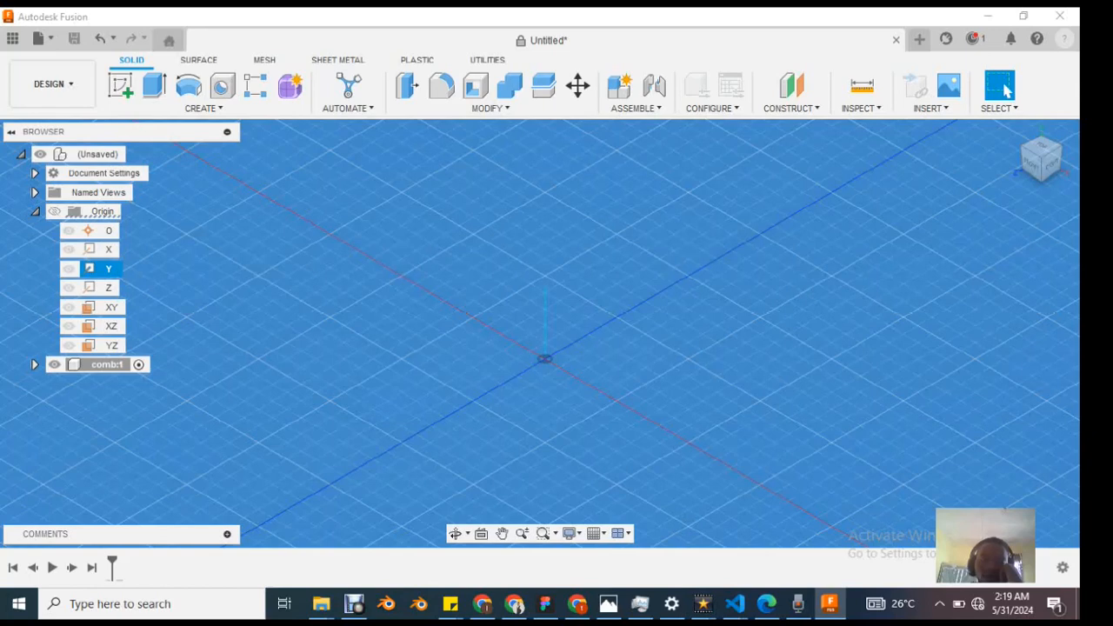
left_click(109, 288)
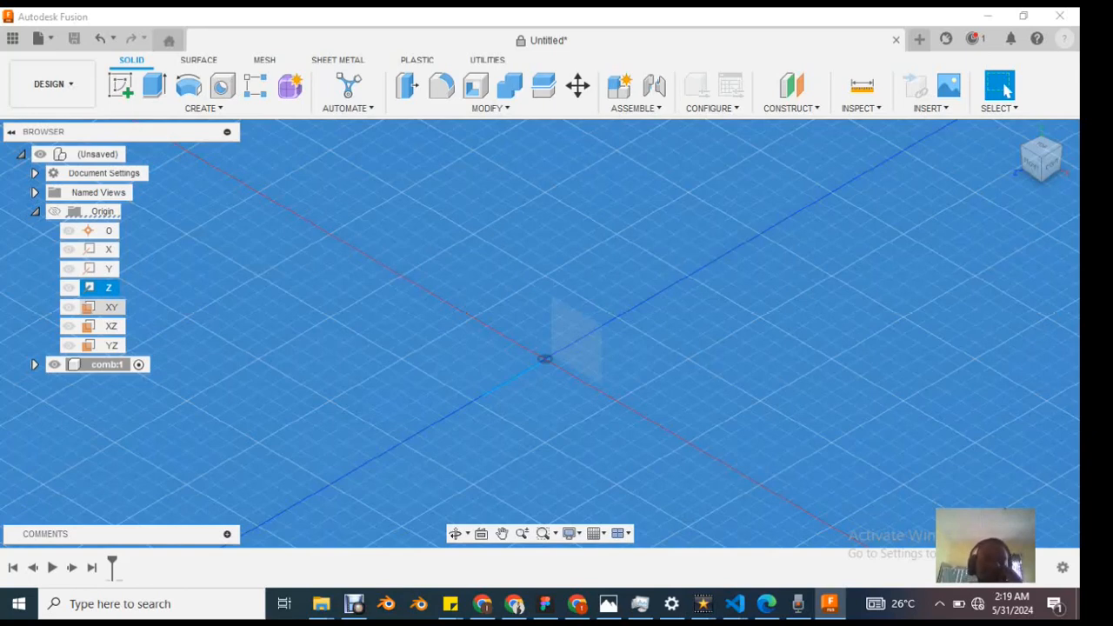
left_click(111, 307)
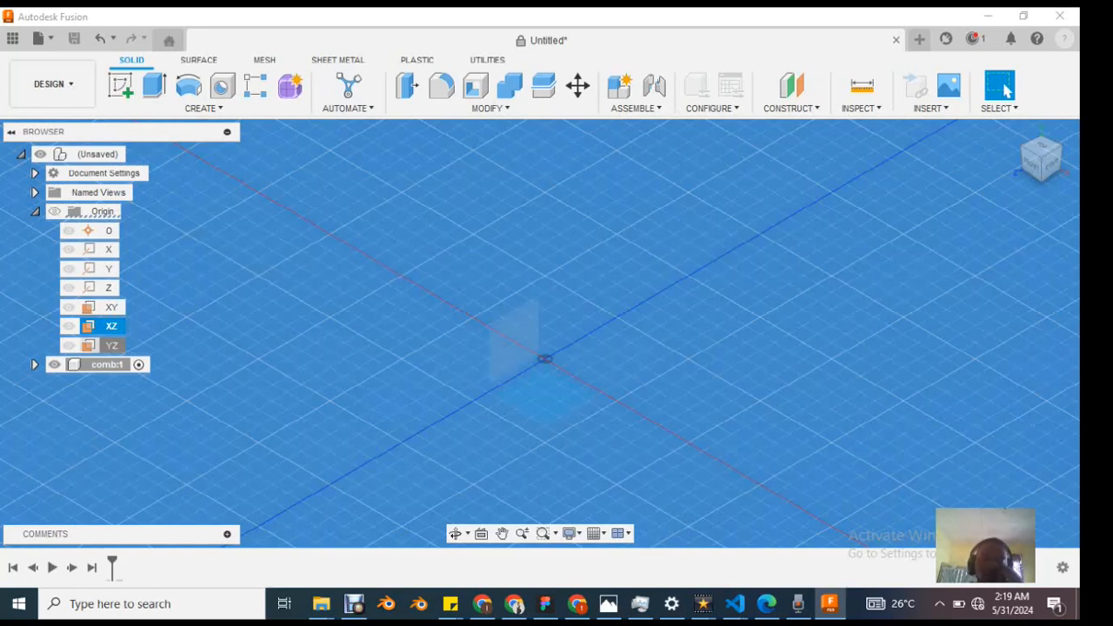
left_click(111, 346)
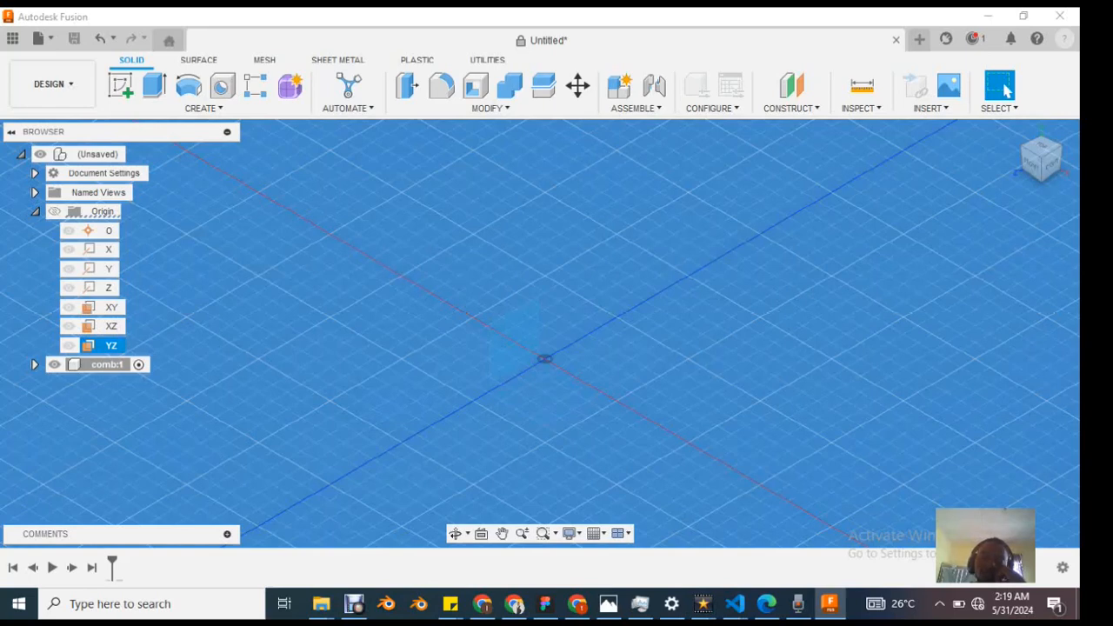
Step: Toggle the document origin's visibility, leaving it shown, and collapse its folder
middle_click_drag(545, 358, 582, 372)
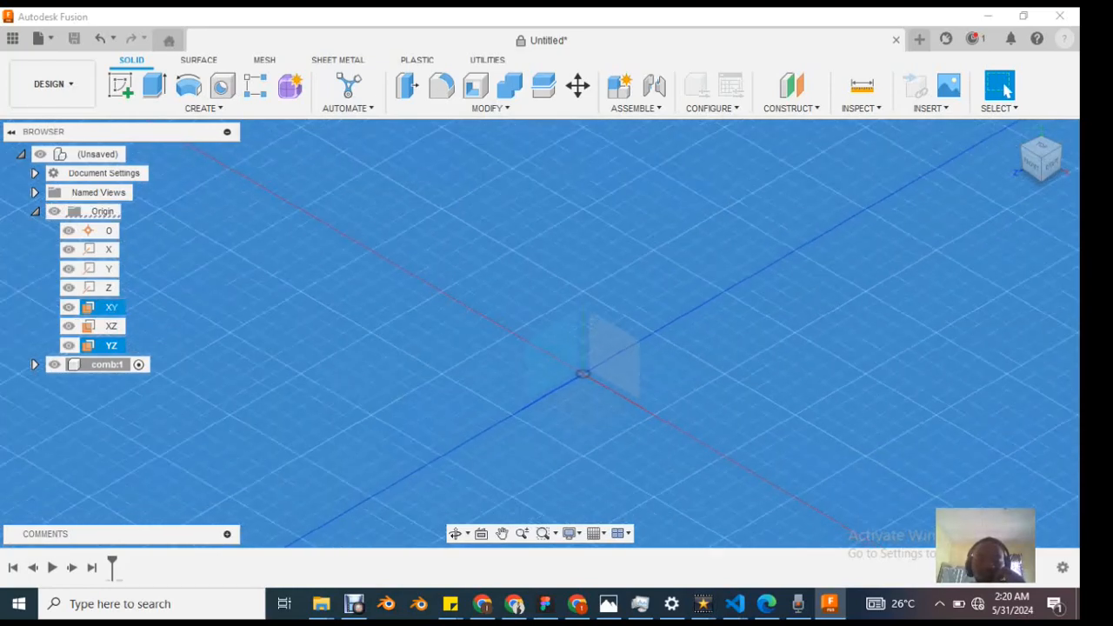
scroll(609, 366, "down", 2)
scroll(610, 366, "up", 4)
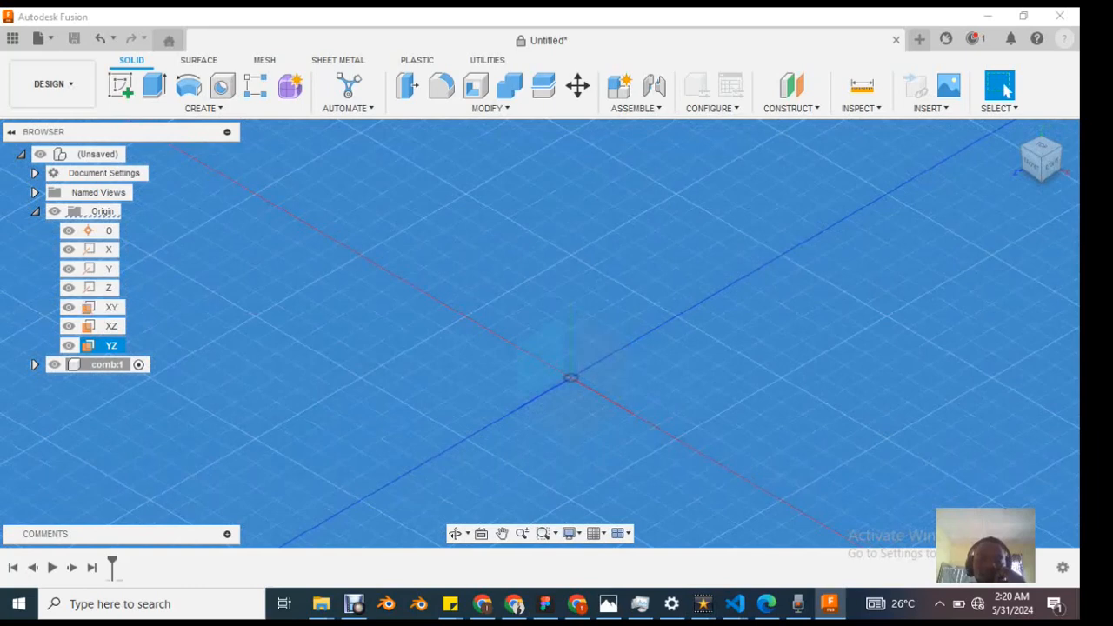
left_click(55, 212)
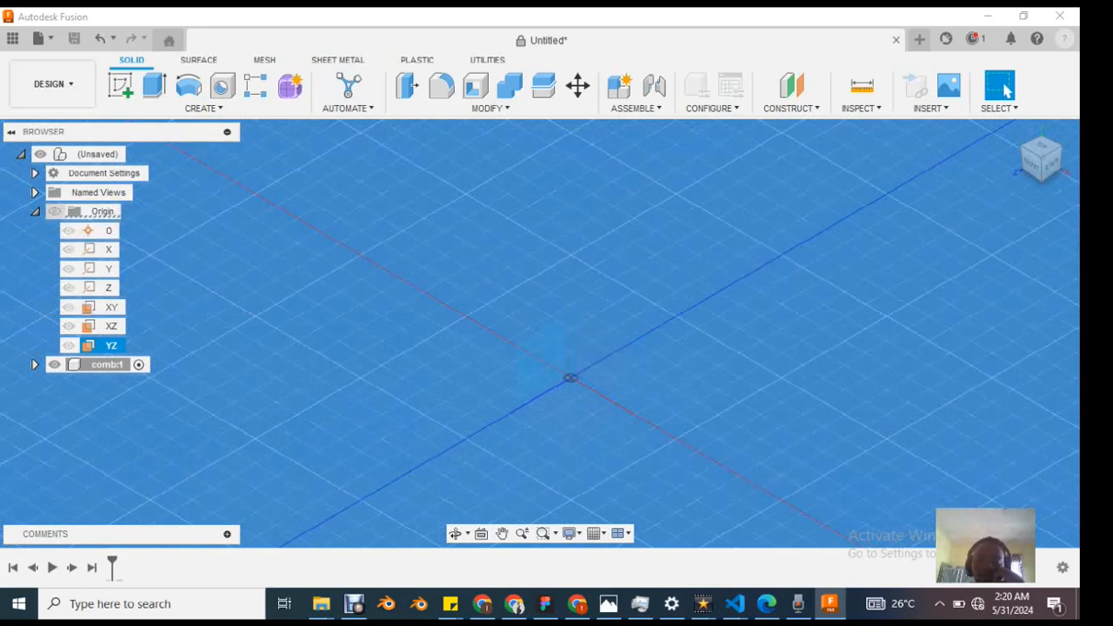
left_click(54, 212)
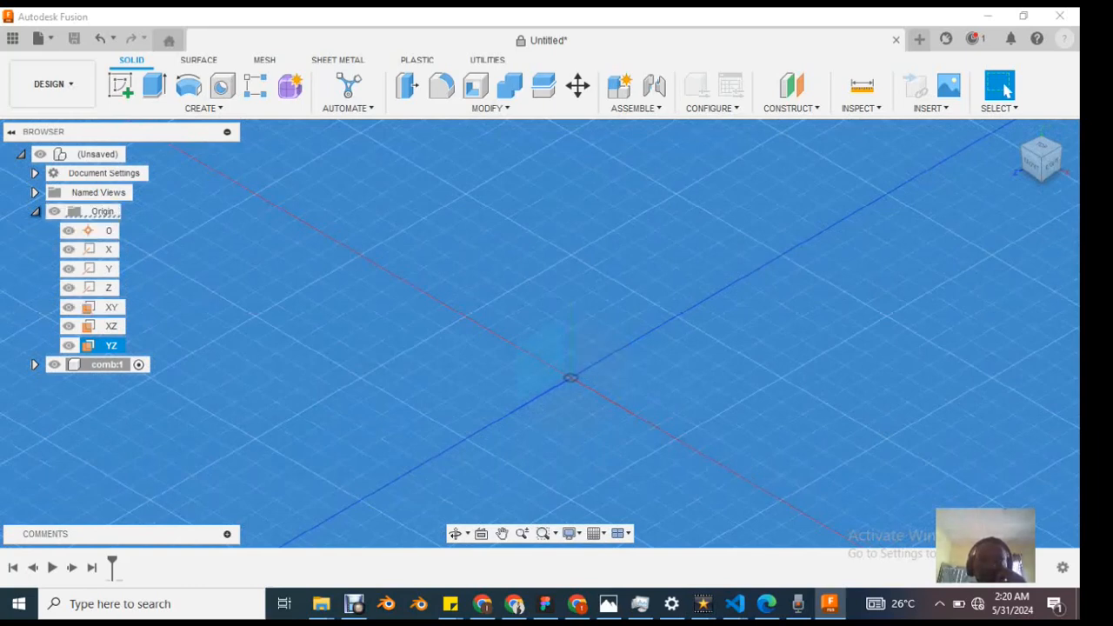
left_click(35, 212)
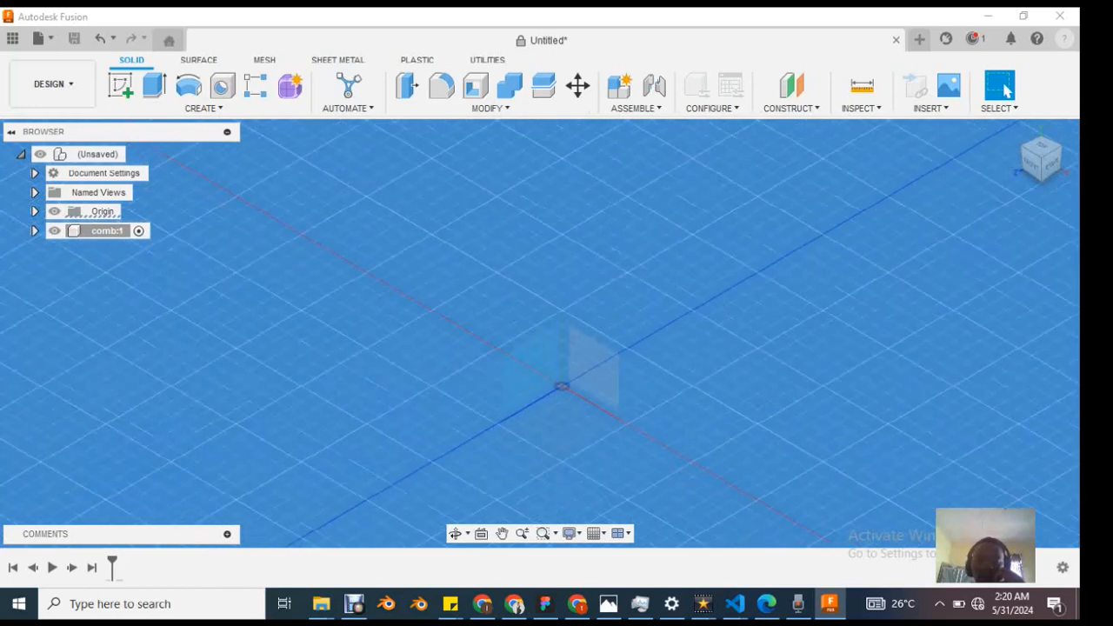
left_click(102, 211)
left_click(55, 212)
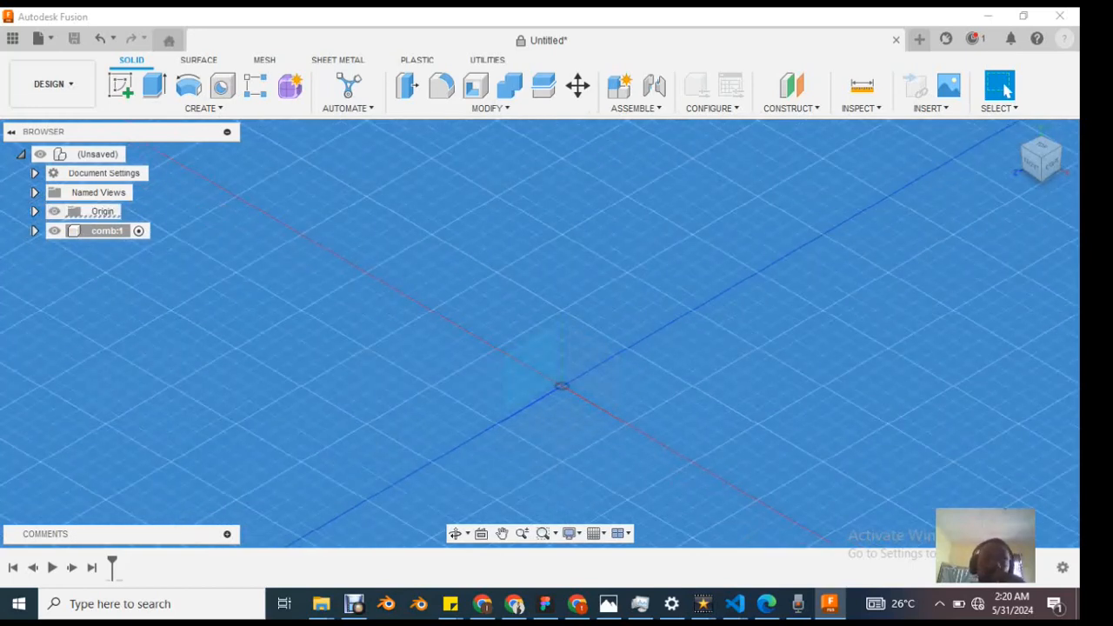
Step: Expand the comb component and its own Origin folder to view its axes and planes
left_click(35, 230)
left_click(107, 231)
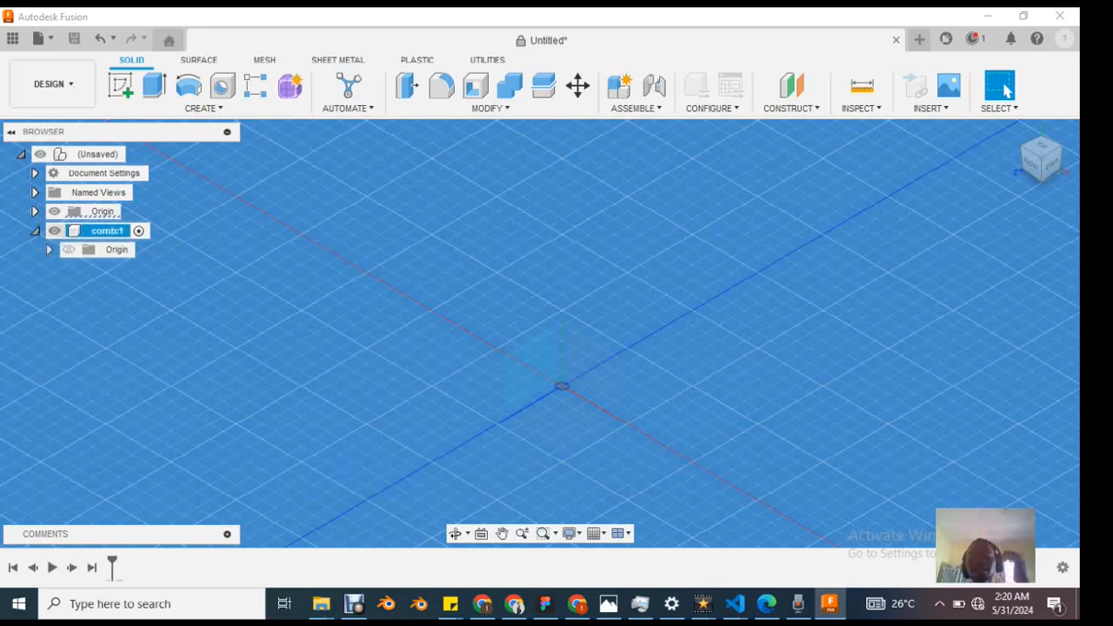
key("F2")
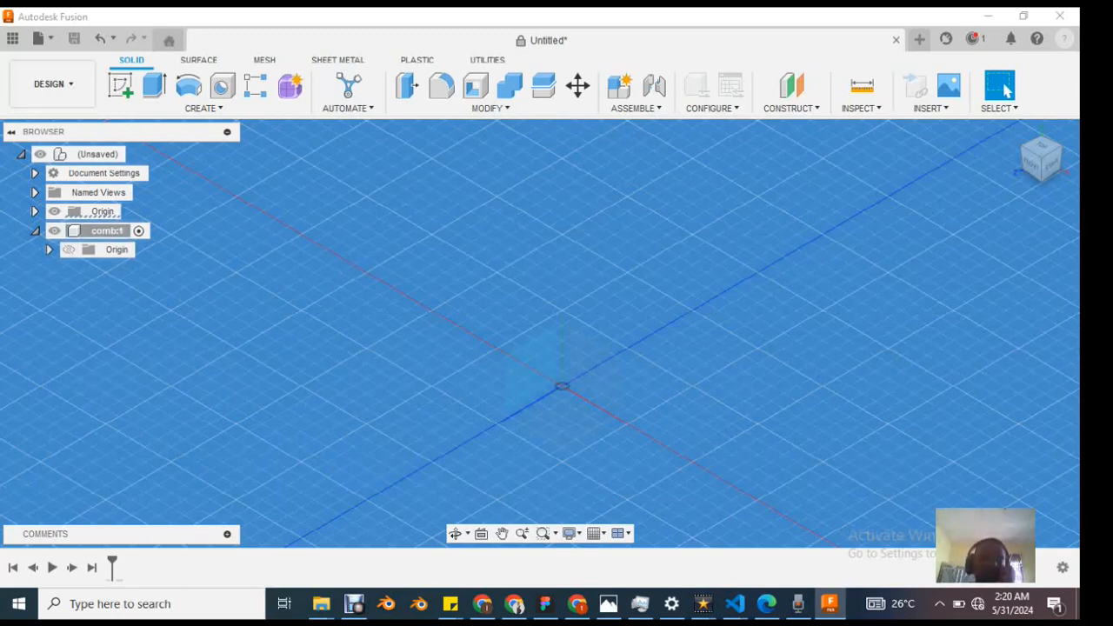
left_click(50, 250)
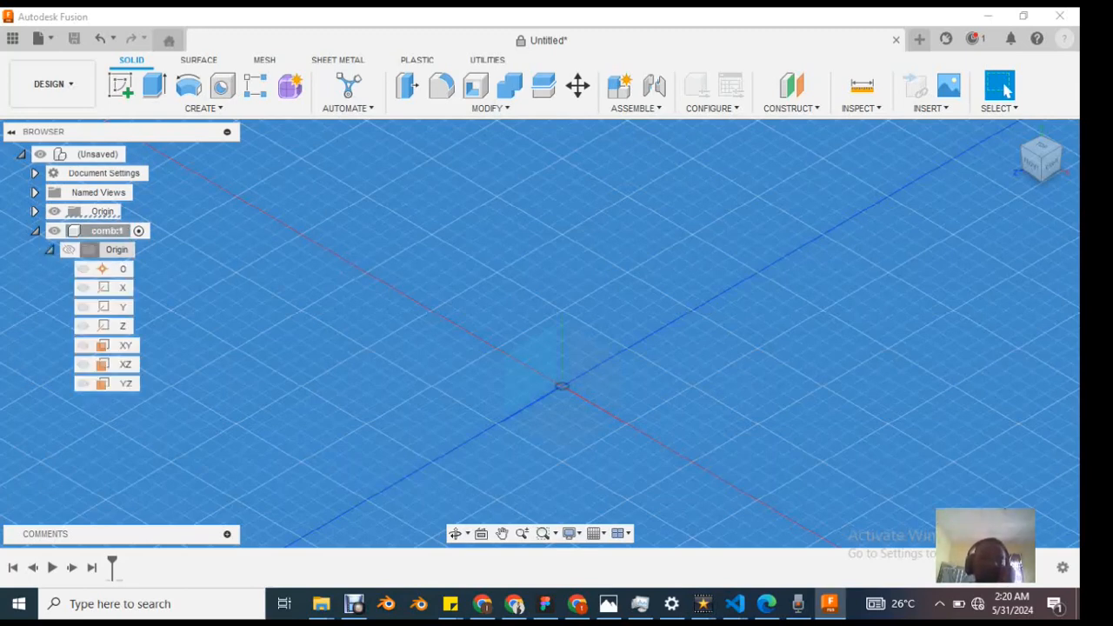
left_click(117, 250)
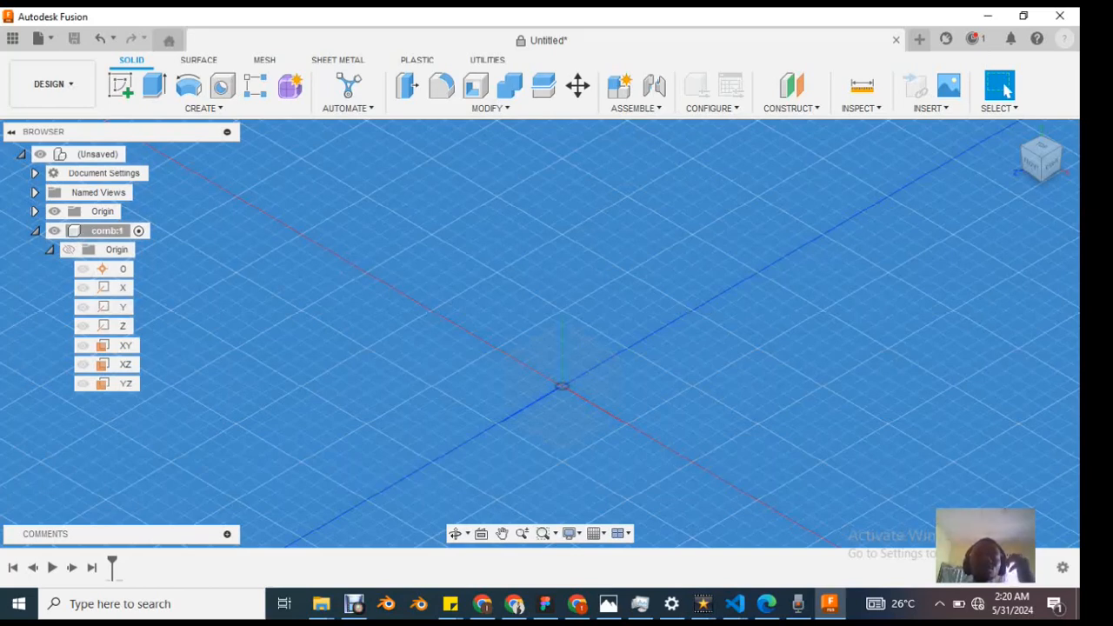
Step: Create a new sketch on the horizontal XZ plane of the comb component
left_click(202, 107)
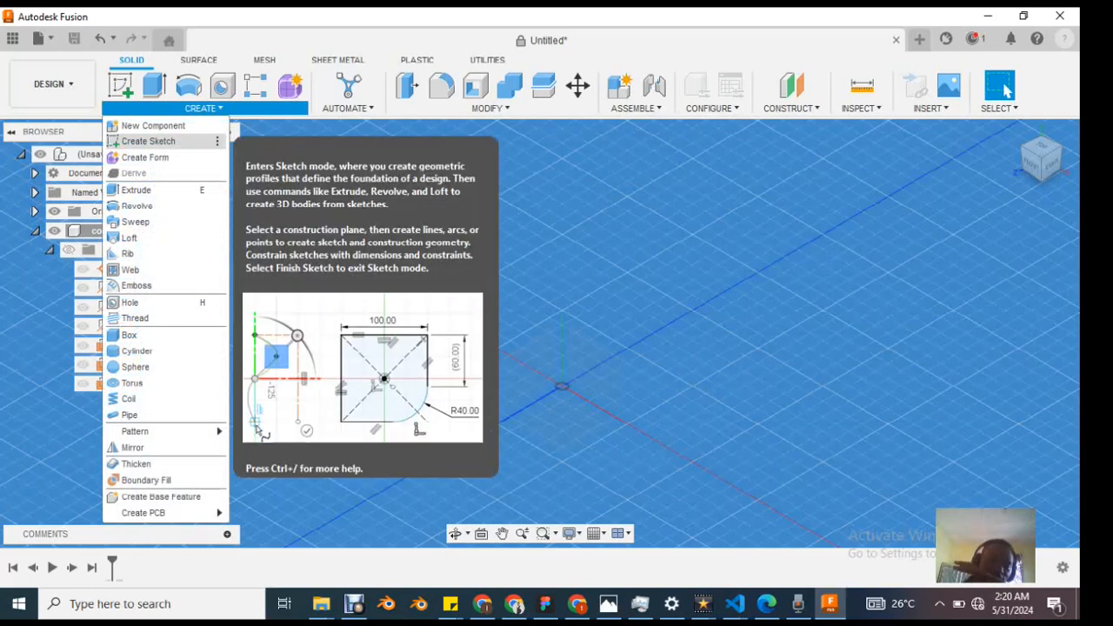
left_click(148, 141)
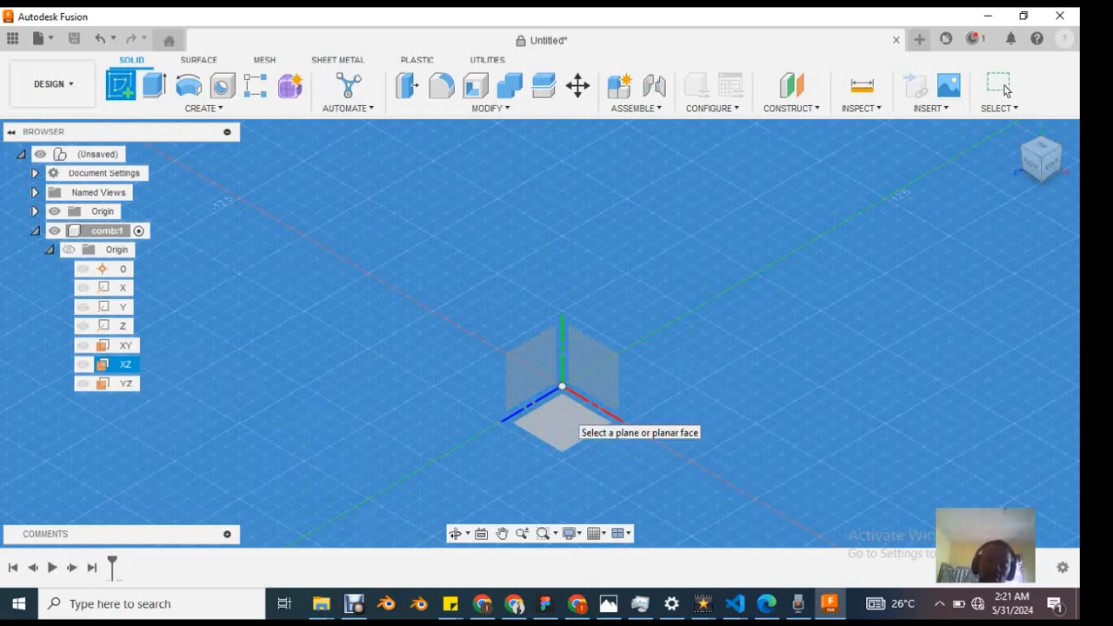
left_click(566, 412)
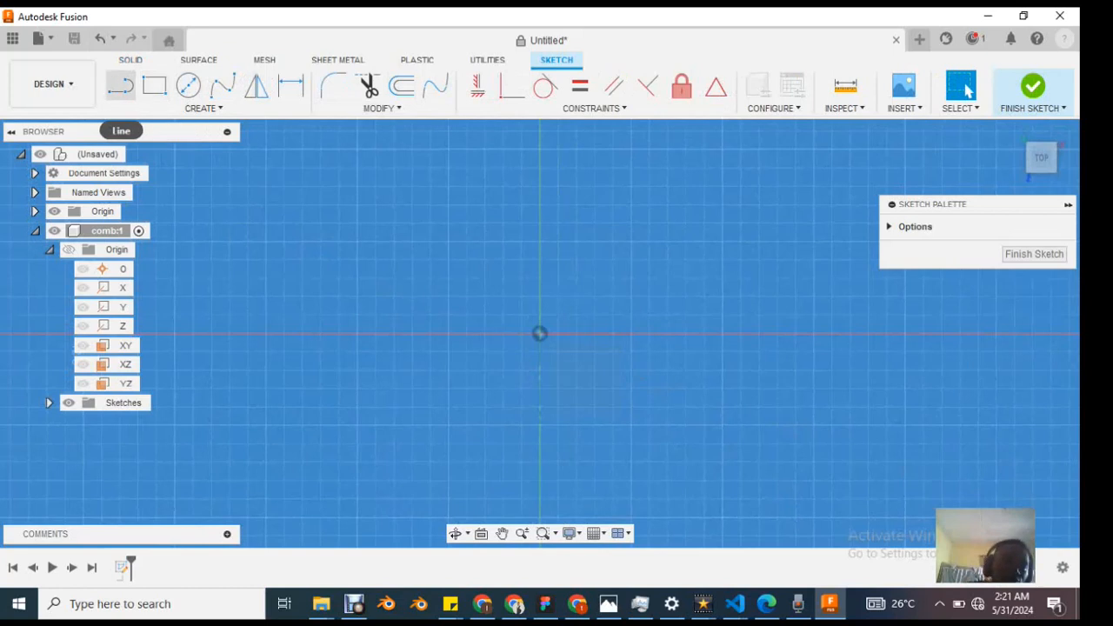
Step: Sketch a slightly rising line about 5 mm long above the origin, continued by two tangent arcs forming an S-curve up to the right
left_click(121, 84)
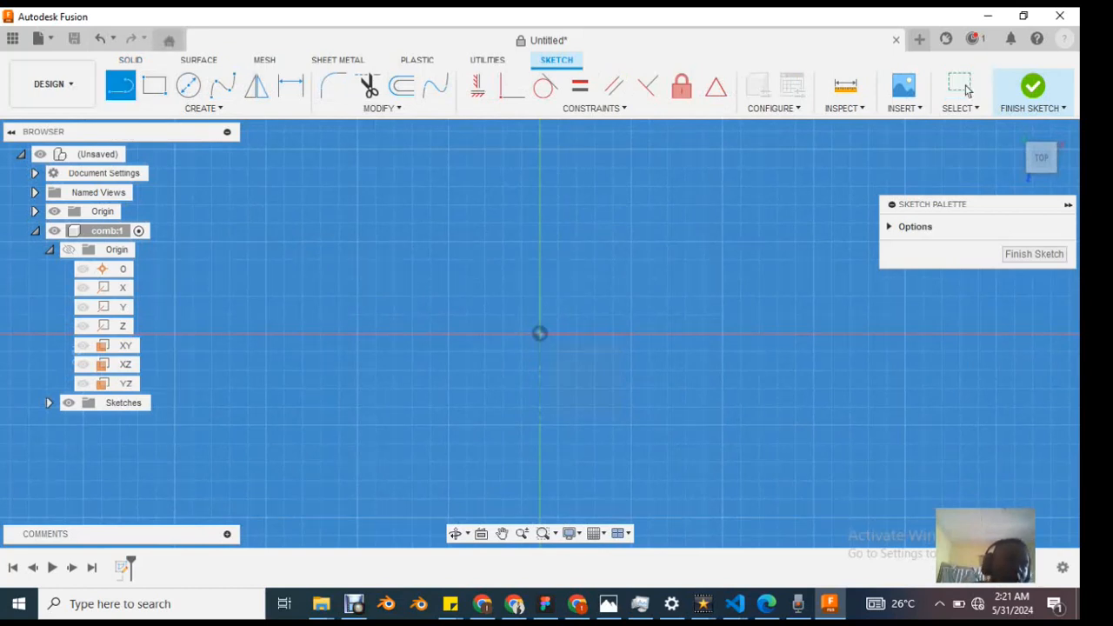
left_click(429, 259)
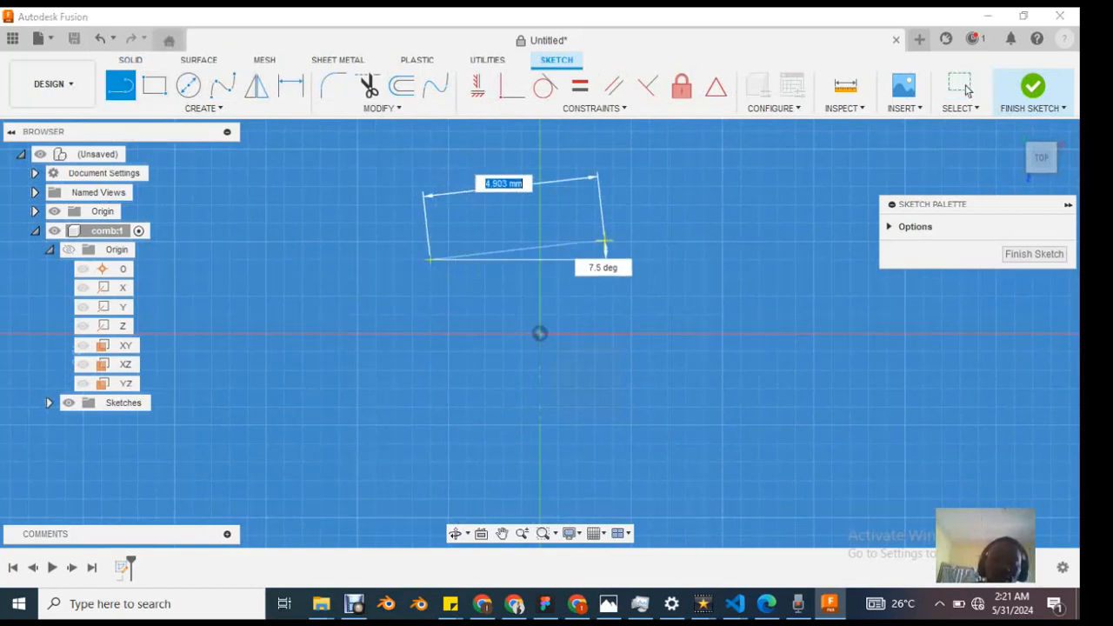
left_click(614, 223)
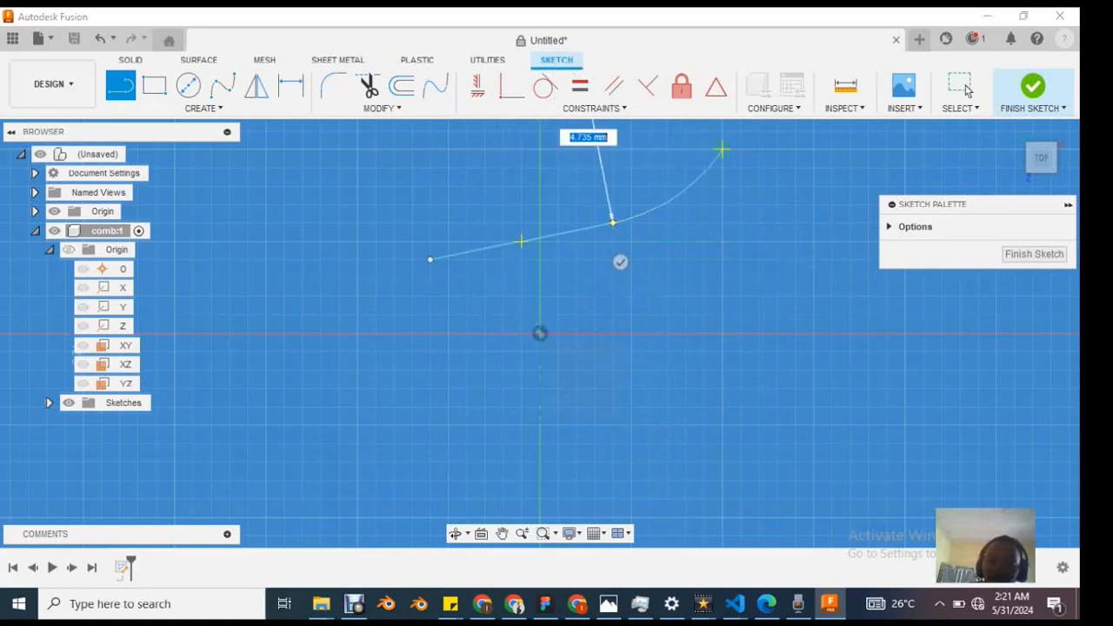
left_click(714, 153)
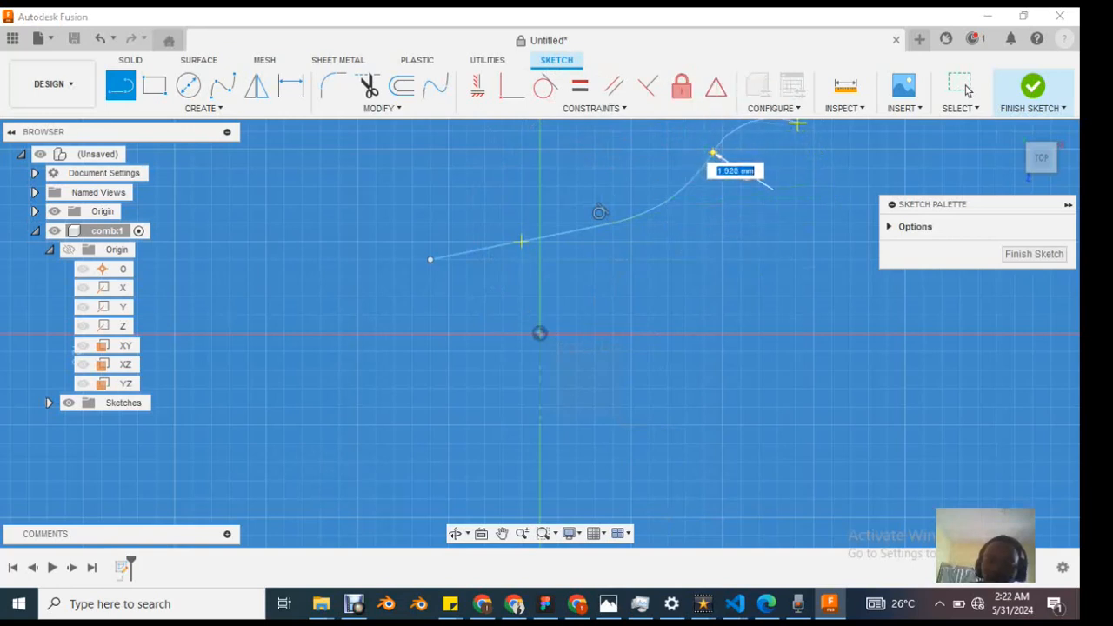
left_click(787, 122)
Step: Continue the profile with a descending tangent line about 4.7 mm long, a short line turning back down-left, and a tangent arc ending near the horizontal axis
scroll(792, 169, "down", 2)
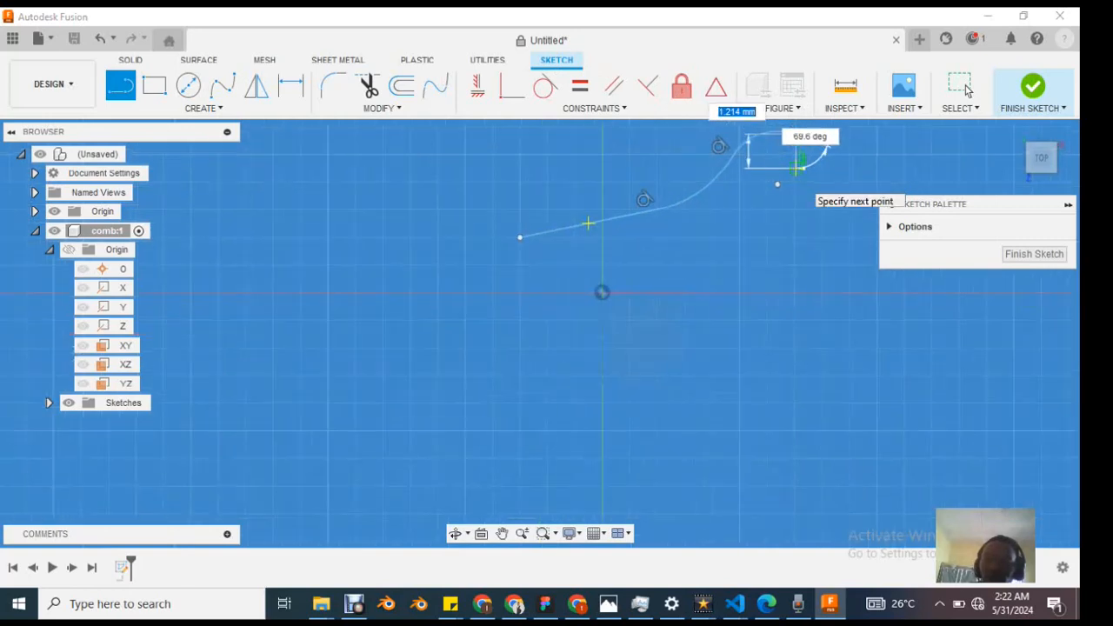
scroll(782, 171, "up", 3)
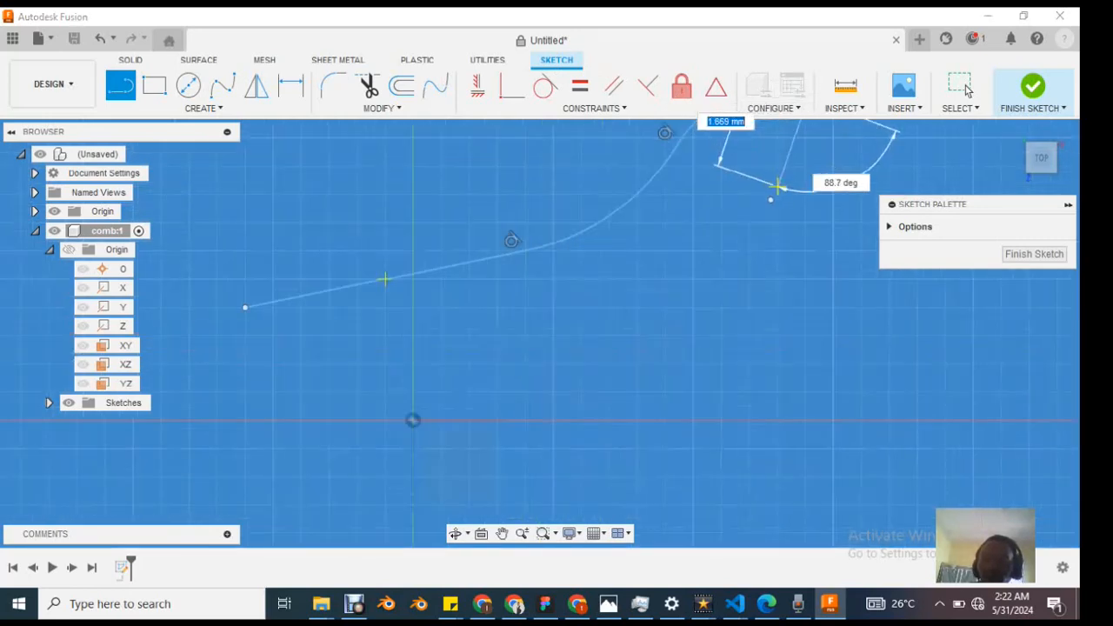
scroll(778, 185, "down", 4)
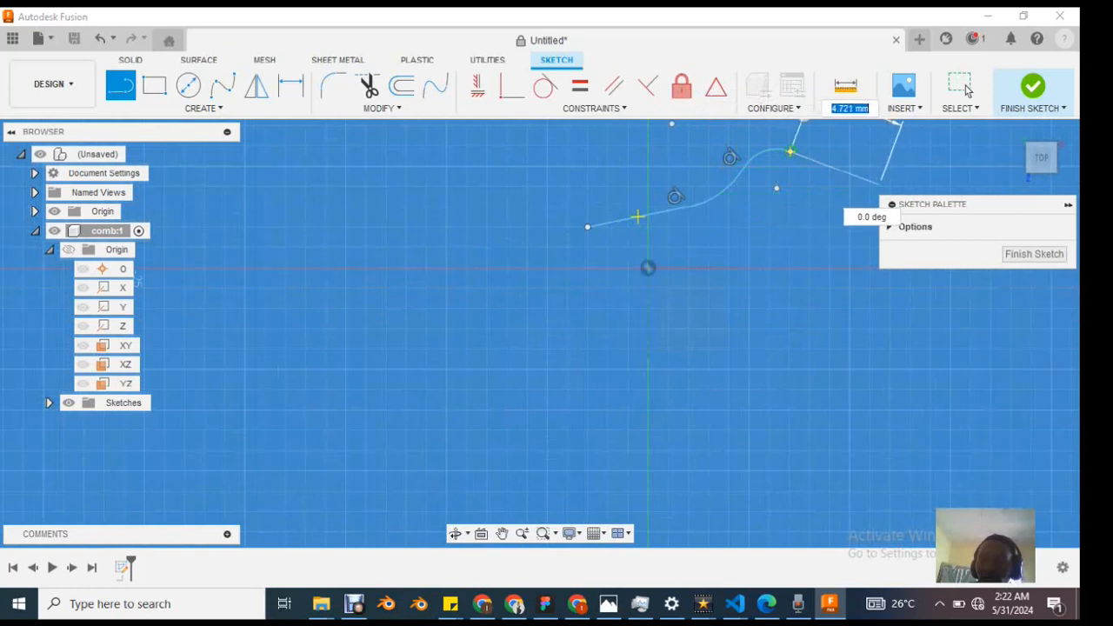
left_click(880, 183)
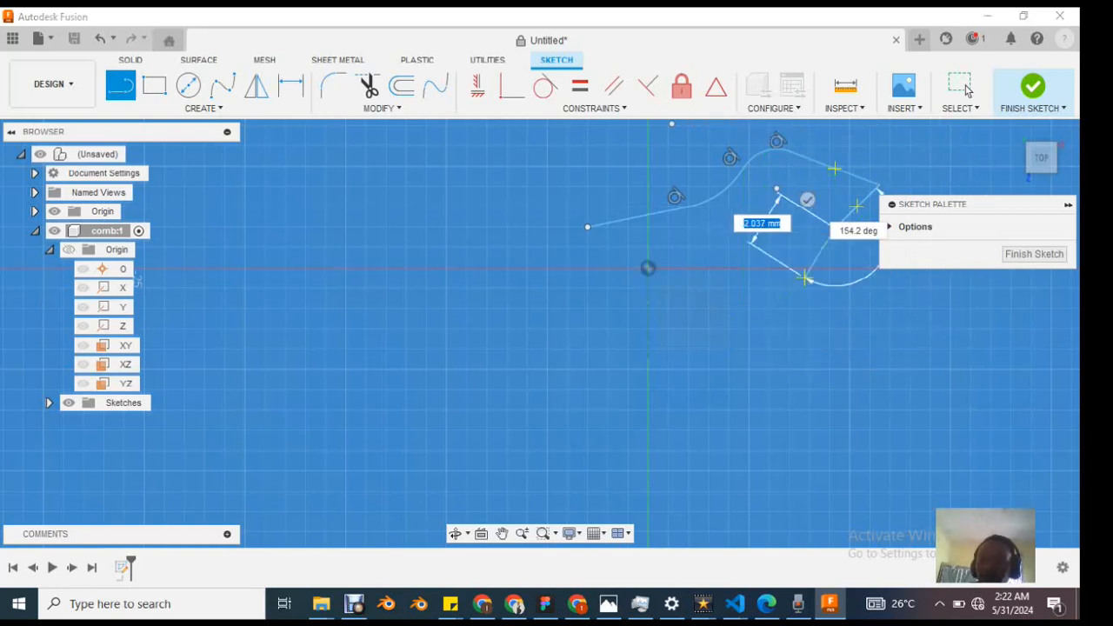
mouse_move(835, 228)
left_mouse_down()
mouse_move(853, 266)
mouse_move(848, 308)
mouse_move(857, 237)
mouse_move(808, 323)
mouse_move(717, 263)
left_mouse_up()
mouse_move(748, 268)
left_mouse_down()
mouse_move(746, 247)
mouse_move(750, 268)
left_mouse_up()
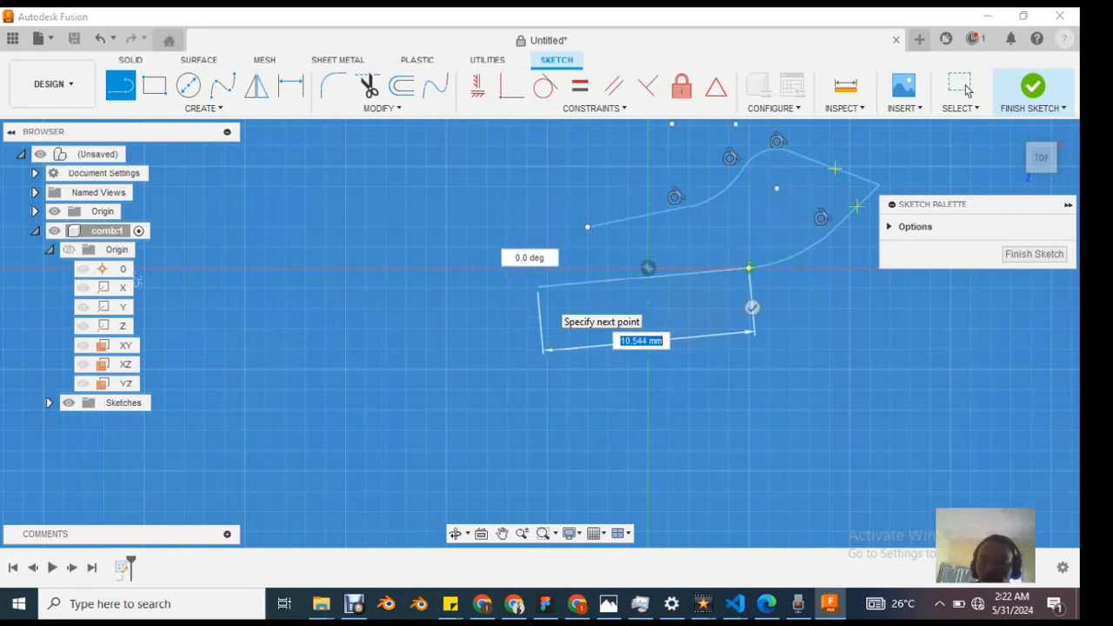
Step: Add a tangent lower line about 10.5 mm long and close the profile with a slanted line to the first line's start point
left_click(538, 288)
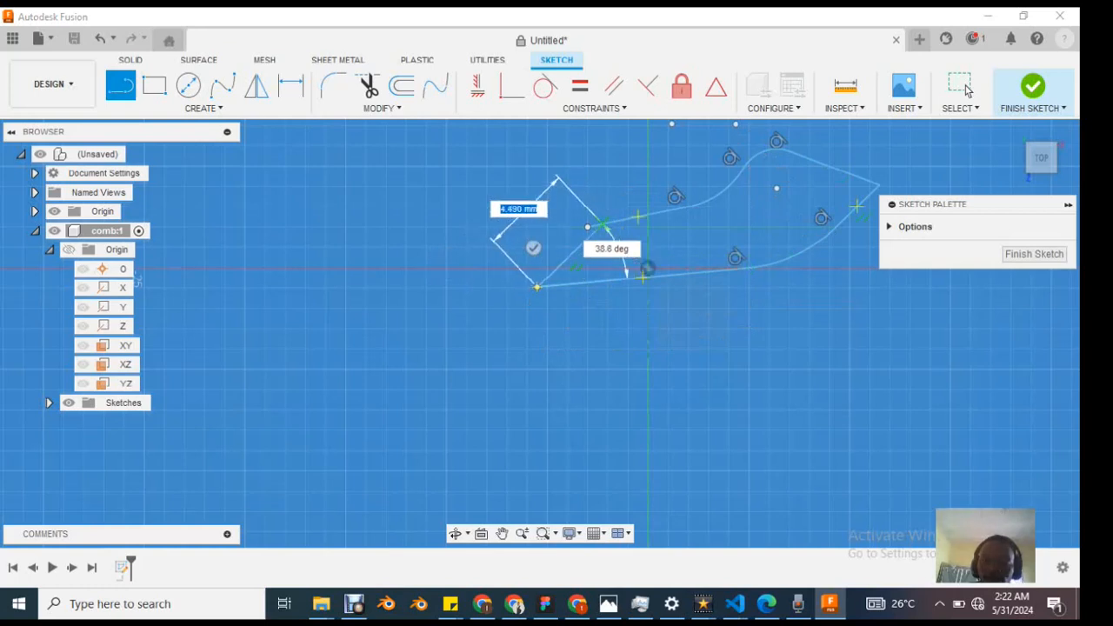
left_click(588, 227)
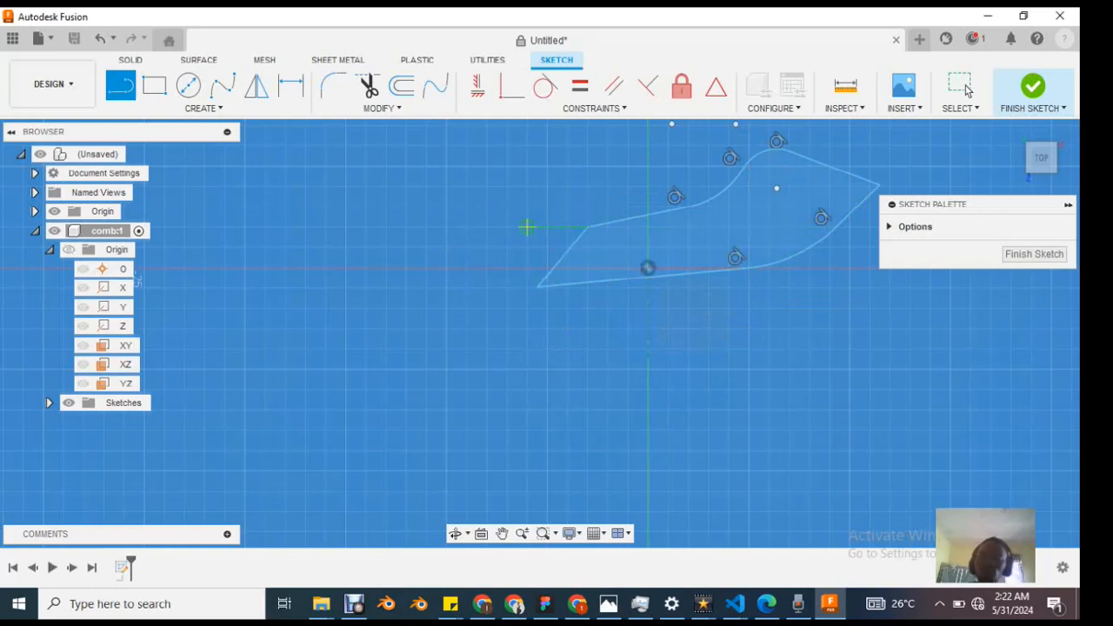
scroll(775, 214, "up", 2)
scroll(775, 214, "down", 4)
scroll(775, 214, "up", 3)
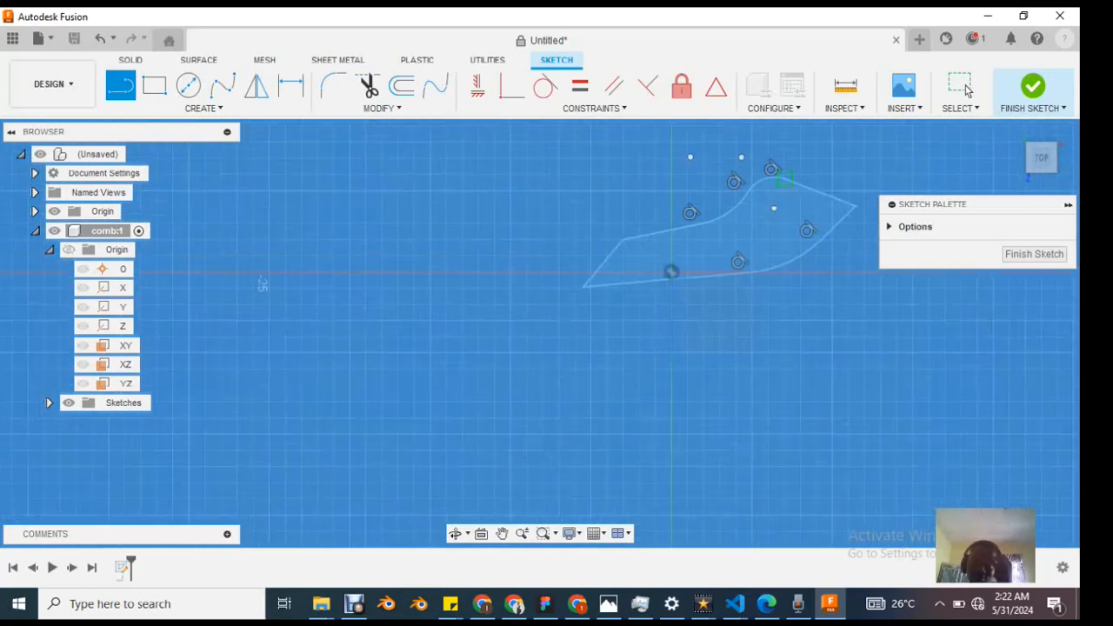
Step: Check the closed line-and-arc profile up close and finish the comb component's sketch
scroll(817, 206, "down", 2)
scroll(810, 199, "up", 3)
scroll(812, 203, "up", 2)
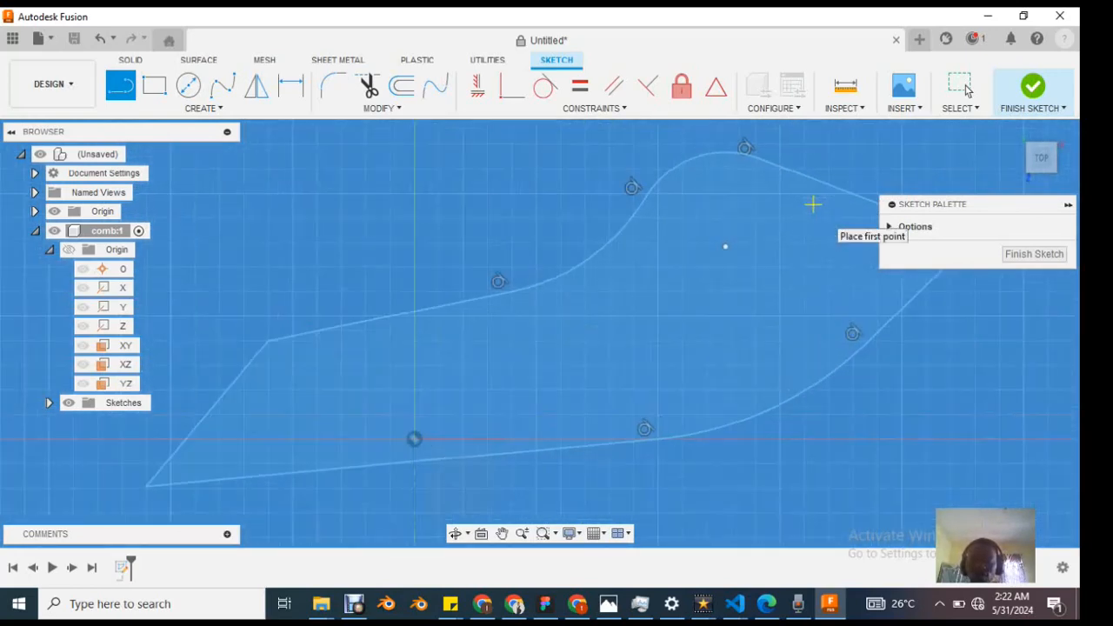
scroll(813, 203, "down", 4)
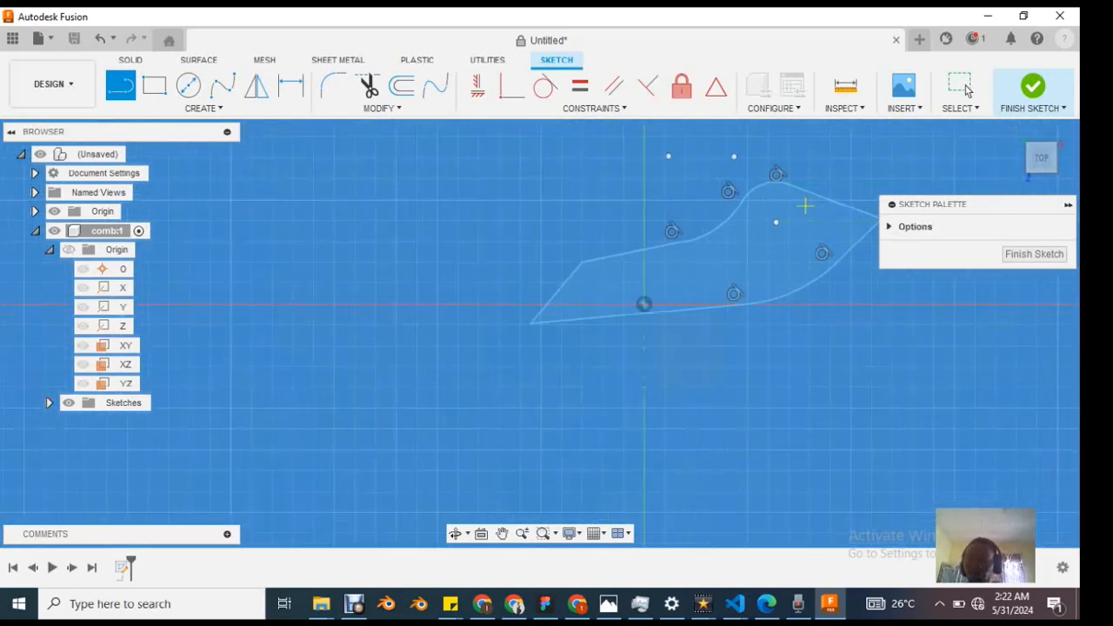
scroll(791, 218, "down", 2)
scroll(780, 223, "down", 2)
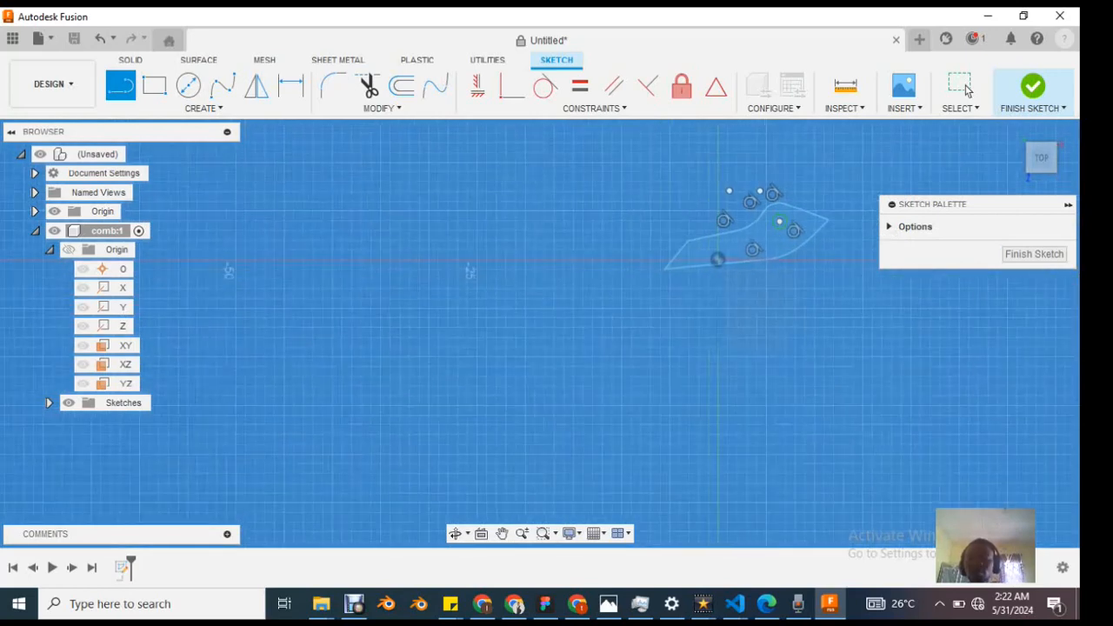
scroll(778, 217, "up", 4)
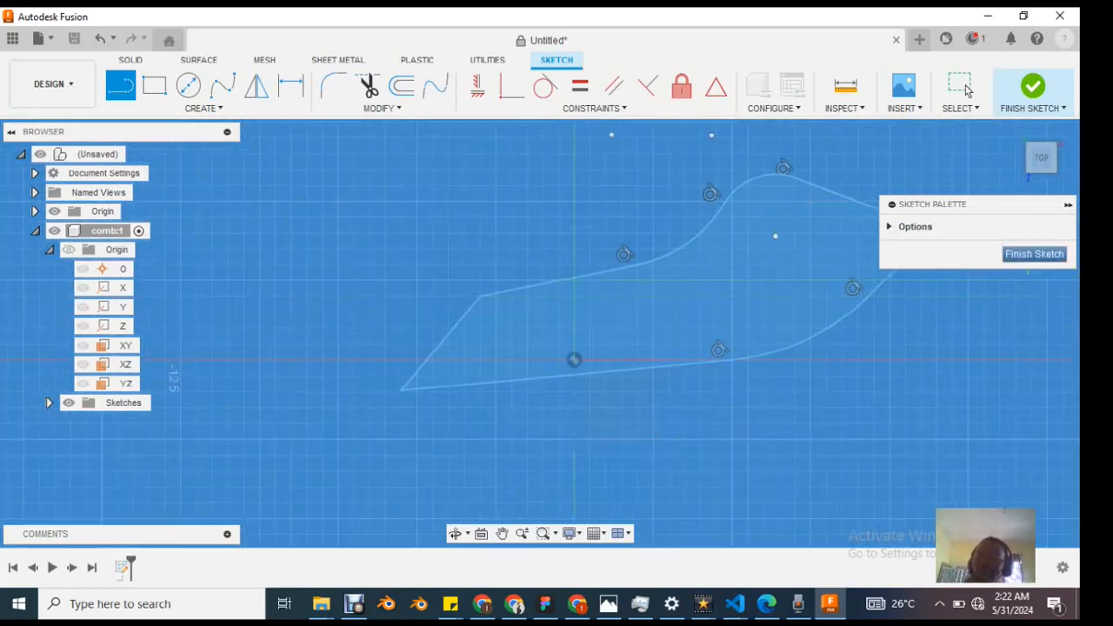
left_click(1007, 87)
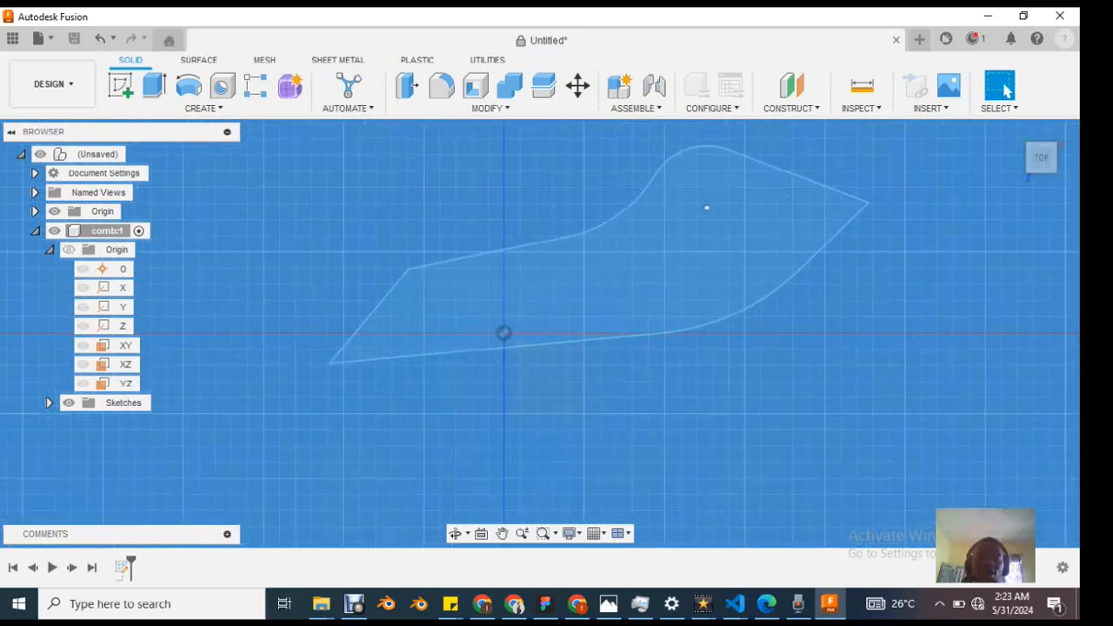
Step: Examine the finished profile from above, including its whole outline and enclosed area
left_click(502, 534)
mouse_move(539, 348)
left_mouse_down()
mouse_move(537, 261)
mouse_move(527, 458)
left_mouse_up()
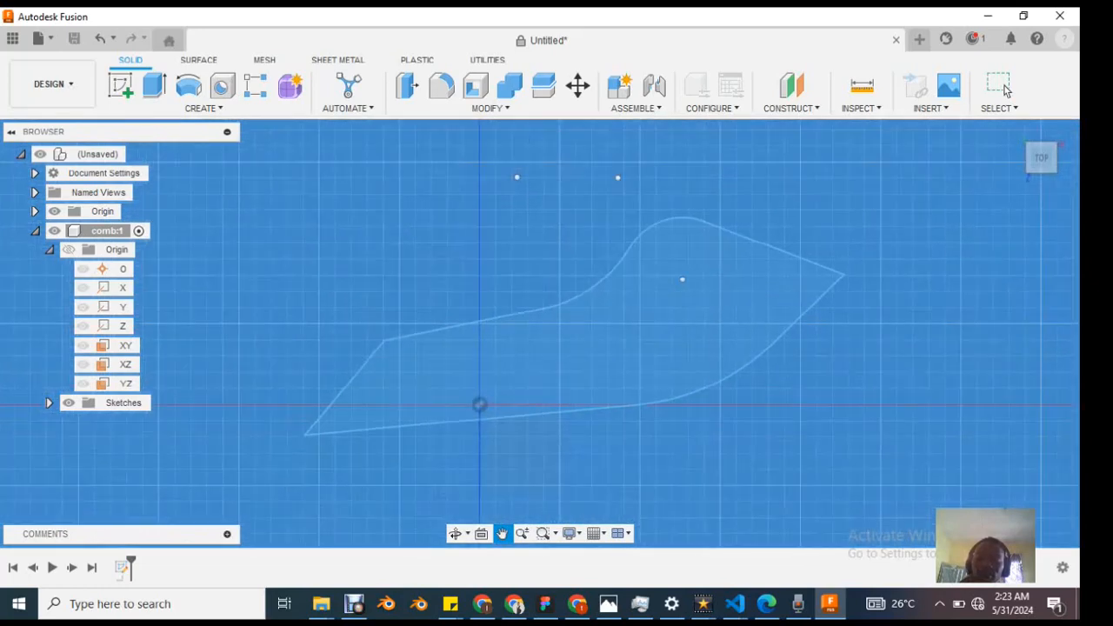
left_click(1002, 87)
middle_click_drag(533, 435, 528, 439)
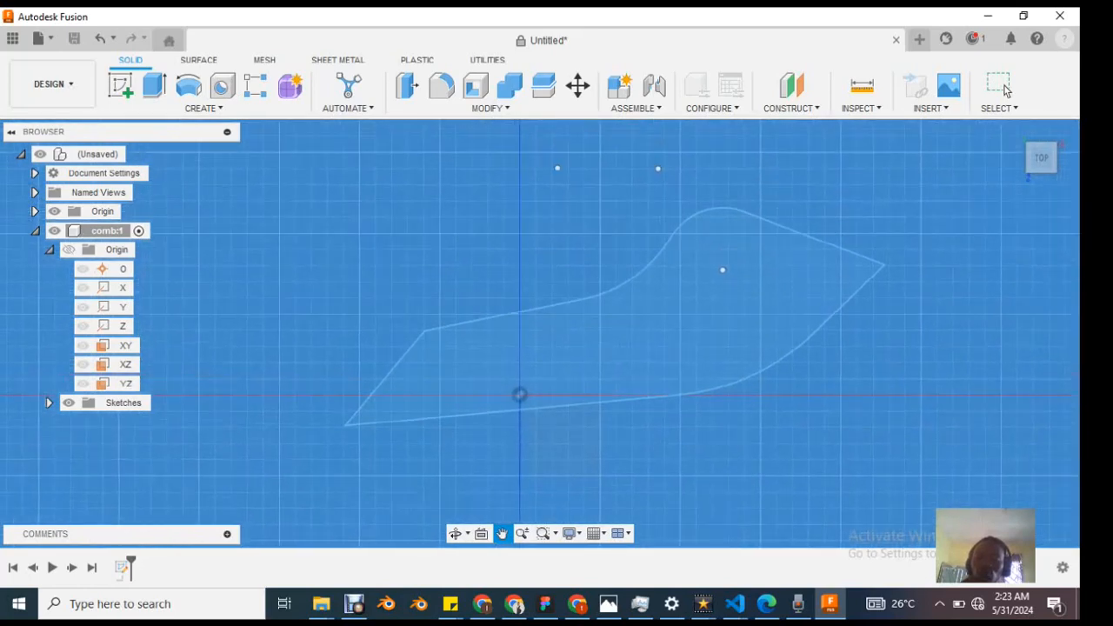
mouse_move(527, 383)
middle_mouse_down()
mouse_move(575, 378)
mouse_move(821, 411)
mouse_move(842, 313)
middle_mouse_up()
left_click(1005, 90)
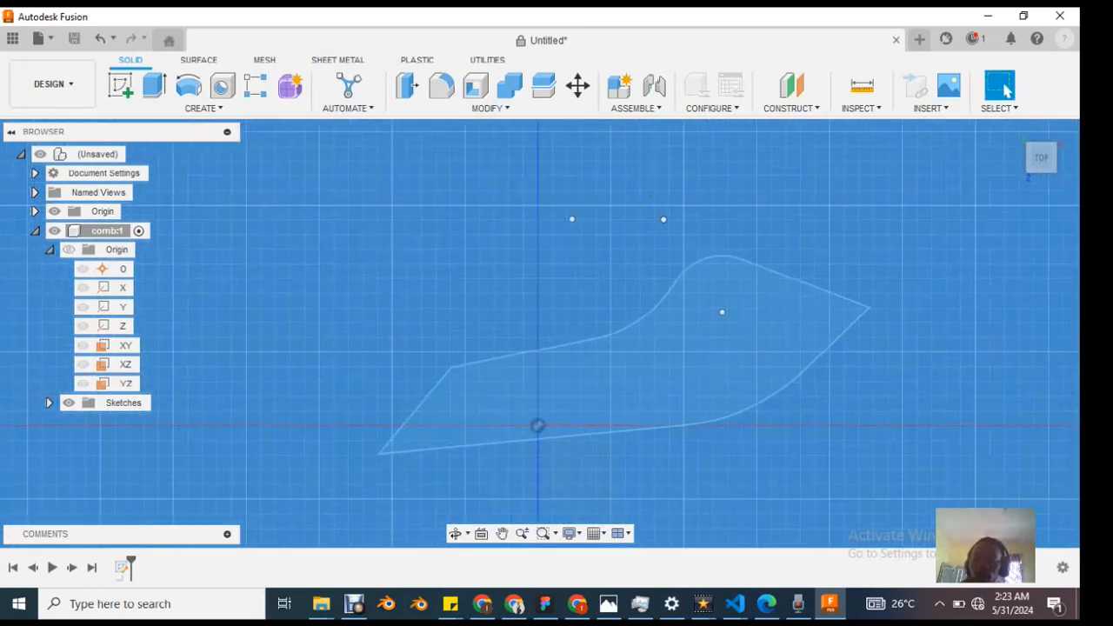
scroll(779, 375, "up", 3)
scroll(777, 376, "down", 5)
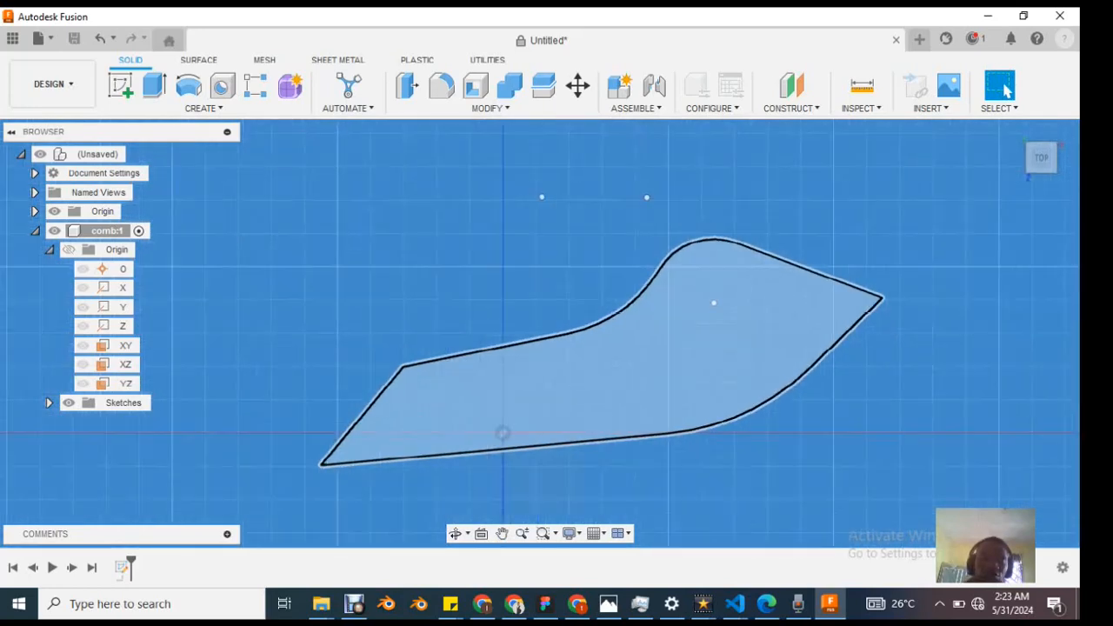
scroll(770, 388, "up", 3)
scroll(715, 416, "down", 2)
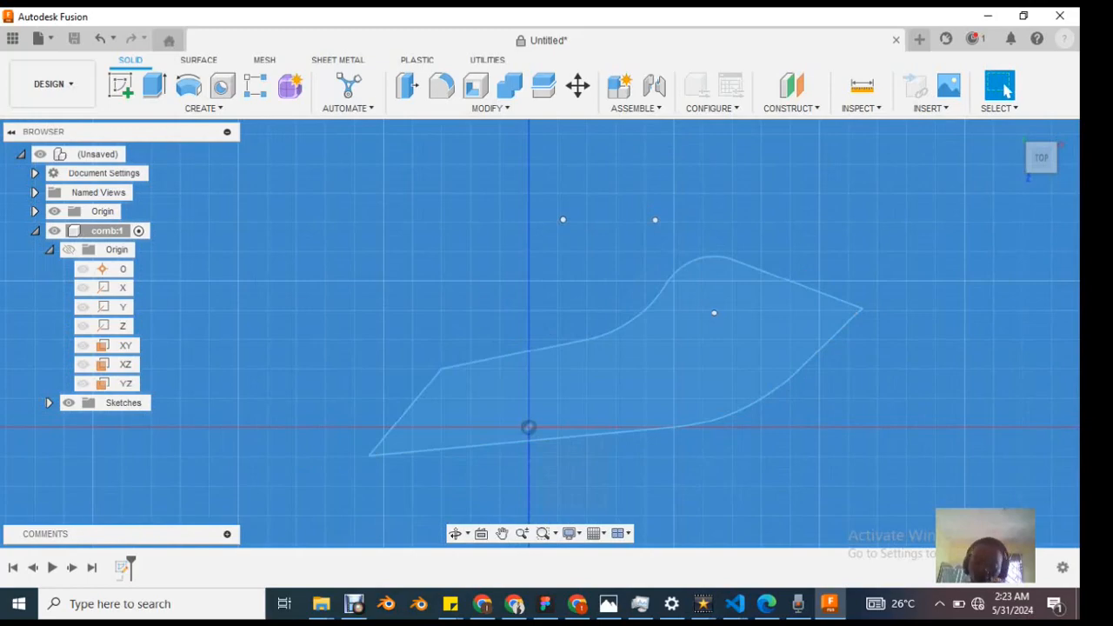
Step: Inspect the flat profile in an angled 3D view relative to the origin axes
mouse_move(715, 415)
middle_mouse_down("shift")
mouse_move(698, 244)
mouse_move(621, 316)
mouse_move(621, 285)
mouse_move(615, 300)
middle_mouse_up("shift")
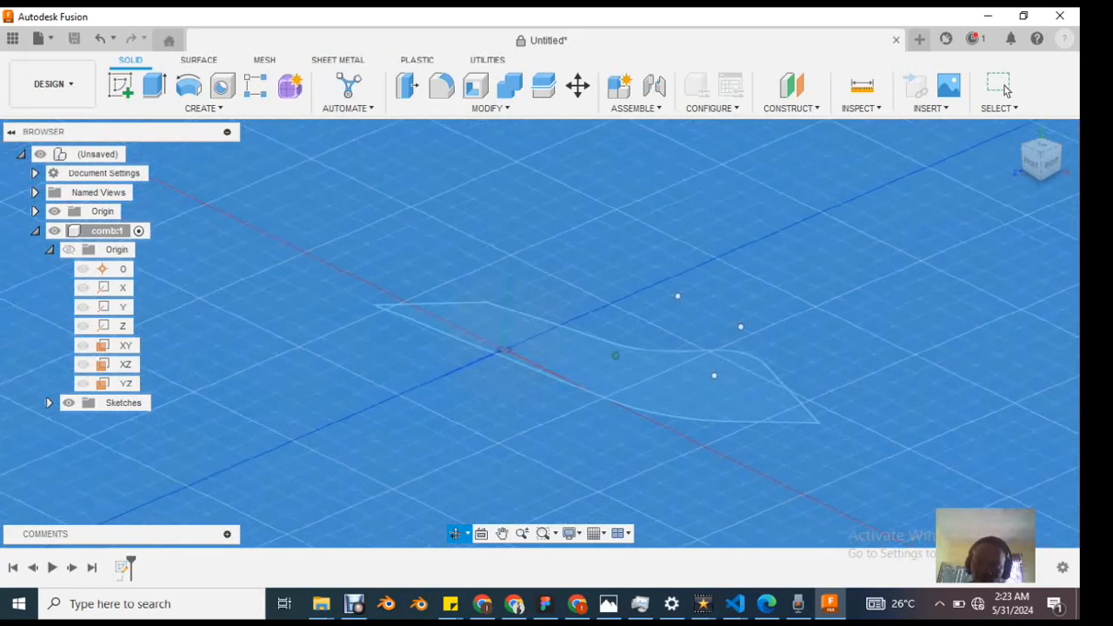
left_click(1007, 90)
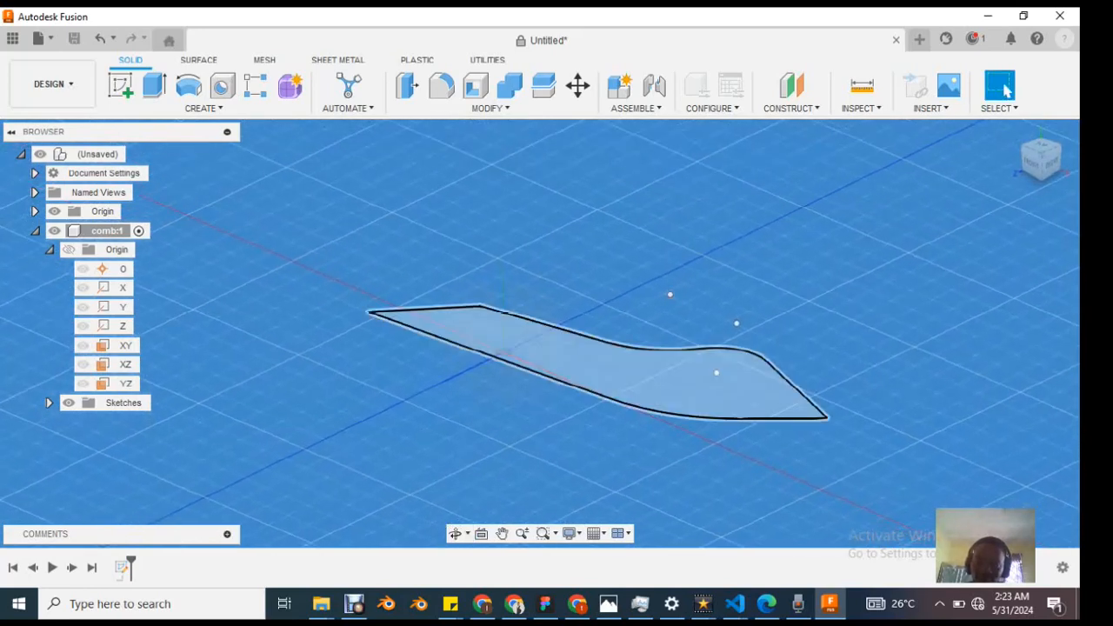
scroll(642, 394, "up", 3)
scroll(642, 394, "down", 4)
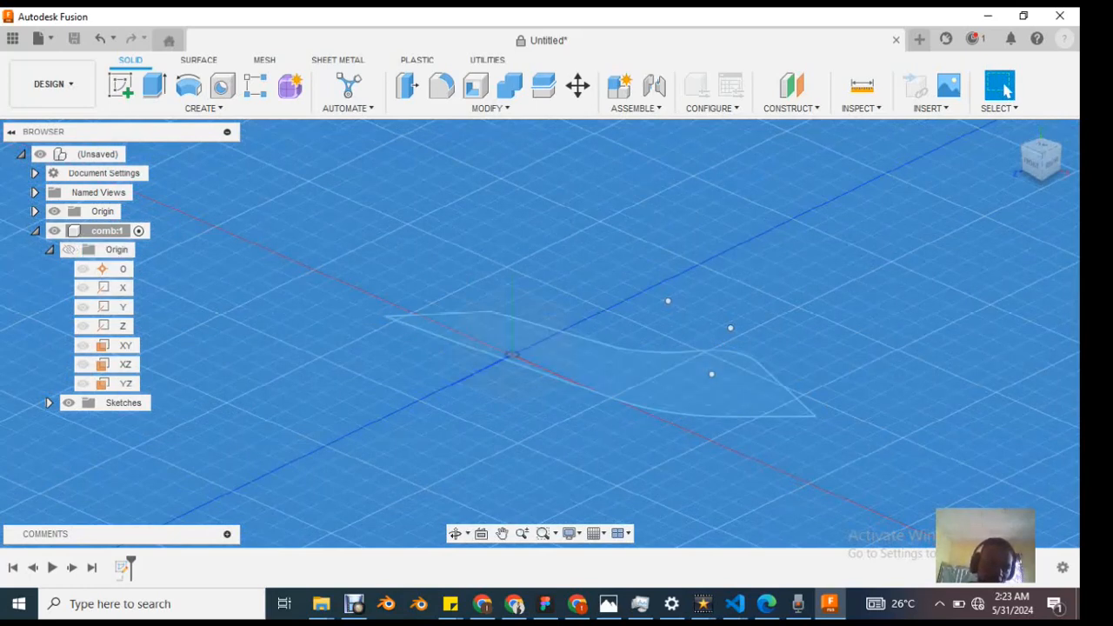
Step: Review the design's origin geometry and document units, and collapse the comb component's origin folder
left_click(35, 211)
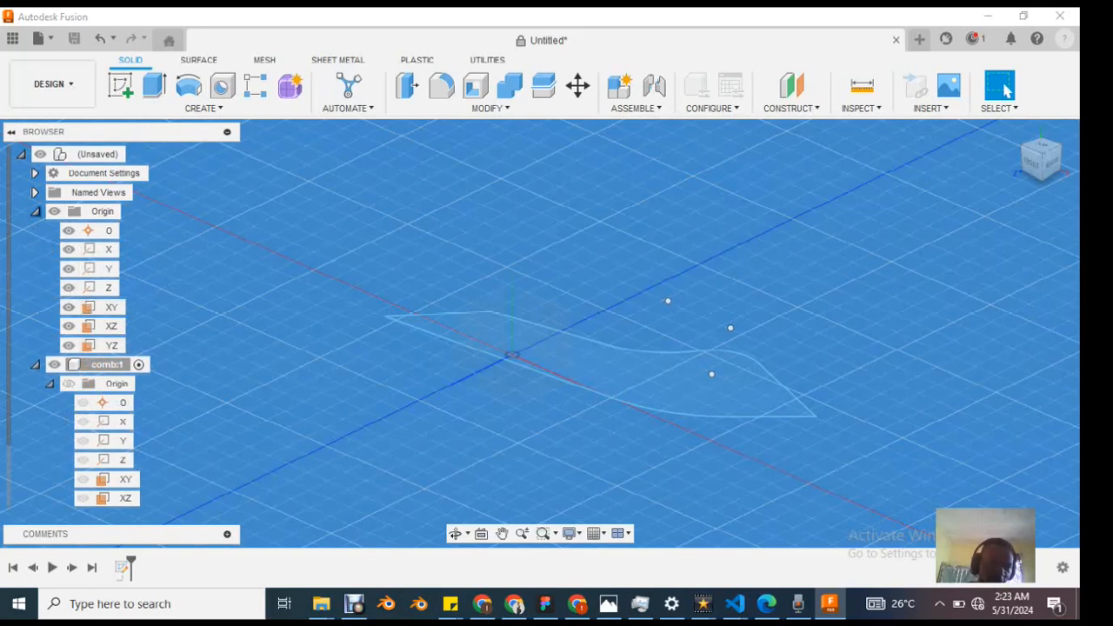
left_click(34, 211)
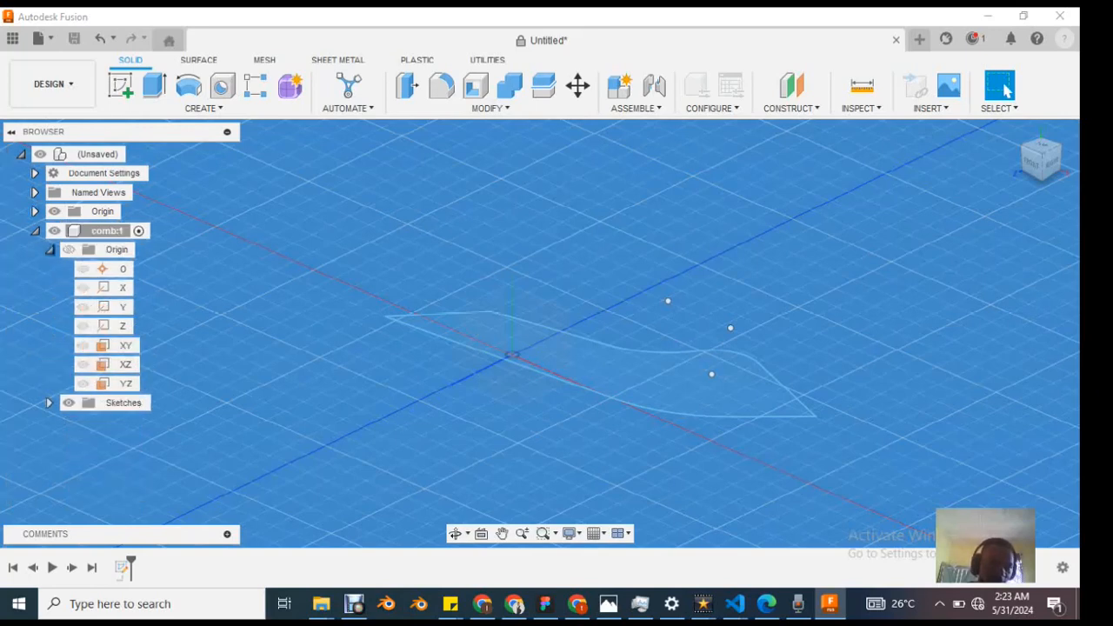
left_click(49, 249)
left_click(49, 249)
left_click(49, 250)
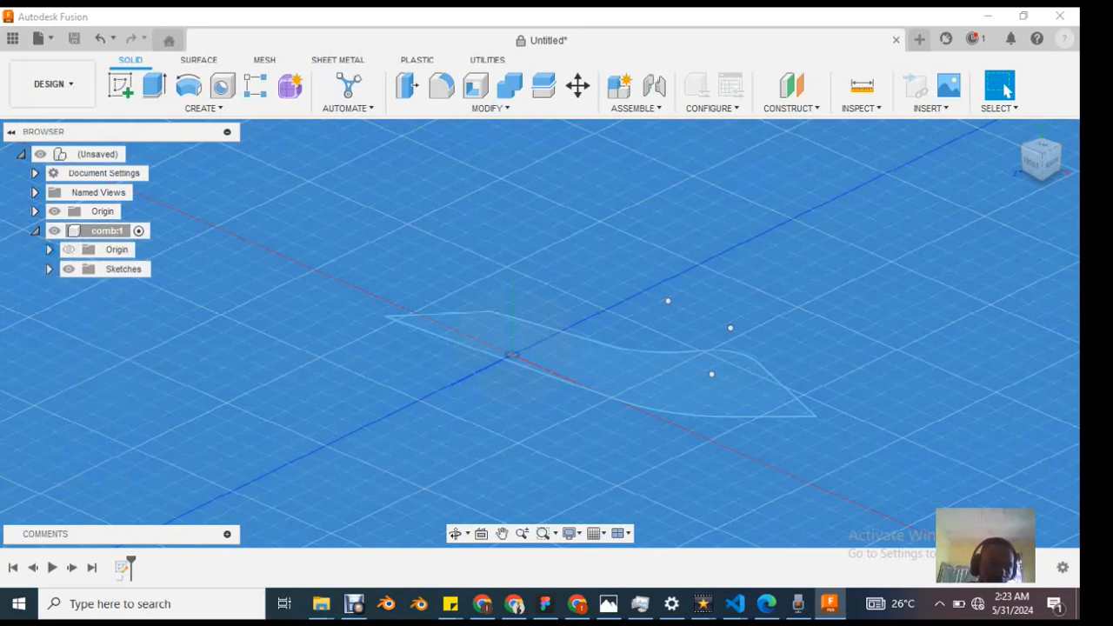
left_click(34, 173)
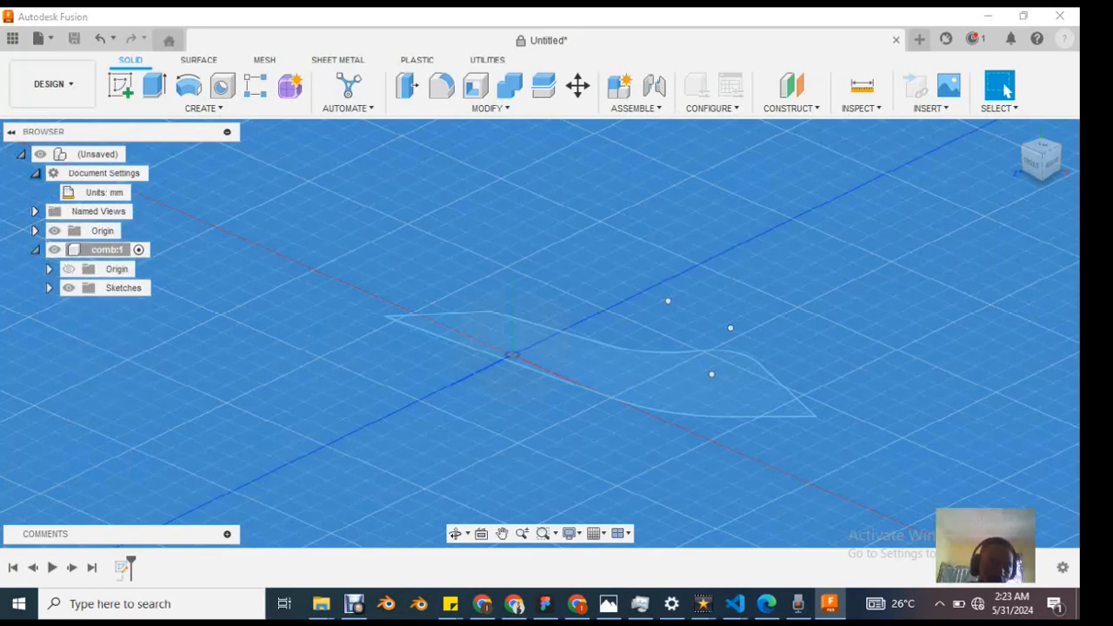
left_click(35, 173)
Step: Restore the HOME named view
left_click(35, 192)
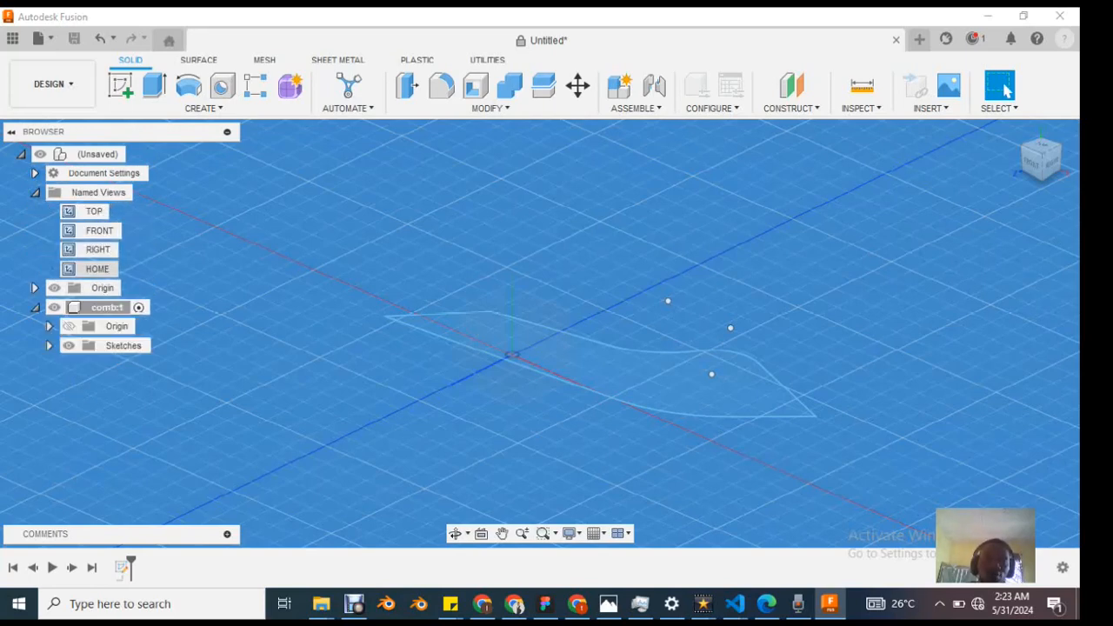
left_click(91, 268)
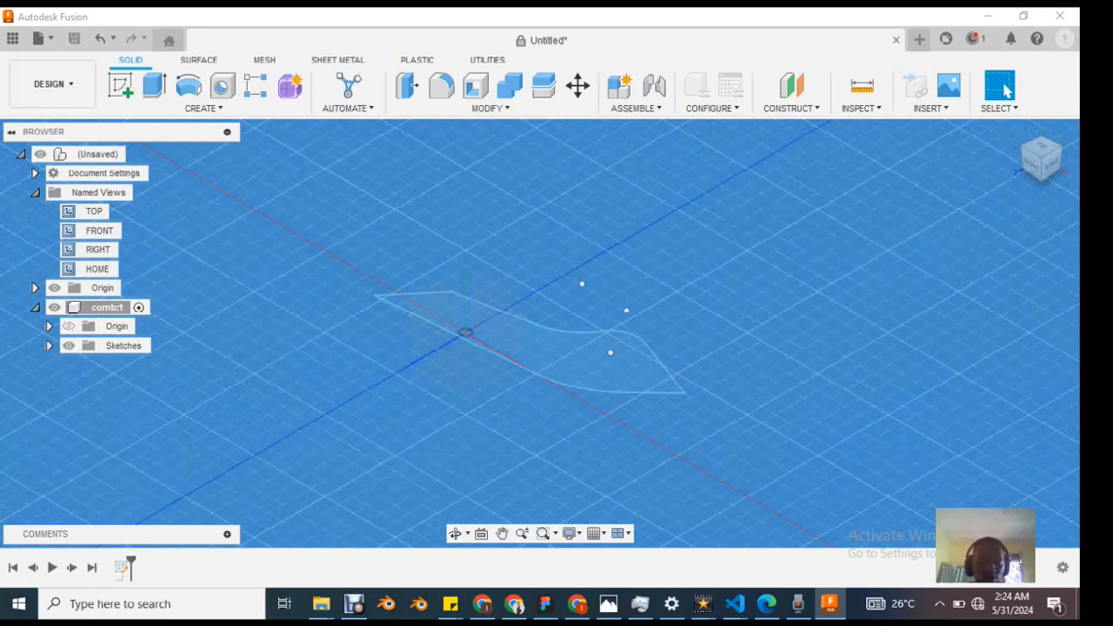
mouse_move(621, 225)
left_mouse_down()
mouse_move(649, 242)
mouse_move(578, 229)
mouse_move(729, 322)
left_mouse_up()
mouse_move(639, 263)
left_mouse_down()
mouse_move(649, 278)
mouse_move(765, 271)
left_mouse_up()
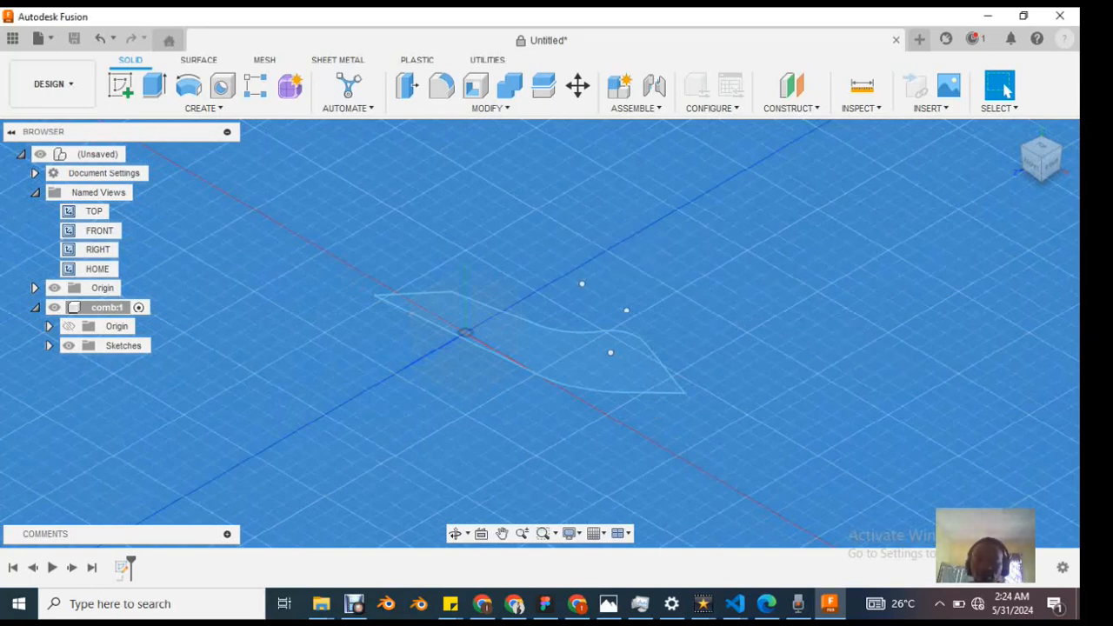
Step: Review the quick-access sketch commands and workspace options on the canvas, and apply Show All
right_click(562, 236)
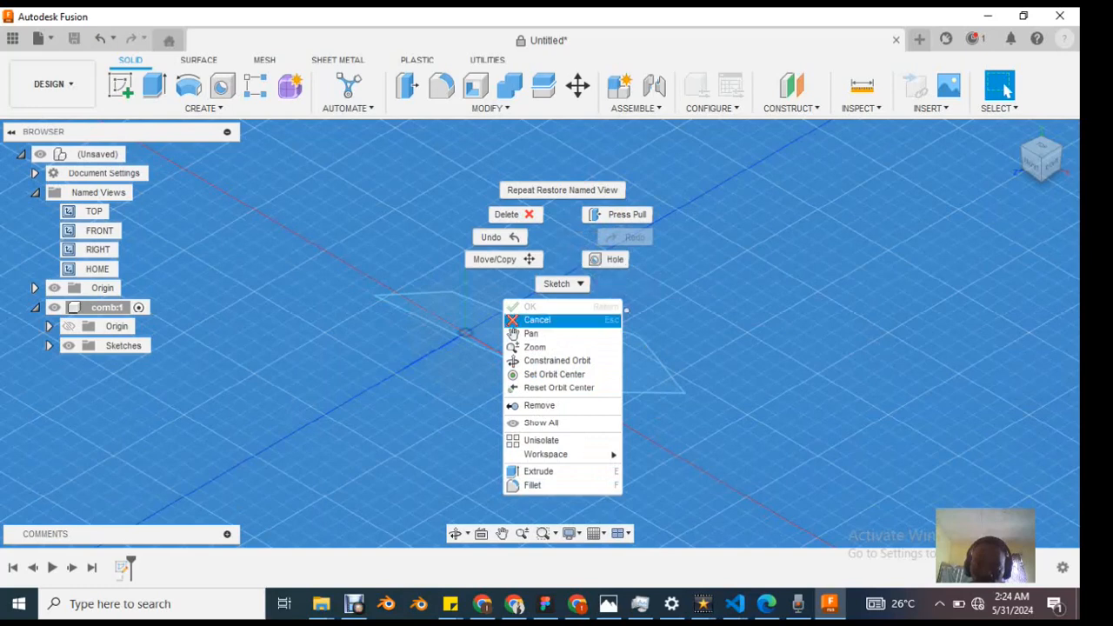
left_click(579, 283)
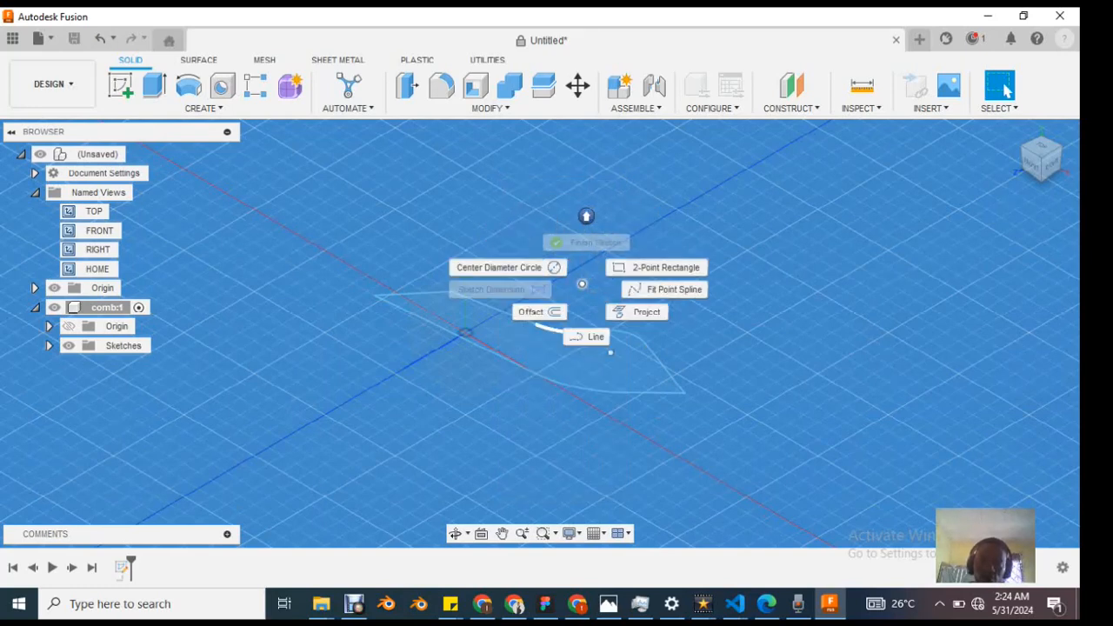
left_click(586, 216)
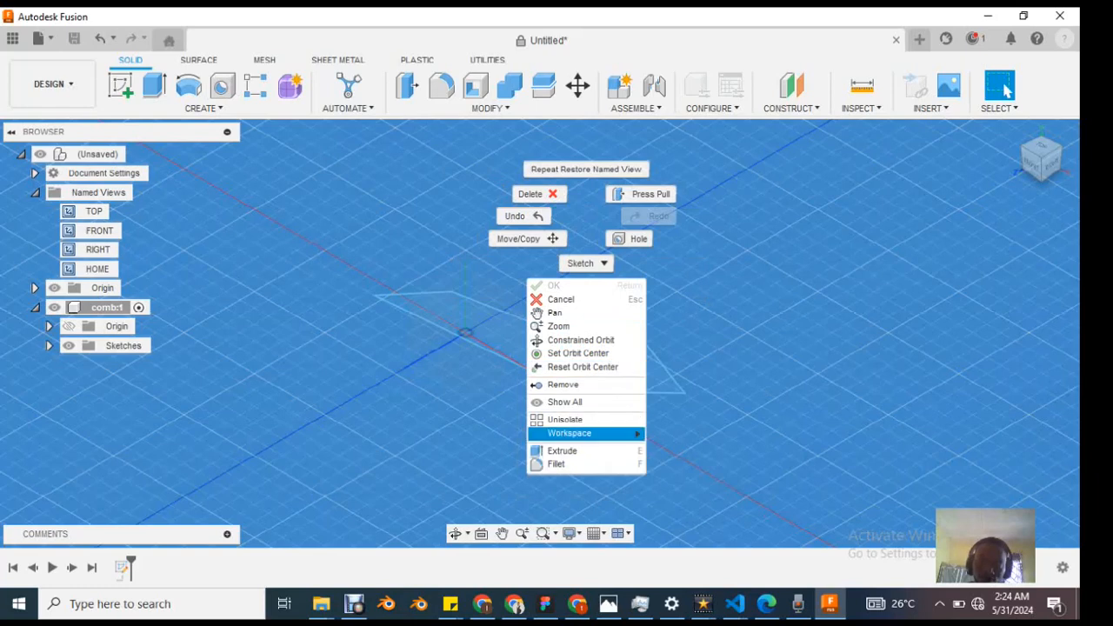
mouse_move(583, 433)
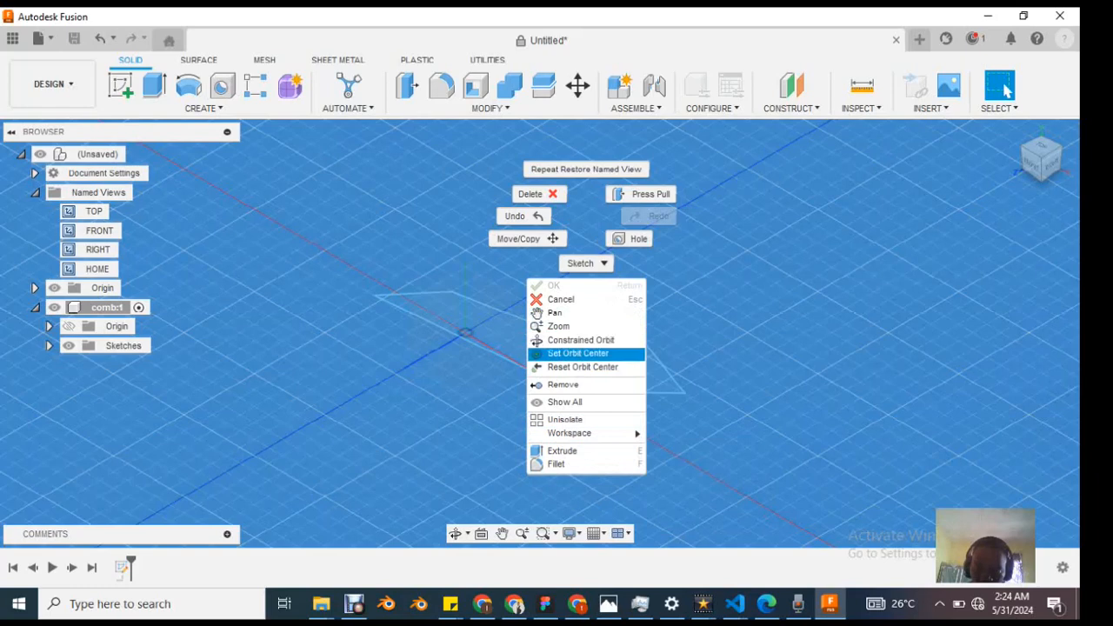
left_click(574, 402)
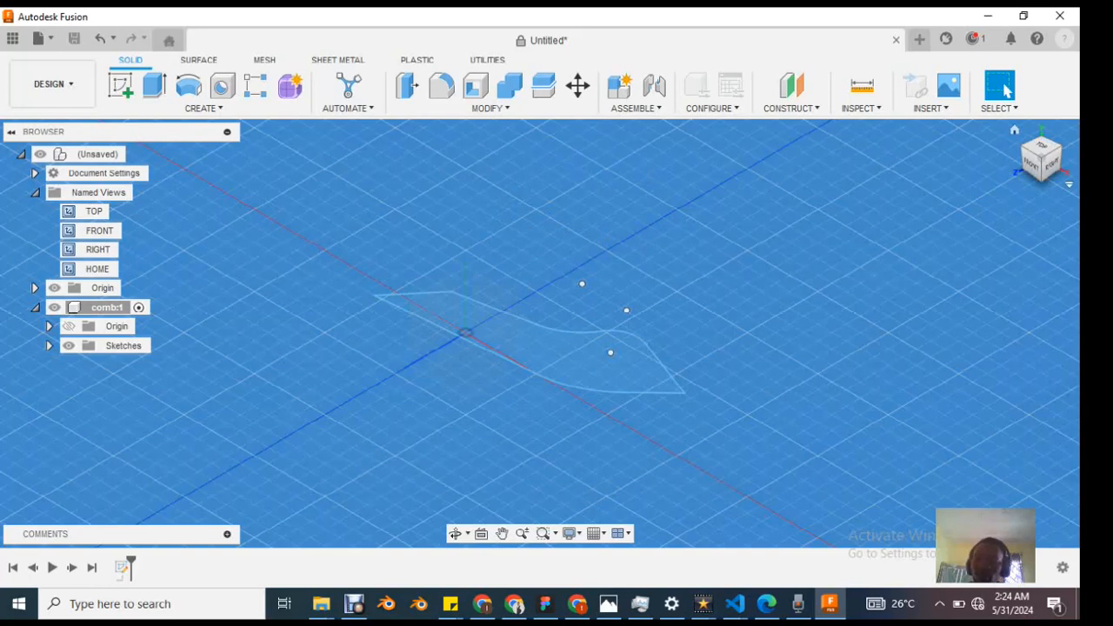
Step: Look at the profile more closely and apply the Go Home view command
scroll(545, 343, "up", 3)
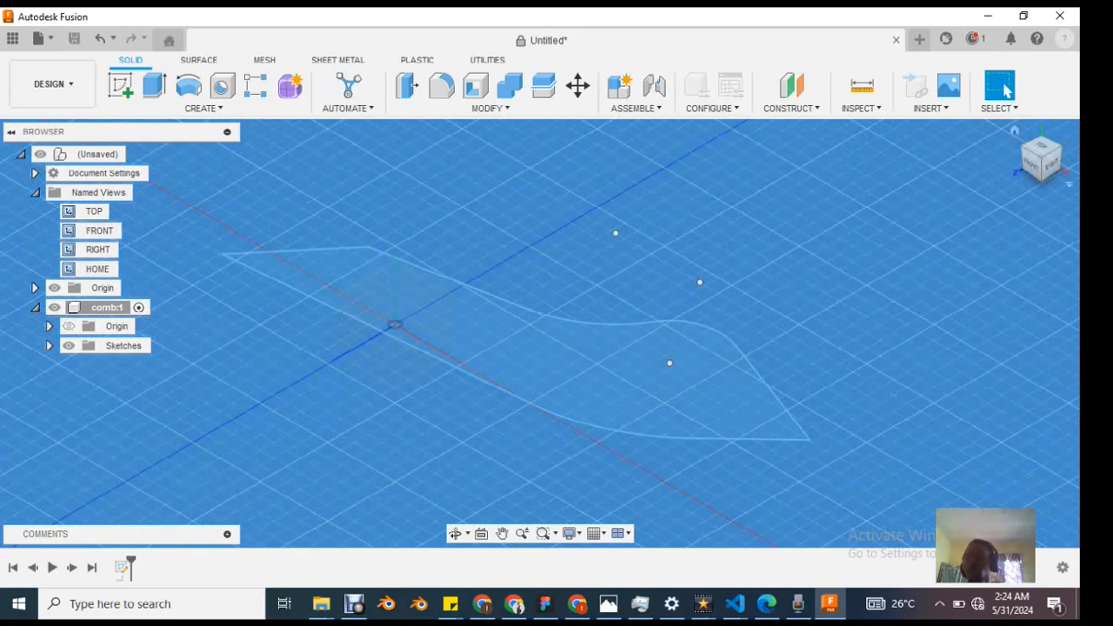
left_click(1069, 184)
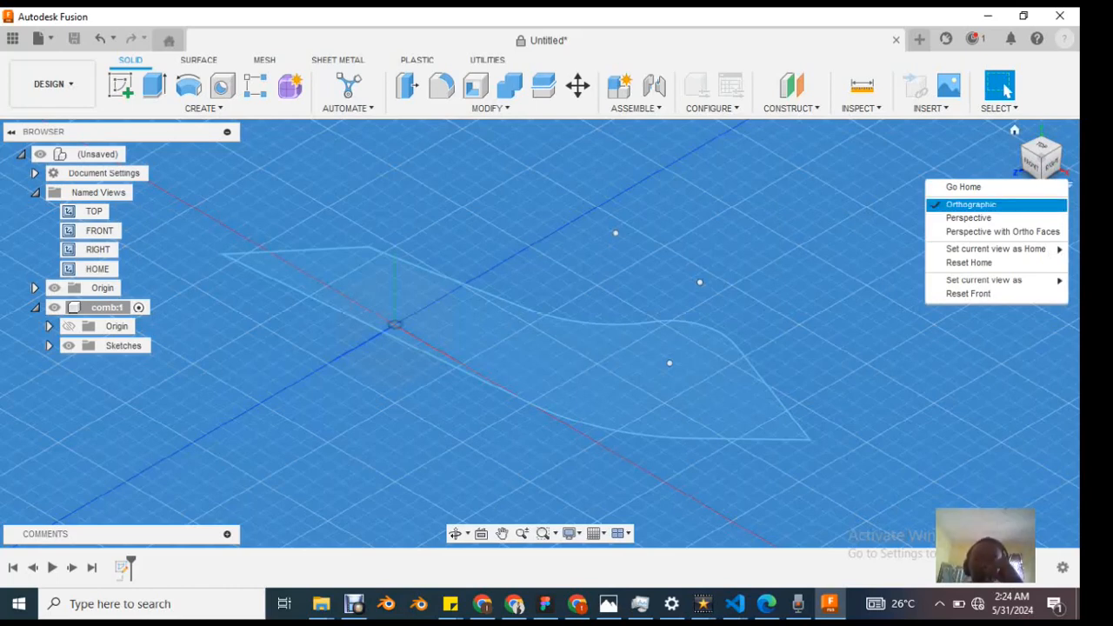
left_click(963, 188)
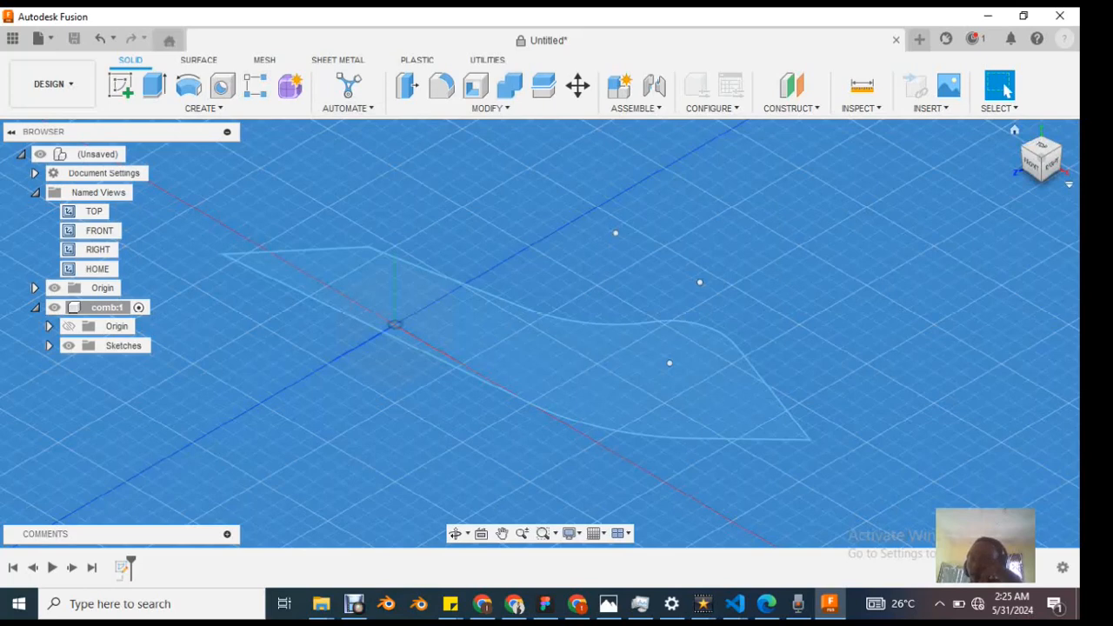
Step: Try the Perspective camera mode and set the projection to Perspective with Ortho Faces
left_click(1069, 184)
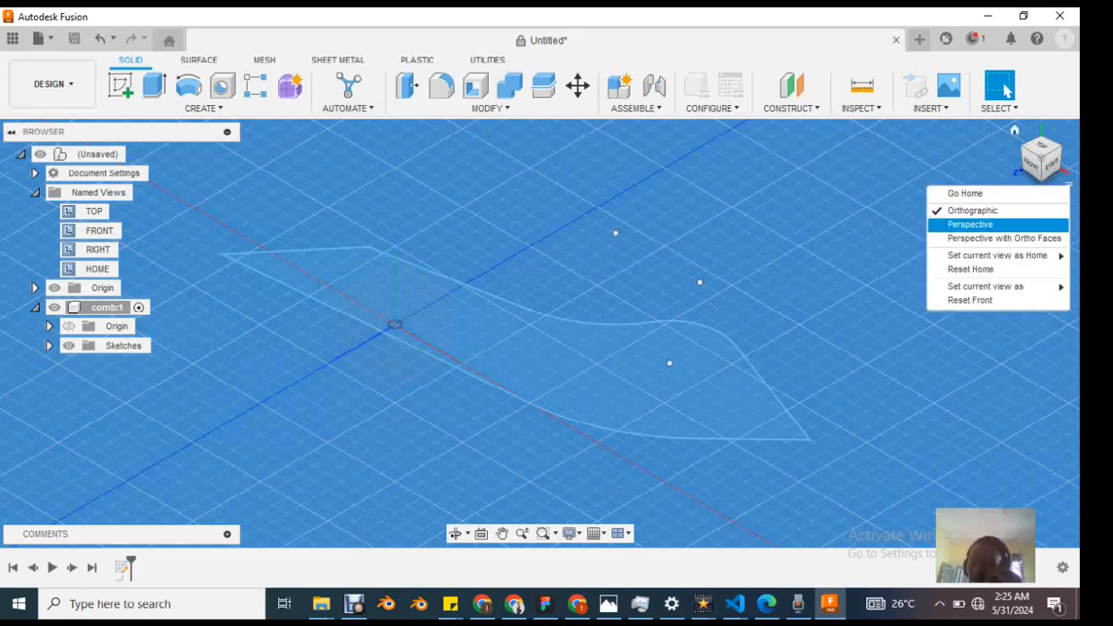
left_click(970, 225)
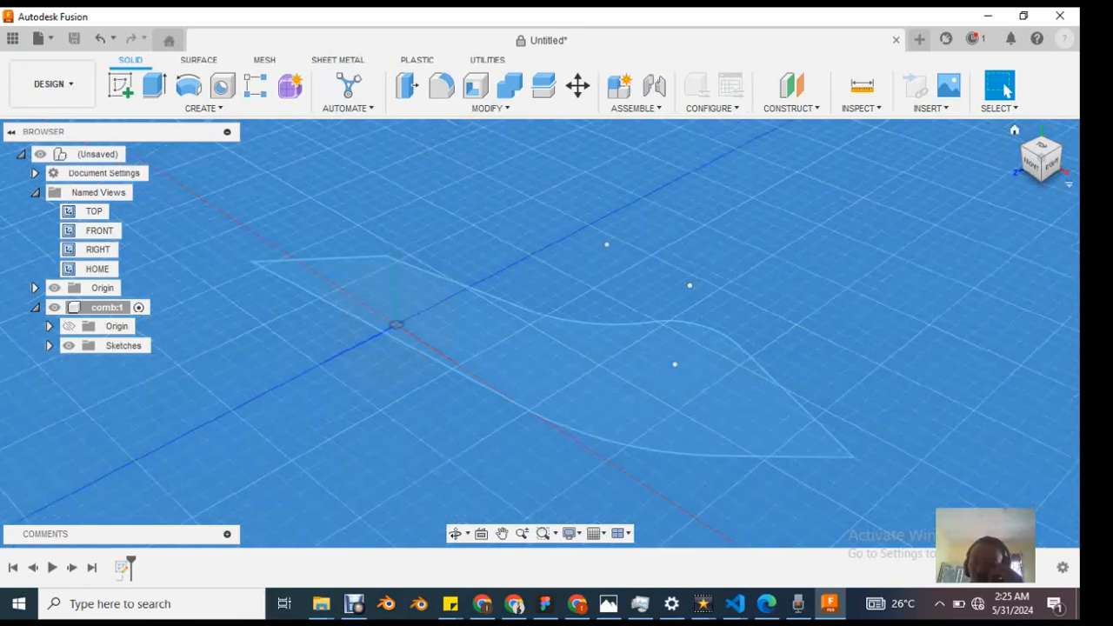
left_click(1069, 184)
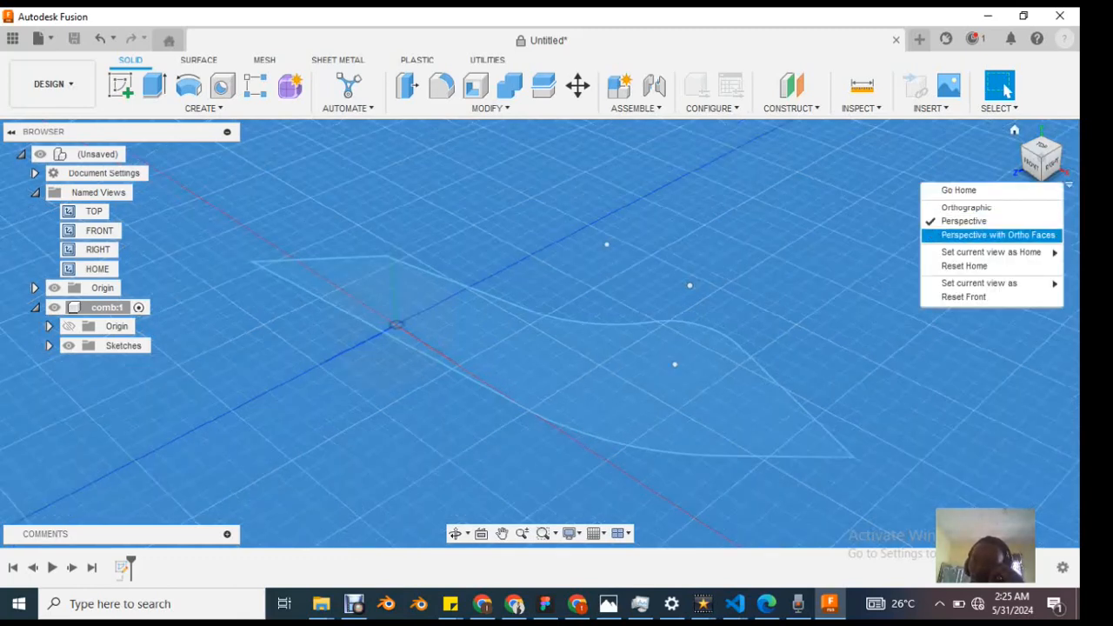
left_click(998, 235)
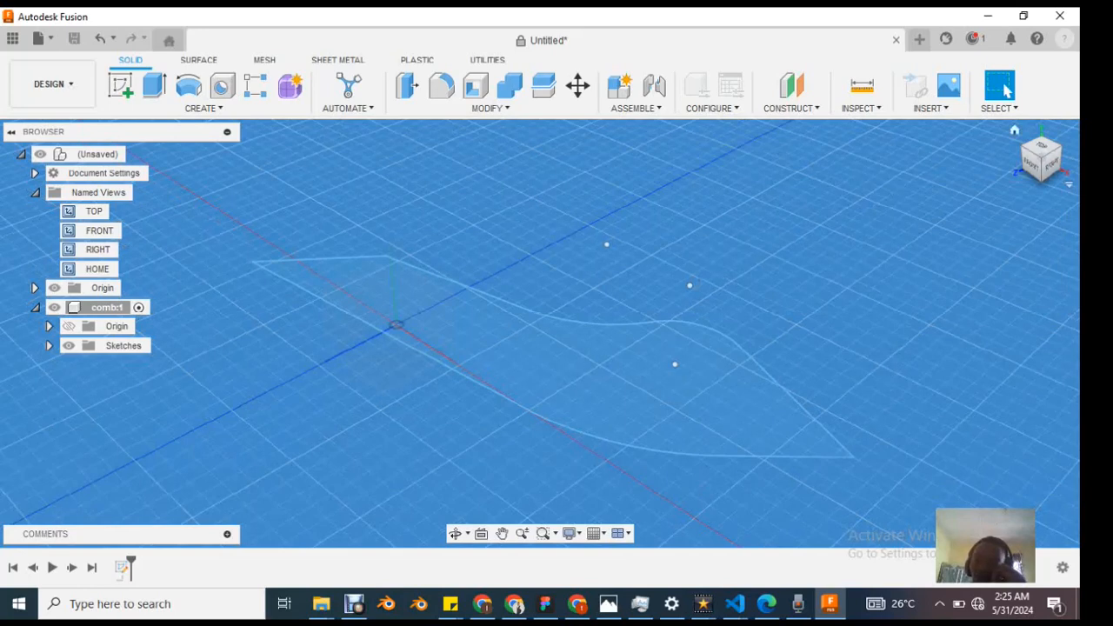
Step: Set the current view as Home with Fixed Distance and check the selected home view option
left_click(1070, 185)
mouse_move(995, 253)
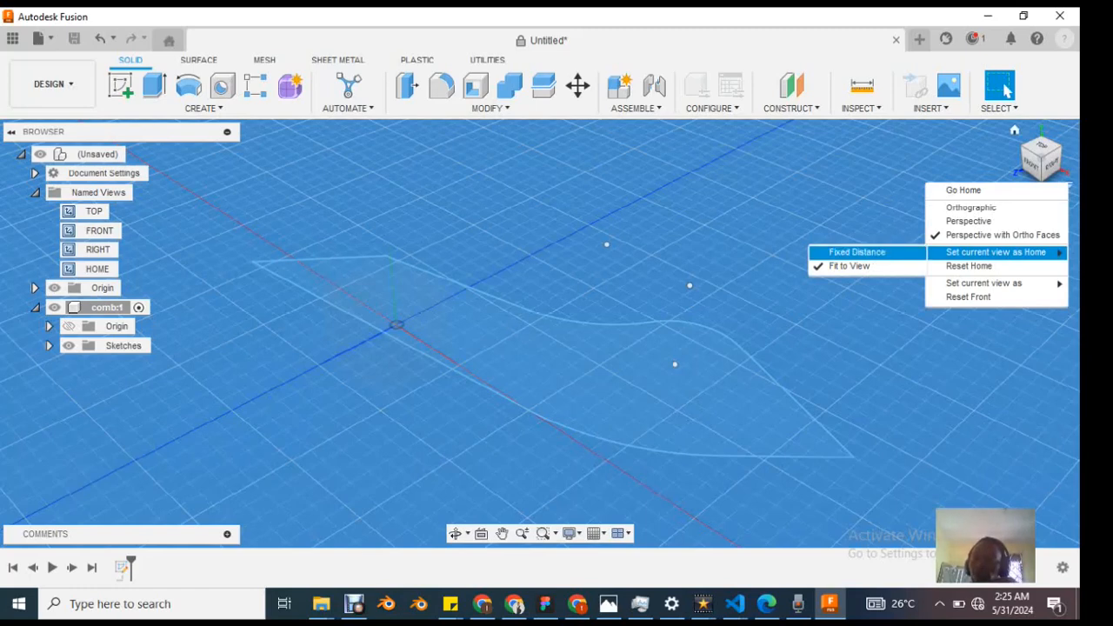
left_click(858, 252)
left_click(1068, 184)
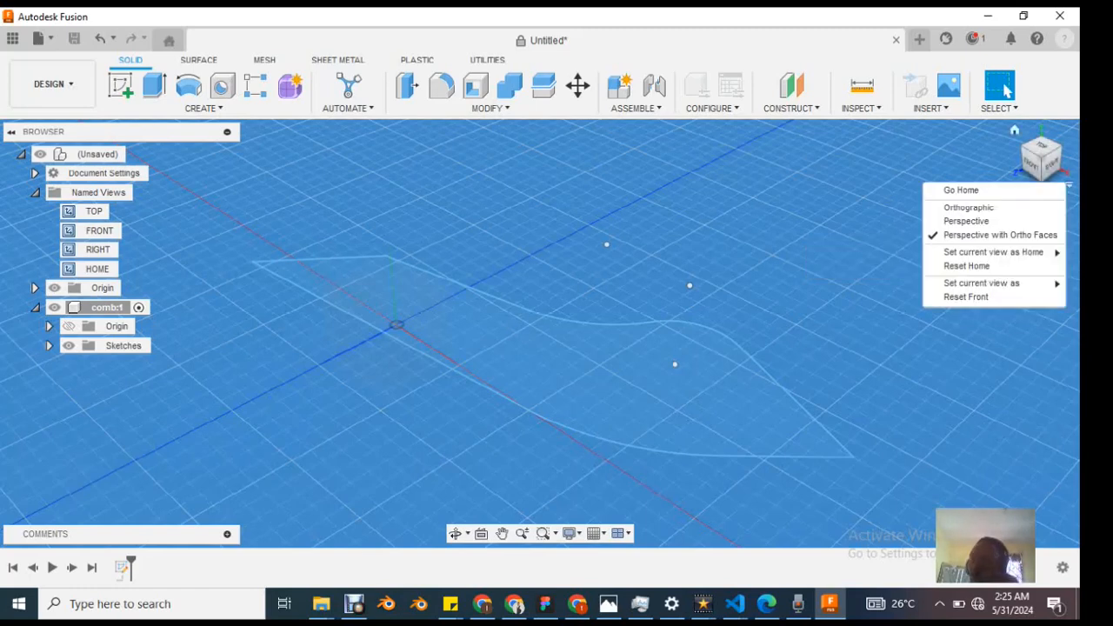
mouse_move(993, 252)
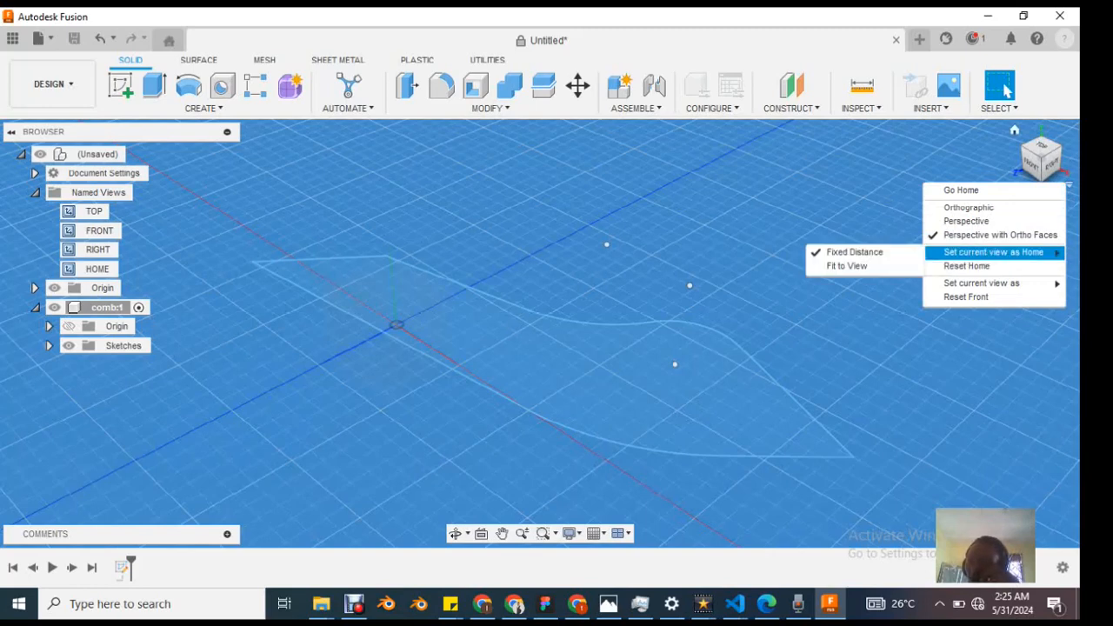
Step: Reset the Home view and review the options for setting the current view as and resetting the Front view
left_click(966, 265)
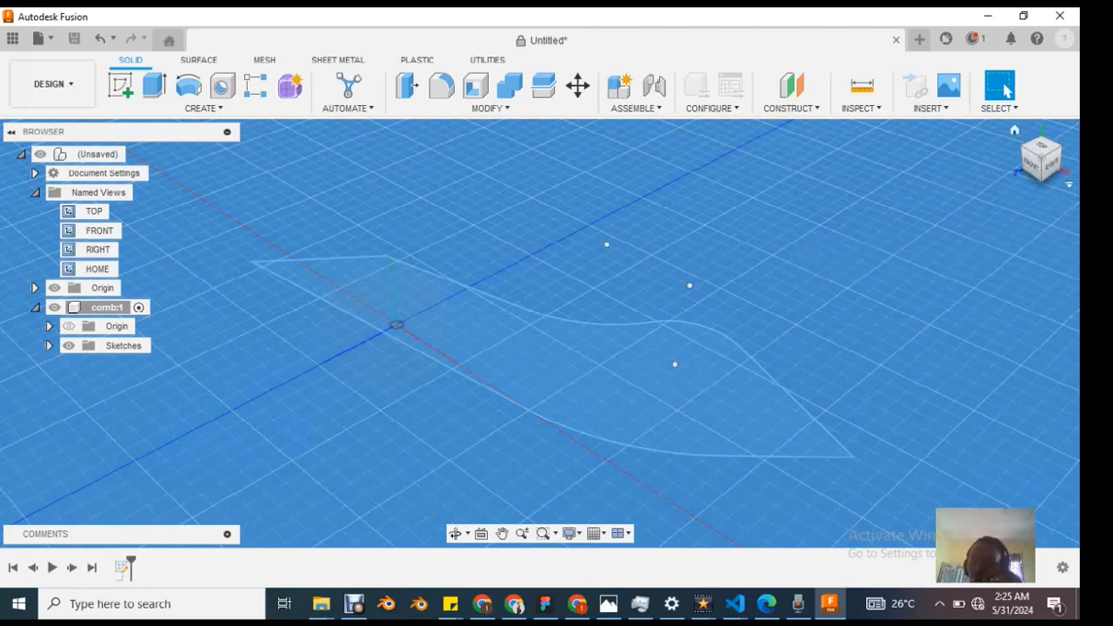
left_click(1069, 184)
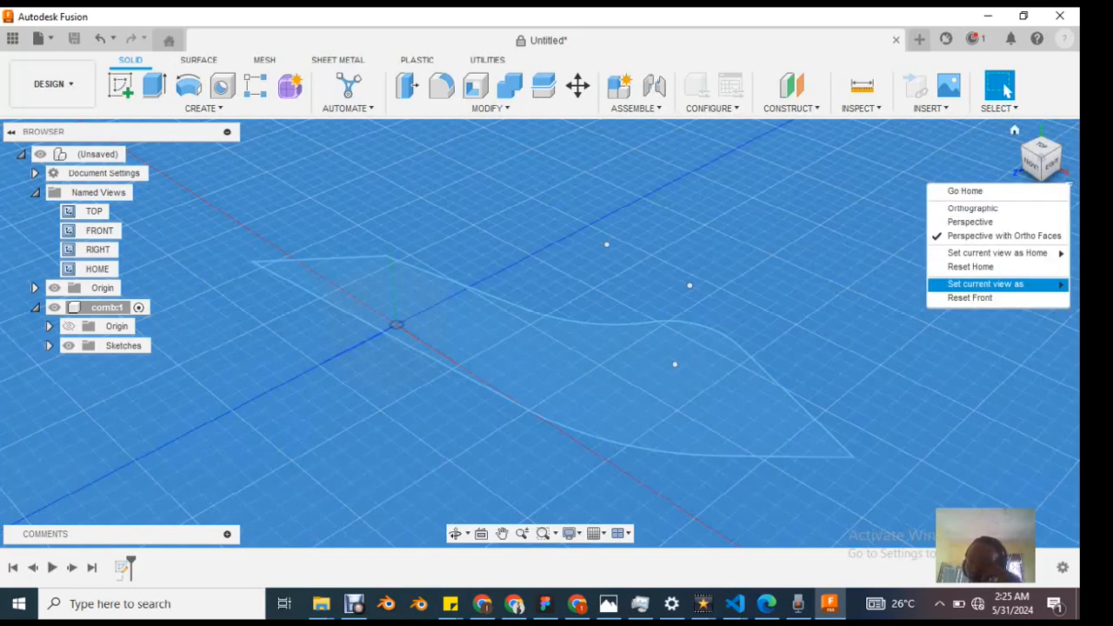
mouse_move(986, 284)
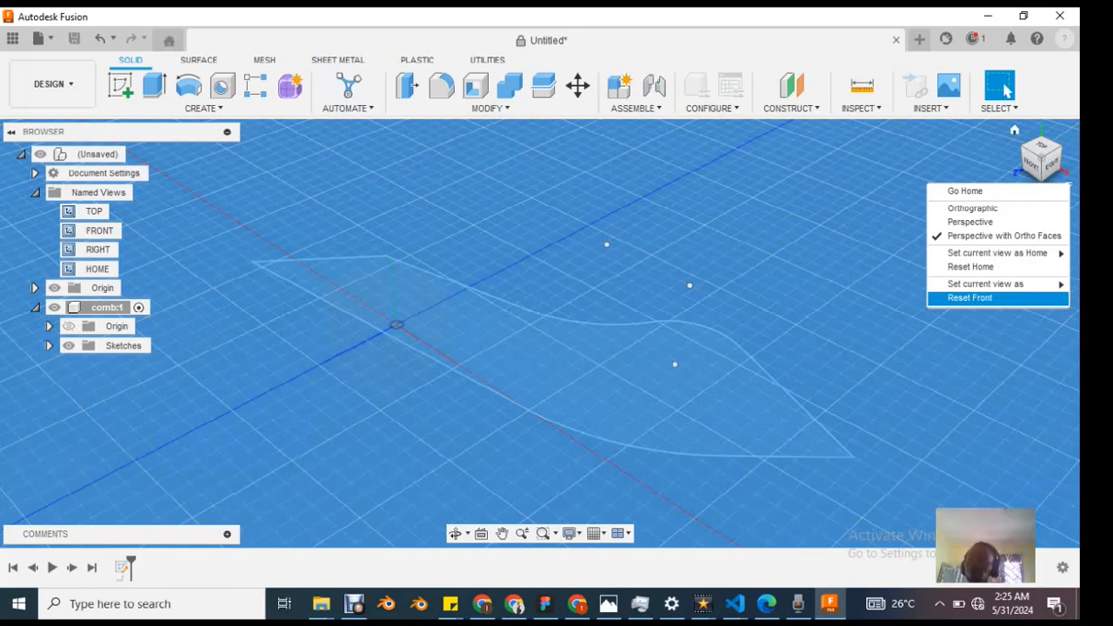
key("Escape")
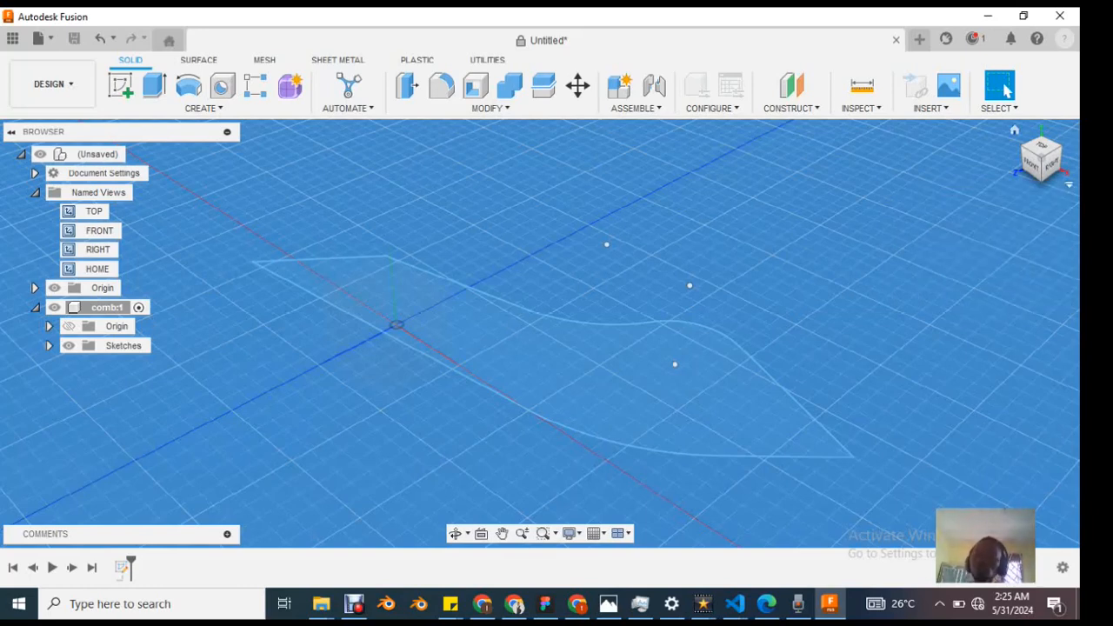
Step: Select and deselect the profile, and try reshaping it by pulling the points of its upper curve outward
scroll(522, 389, "up", 3)
scroll(532, 393, "down", 4)
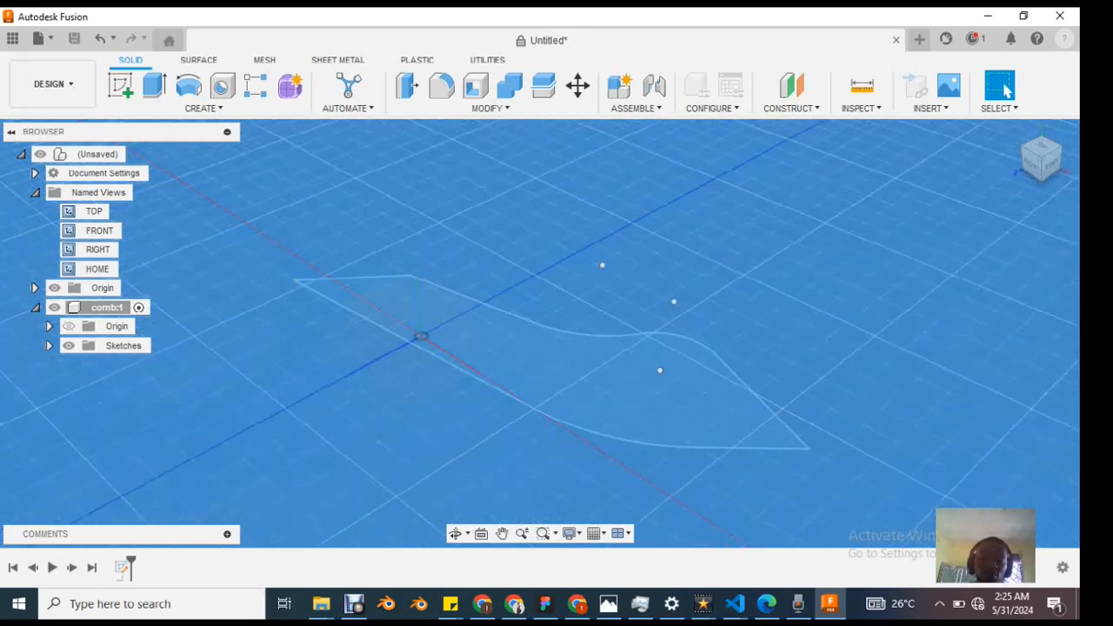
scroll(516, 405, "up", 2)
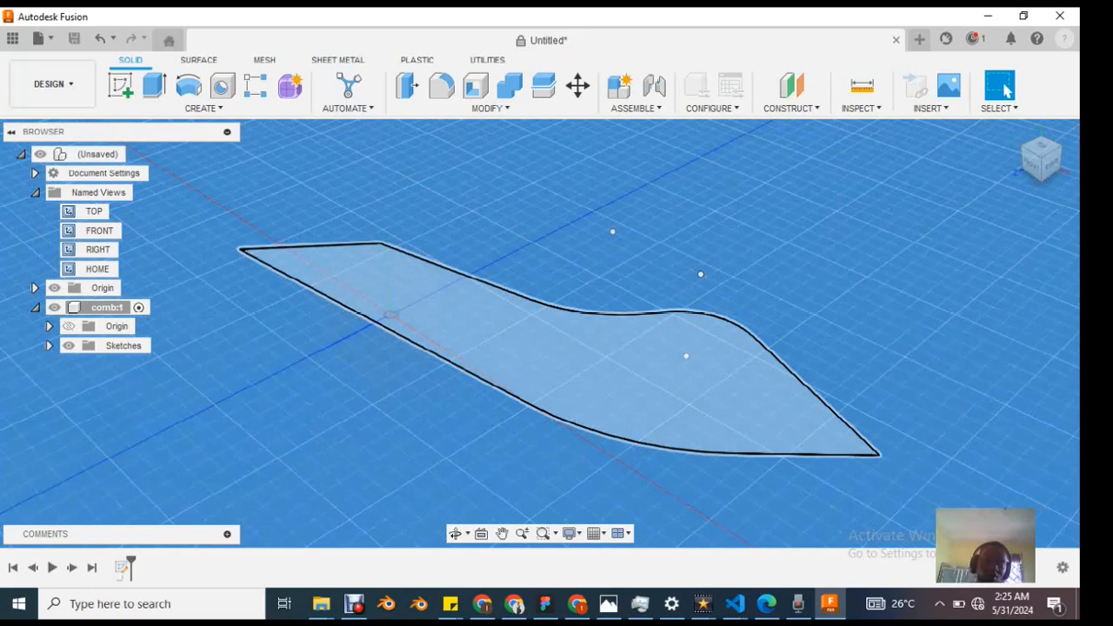
left_click(585, 364)
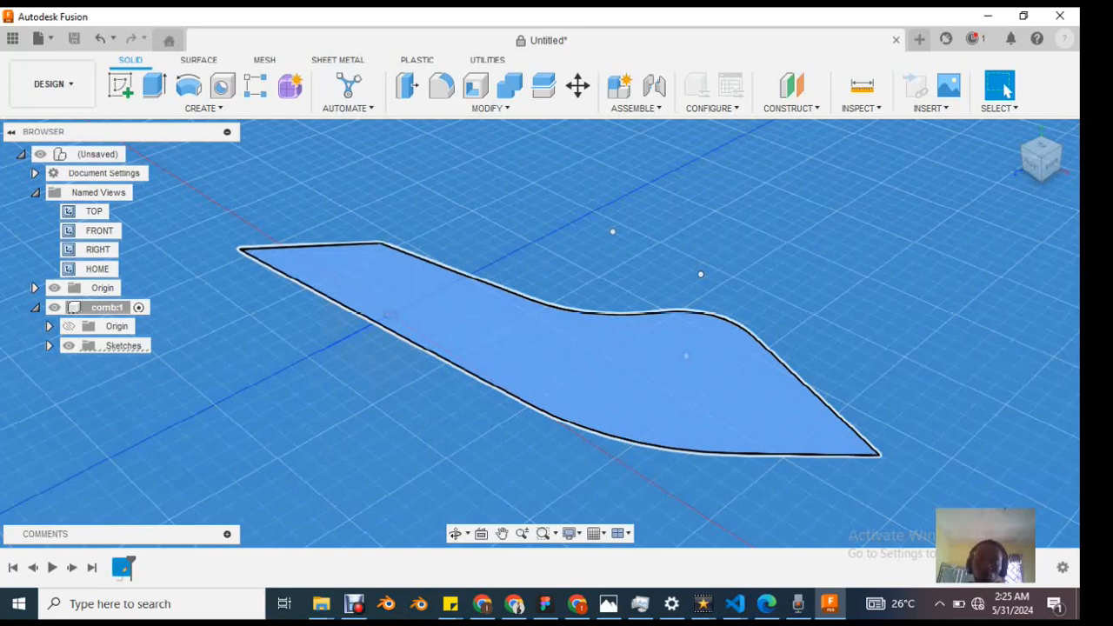
left_click(767, 332)
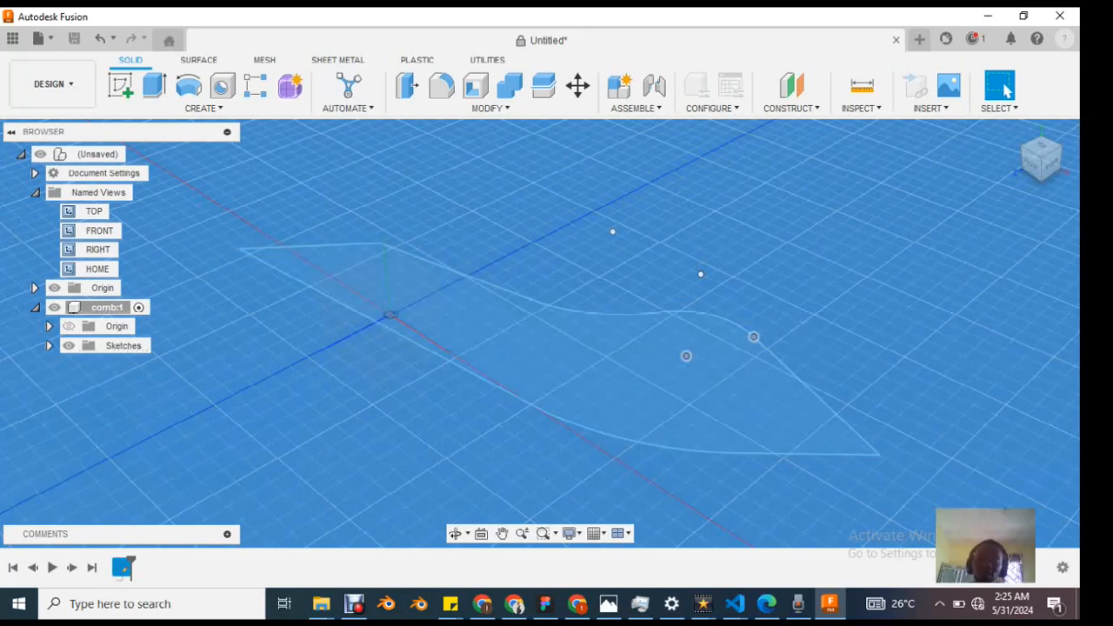
mouse_move(687, 311)
left_mouse_down()
mouse_move(839, 202)
mouse_move(852, 208)
mouse_move(824, 200)
mouse_move(666, 252)
mouse_move(624, 292)
mouse_move(679, 253)
mouse_move(652, 291)
mouse_move(712, 256)
mouse_move(738, 224)
left_mouse_up()
scroll(825, 213, "up", 1)
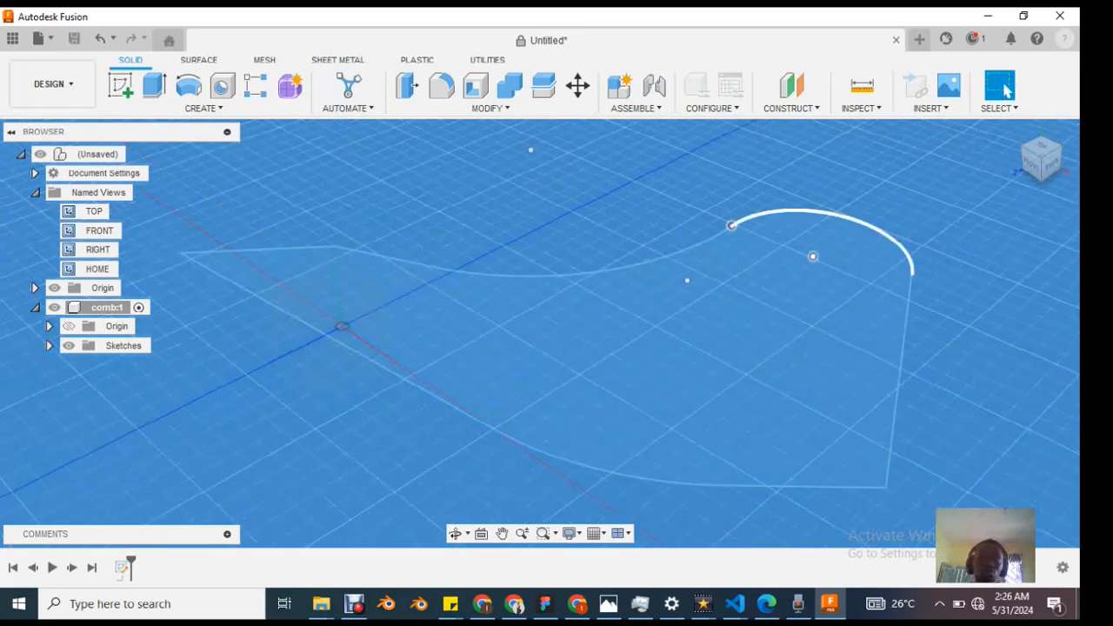
scroll(824, 212, "down", 1)
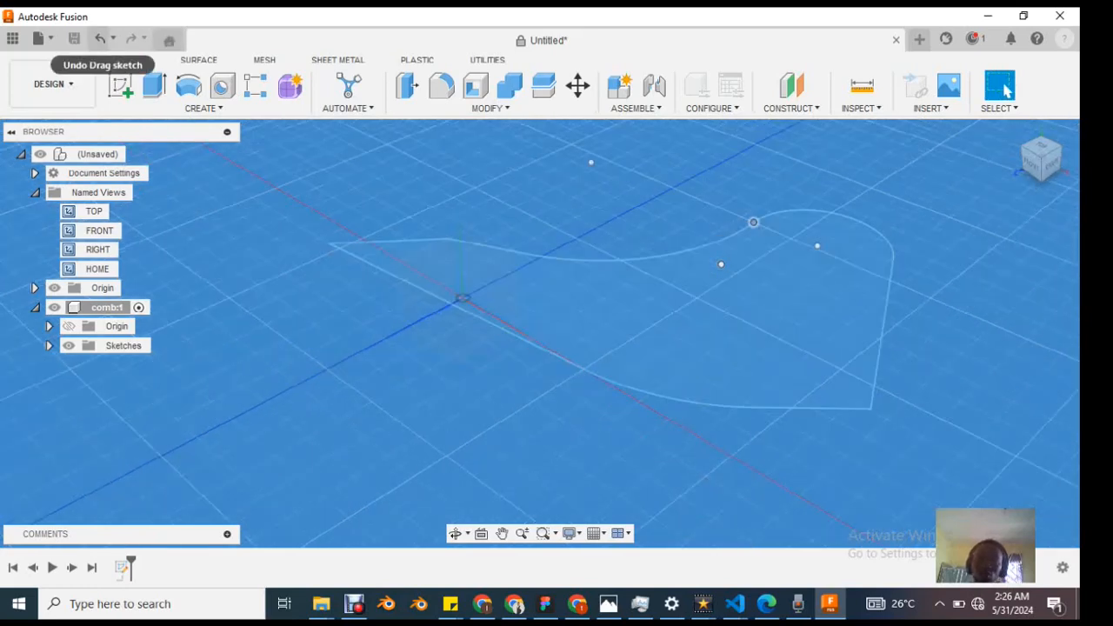
Step: Undo both reshapes of the profile's upper curve and redo them
left_click(101, 39)
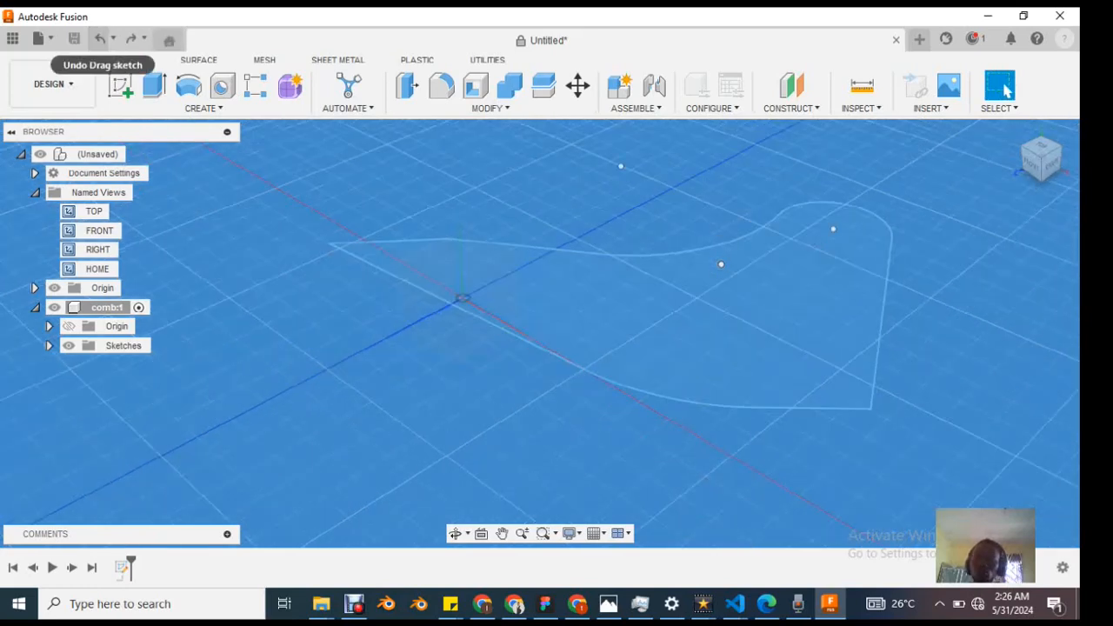
left_click(101, 38)
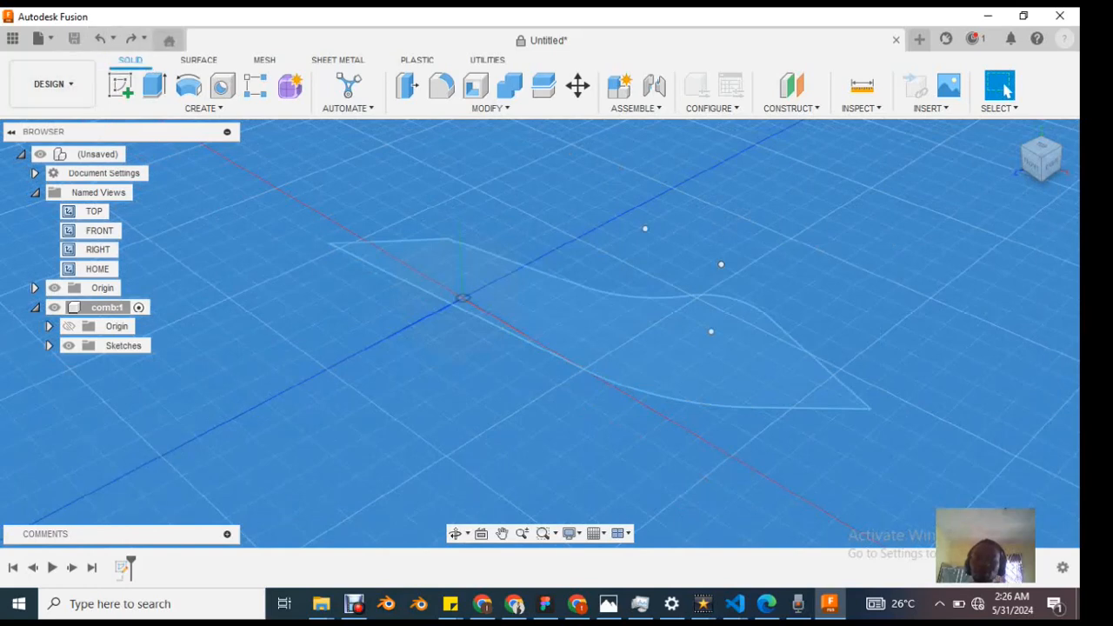
left_click(130, 38)
left_click(131, 38)
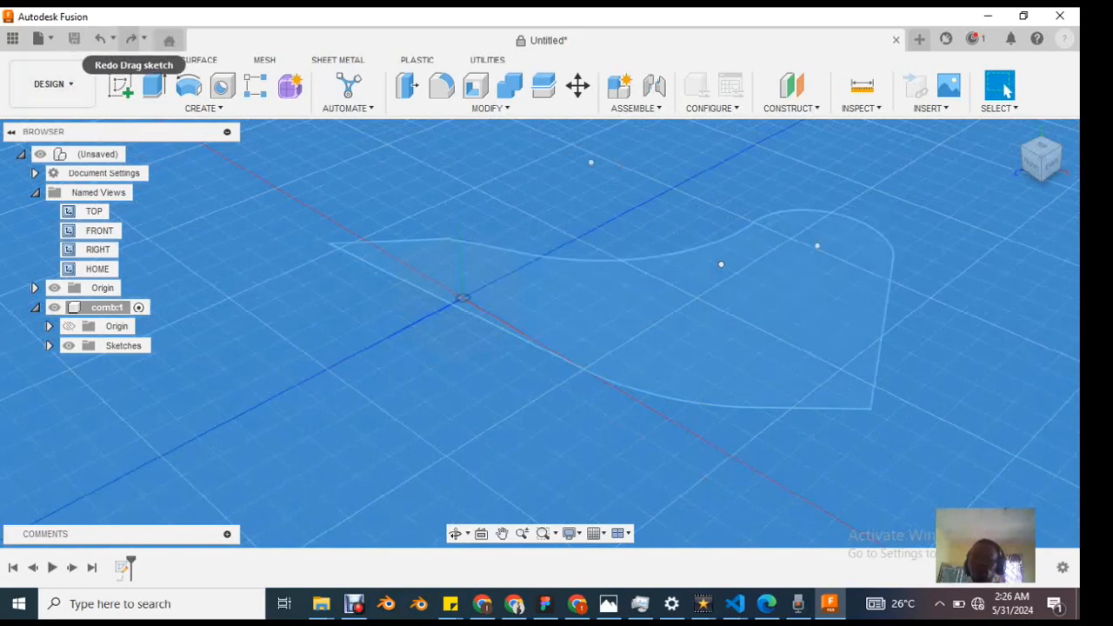
Step: Review the undo history list and undo the two redone sketch reshapes
left_click(114, 38)
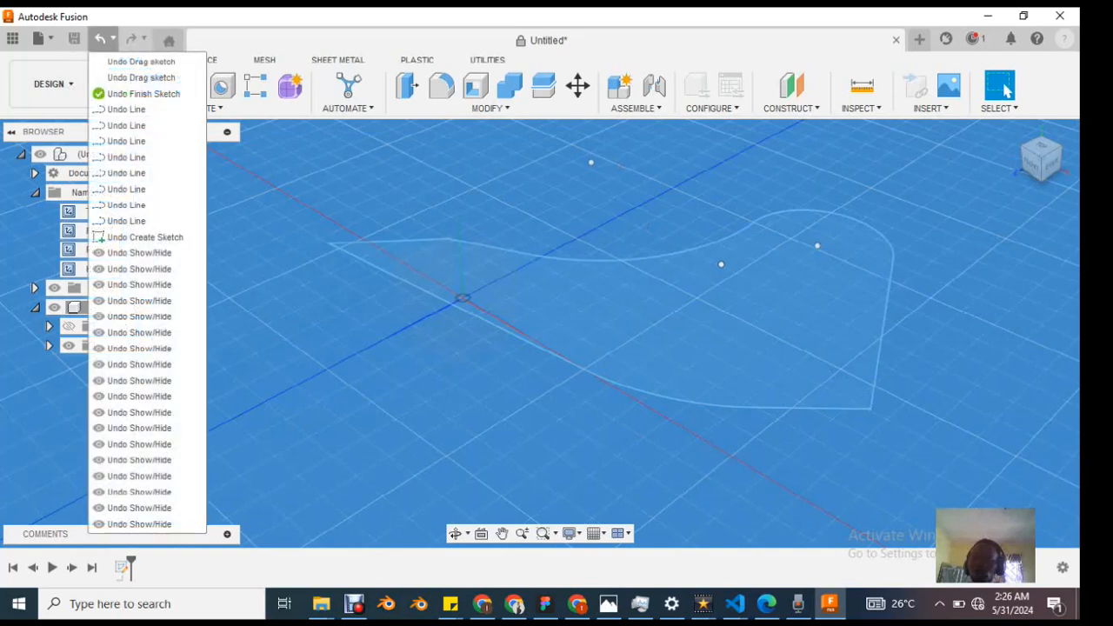
left_click(101, 38)
left_click(101, 38)
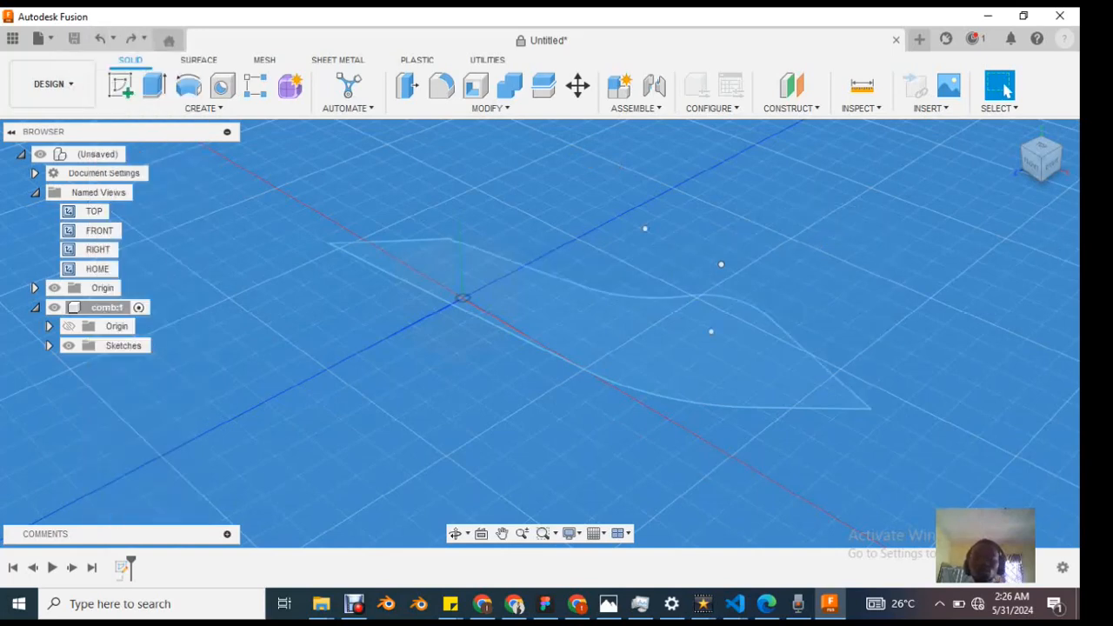
Step: Undo the sketch finish to step back into the sketch, return to the model, and restore the original profile shape
left_click(101, 38)
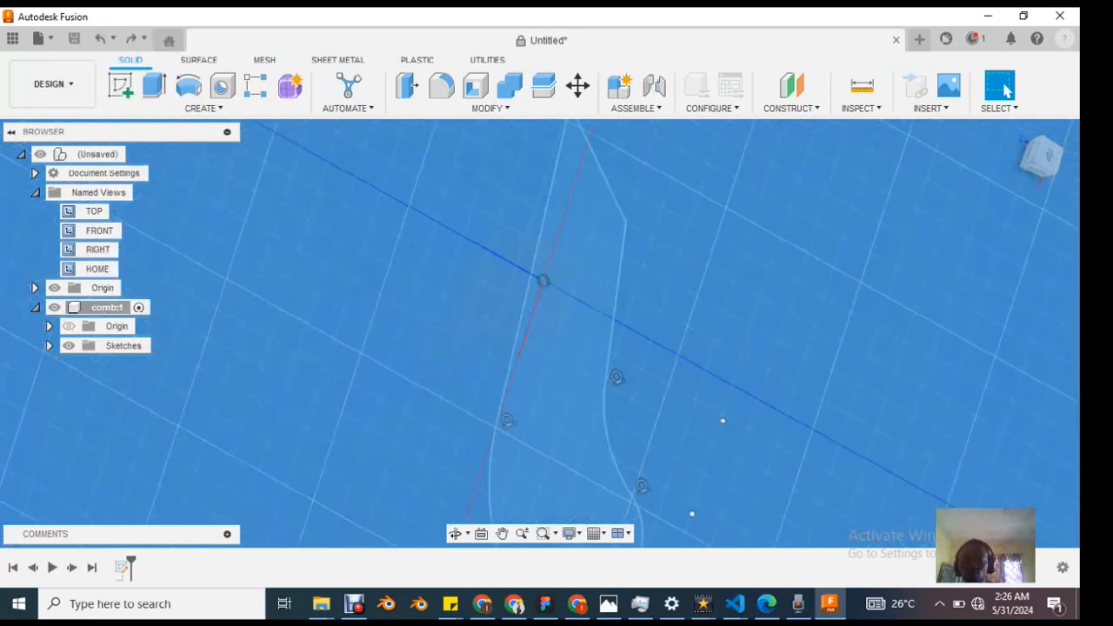
left_click(1033, 87)
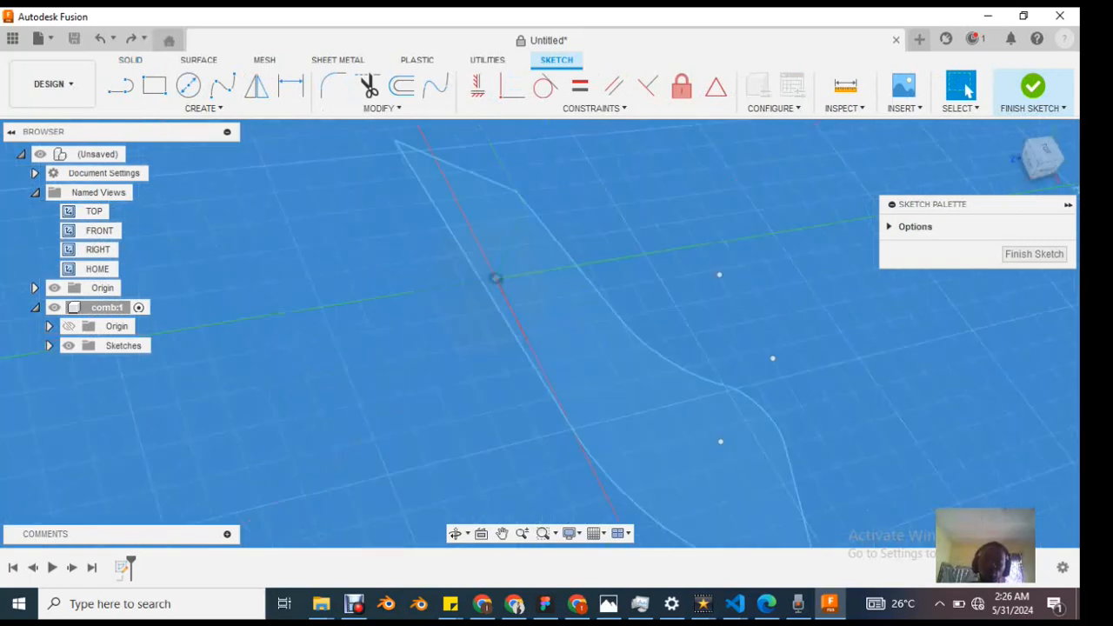
key("ctrl+z")
key("ctrl+z")
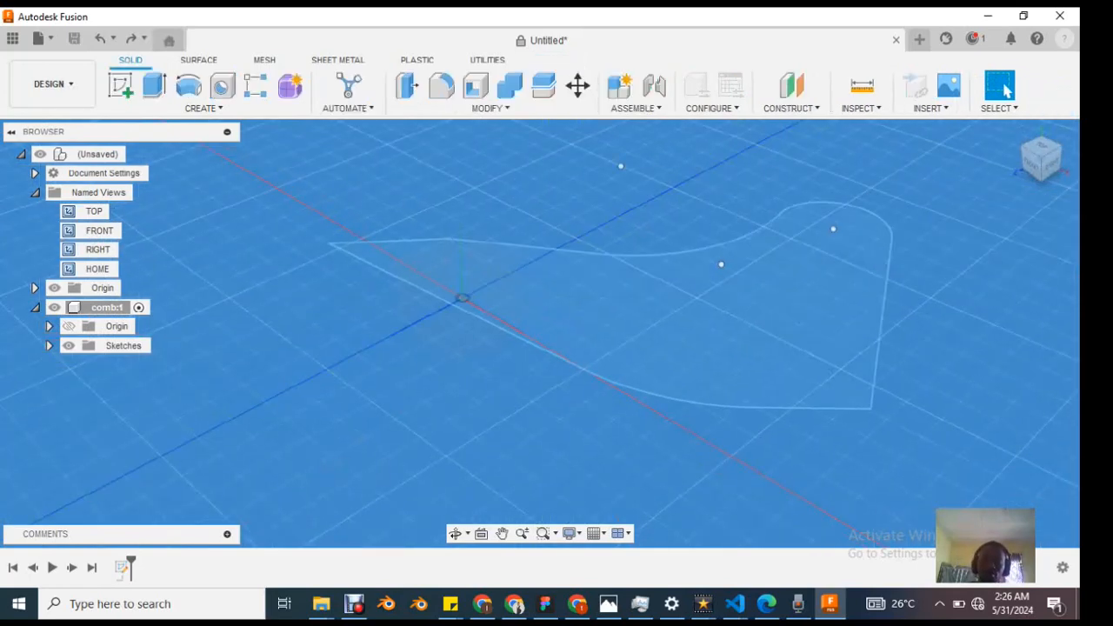
key("ctrl+z")
key("ctrl+z")
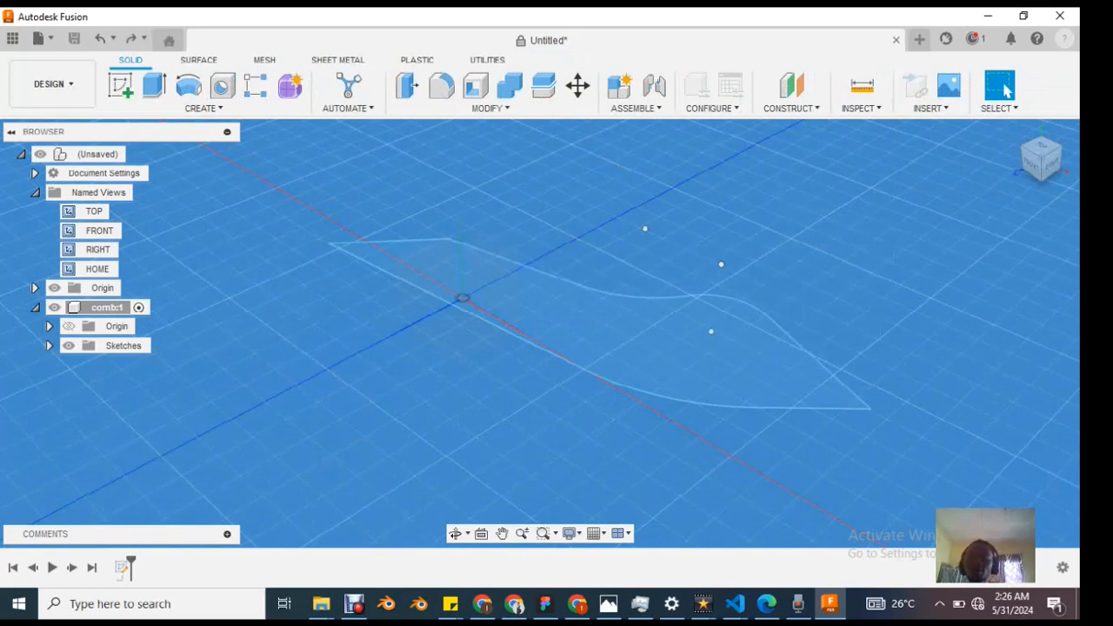
Step: Select the comb sketch in the timeline, open it for editing, and finish it without changes
scroll(674, 335, "up", 2)
scroll(700, 348, "down", 3)
scroll(719, 369, "up", 1)
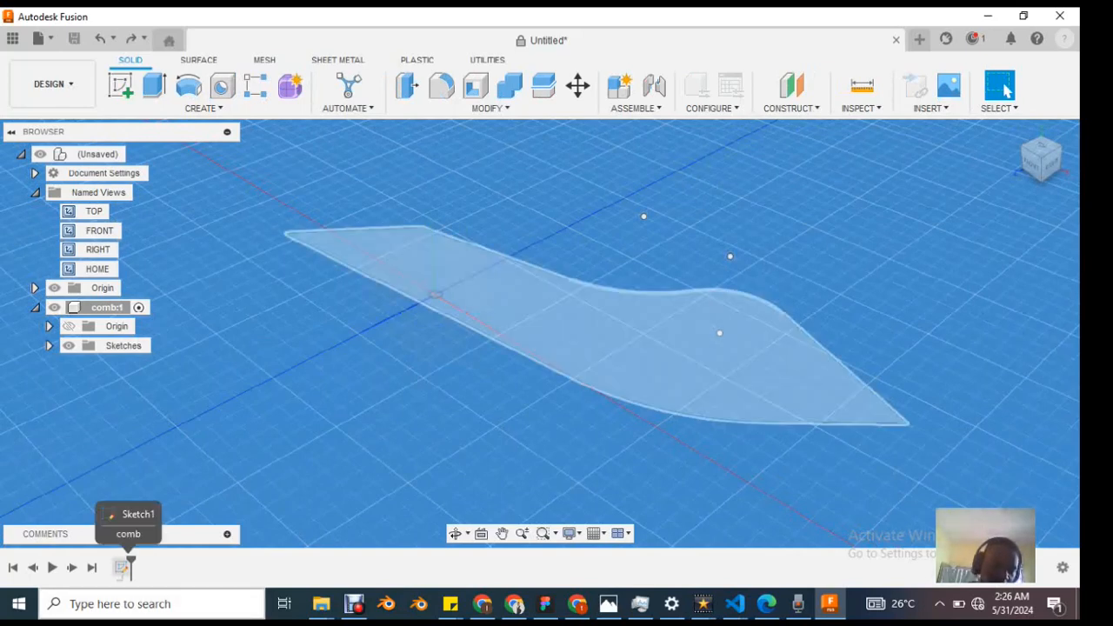
left_click(125, 568)
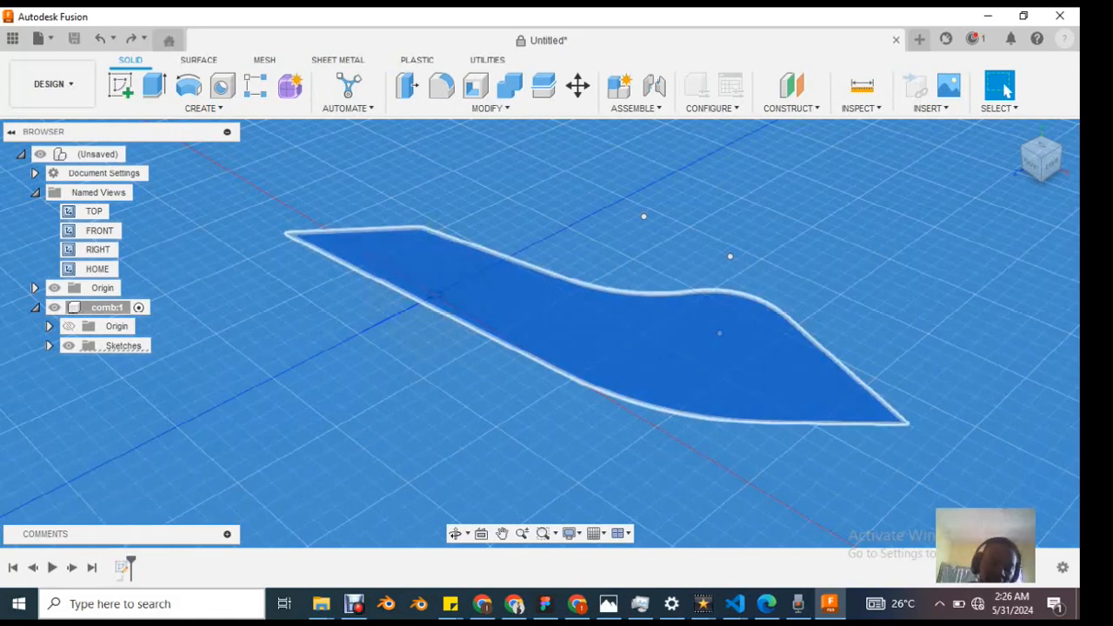
left_click(123, 568)
left_click(123, 568)
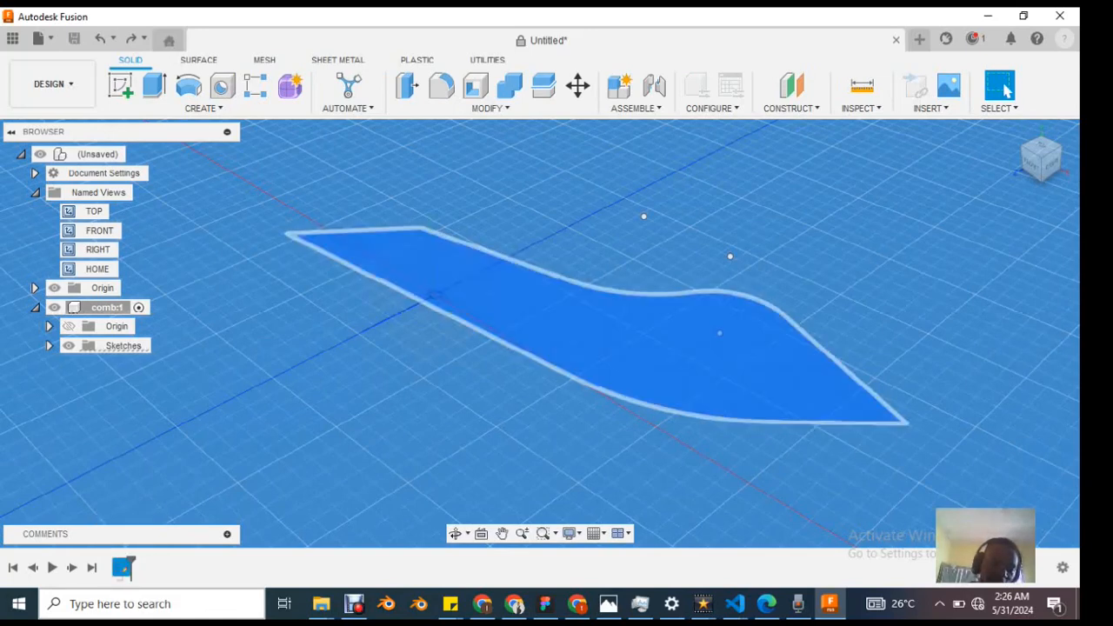
double_click(123, 568)
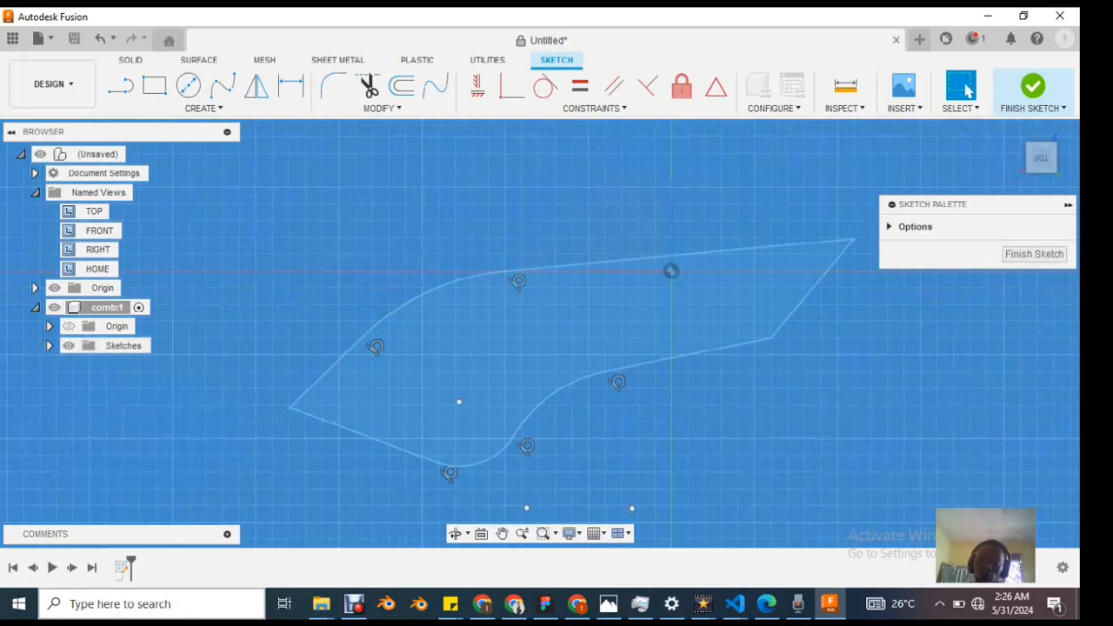
left_click(1034, 254)
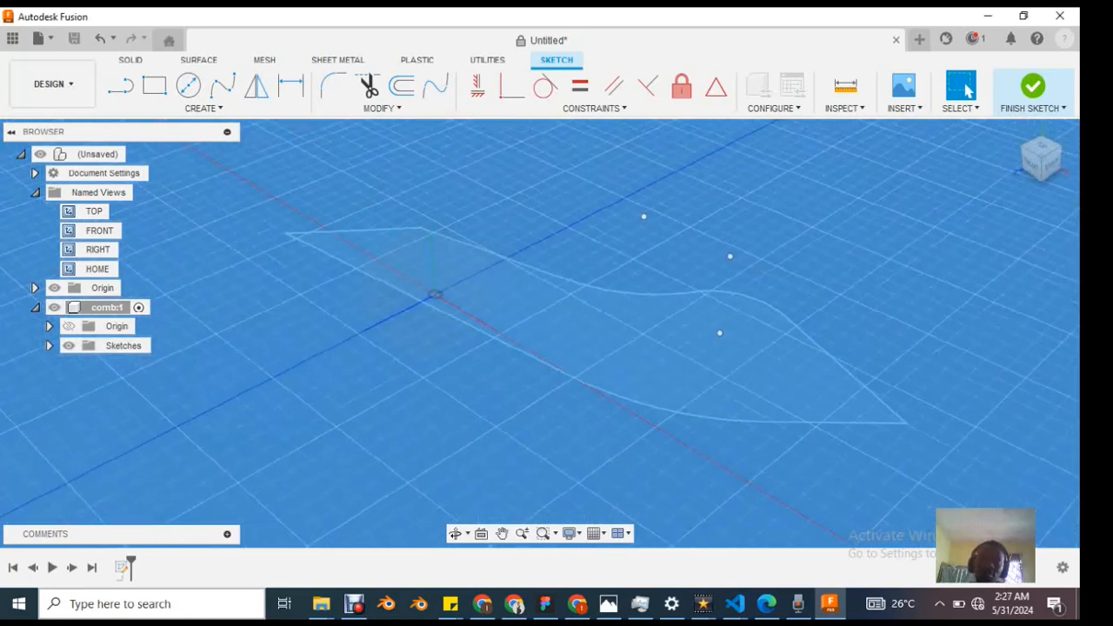
Step: Review the options of the comb component's Sketches folder, expand it, and open Sketch1 for editing
left_click(125, 346)
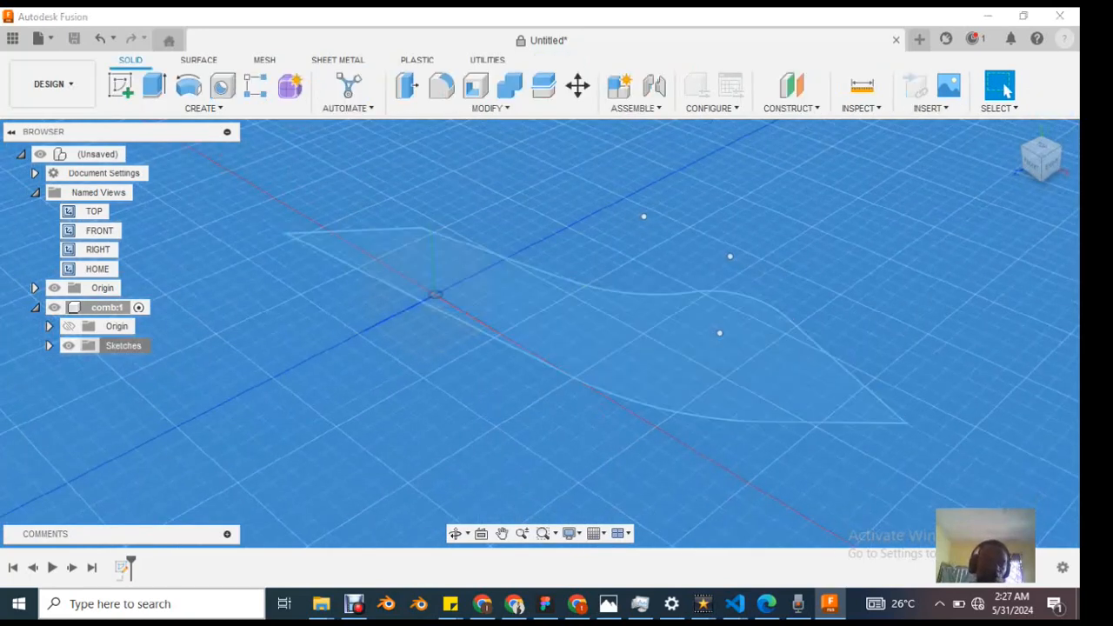
right_click(126, 347)
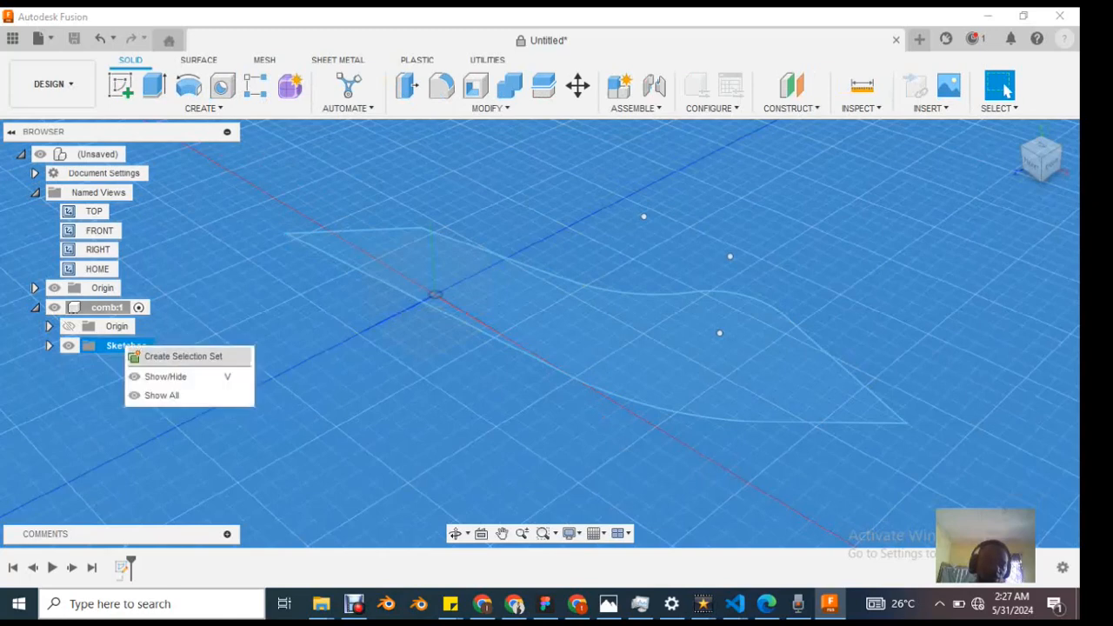
left_click(124, 346)
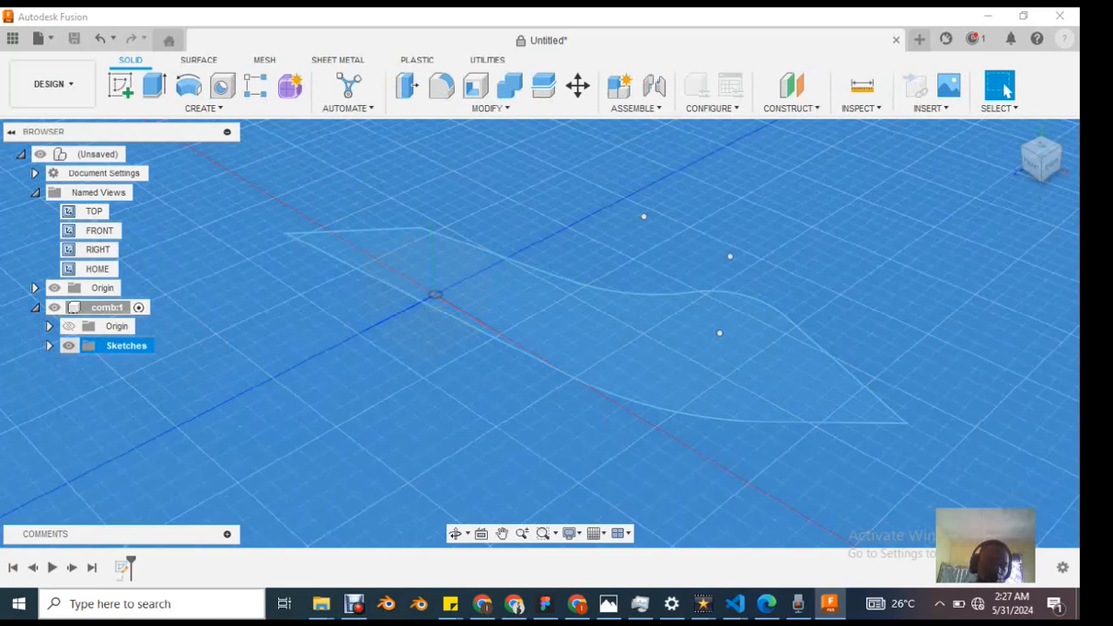
left_click(48, 345)
left_click(131, 364)
double_click(137, 364)
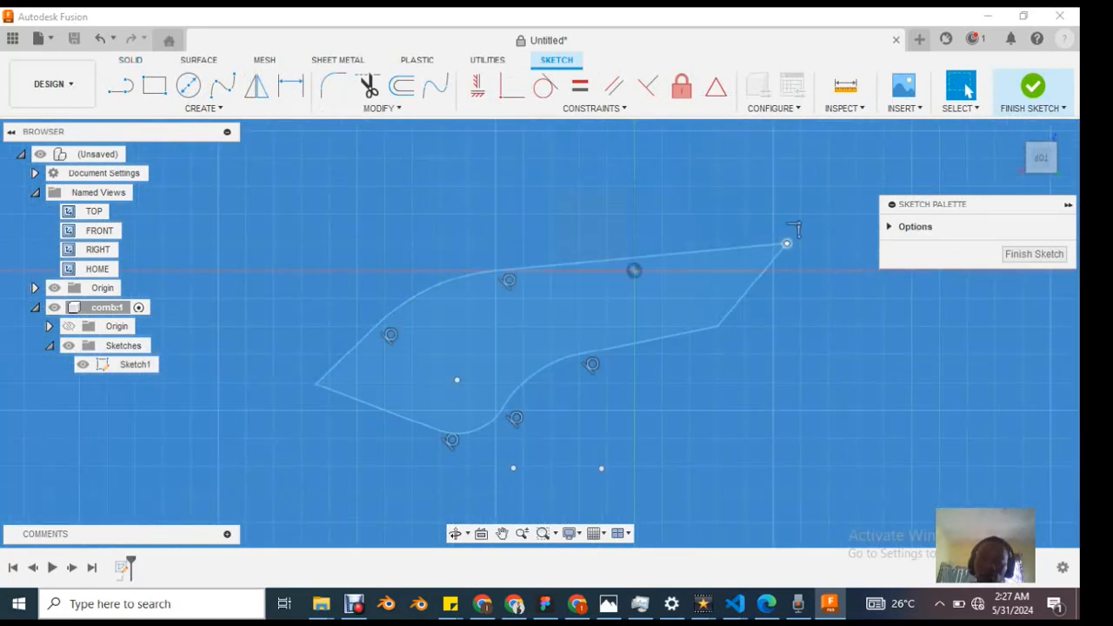
Step: Move the profile's sharp end corner across the red axis and apply a Coincident constraint between the long straight edge and the origin
mouse_move(787, 245)
left_mouse_down()
mouse_move(786, 319)
mouse_move(809, 295)
left_mouse_up()
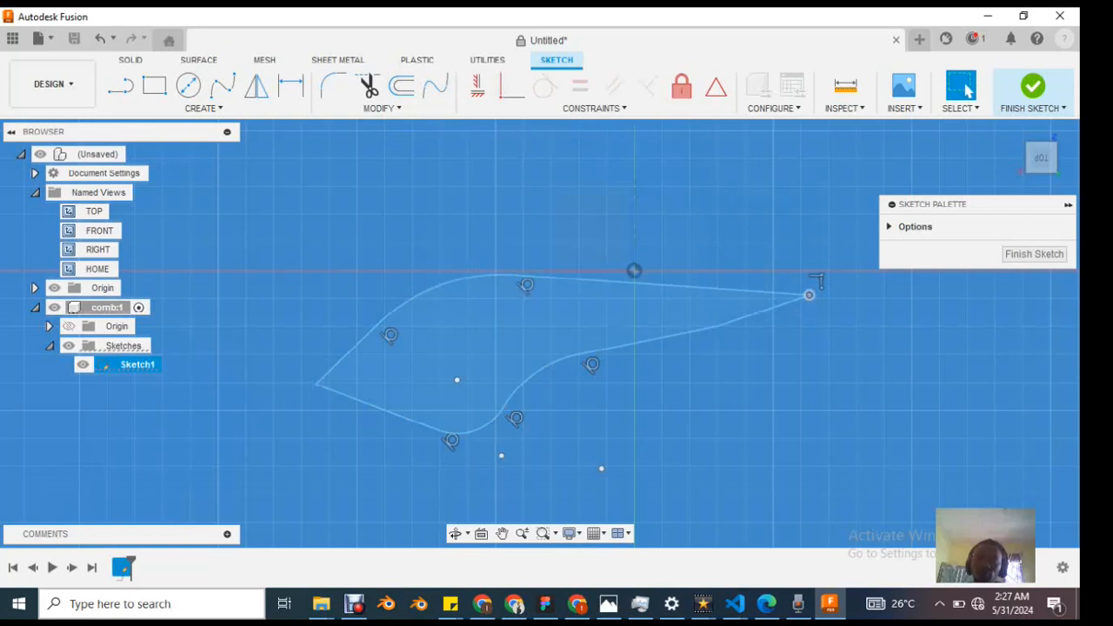
left_click(594, 108)
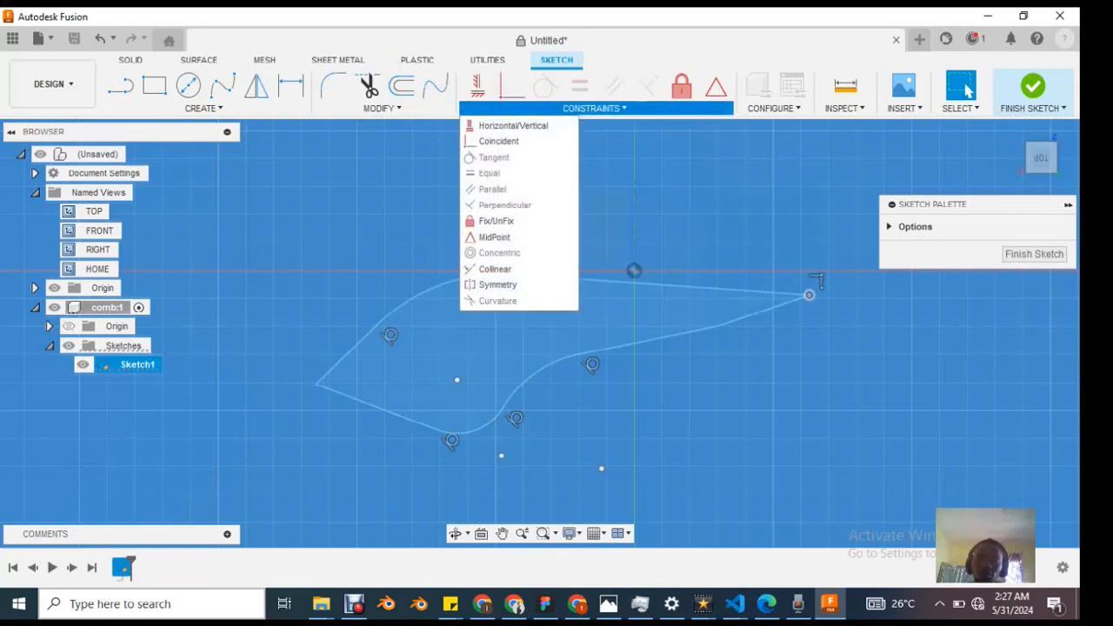
left_click(805, 293)
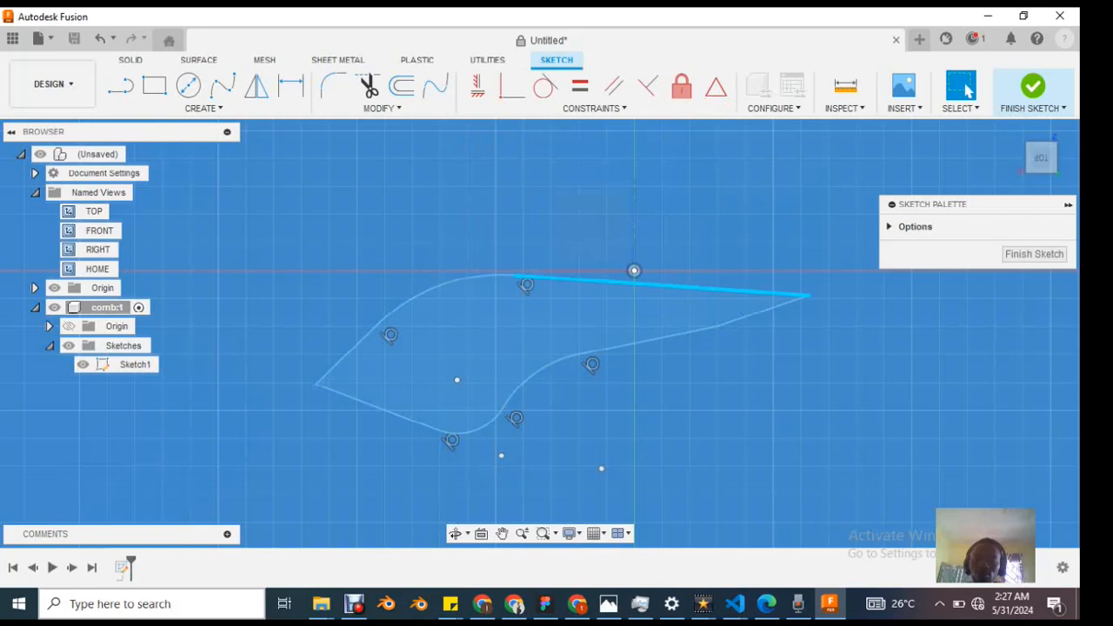
left_click(134, 364)
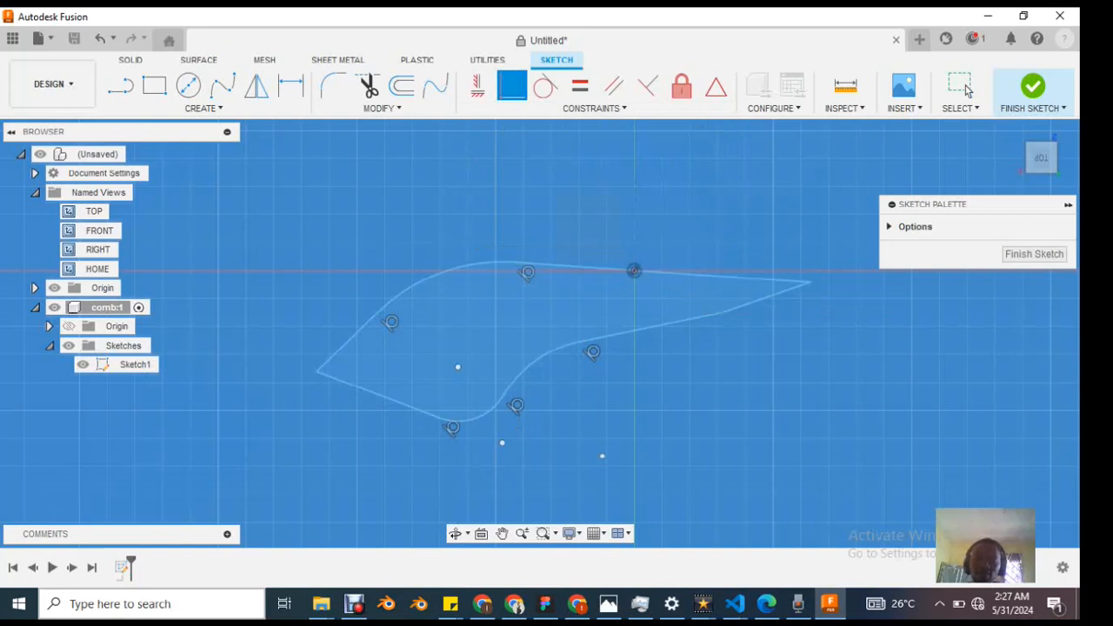
left_click(967, 90)
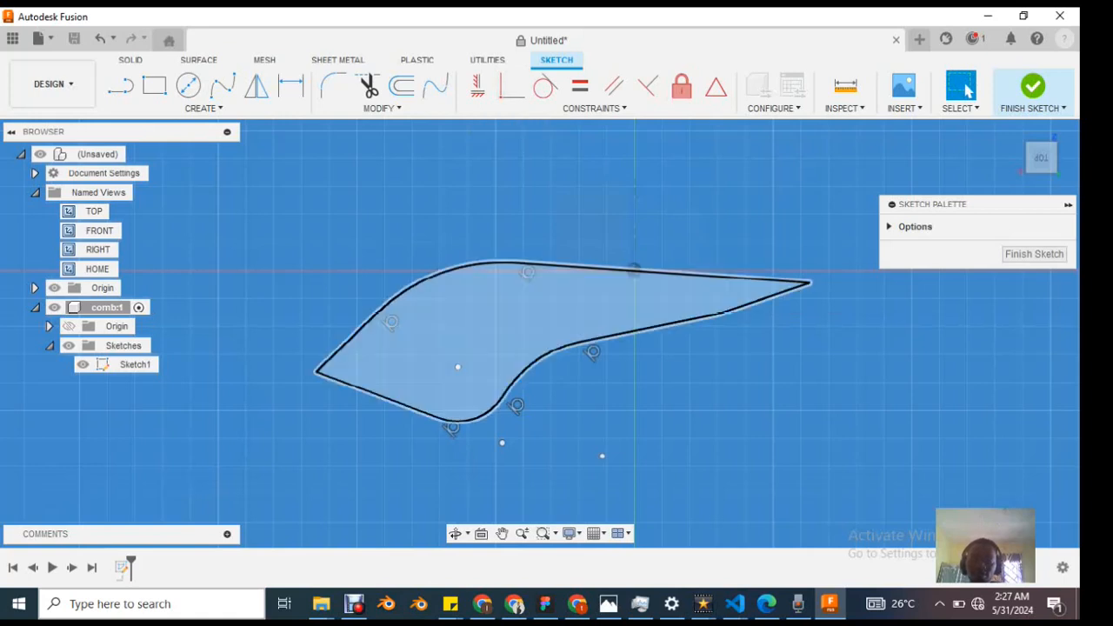
Step: Reshape the constrained profile by pulling its pointed end inward and moving the end point of the large arc
mouse_move(645, 272)
left_mouse_down()
mouse_move(660, 366)
mouse_move(683, 302)
mouse_move(672, 346)
mouse_move(684, 315)
mouse_move(739, 306)
left_mouse_up()
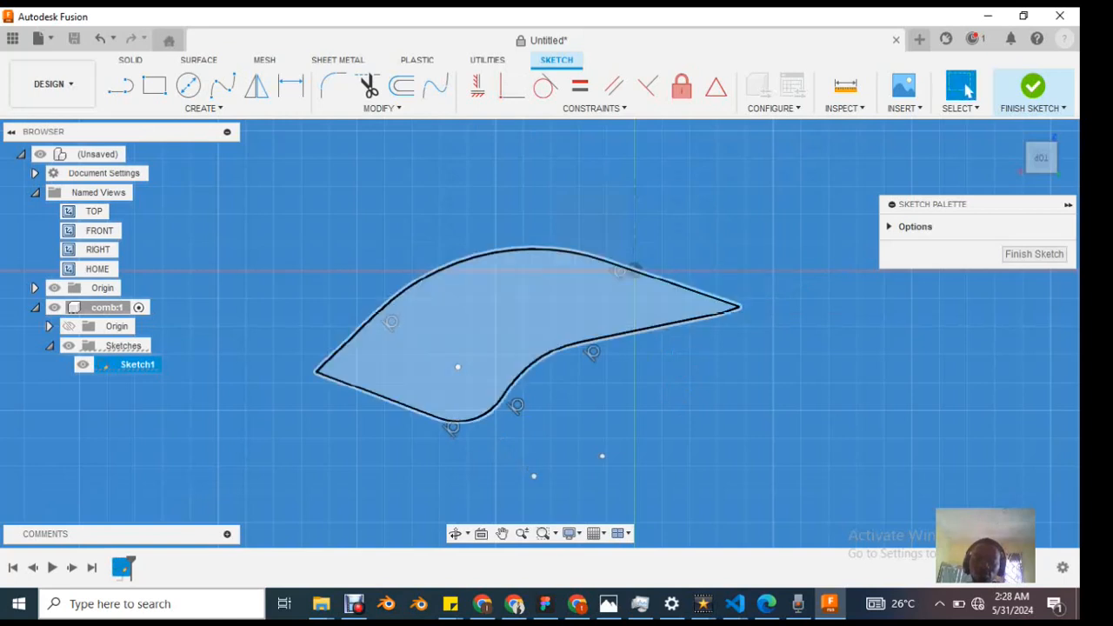
left_click_drag(607, 261, 580, 298)
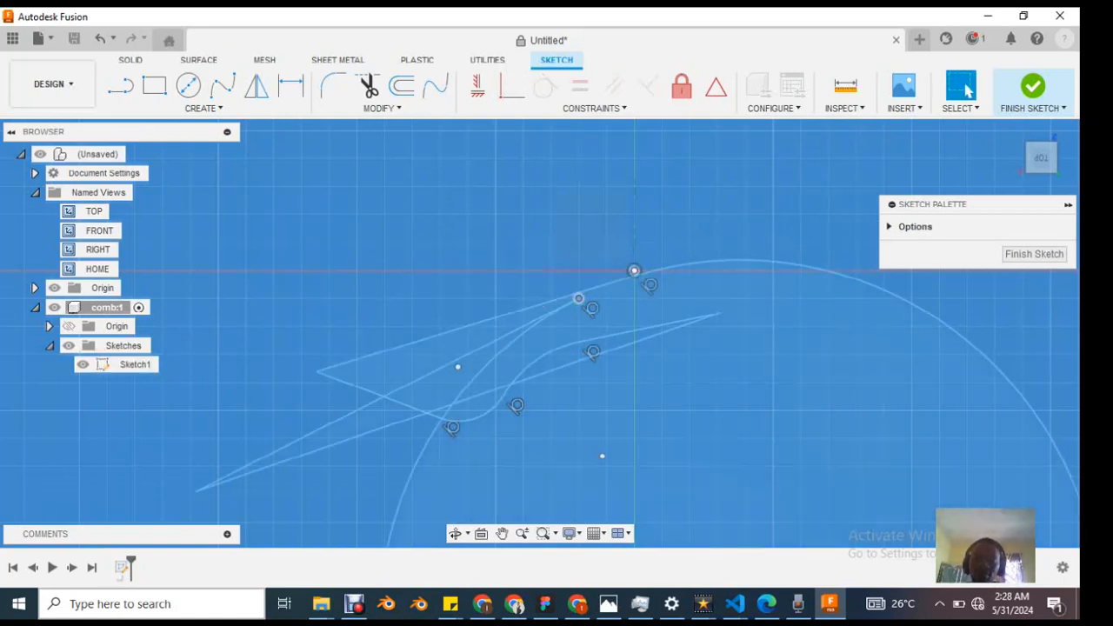
Step: Undo the reshaping of the comb profile and the Coincident constraint between its long straight edge and the origin
left_click_drag(657, 304, 660, 308)
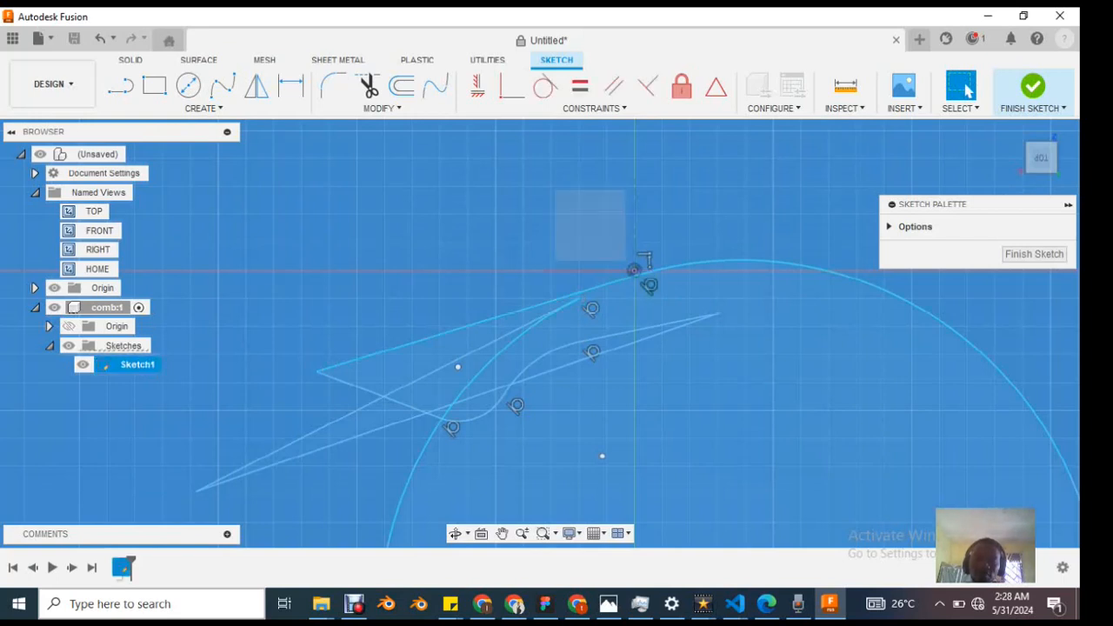
key("ctrl+z")
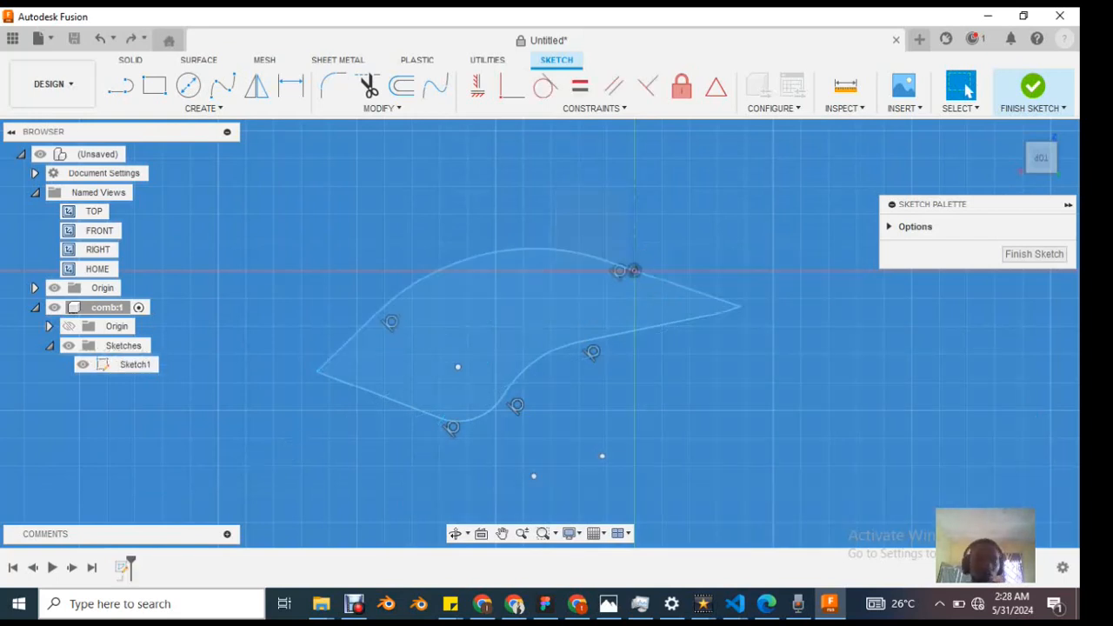
key("ctrl+z")
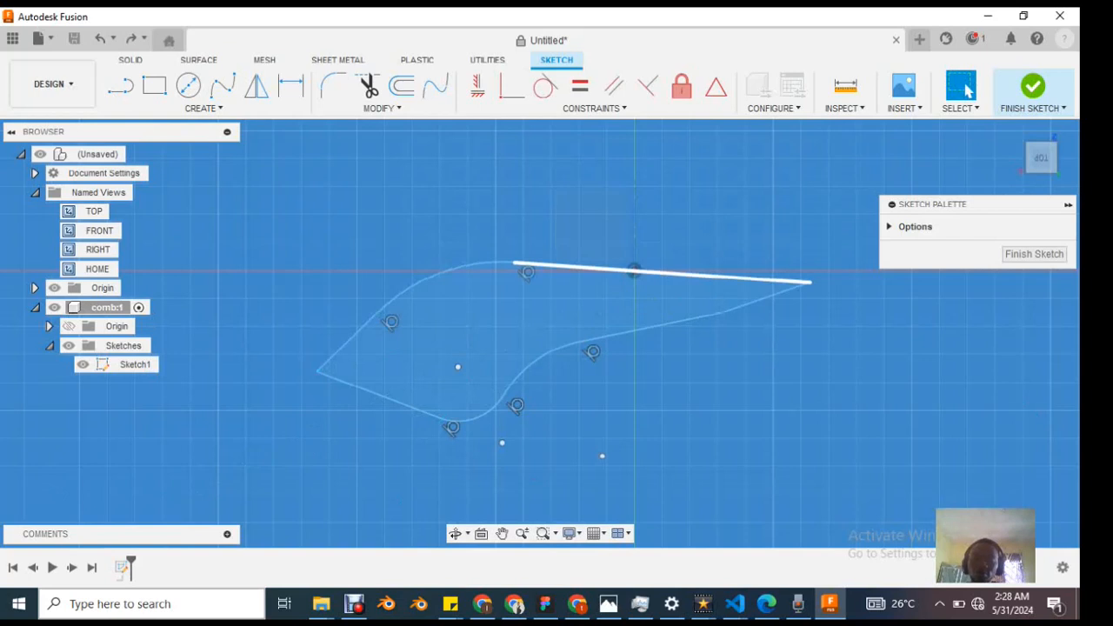
key("ctrl+z")
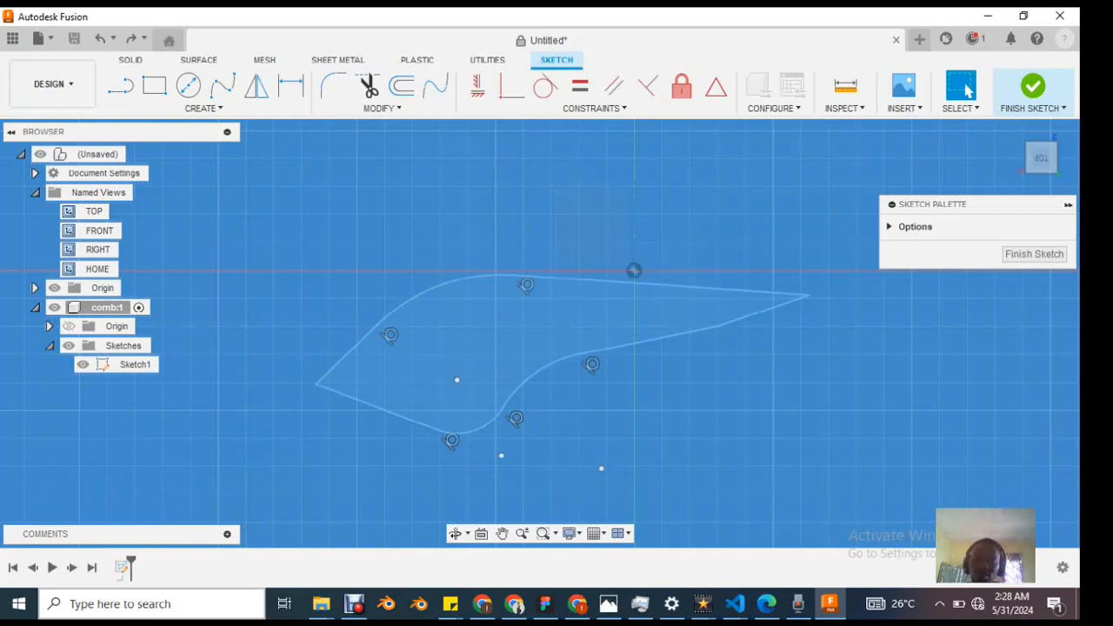
scroll(648, 275, "down", 2)
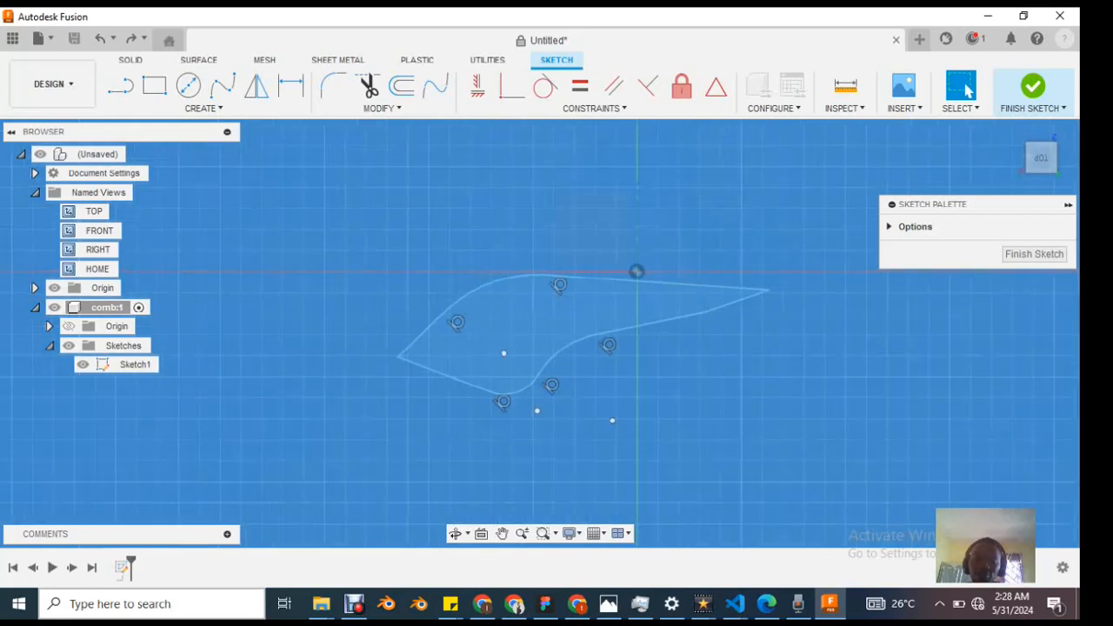
scroll(649, 275, "up", 3)
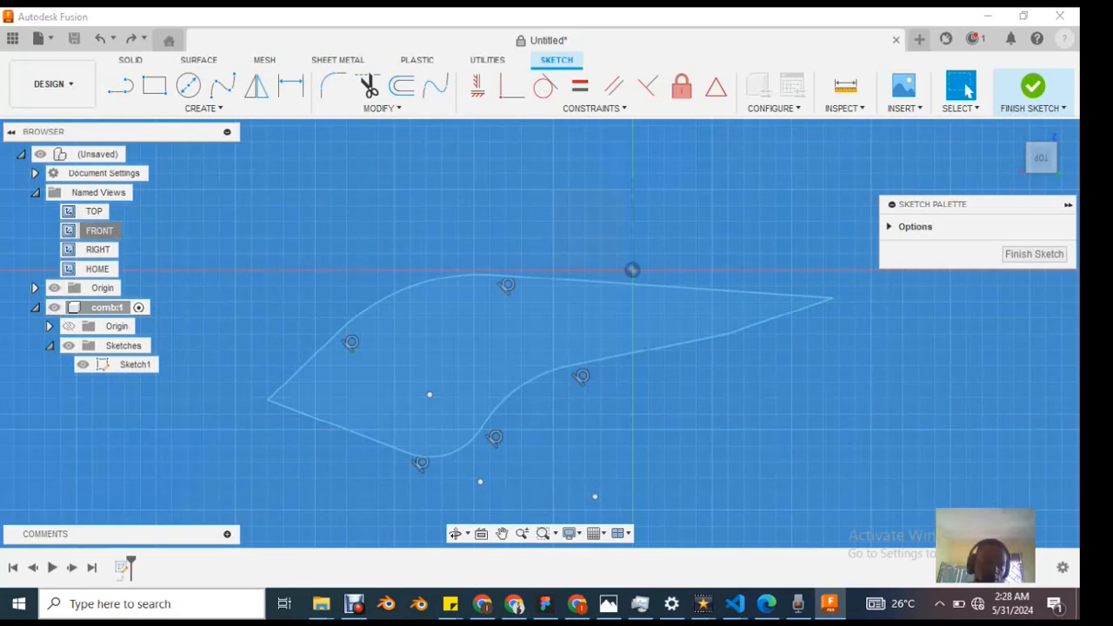
Step: Switch through the front view to the home view and constrain the profile's long straight edge Parallel to the red axis
double_click(96, 230)
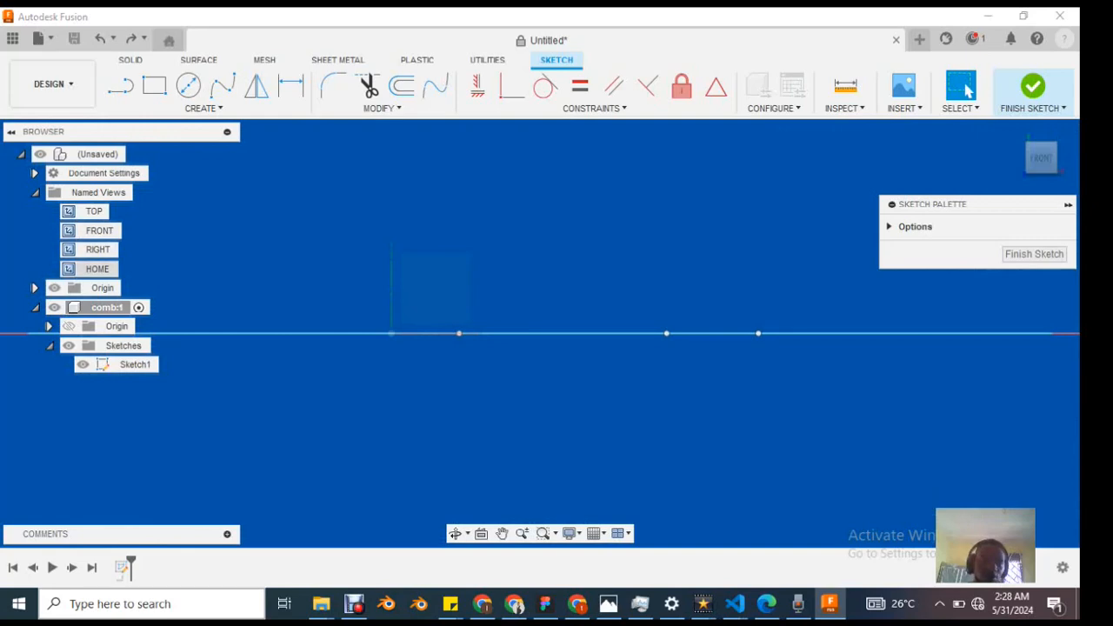
double_click(96, 269)
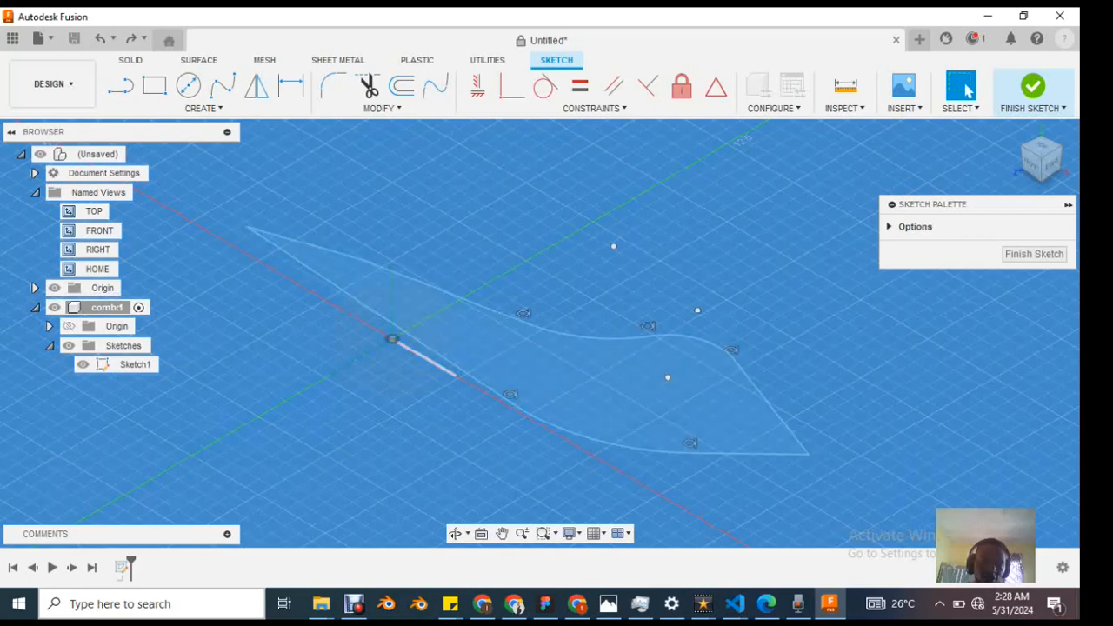
left_click(428, 347)
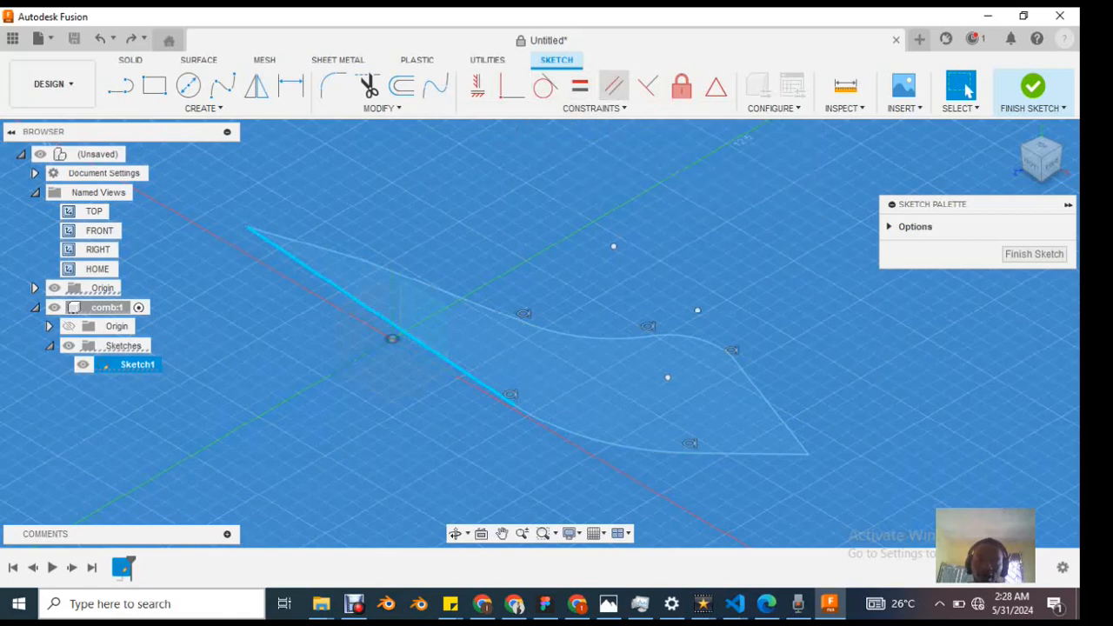
left_click(613, 87)
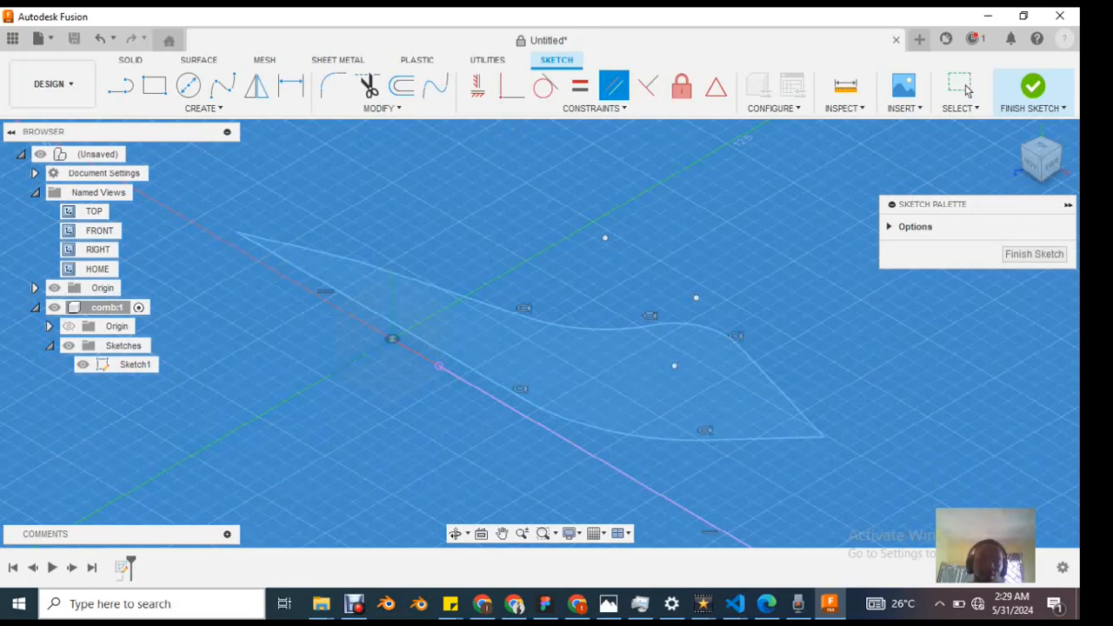
scroll(388, 341, "up", 5)
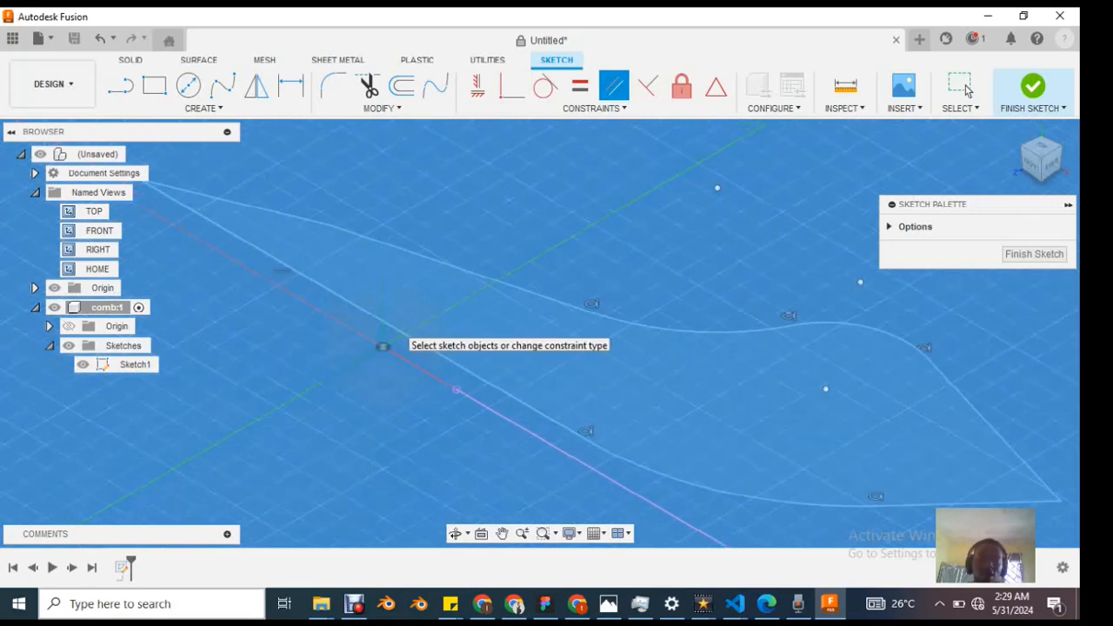
scroll(388, 341, "down", 3)
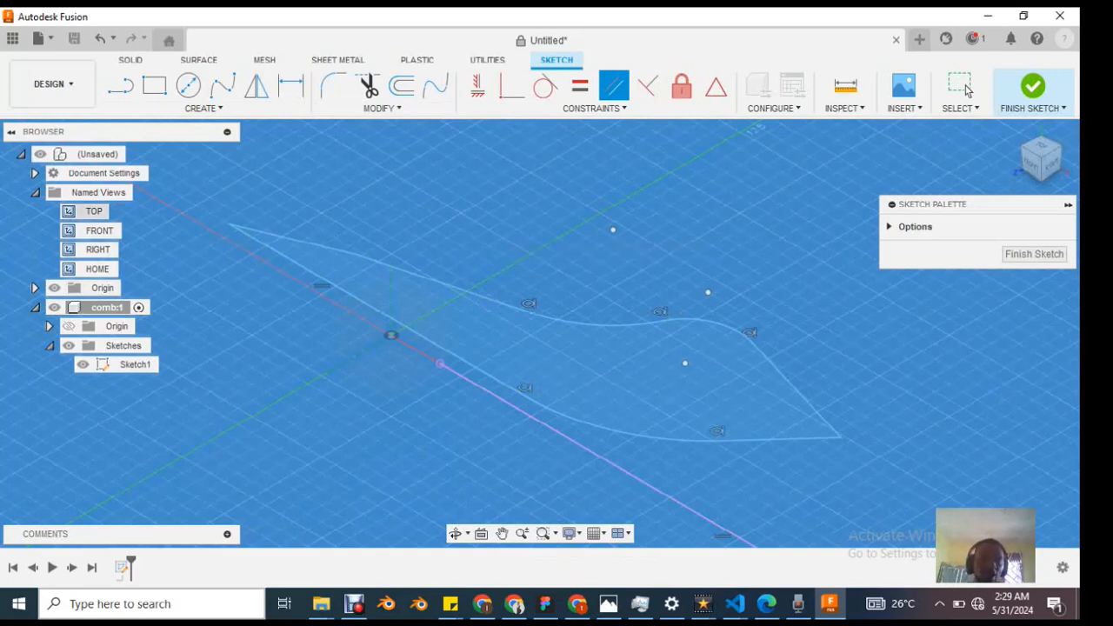
Step: Examine the parallel edge and red axis from the top view, and leave the Parallel command
left_click(94, 212)
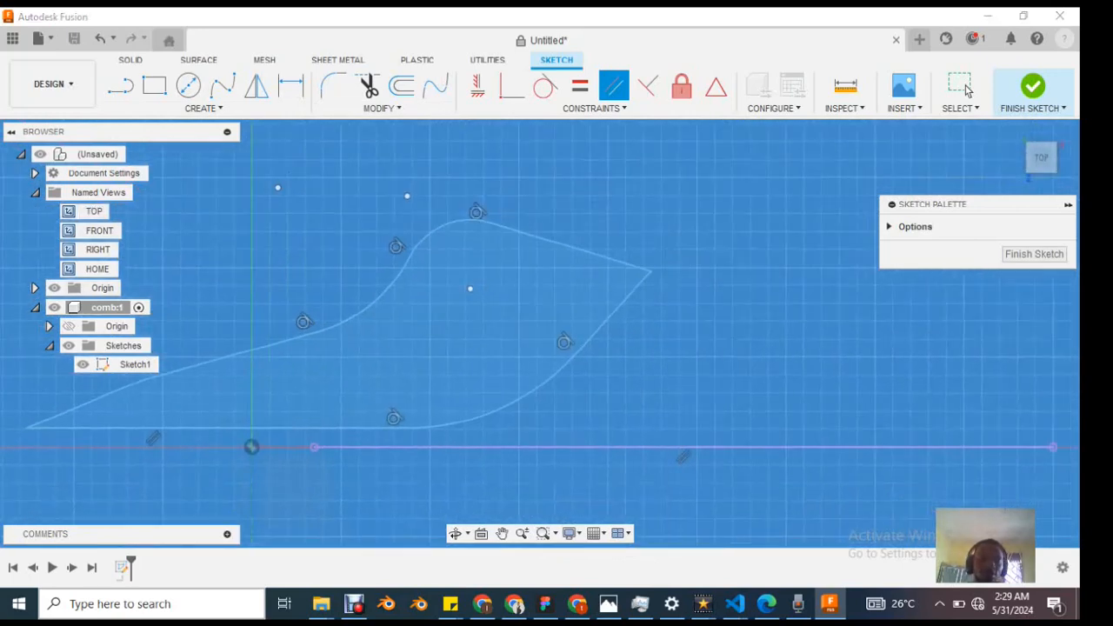
scroll(232, 358, "up", 3)
scroll(228, 361, "down", 4)
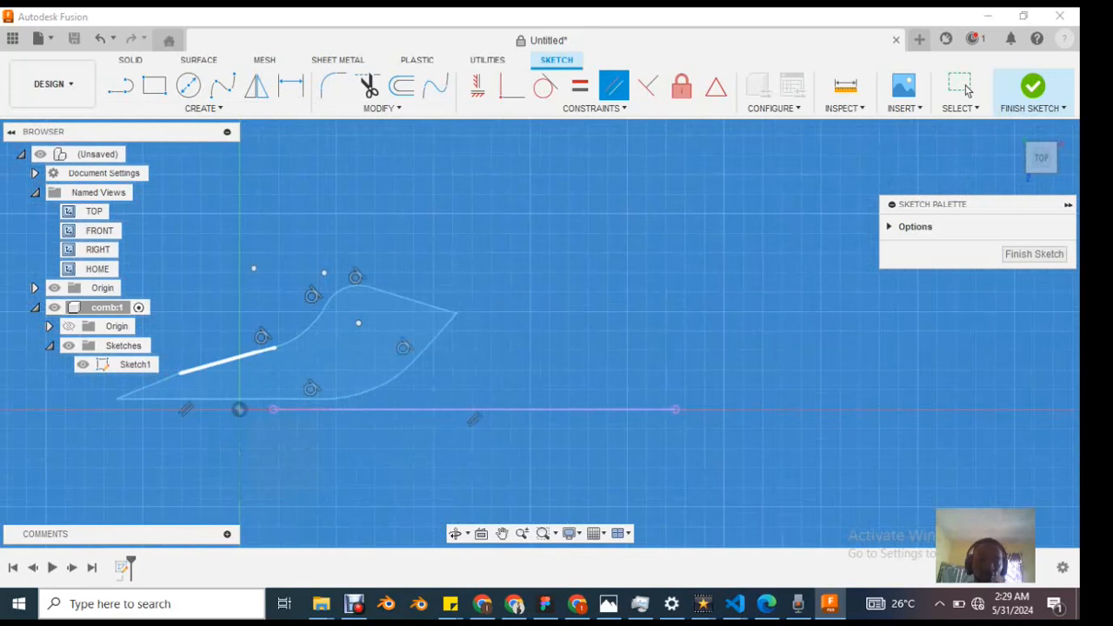
middle_click_drag(508, 357, 512, 357)
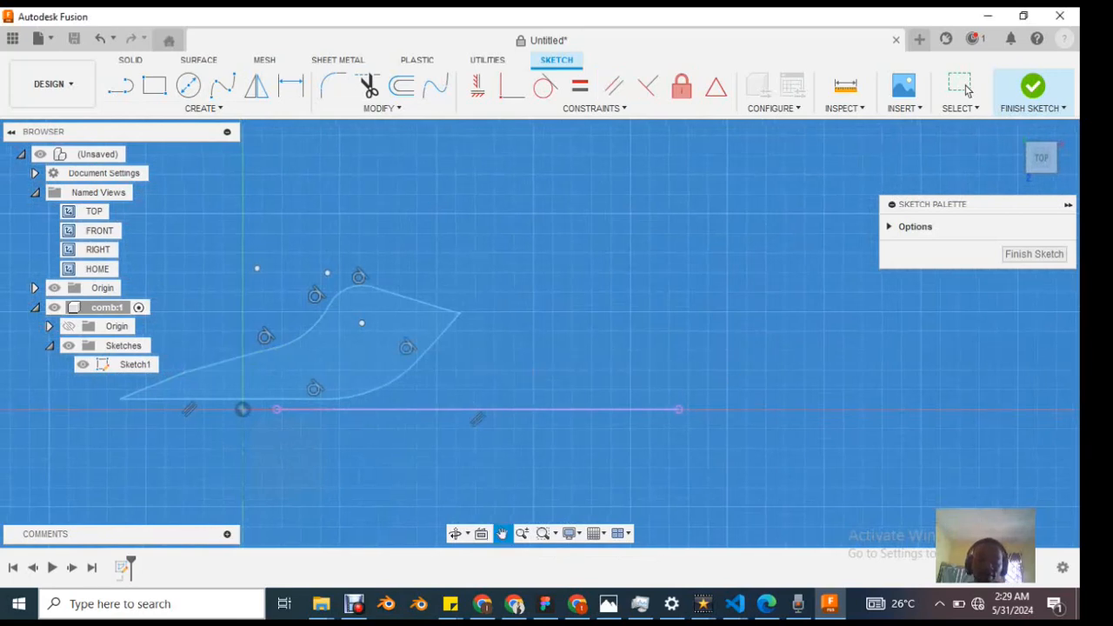
middle_click_drag(358, 368, 627, 368)
scroll(626, 368, "down", 1)
scroll(626, 368, "up", 4)
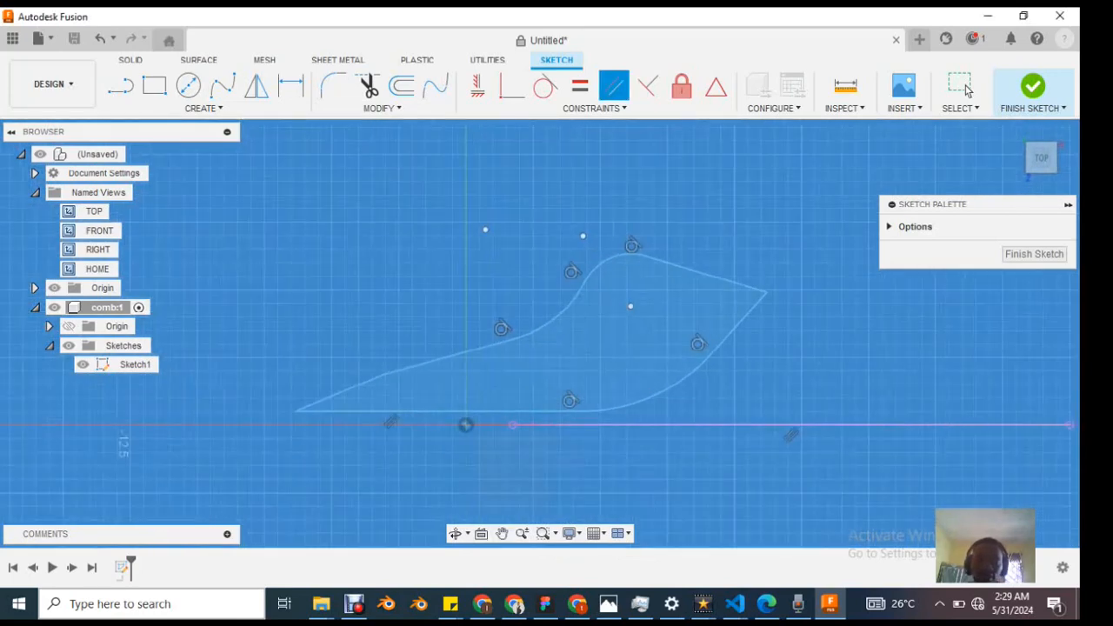
scroll(611, 383, "up", 3)
scroll(479, 399, "down", 2)
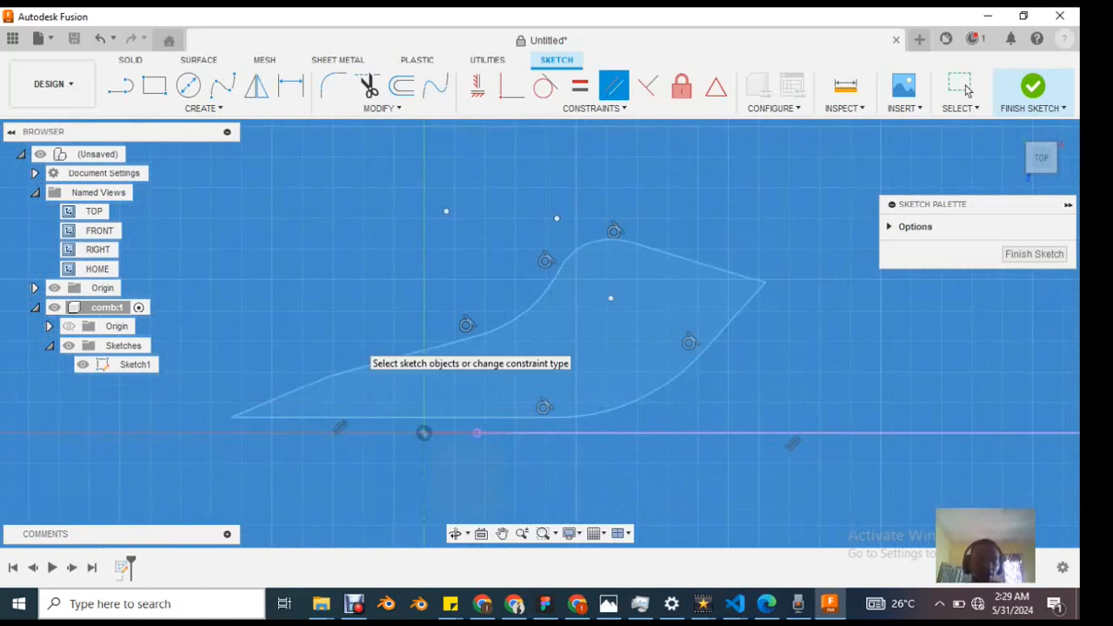
left_click(964, 87)
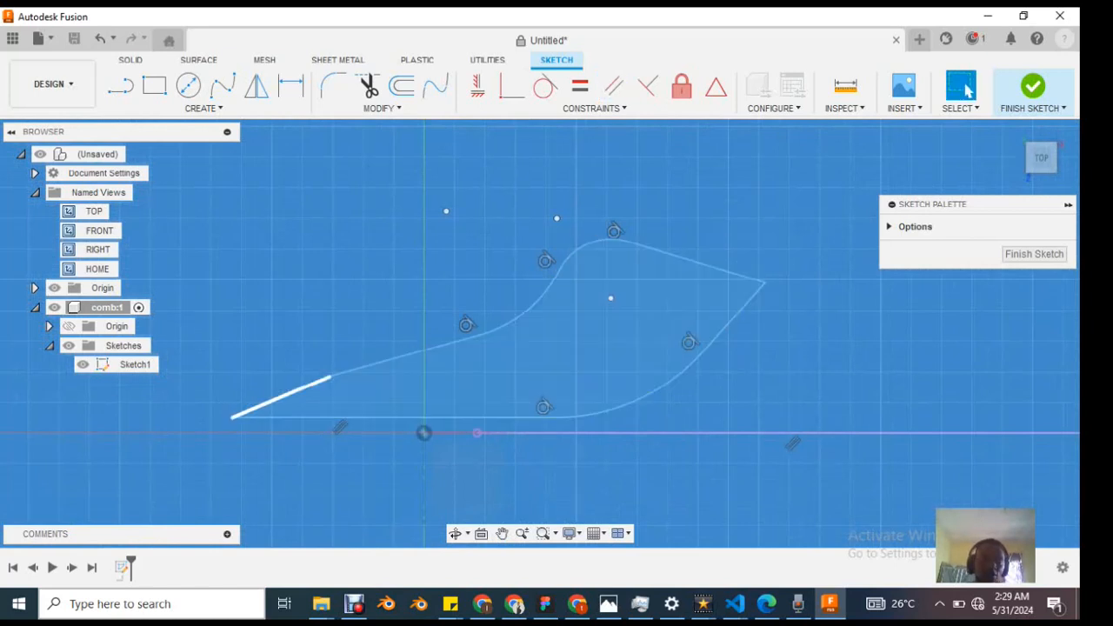
Step: Check the coincident corner of the short slanted end edge, pull the edge outward past the profile, and undo the move
left_click(282, 398)
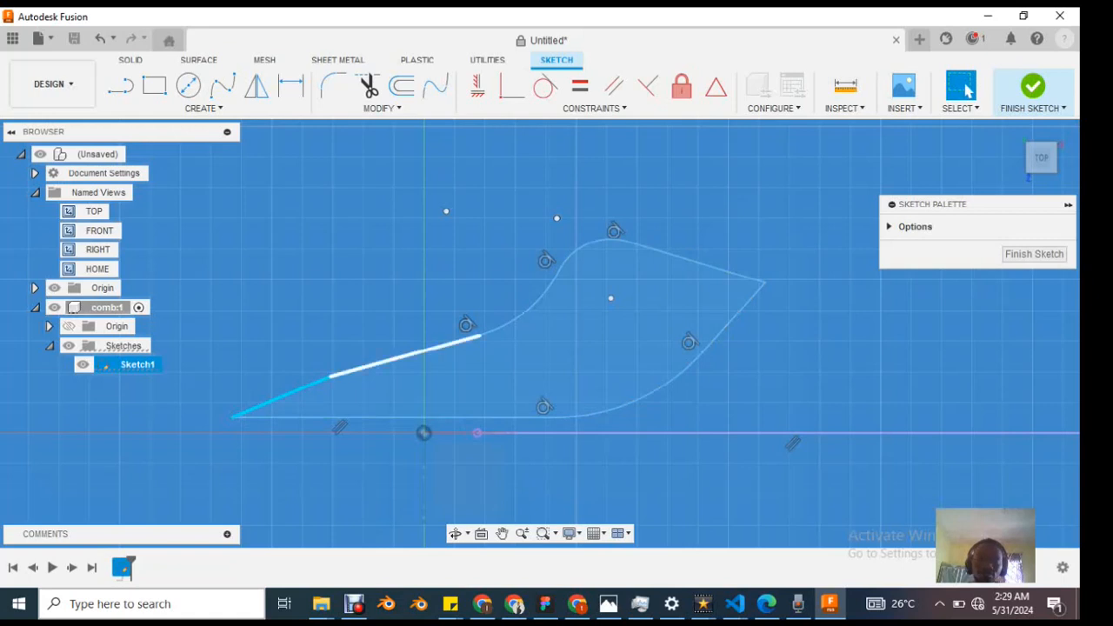
left_click(320, 390)
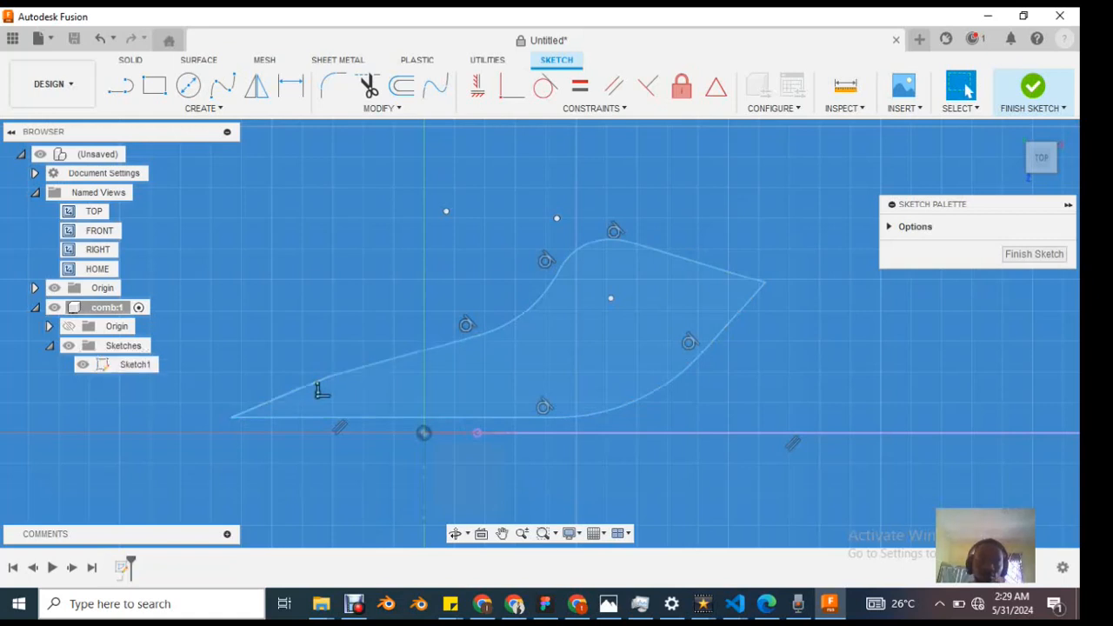
left_click_drag(283, 396, 70, 440)
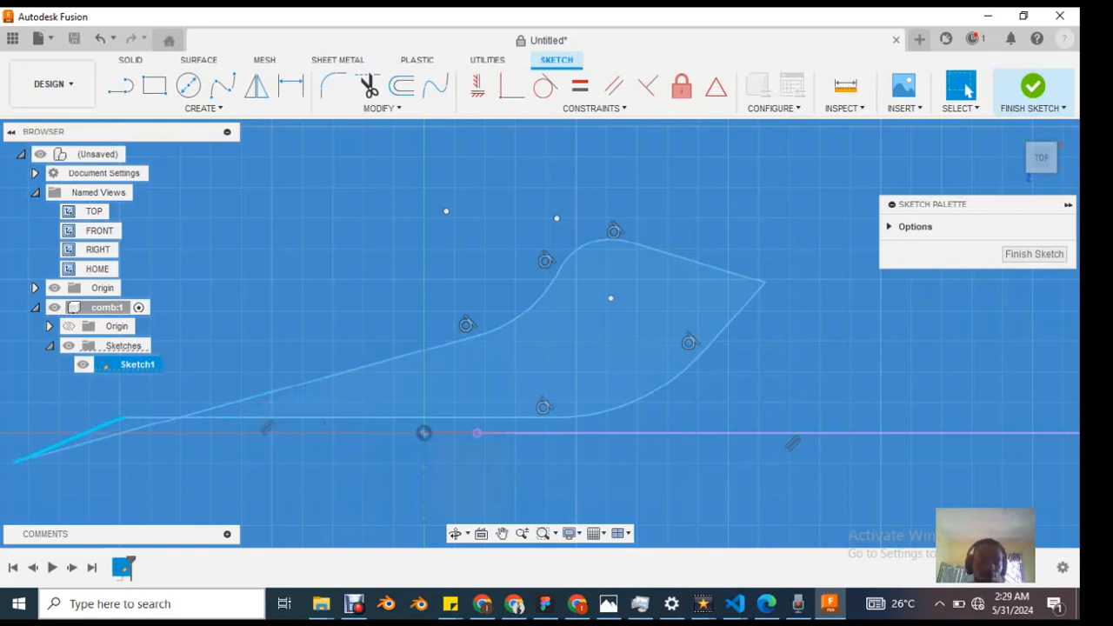
key("ctrl+z")
Step: Select the short slanted end edge, try Coincident on it, and apply a Horizontal/Vertical constraint to it instead
left_click(281, 397)
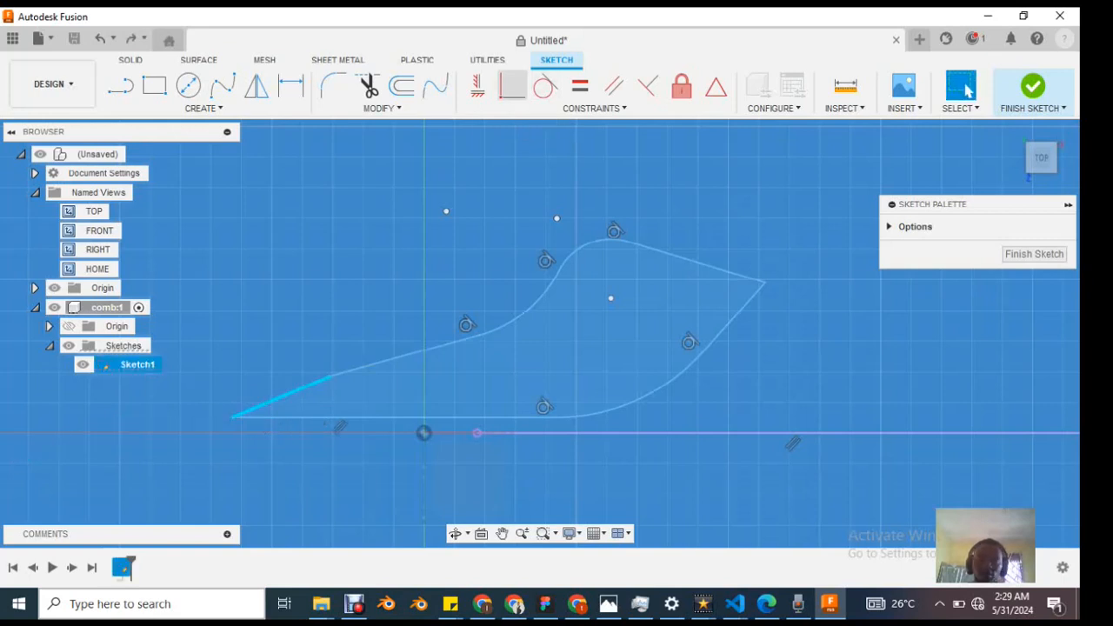
left_click(513, 85)
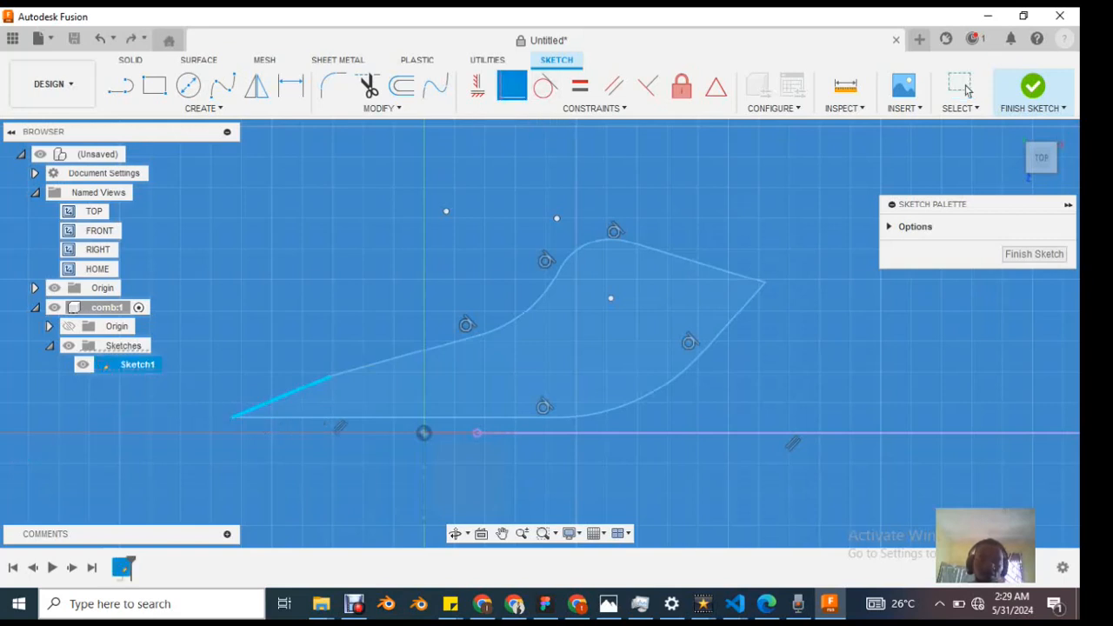
left_click(964, 86)
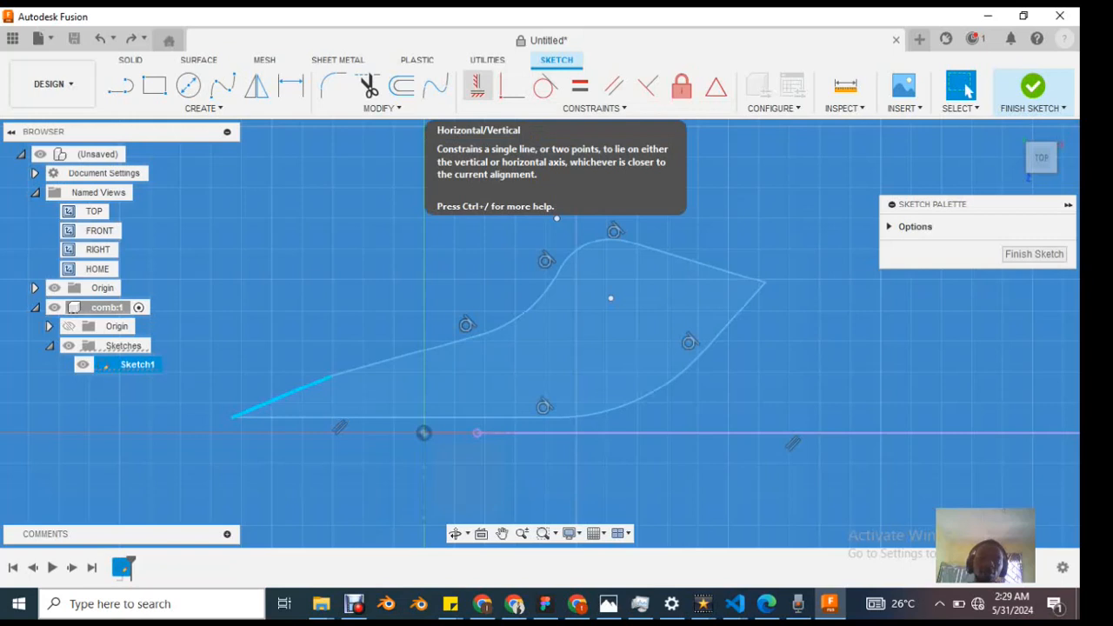
left_click(478, 85)
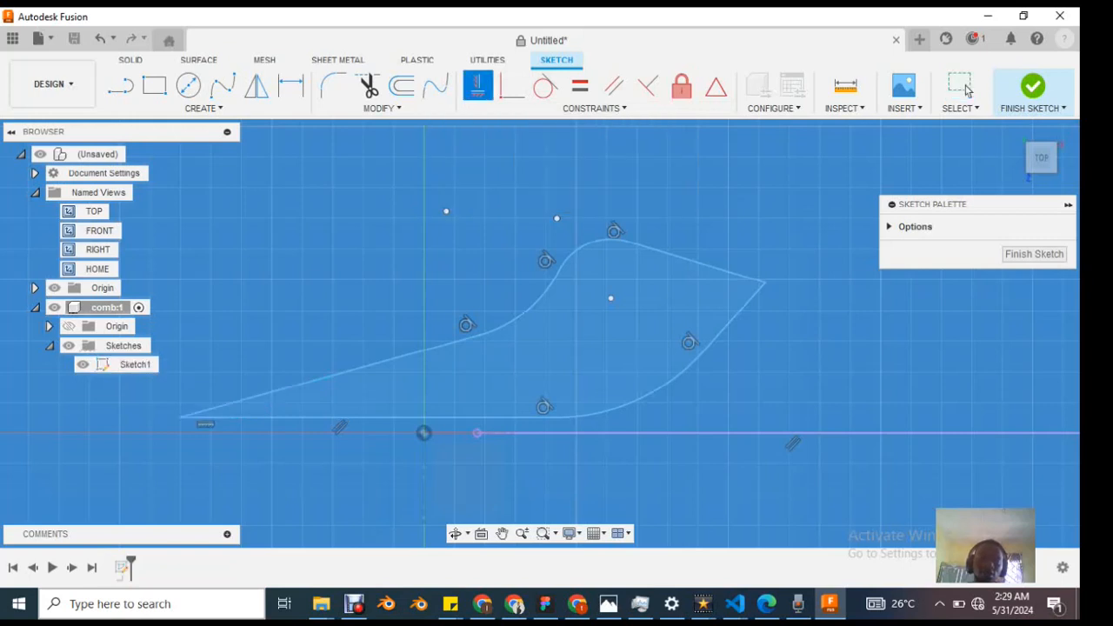
left_click(964, 87)
left_click(477, 85)
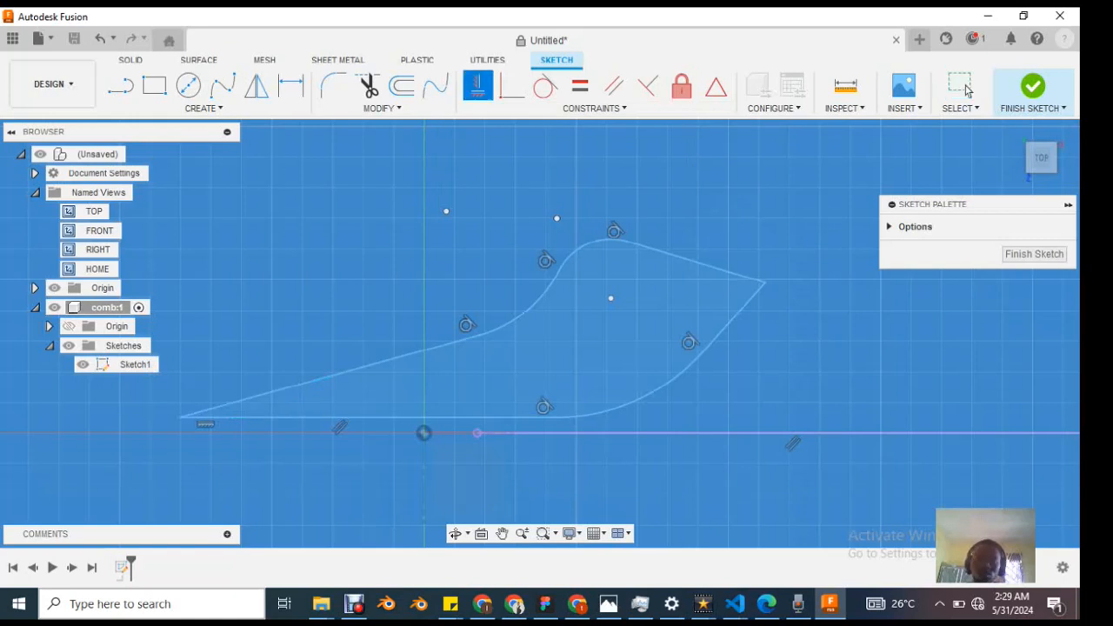
left_click(478, 85)
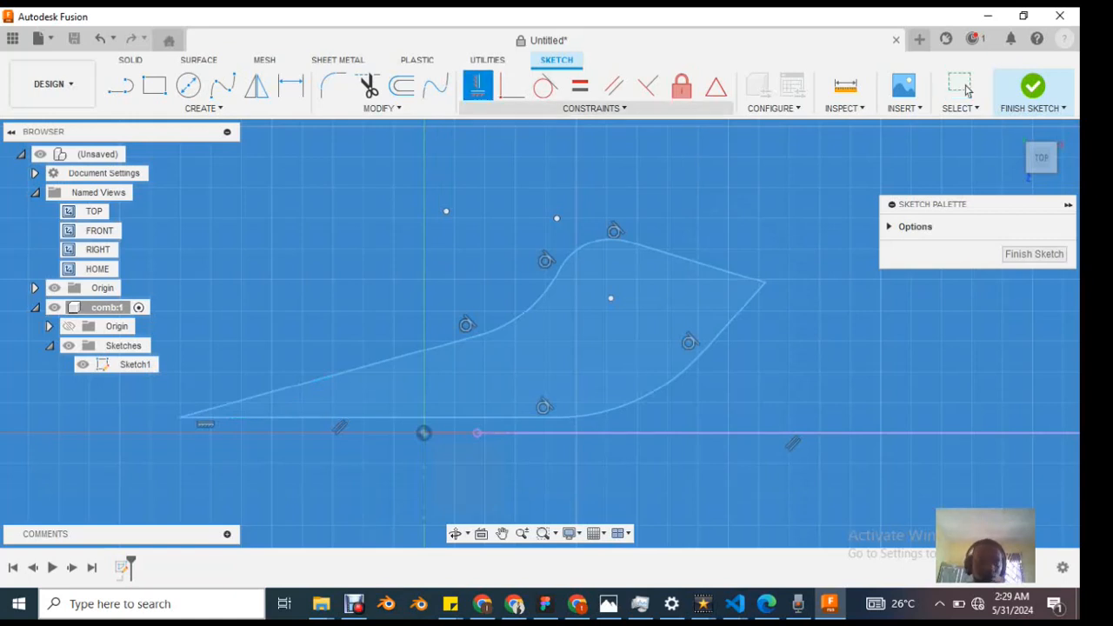
Step: Review the full list of sketch constraints and undo the Horizontal/Vertical constraint on the short end edge
left_click(595, 109)
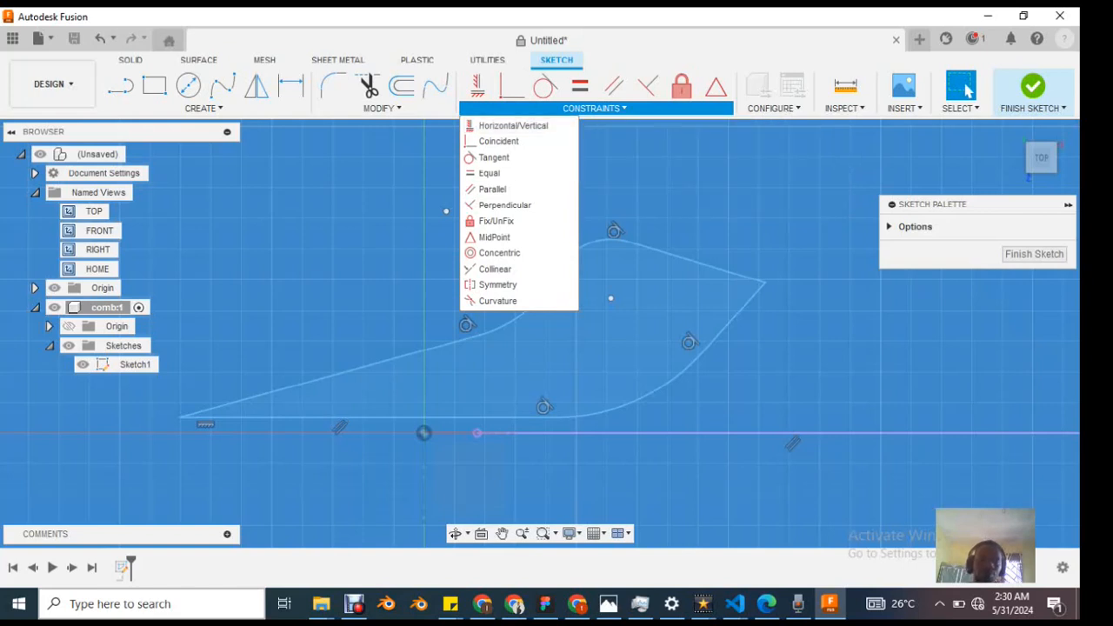
key("ctrl+z")
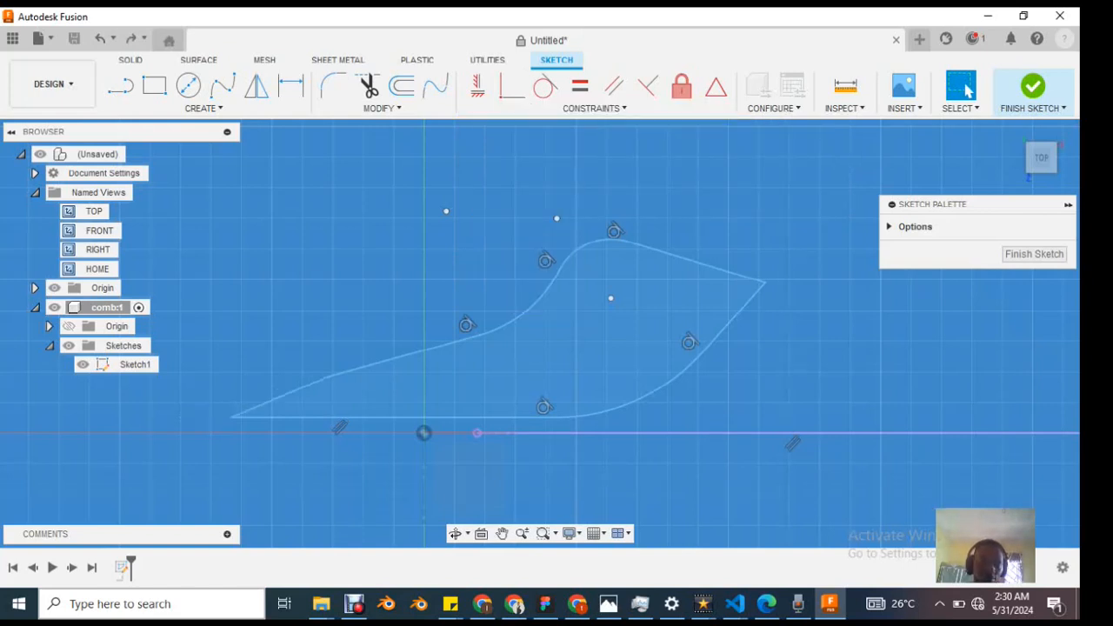
key("ctrl+z")
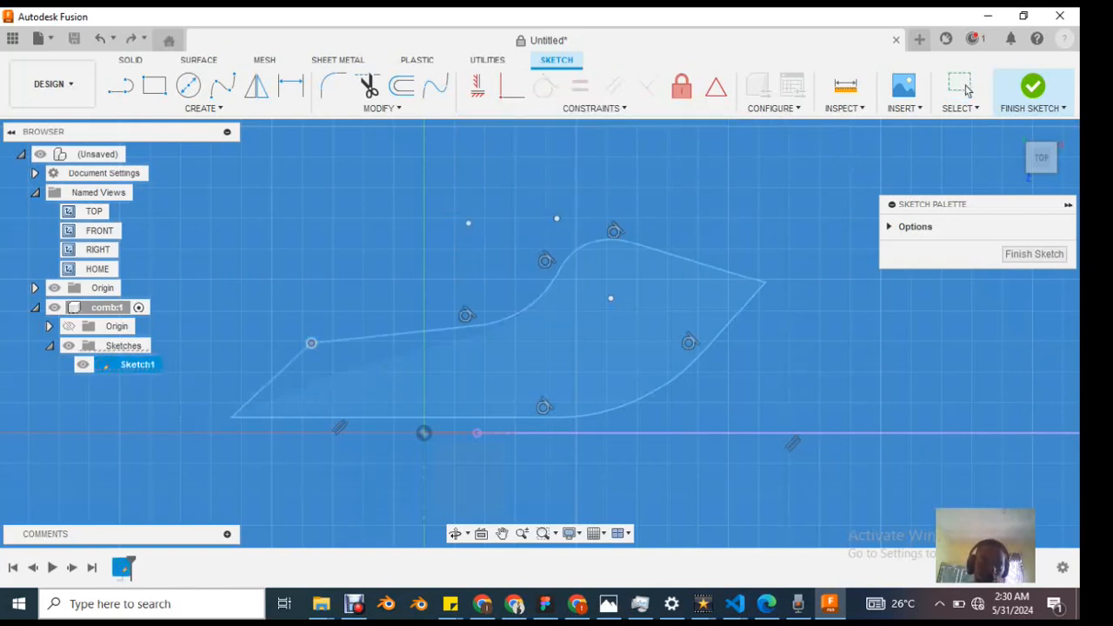
Step: Move the short end edge's upper corner until the edge is nearly upright, and constrain it Perpendicular to the long straight edge
left_click_drag(311, 343, 241, 310)
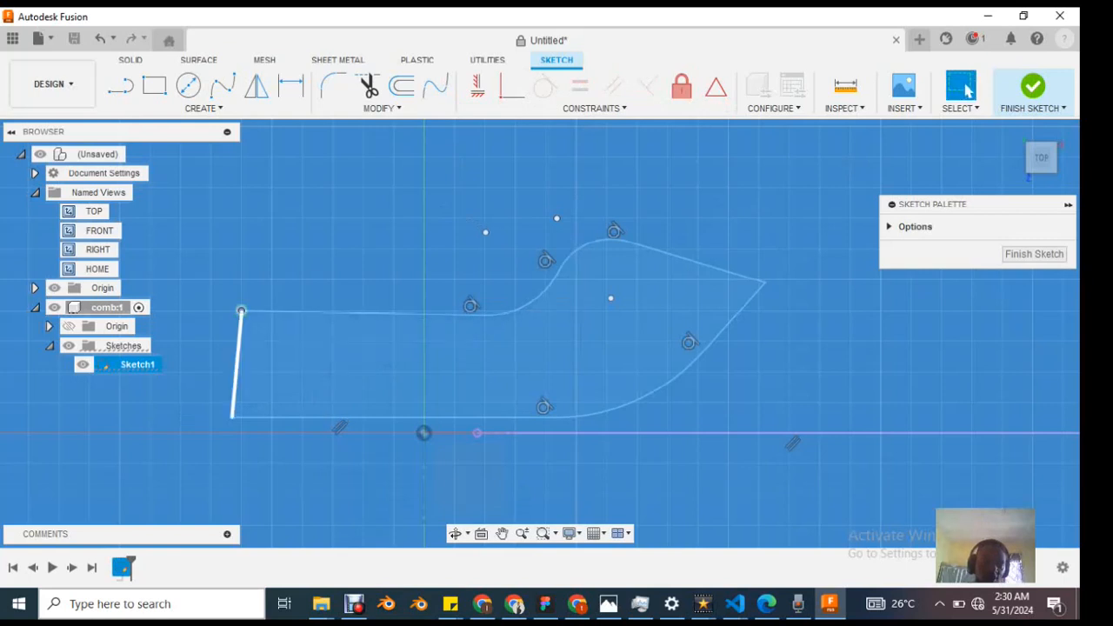
left_click(237, 364)
left_click(347, 313, "shift")
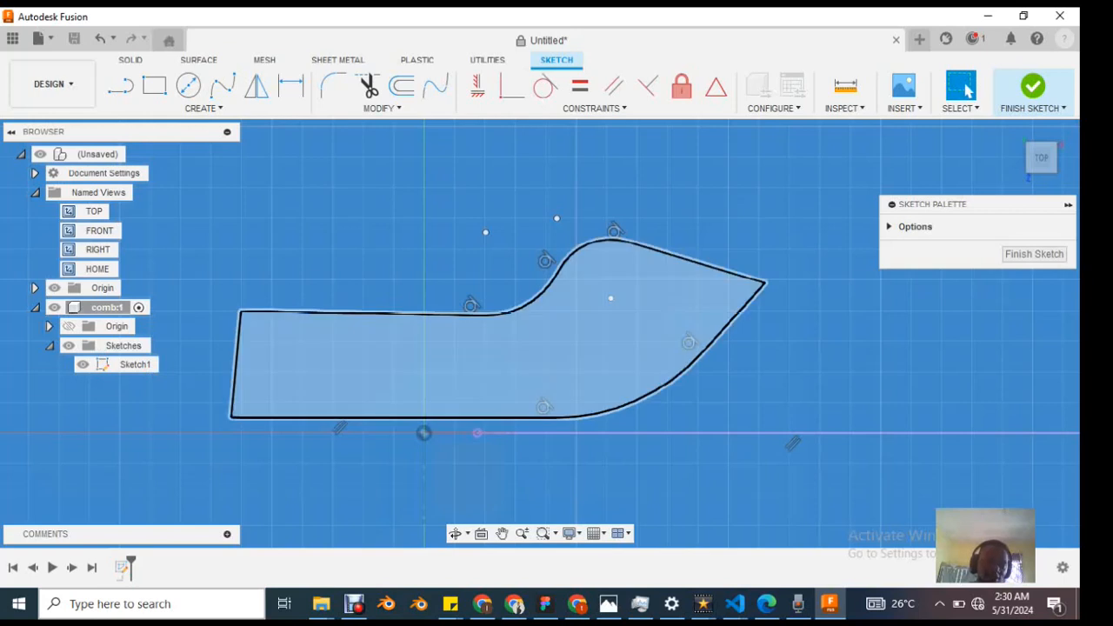
left_click(236, 364)
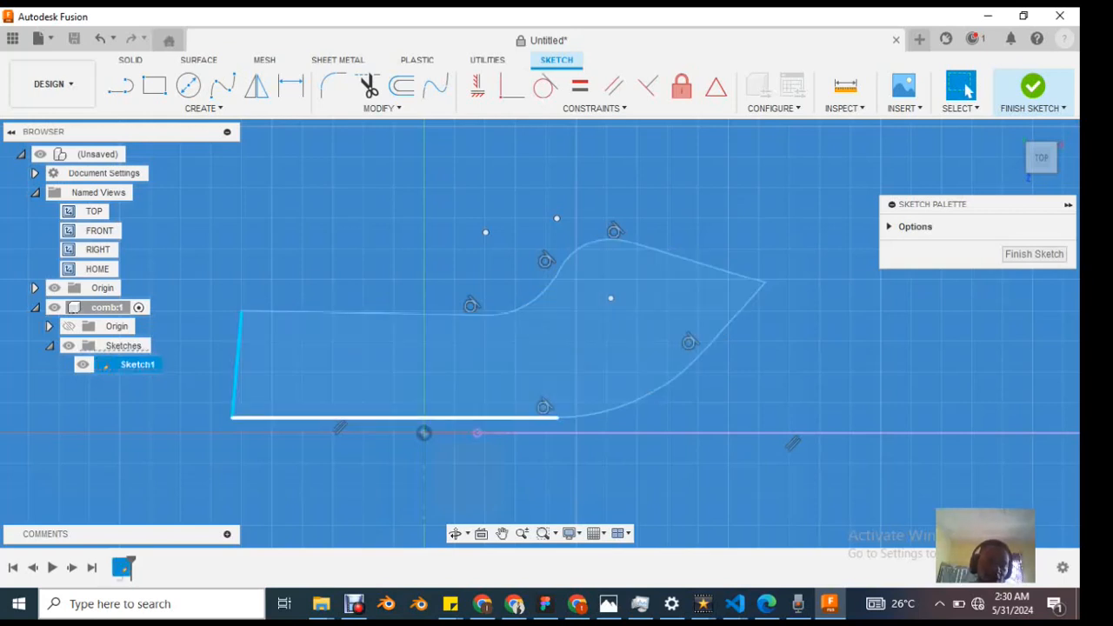
left_click(348, 417, "shift")
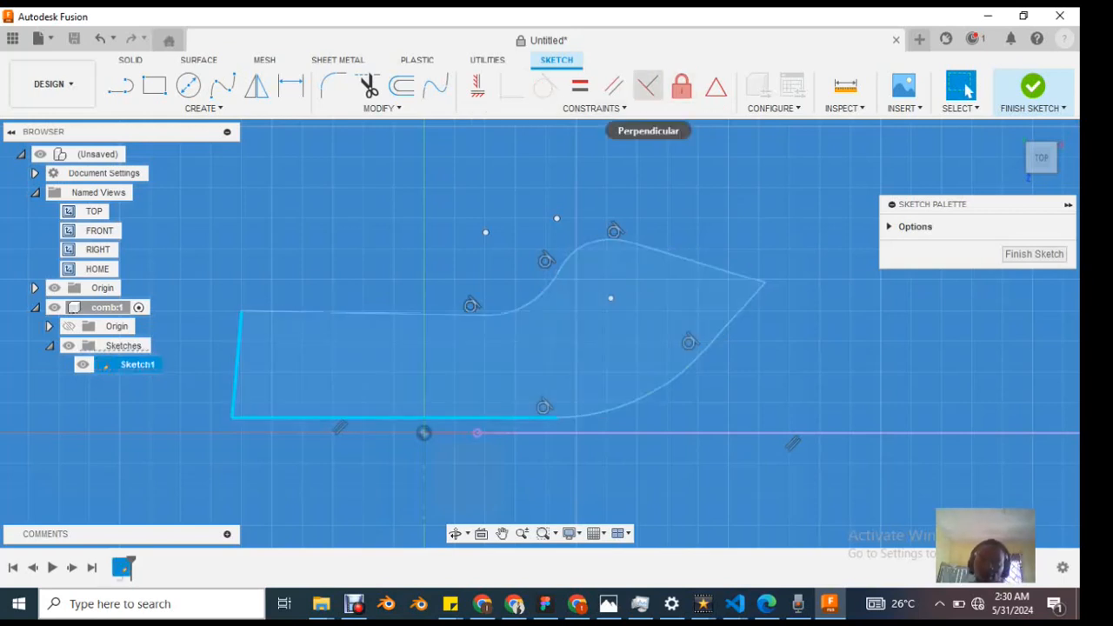
left_click(648, 85)
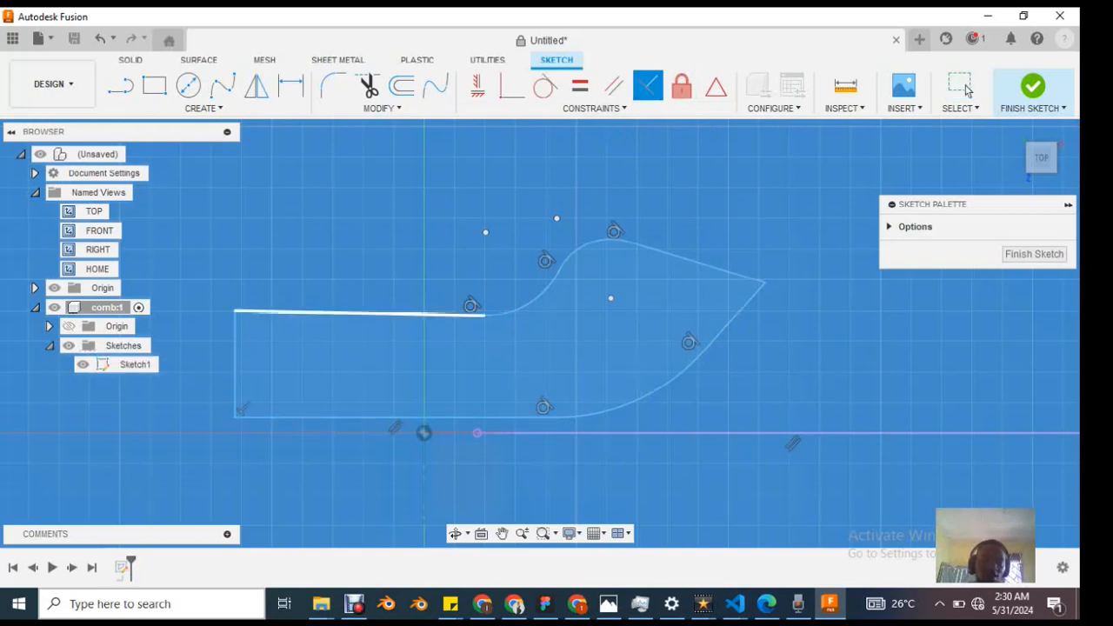
Step: Constrain the short end edge Perpendicular to the upper straight edge, and try the same constraint on the pair again
left_click(294, 313)
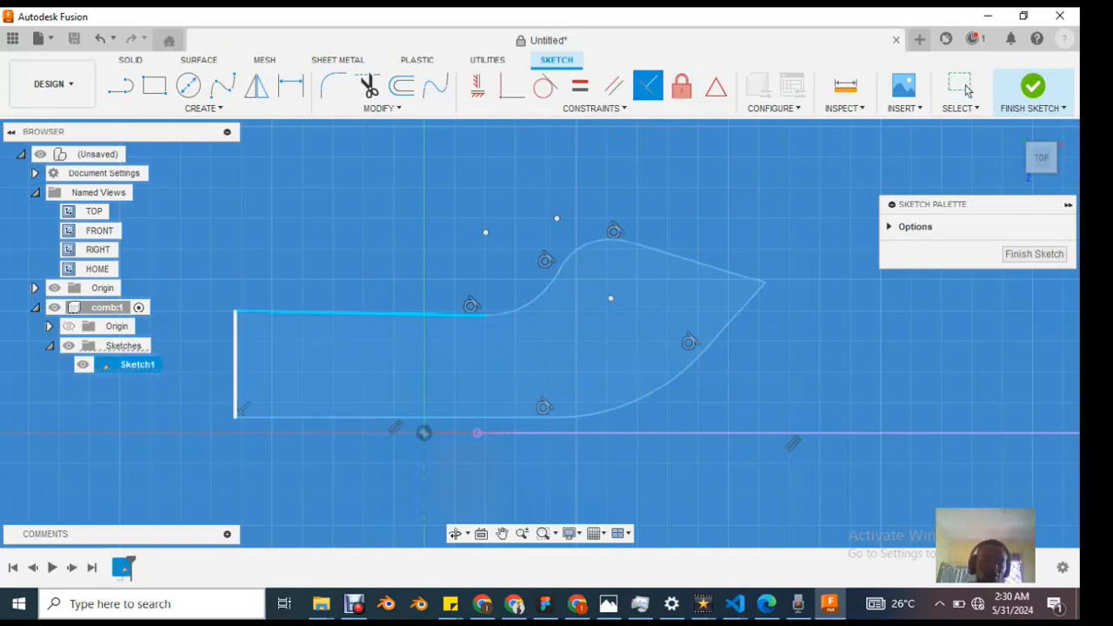
left_click(235, 346)
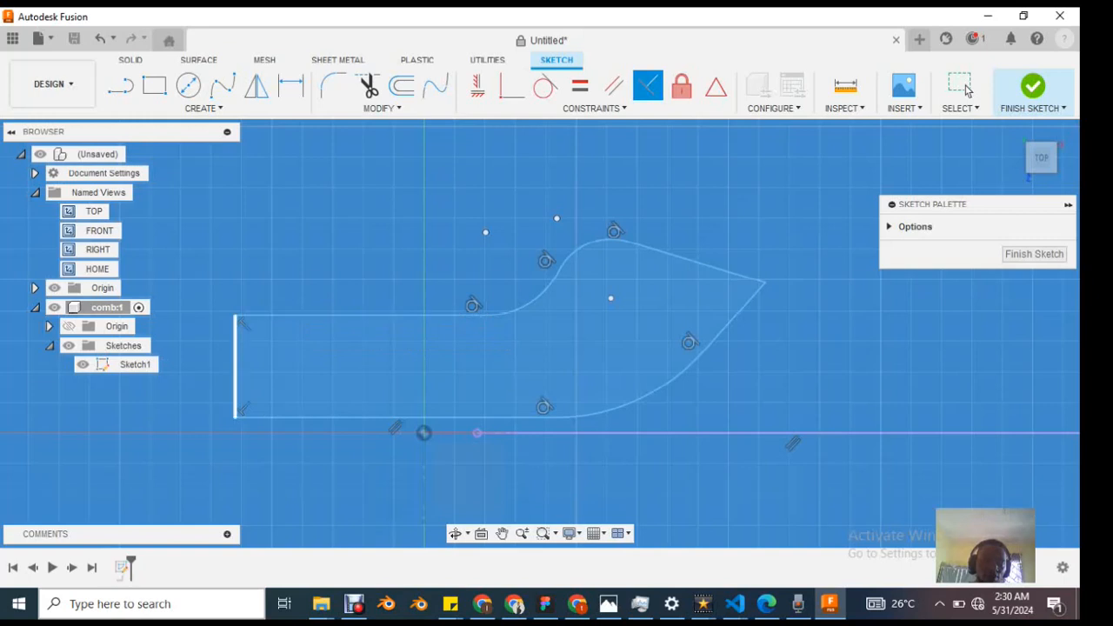
left_click(235, 356)
left_click(285, 316)
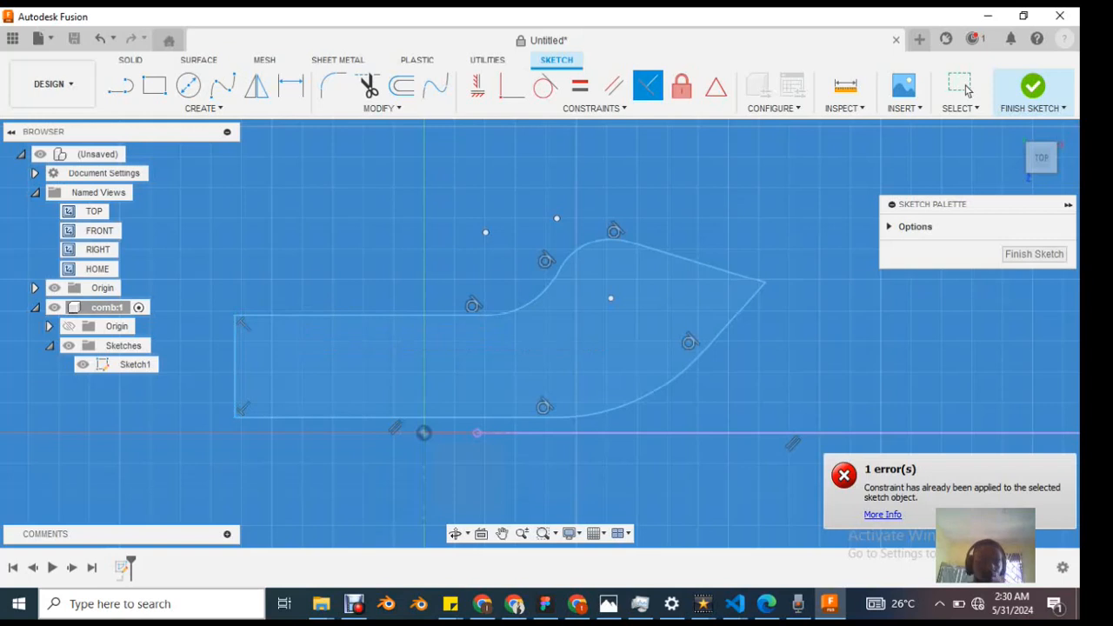
left_click(321, 316)
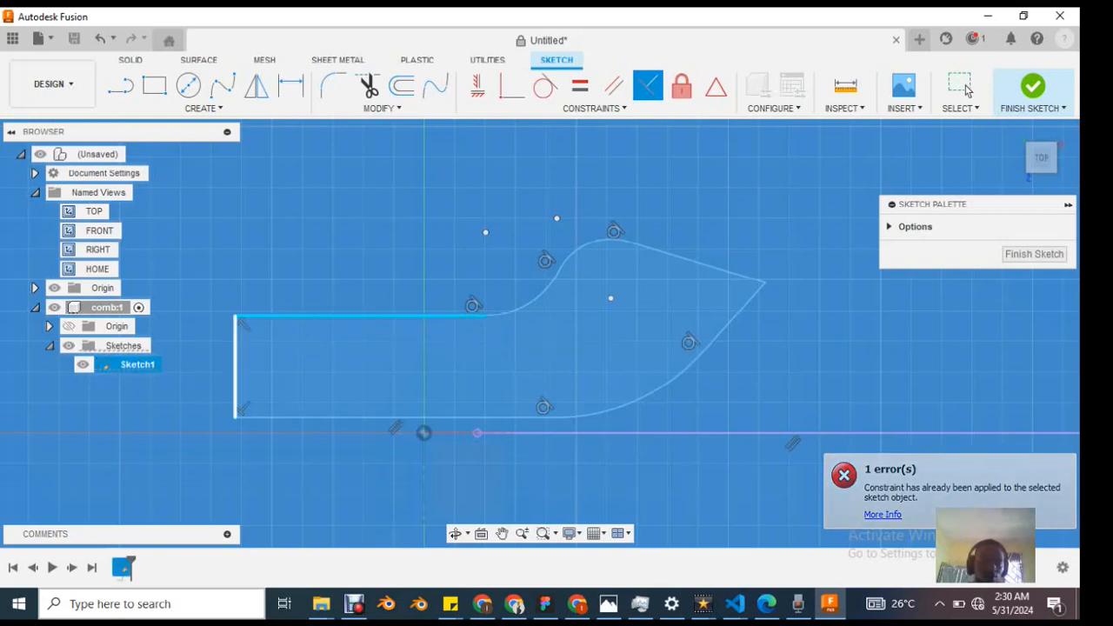
left_click(235, 366)
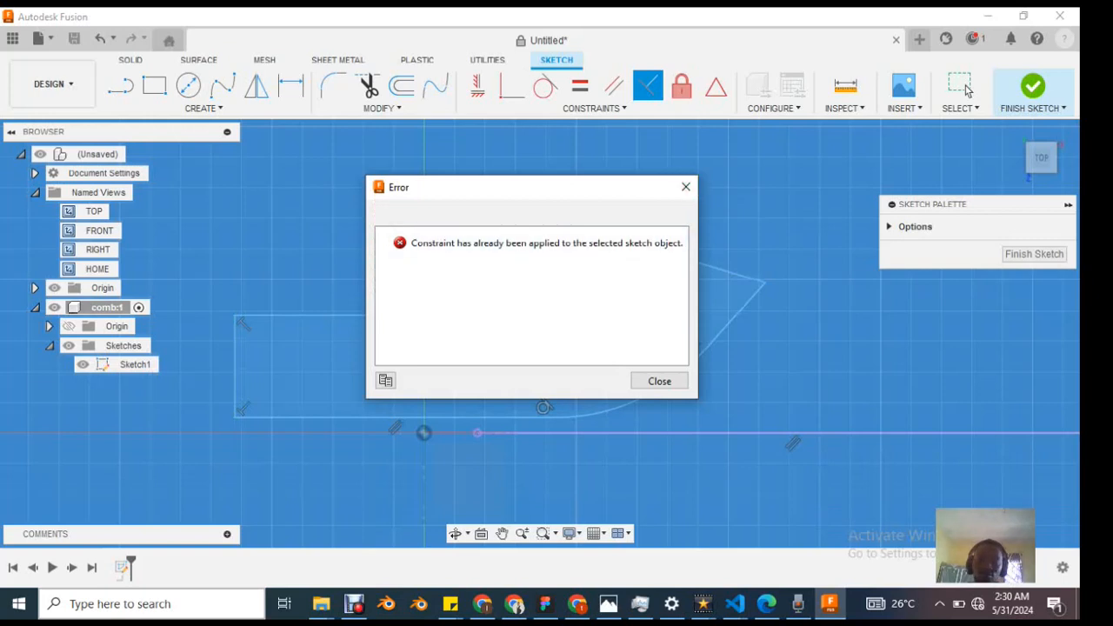
key("Return")
Step: Select the short end edge and the lower straight edge, and constrain them Perpendicular to each other
left_click(967, 91)
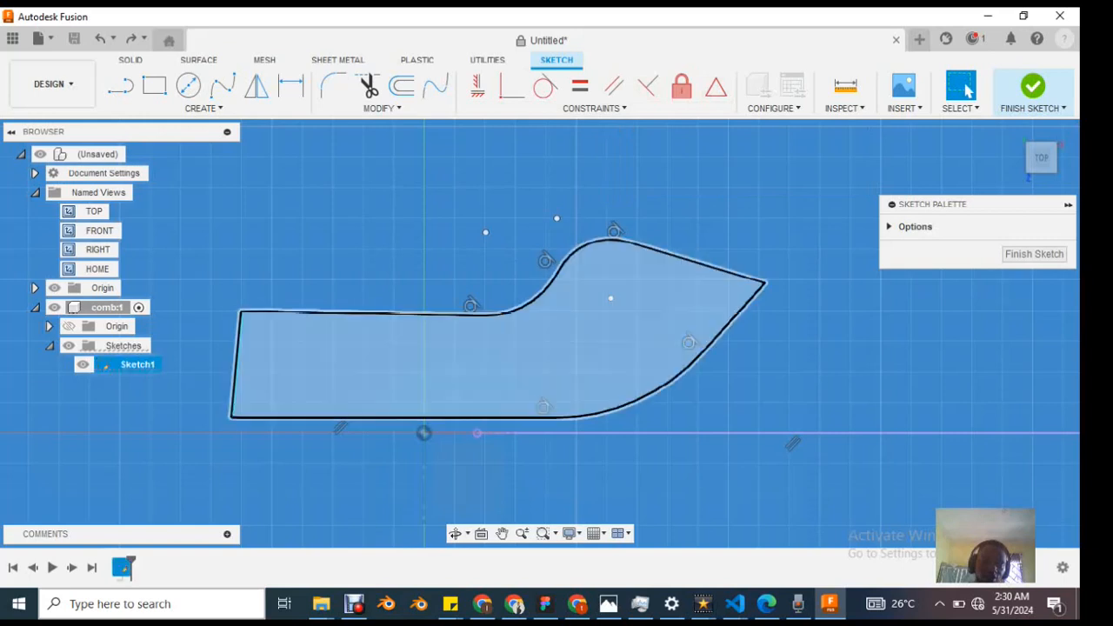
left_click(356, 417, "shift")
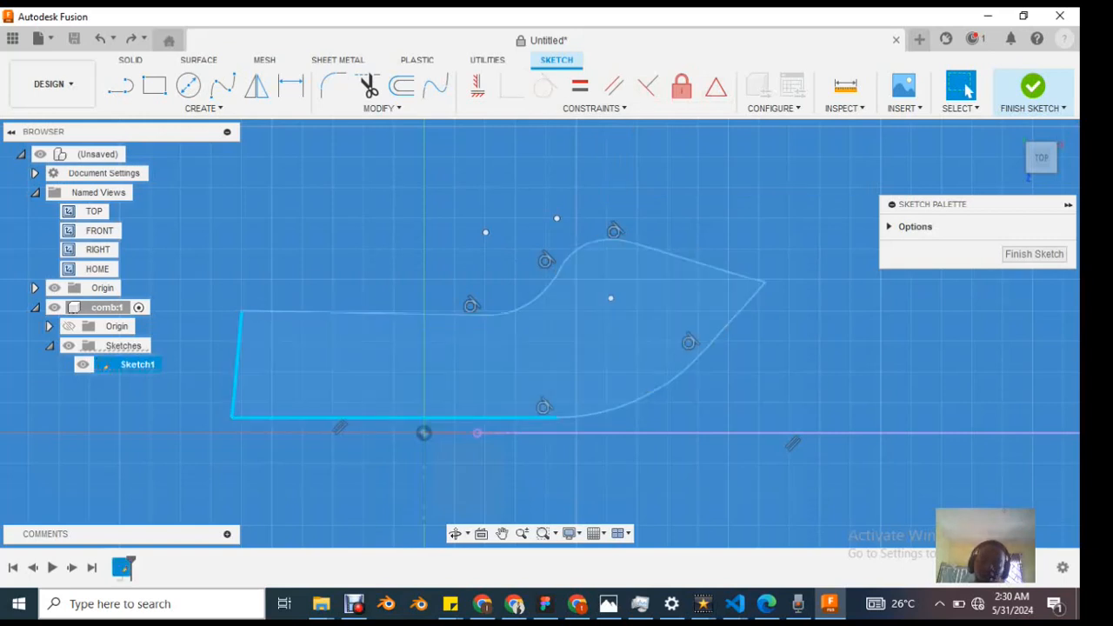
left_click(648, 85)
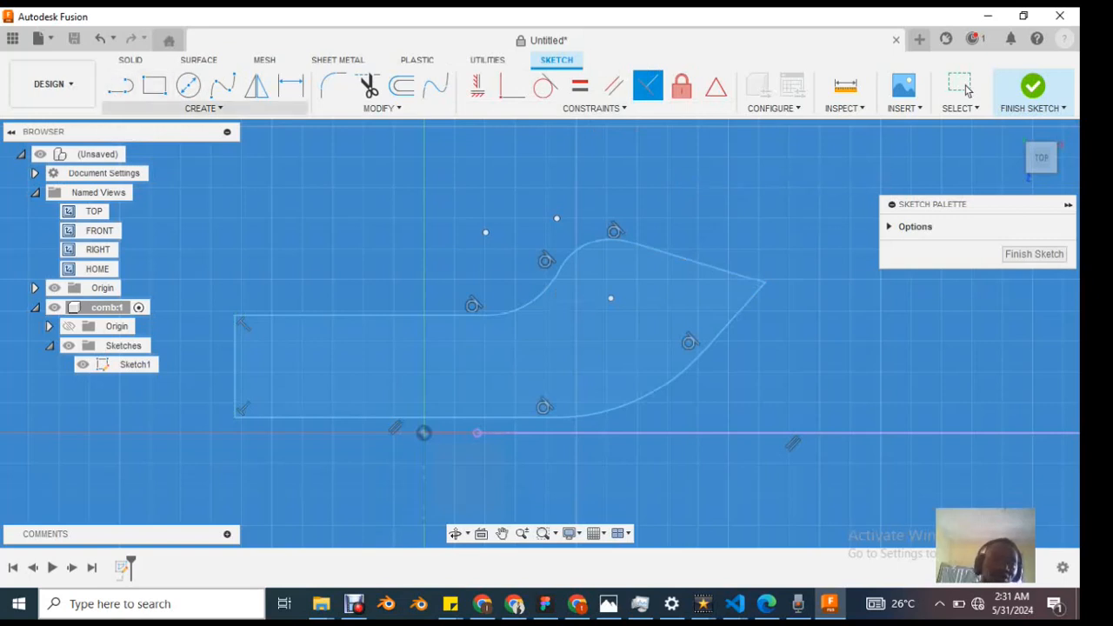
Step: Look through the available Modify, Constraints, Inspect and Select commands for the sketch
left_click(381, 108)
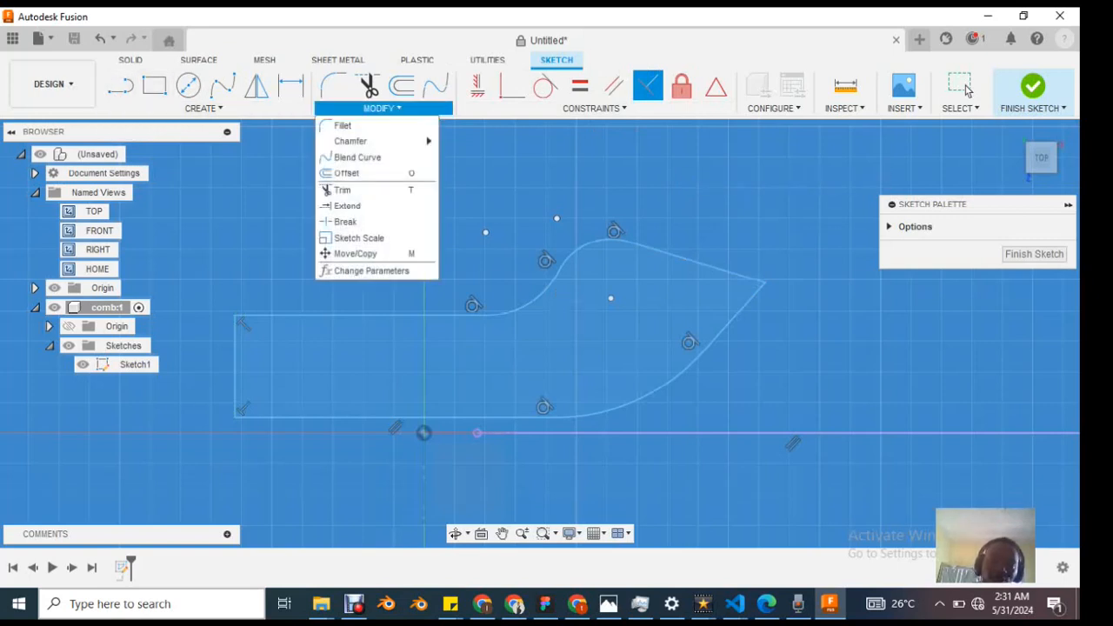
left_click(382, 108)
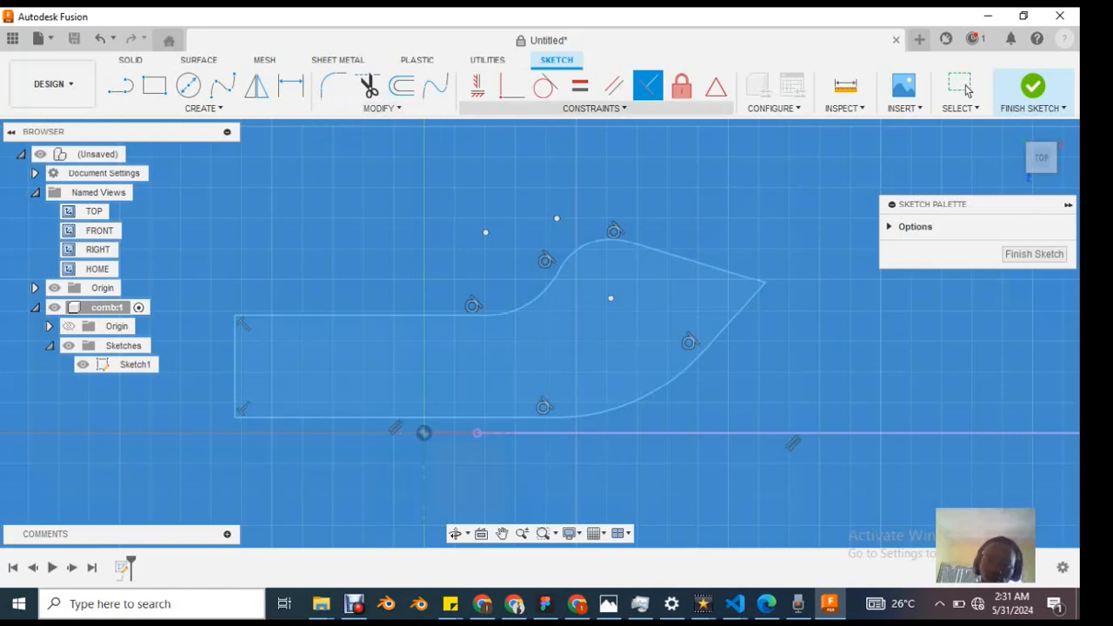
left_click(594, 107)
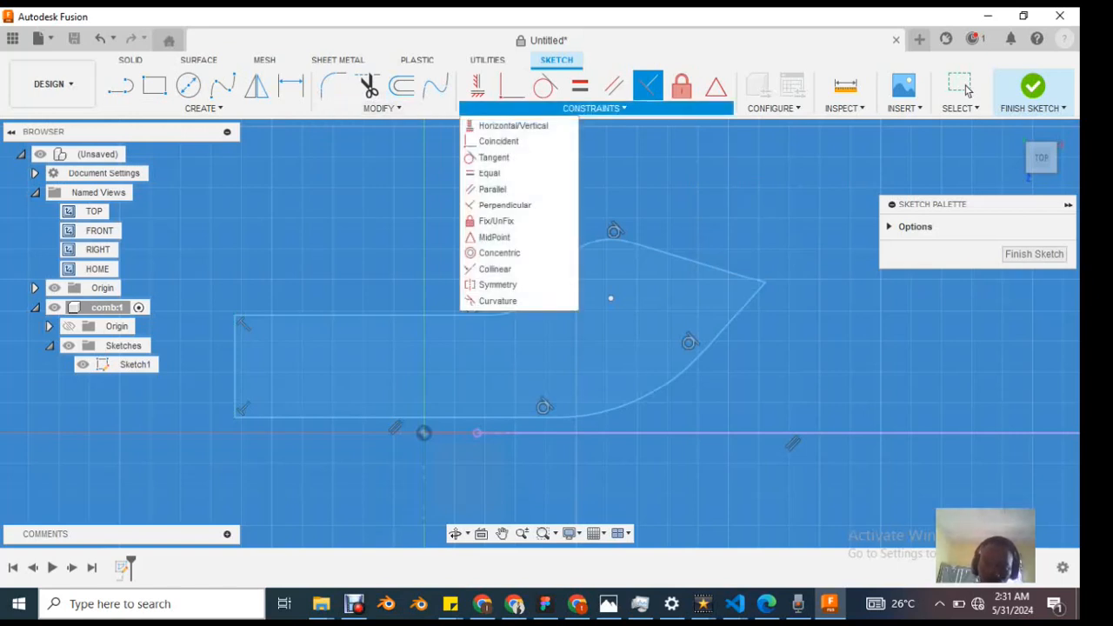
left_click(594, 108)
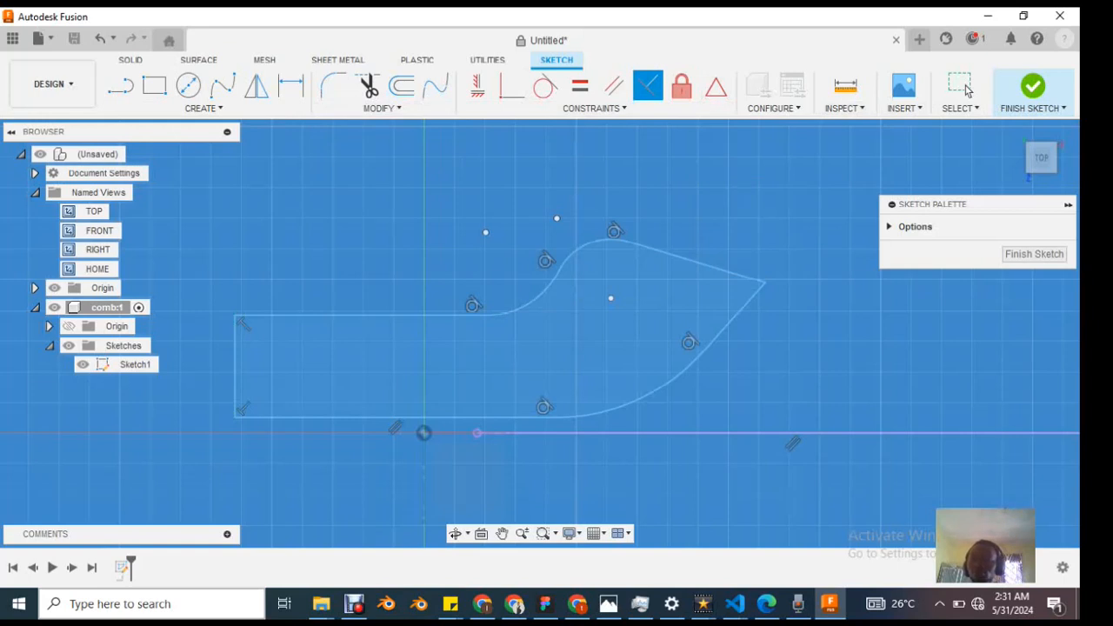
left_click(844, 108)
left_click(845, 108)
left_click(961, 108)
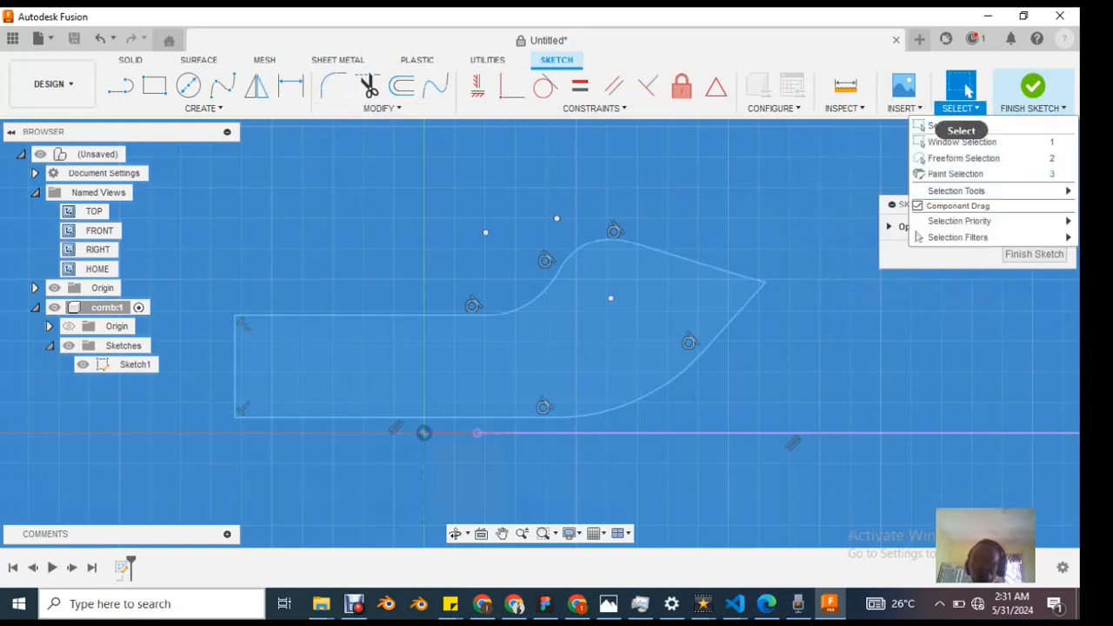
left_click(960, 108)
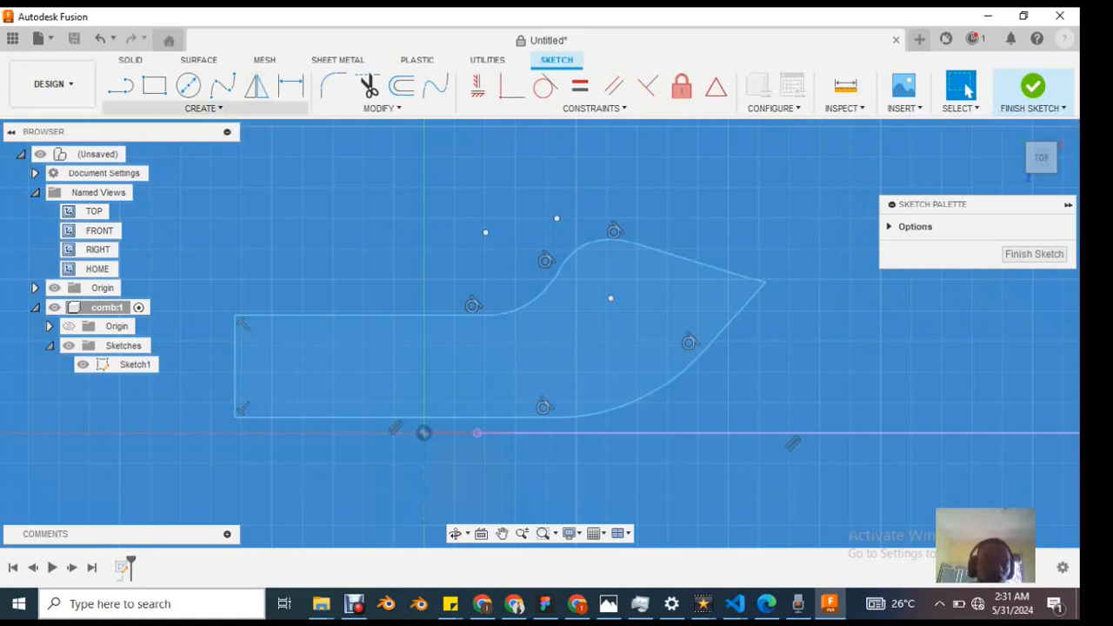
Step: Add a Sketch Dimension to the upper straight edge and place it above the profile
left_click(203, 108)
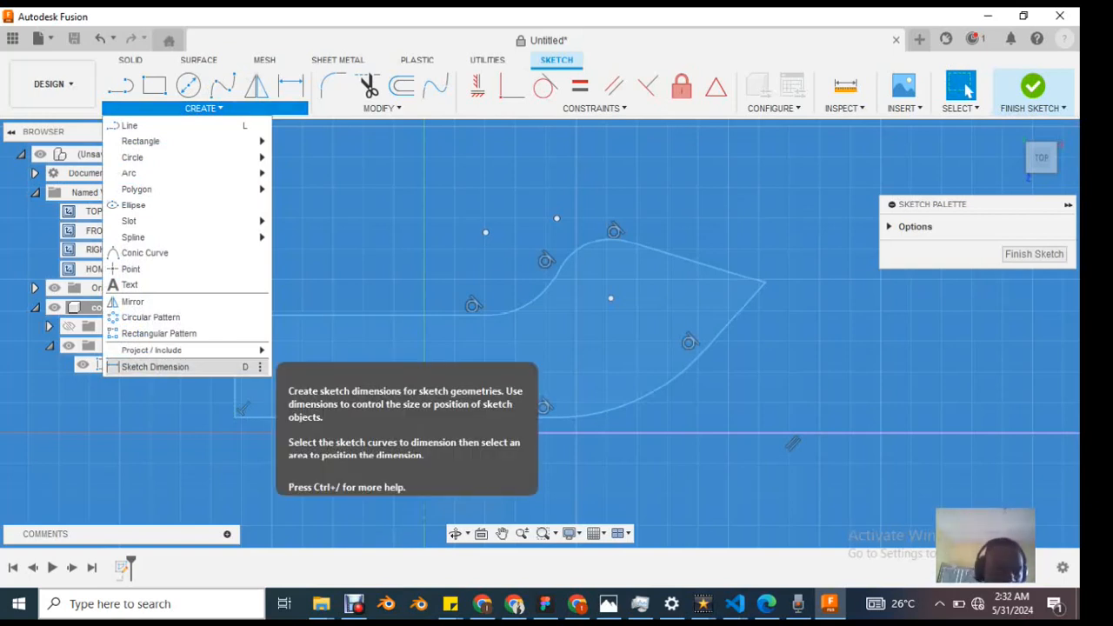
left_click(154, 367)
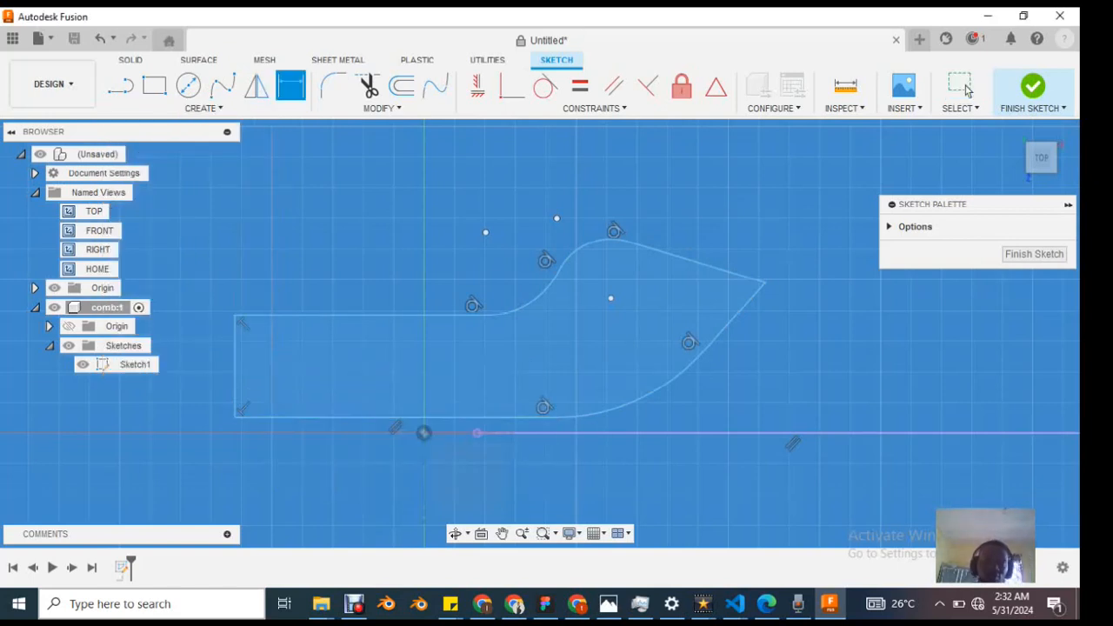
left_click(370, 316)
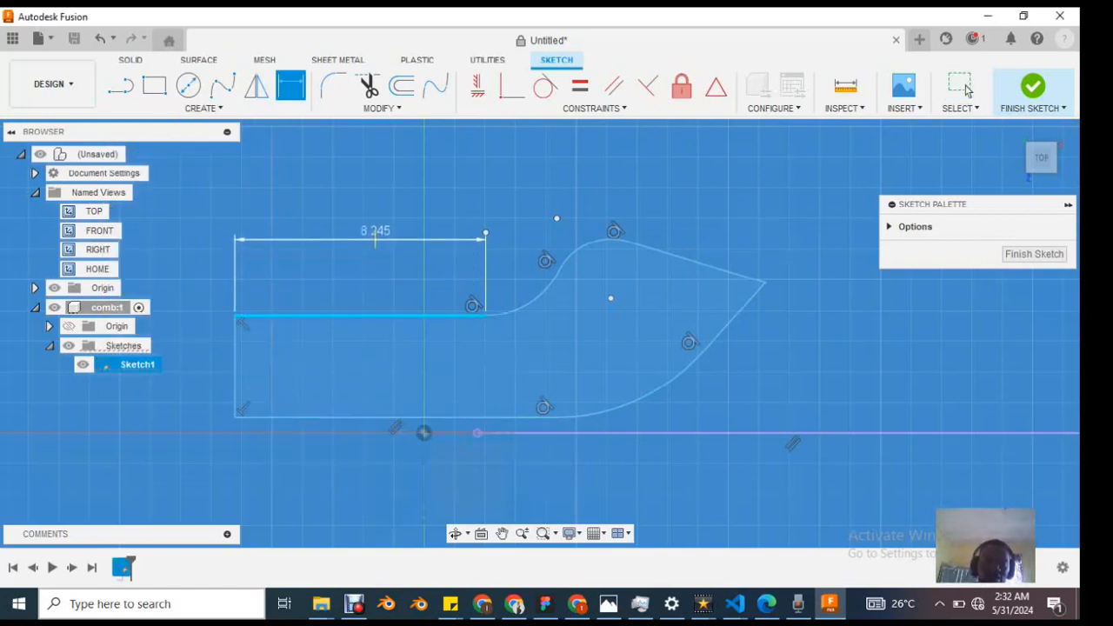
left_click(371, 241)
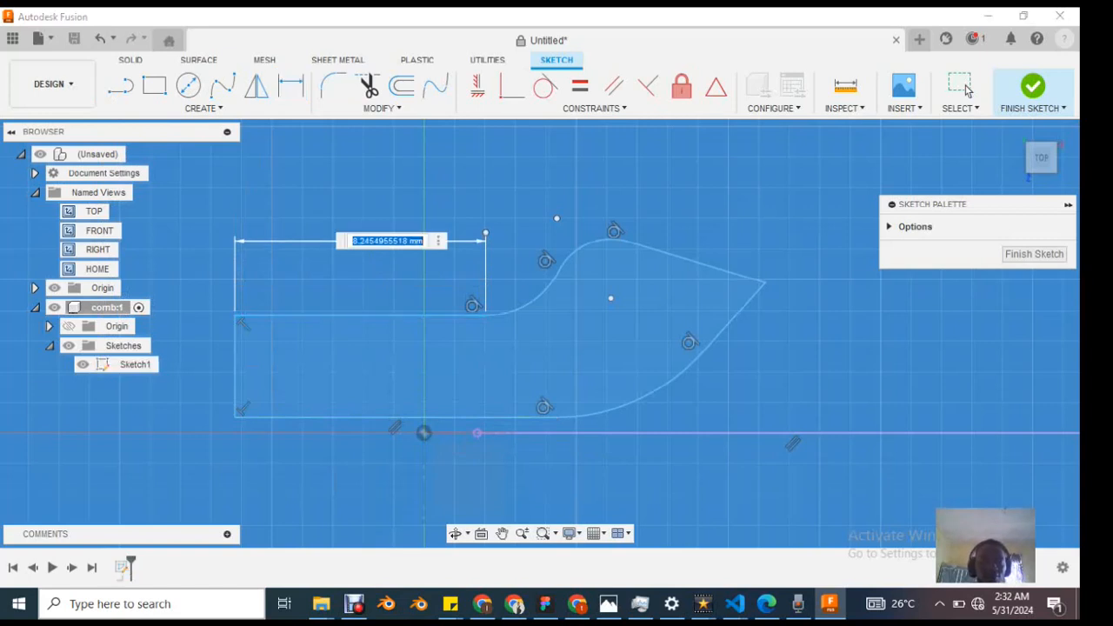
Step: Try an oversized length for the upper straight edge's dimension, and undo the length change
type("100")
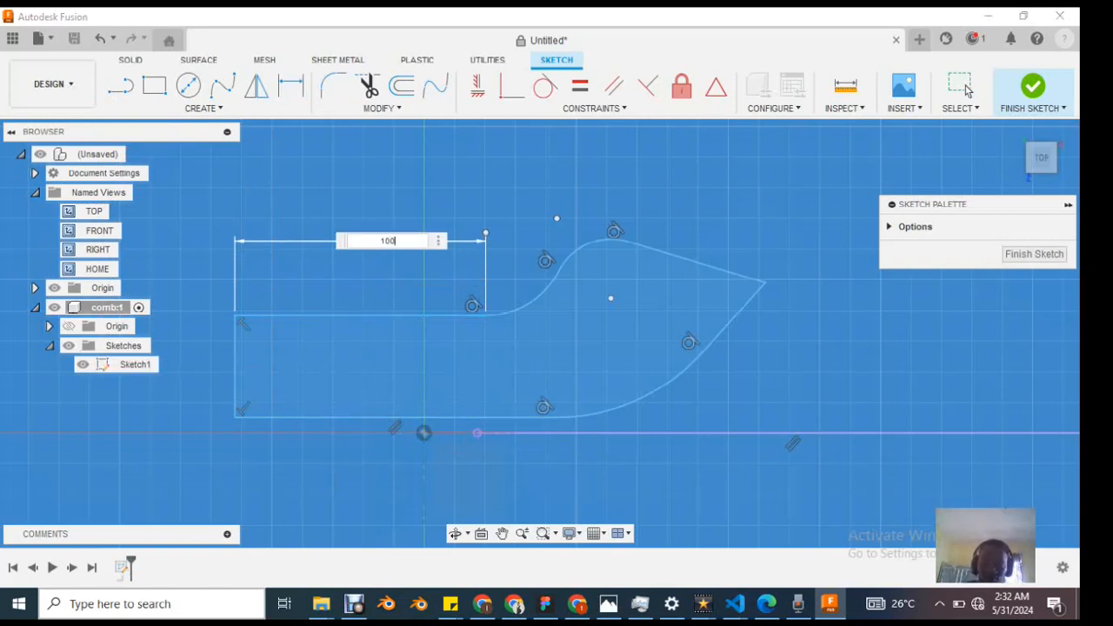
key("Return")
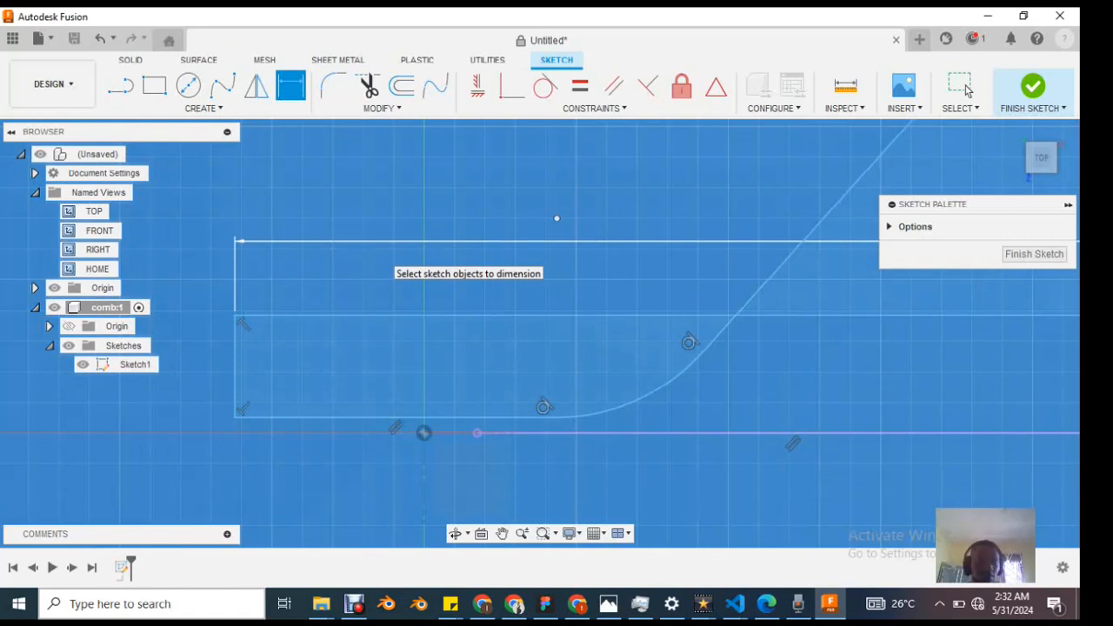
left_click(962, 87)
key("ctrl+z")
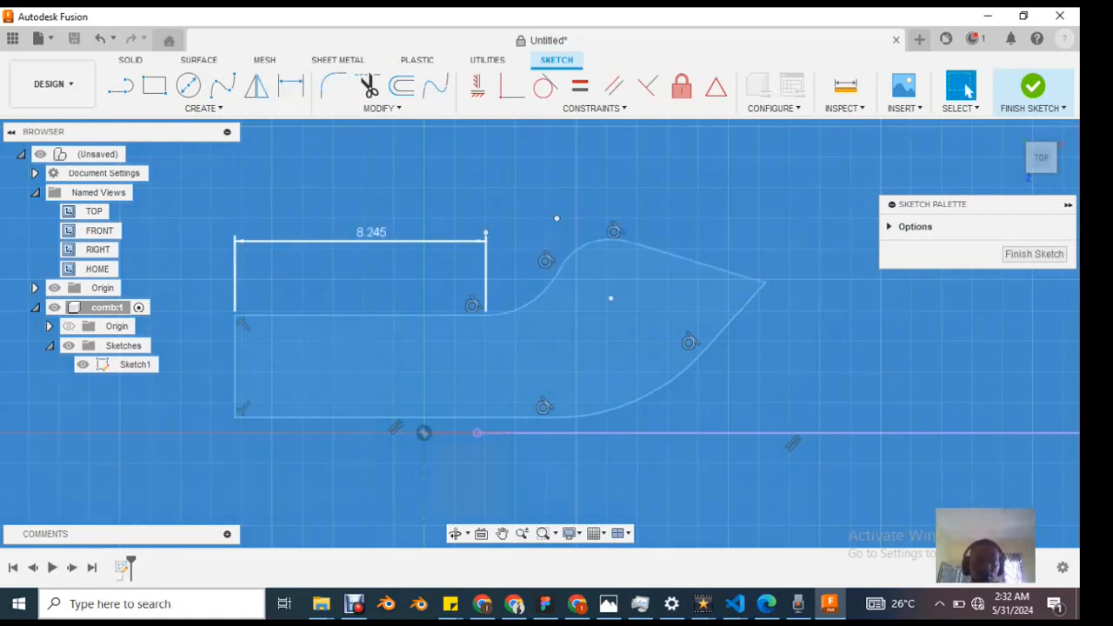
Step: Set the upper straight edge's length dimension to 10 mm
double_click(371, 234)
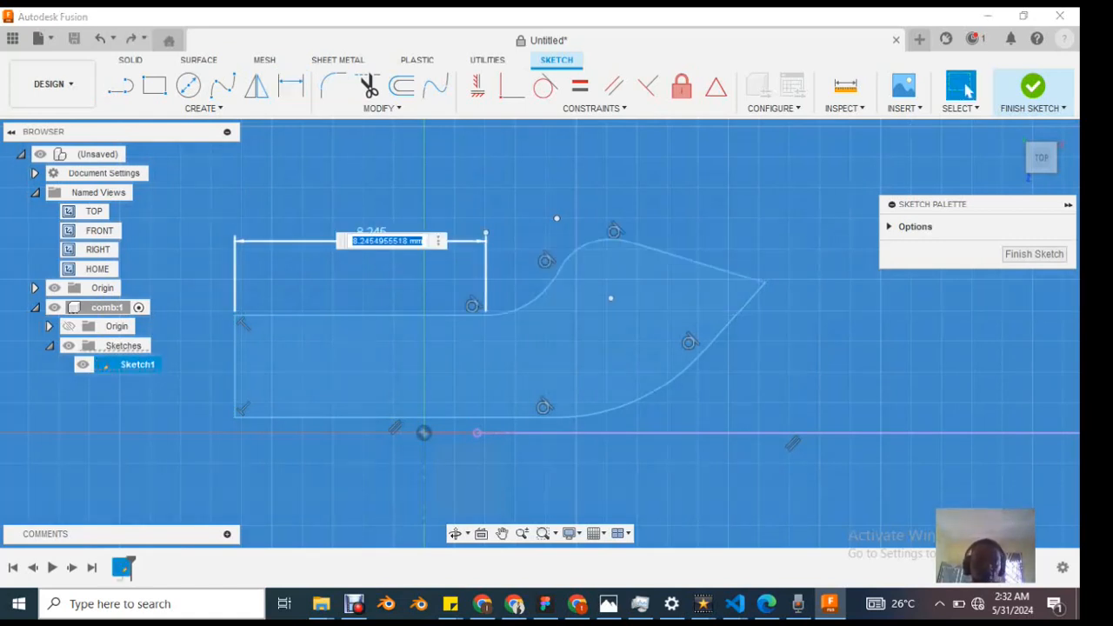
type("1")
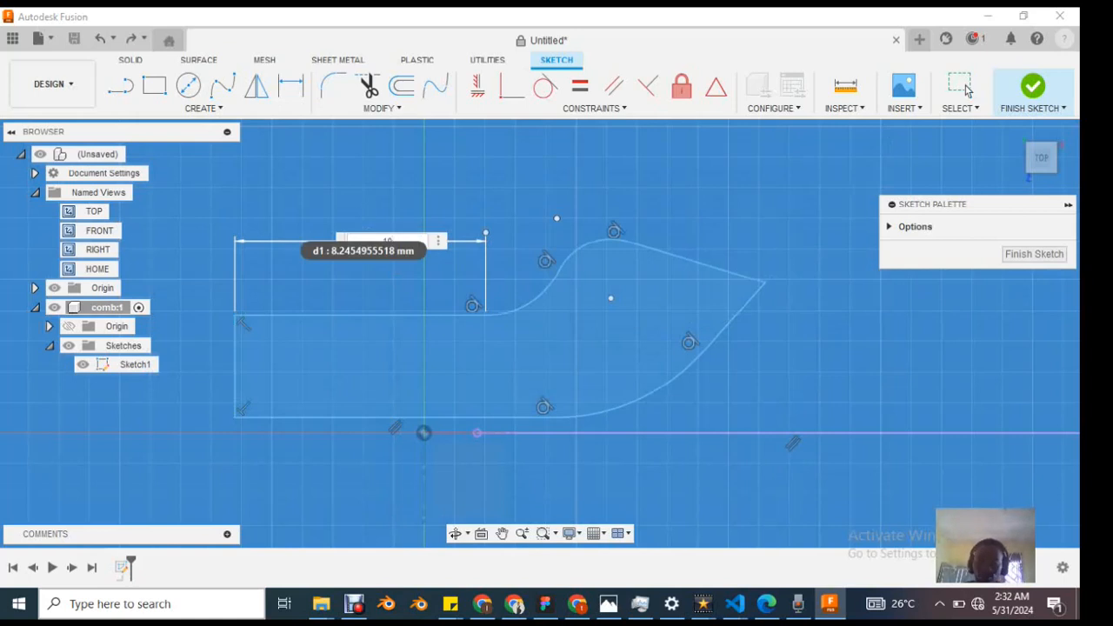
type("0")
key("Return")
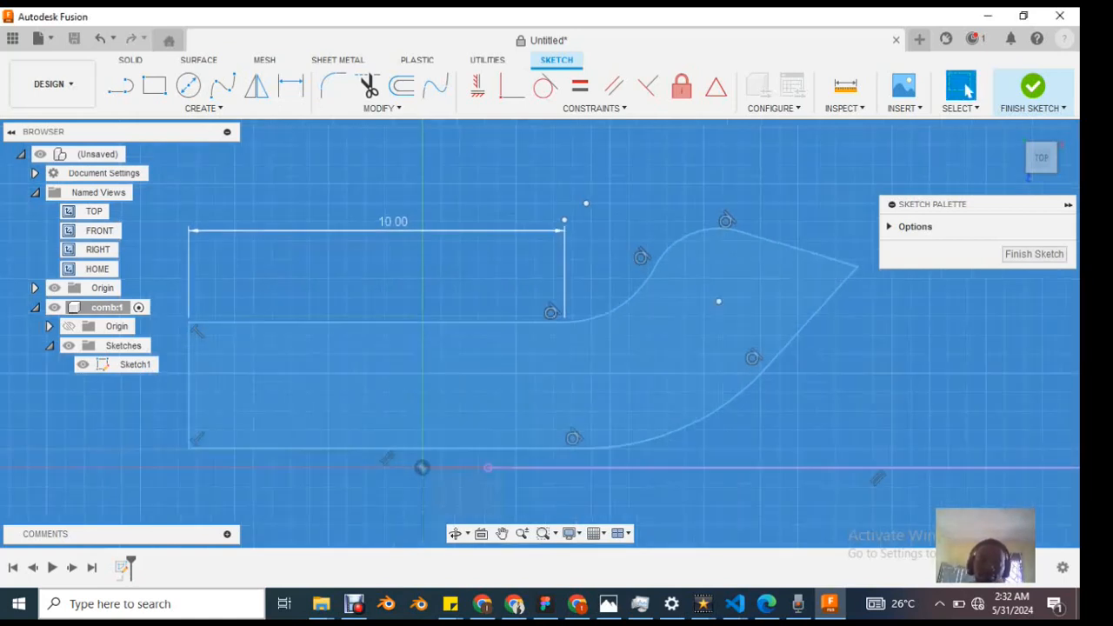
Step: Shorten the upper straight edge by changing its length dimension to 5 mm
left_click(402, 237)
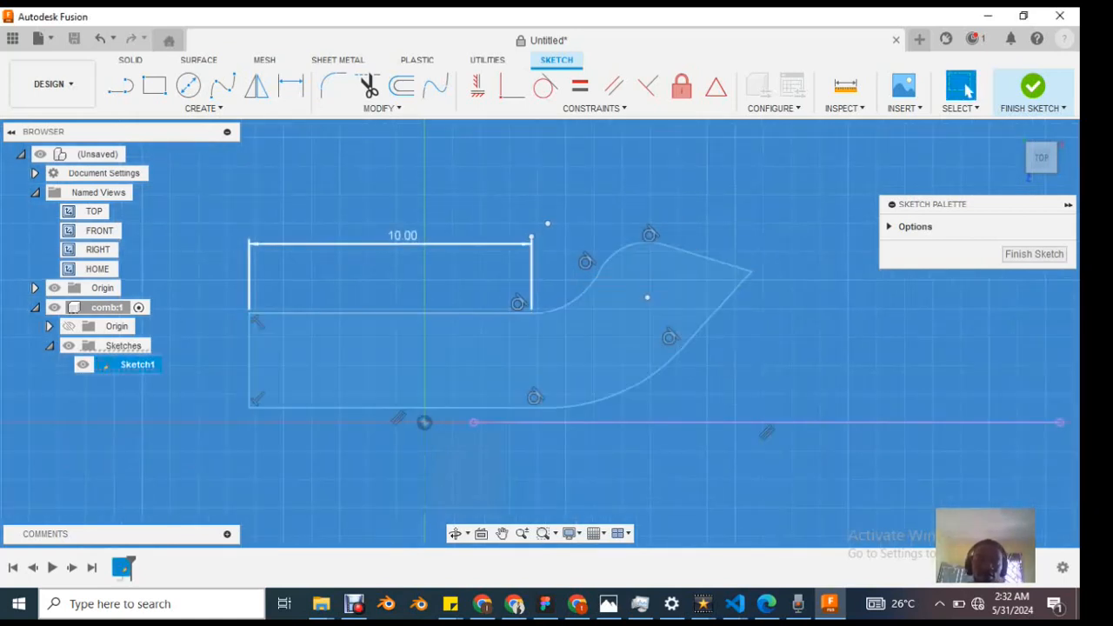
double_click(403, 236)
type("5")
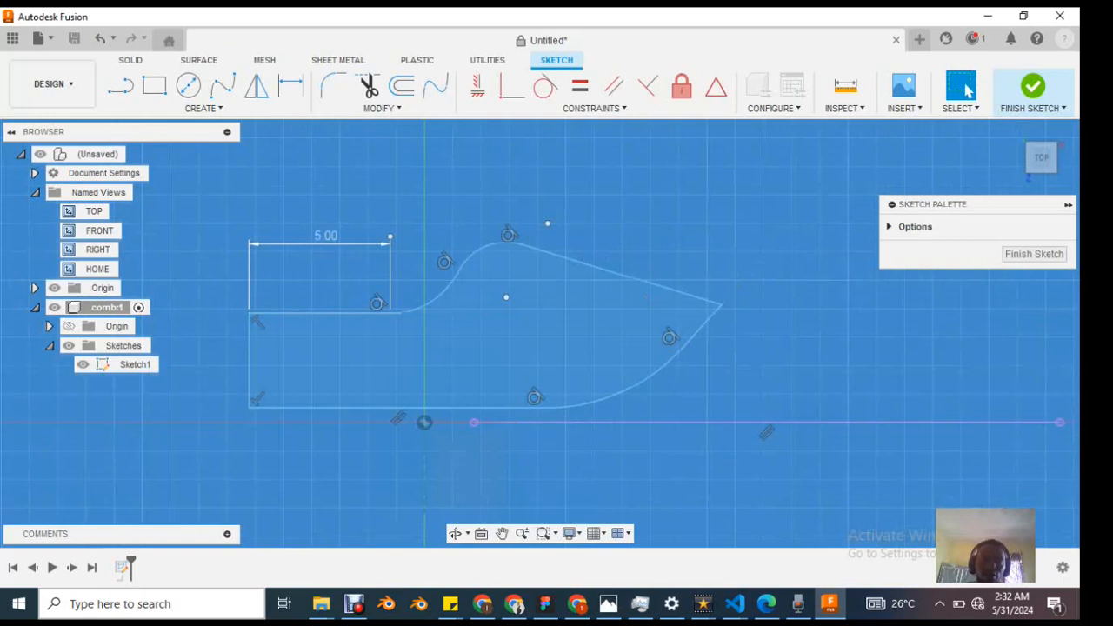
Step: Set the upper straight edge's length dimension to 8 mm
scroll(439, 304, "up", 1)
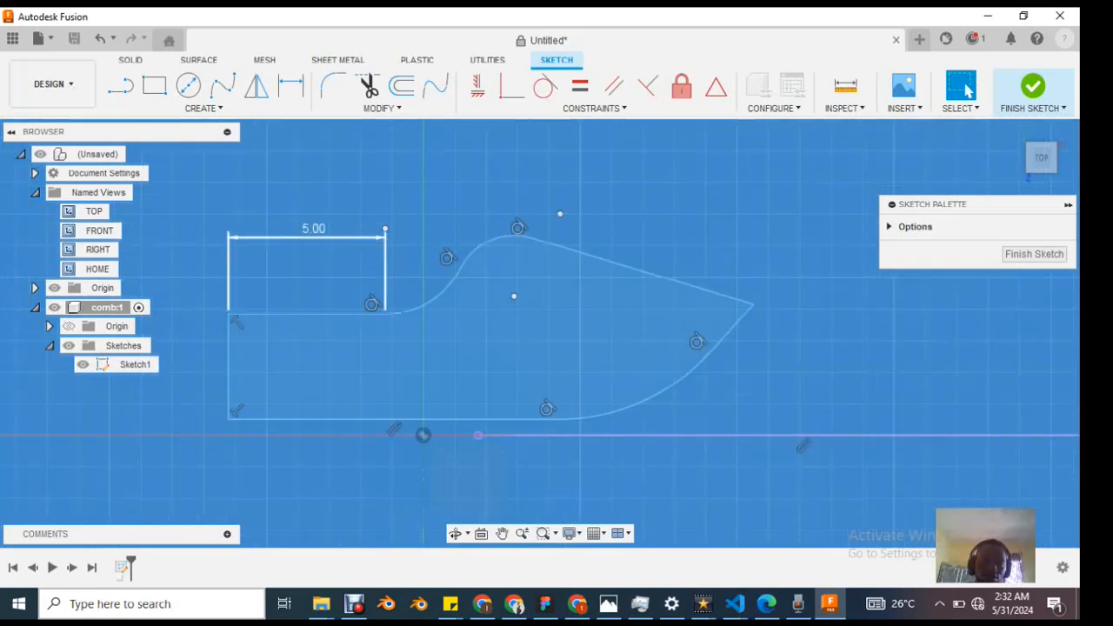
left_click(105, 366)
double_click(314, 230)
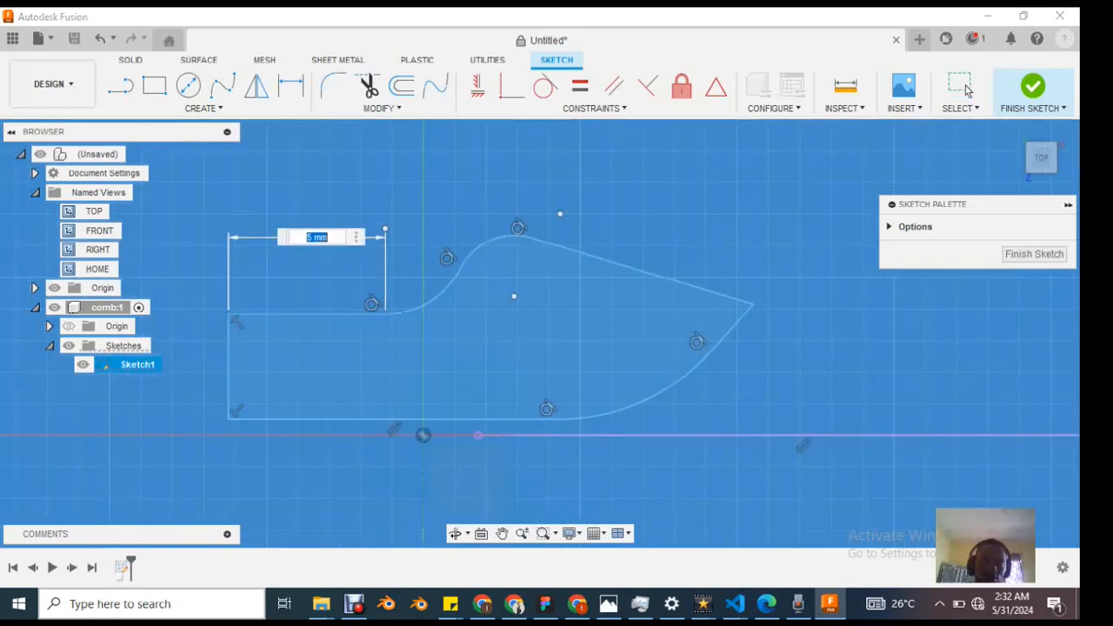
type("8")
key("Return")
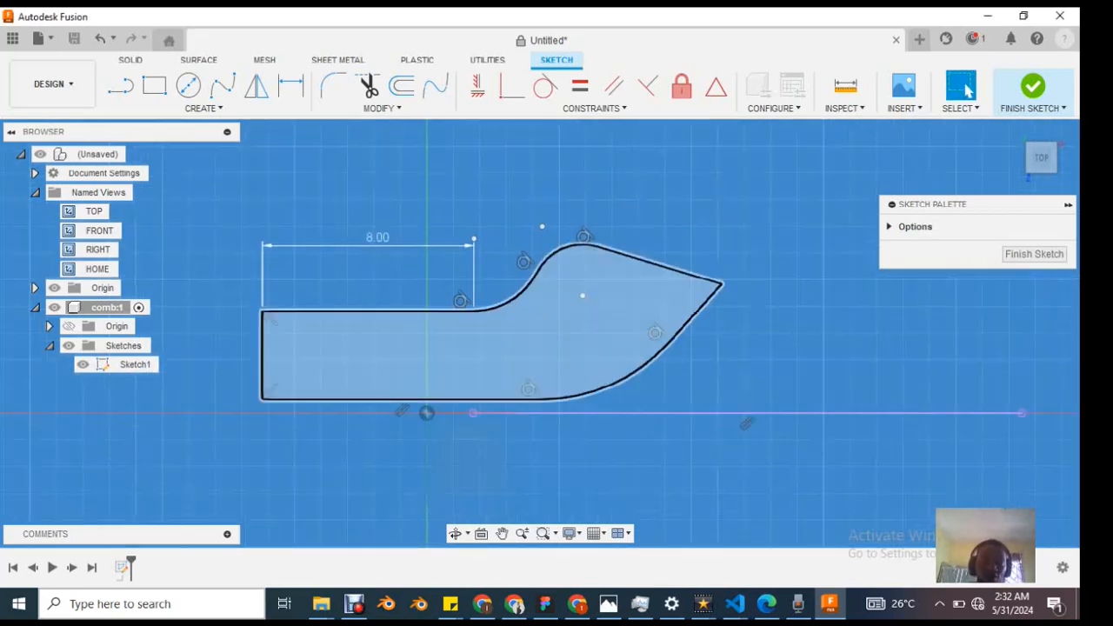
scroll(304, 383, "up", 2)
scroll(416, 366, "down", 2)
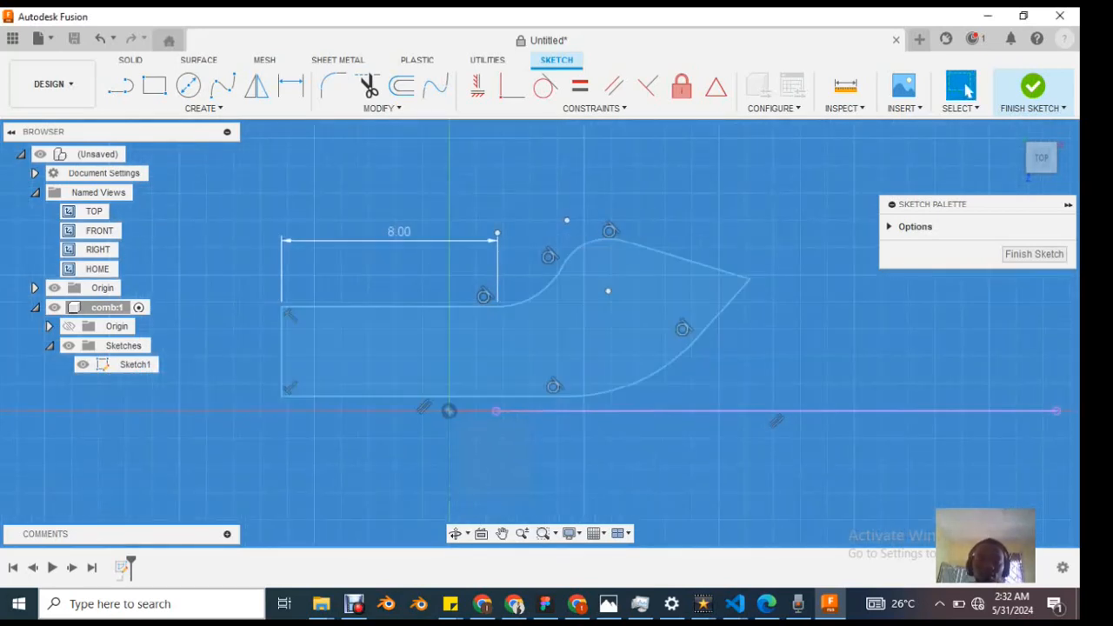
scroll(548, 270, "up", 2)
scroll(548, 269, "down", 2)
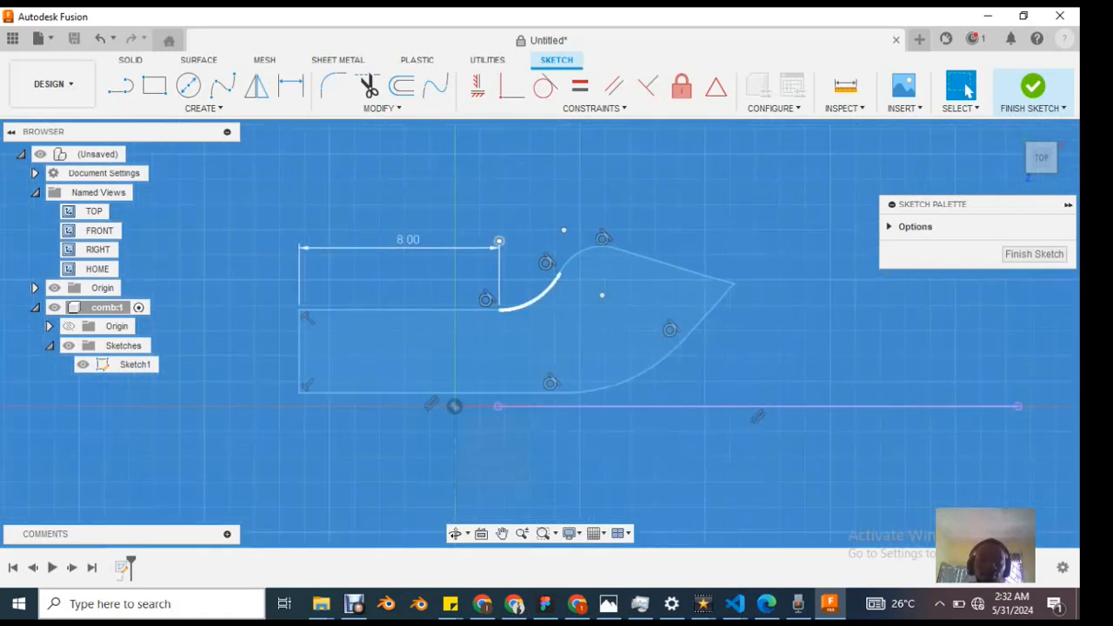
Step: Try a Horizontal/Vertical constraint on the separate horizontal line and the profile's lower straight edge, and dismiss the error
left_click(538, 423)
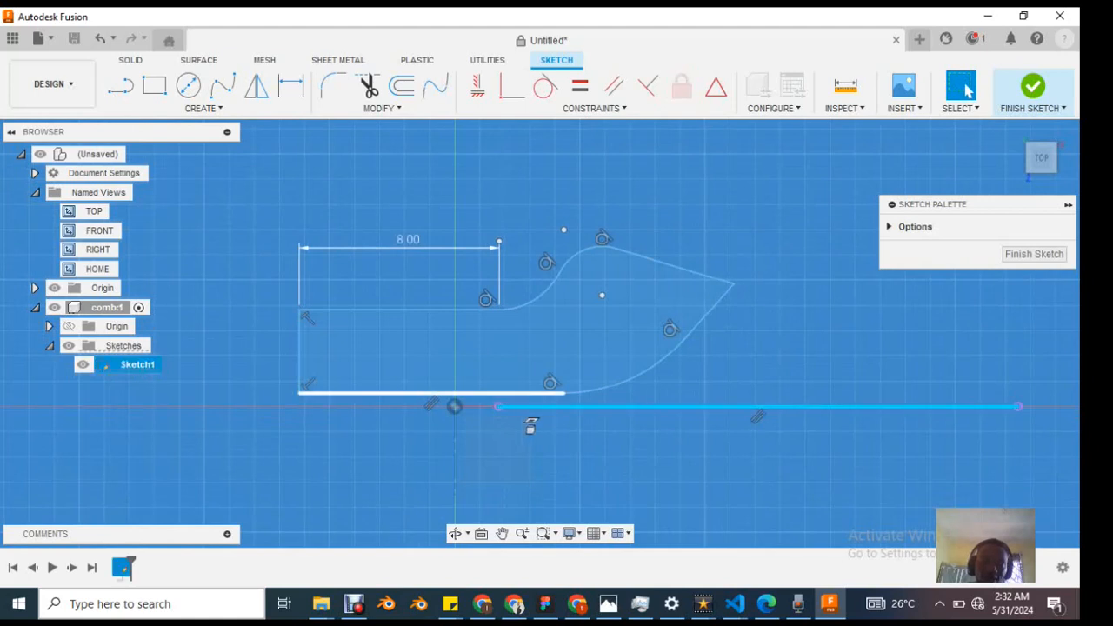
left_click(531, 425, "ctrl")
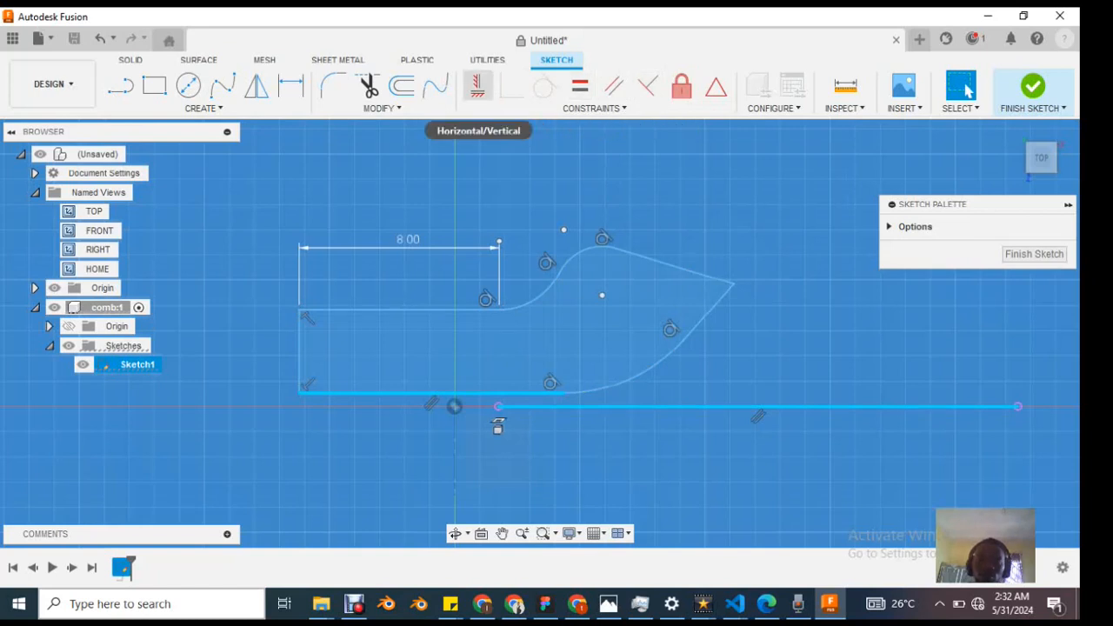
left_click(478, 86)
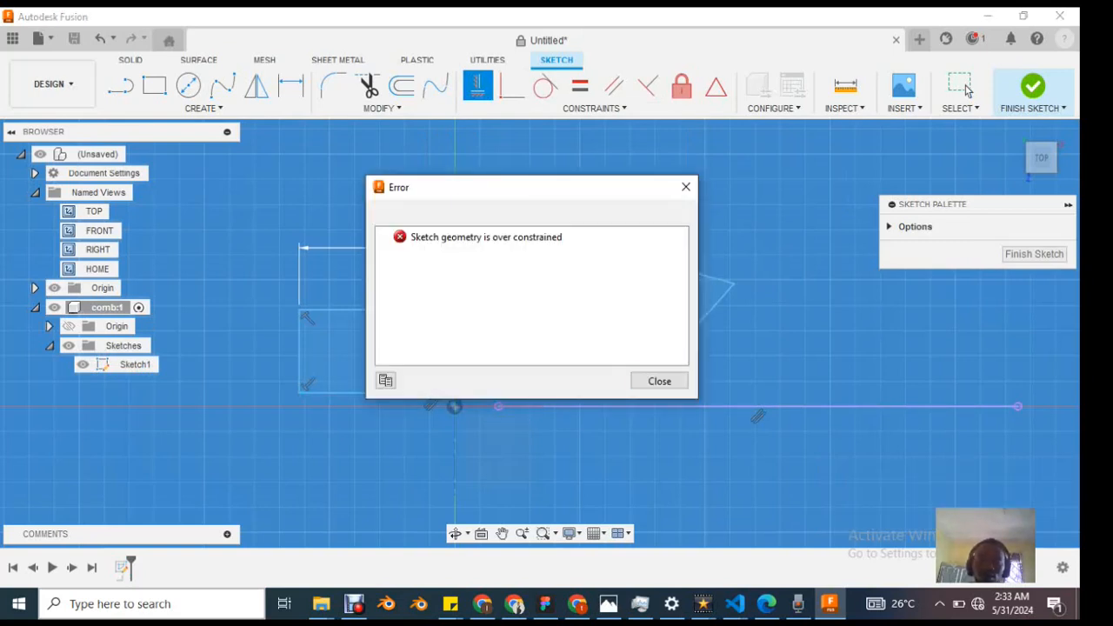
left_click(660, 381)
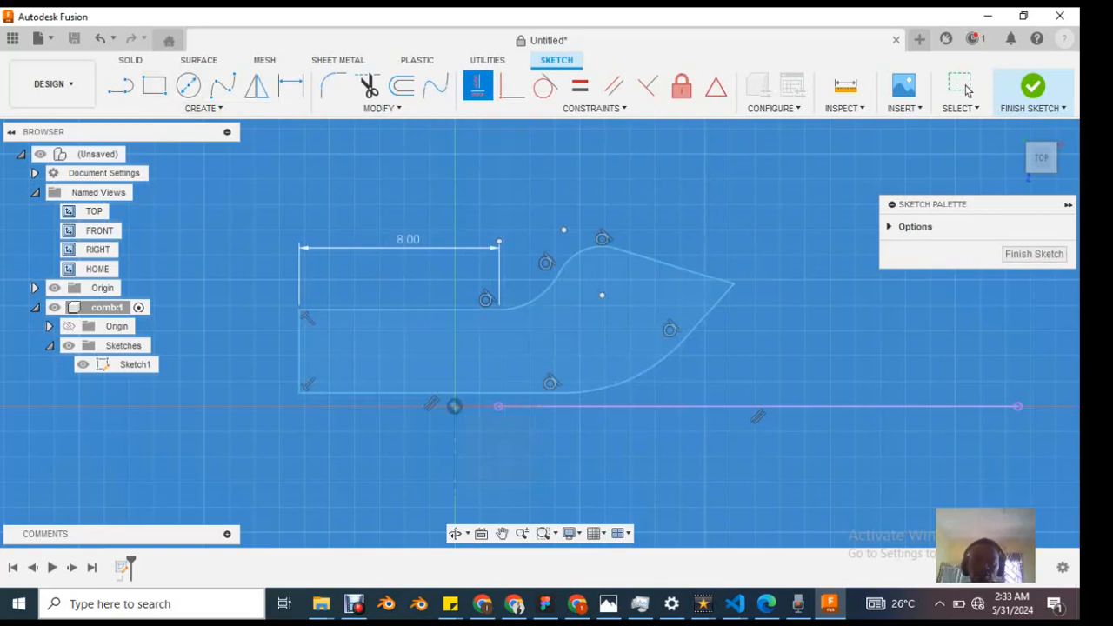
Step: Dimension the distance between the profile's lower straight edge and the sketch origin as 1 mm
left_click(963, 87)
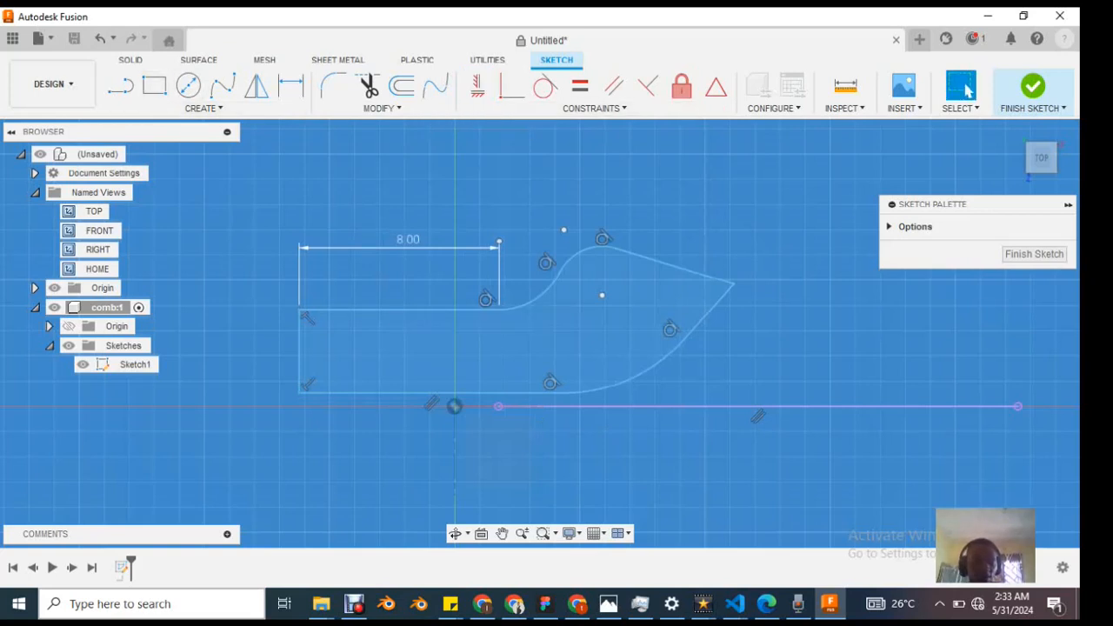
key("d")
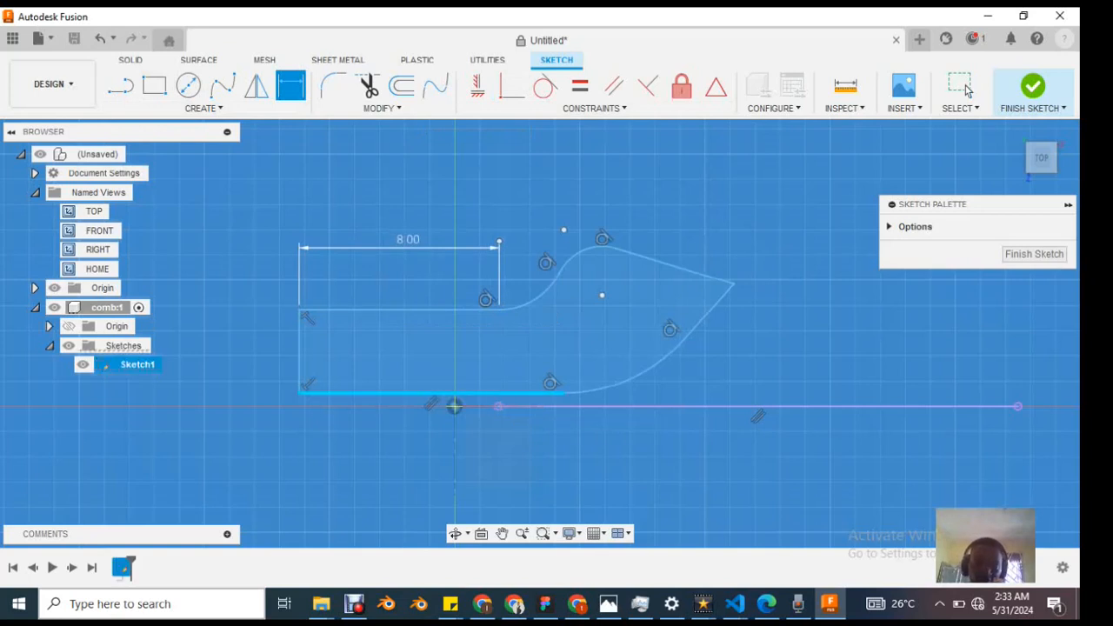
left_click(454, 407)
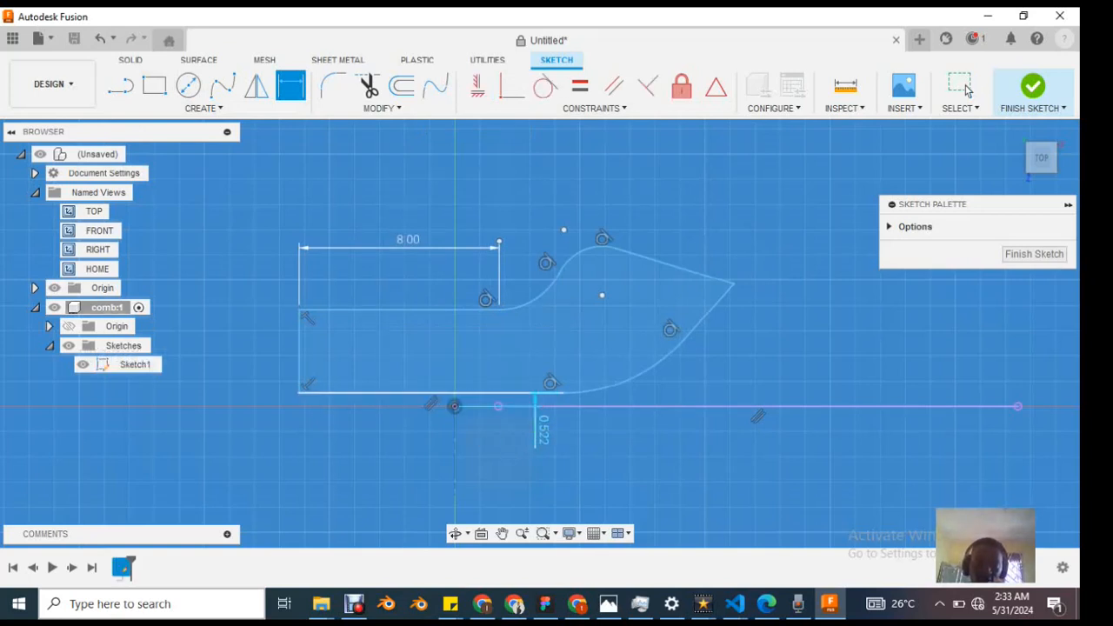
left_click(539, 430)
type("0")
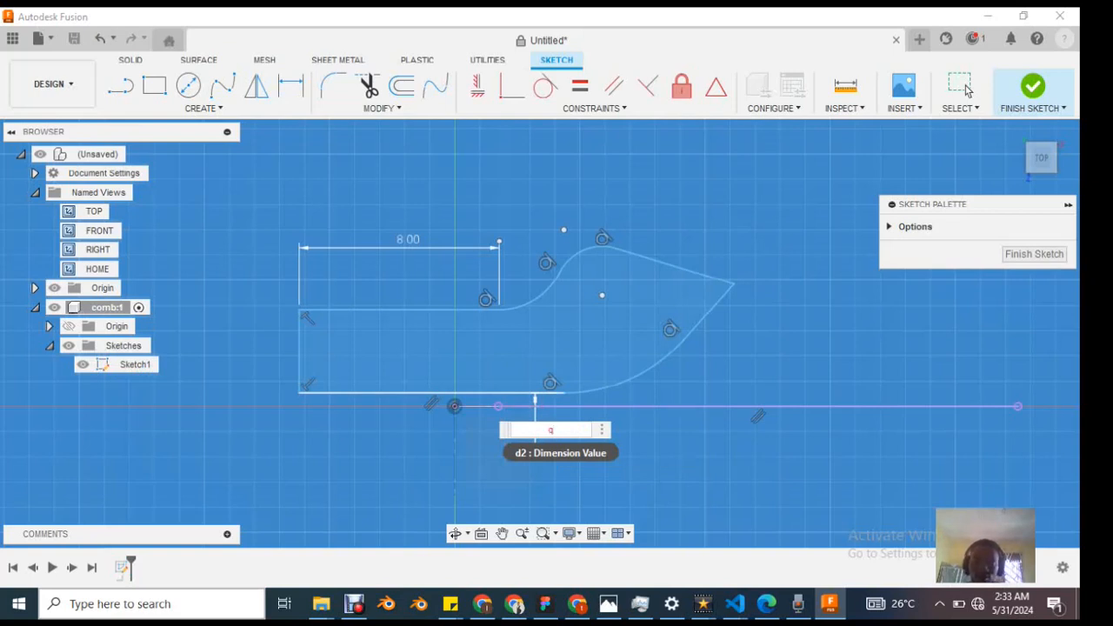
key("BackSpace")
type("1")
key("Return")
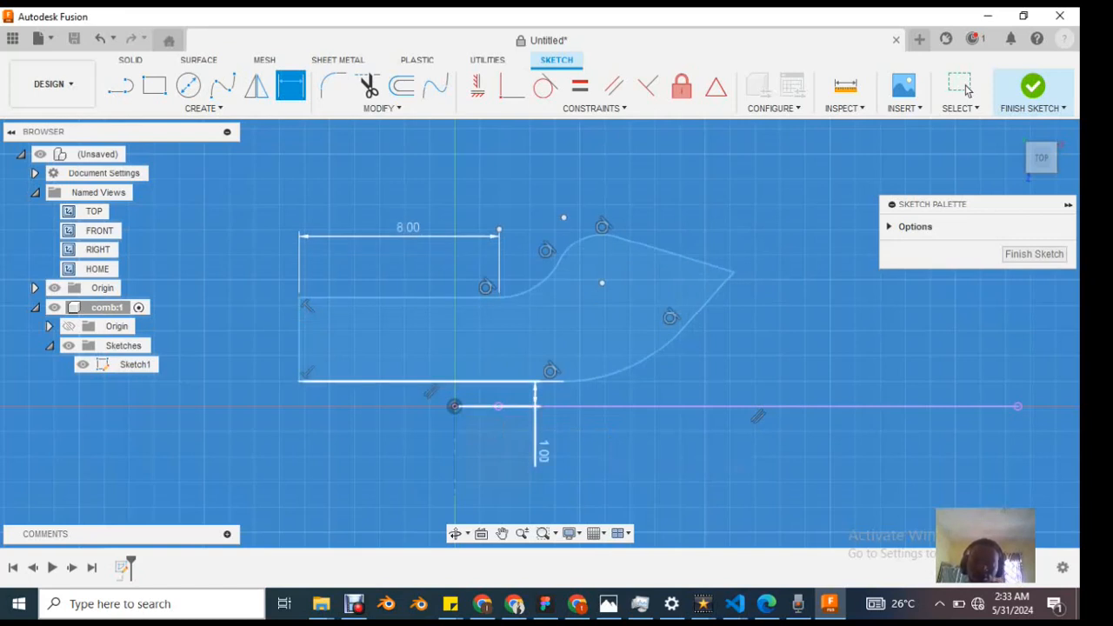
Step: Reposition the lower edge's distance dimension, try to set it to 0, and undo the dimension
left_click_drag(544, 451, 552, 388)
left_click(551, 388)
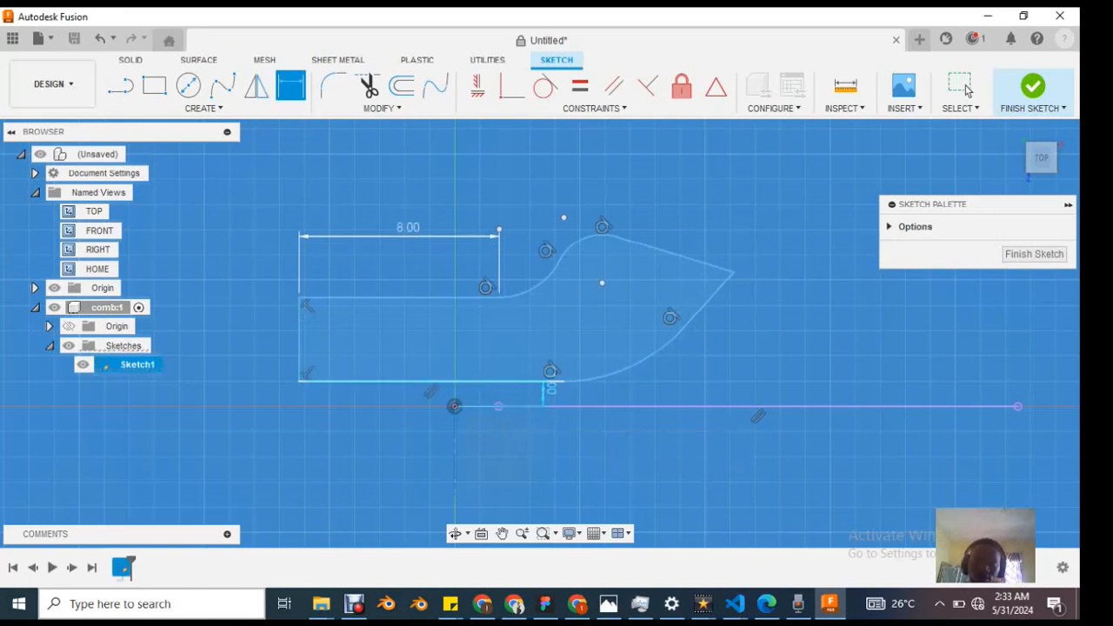
double_click(551, 388)
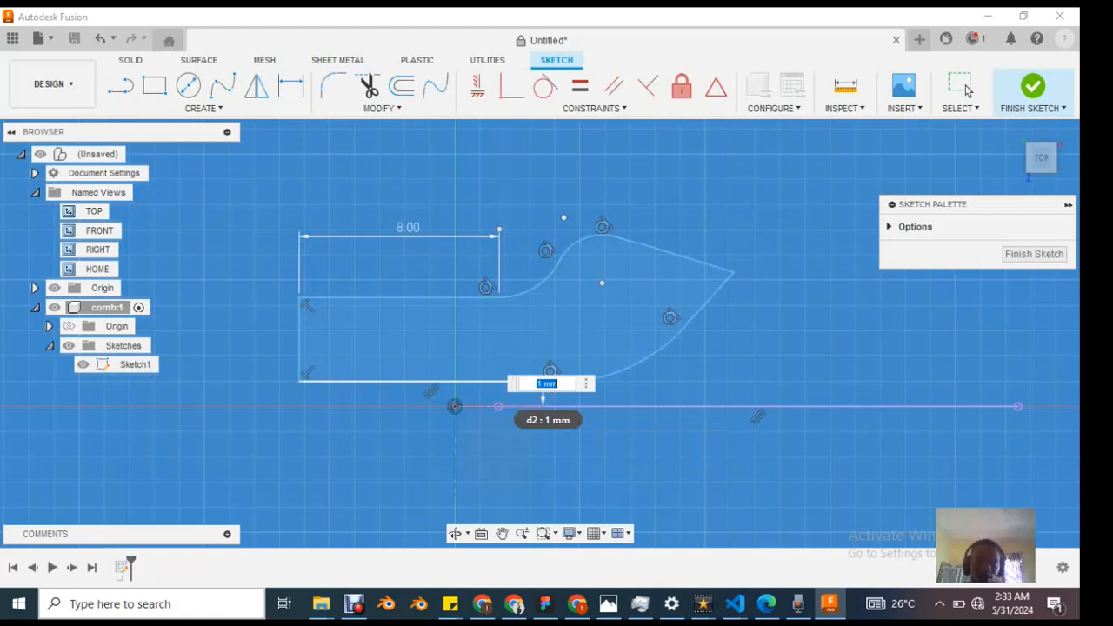
type("0")
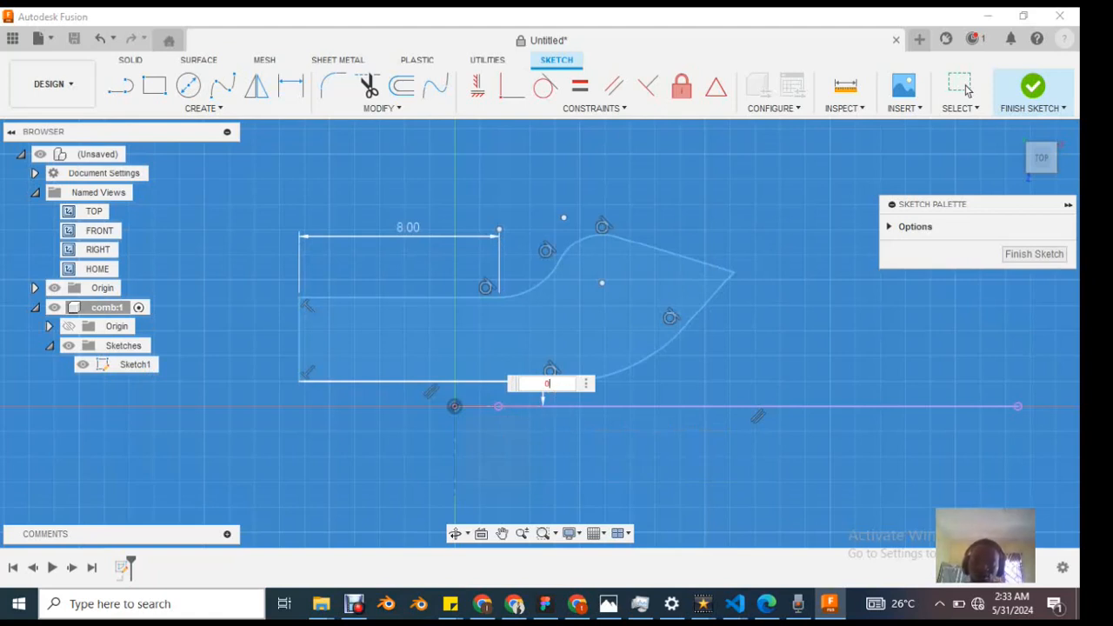
key("Return")
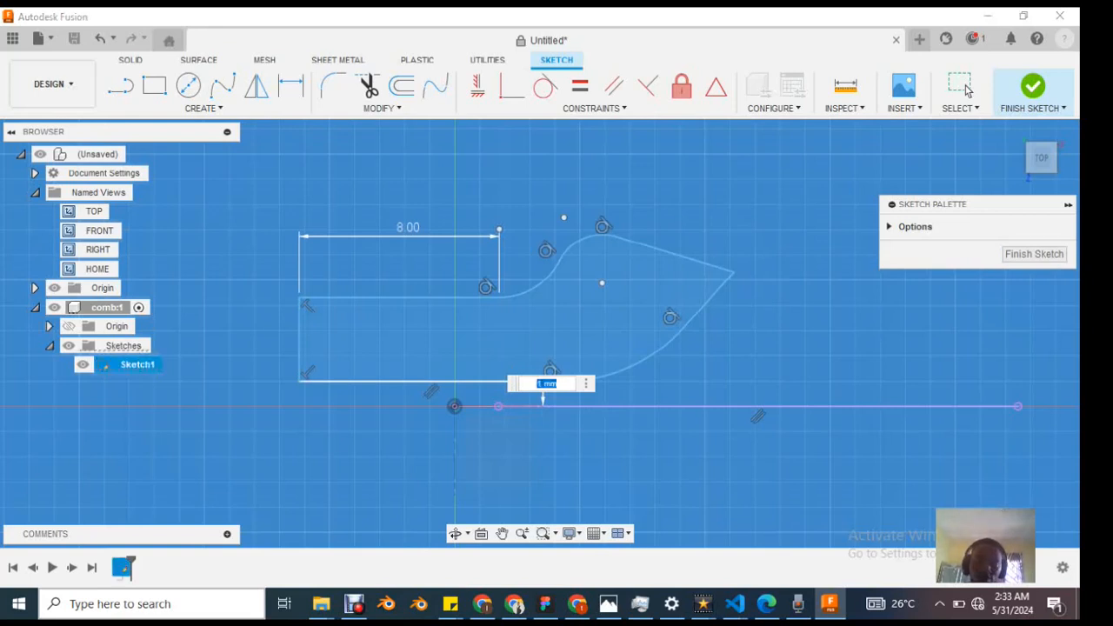
key("Return")
left_click(963, 85)
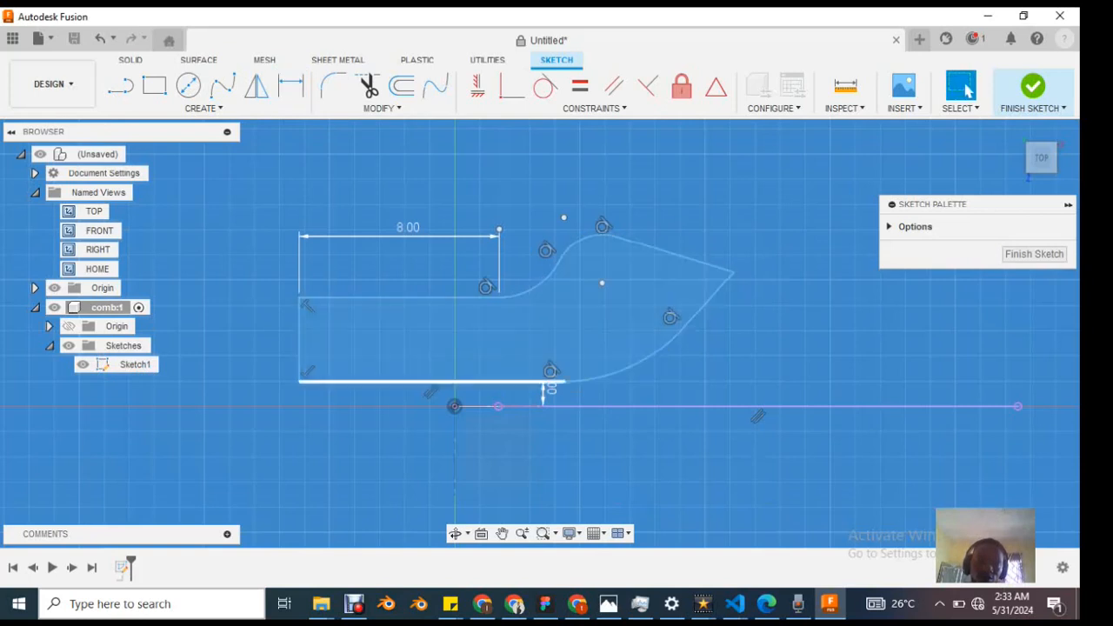
key("ctrl+z")
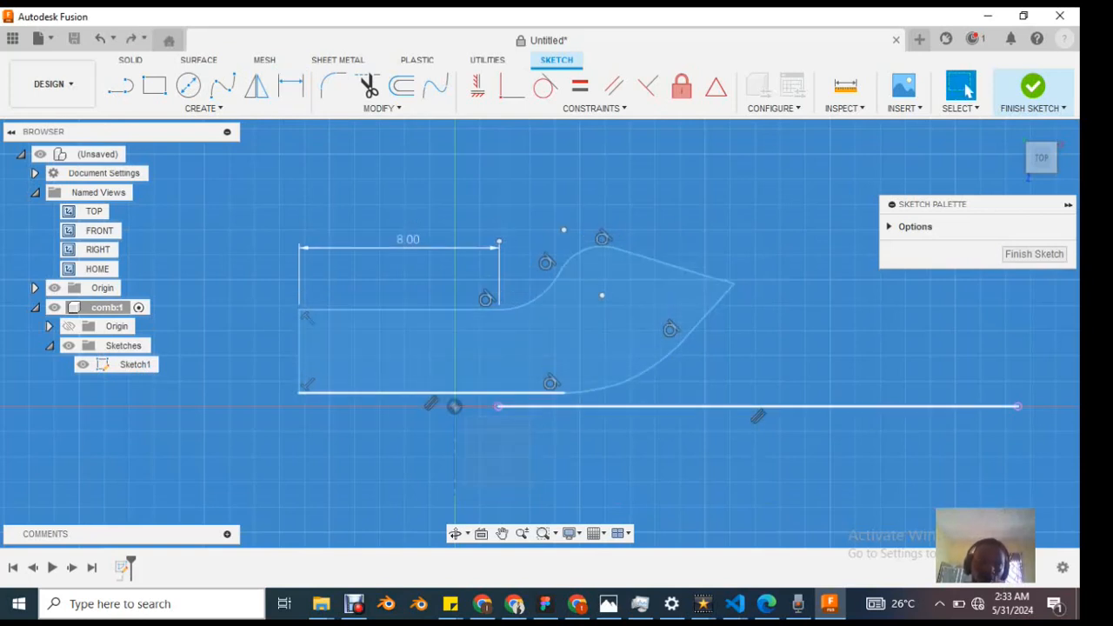
Step: Delete the parallel constraint between the lower straight edge and the separate horizontal line, and move the lower edge slightly upward
scroll(433, 402, "up", 3)
left_click(106, 366)
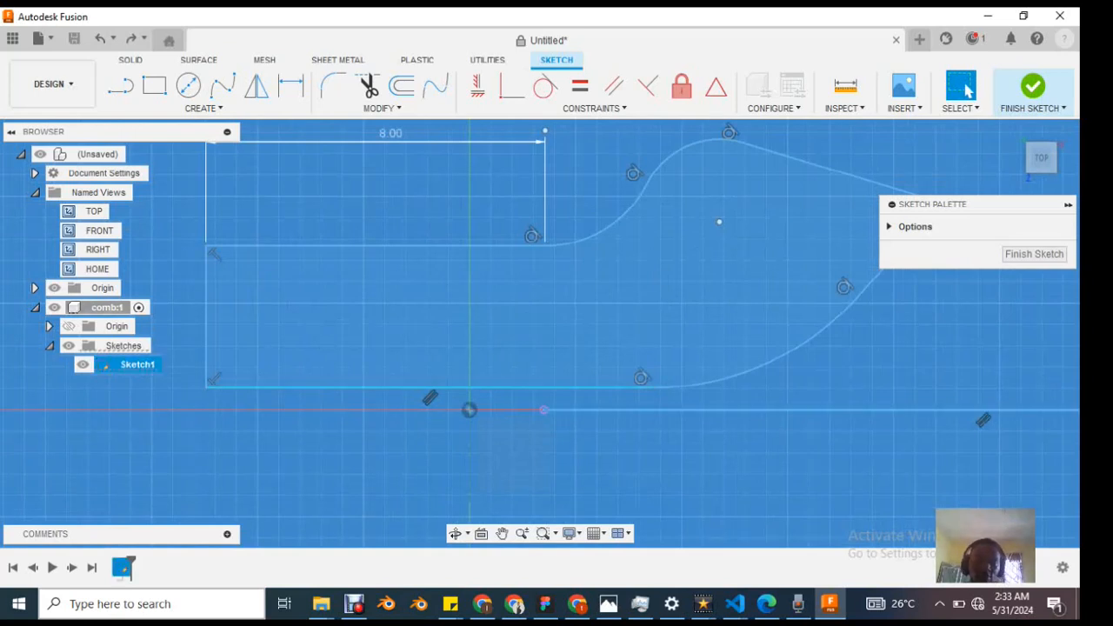
key("Delete")
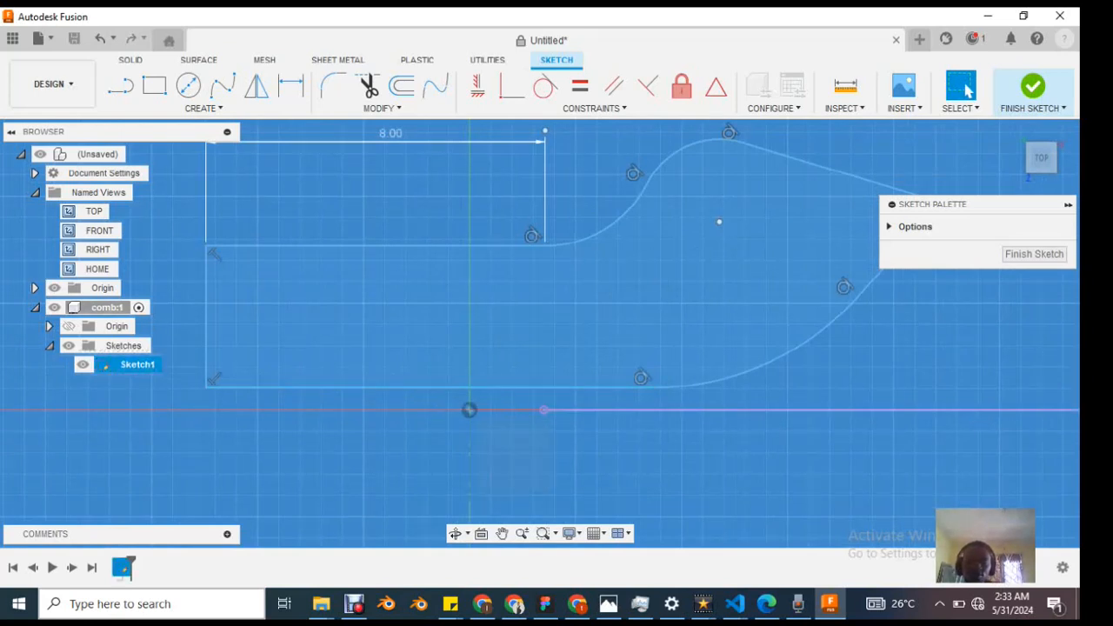
mouse_move(470, 388)
left_mouse_down()
mouse_move(470, 440)
mouse_move(470, 383)
left_mouse_up()
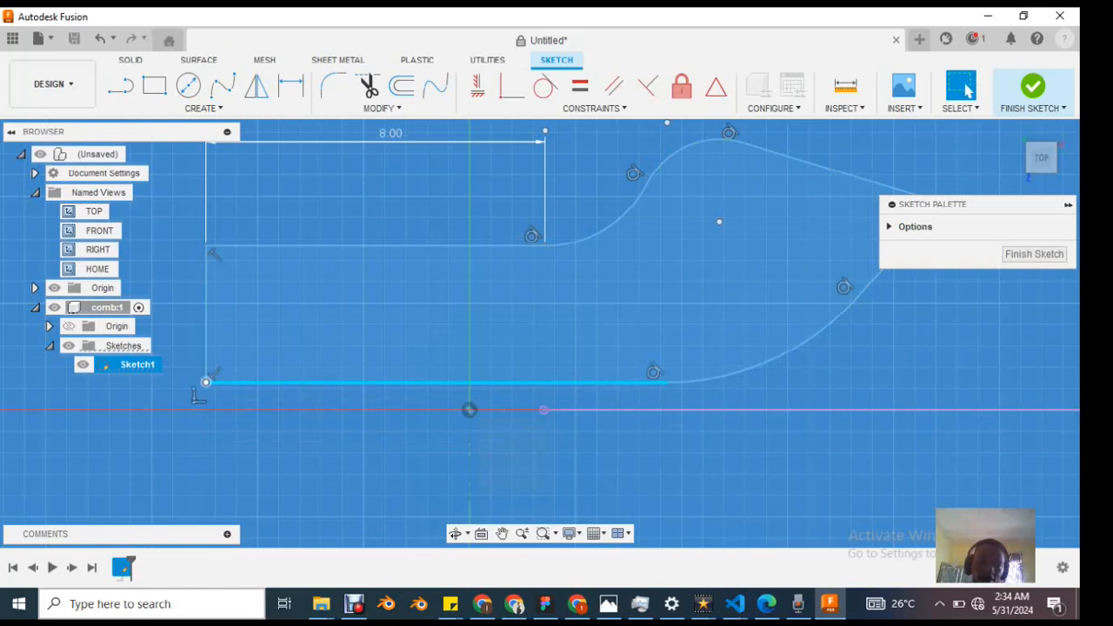
Step: Examine the coincident constraints at both endpoints of the profile's lower straight edge and check the sketch origin
left_click(198, 395)
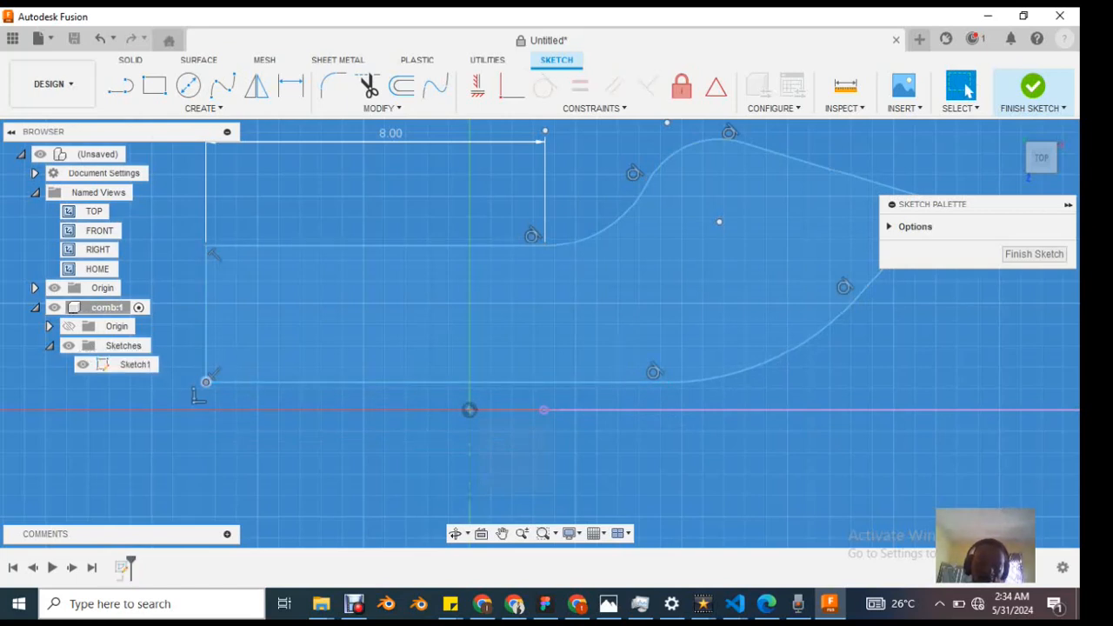
left_click(469, 409)
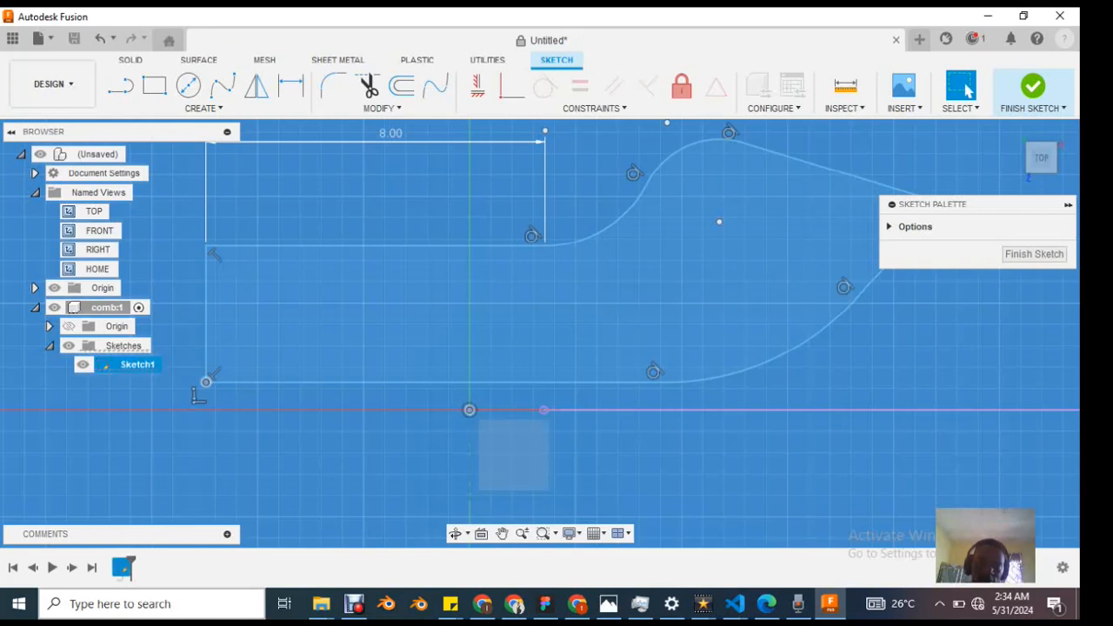
left_click(511, 85)
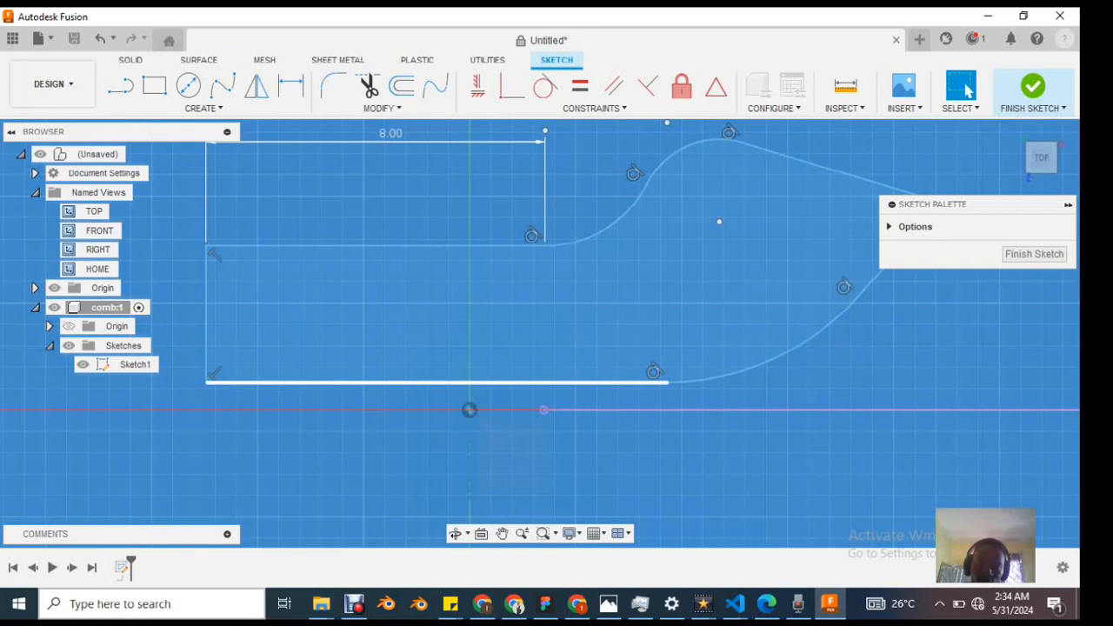
left_click(653, 382)
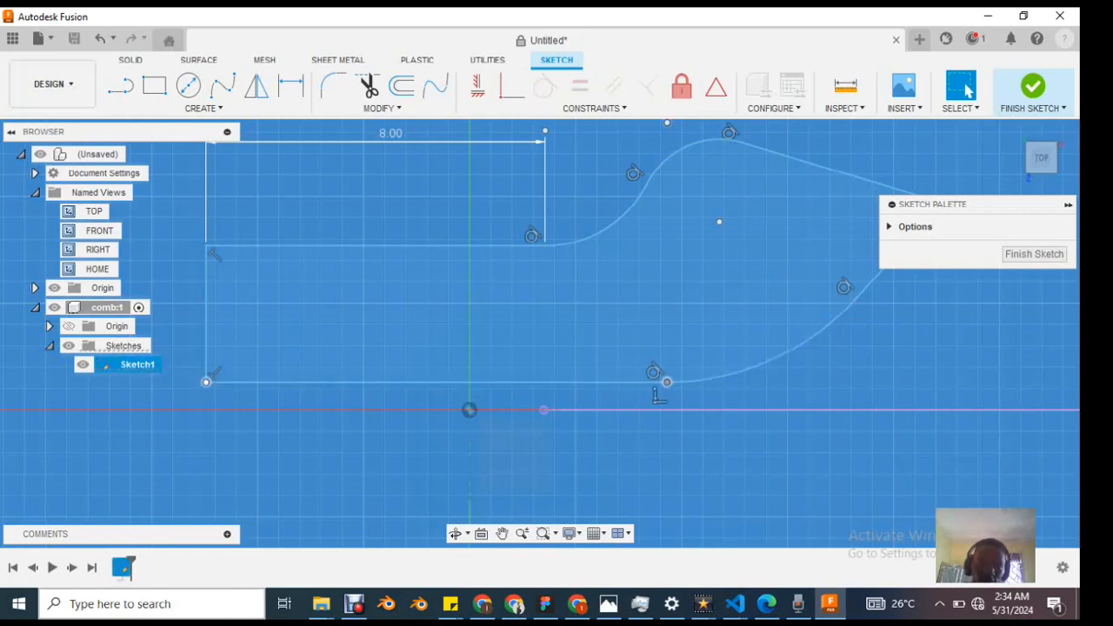
left_click(207, 382, "ctrl")
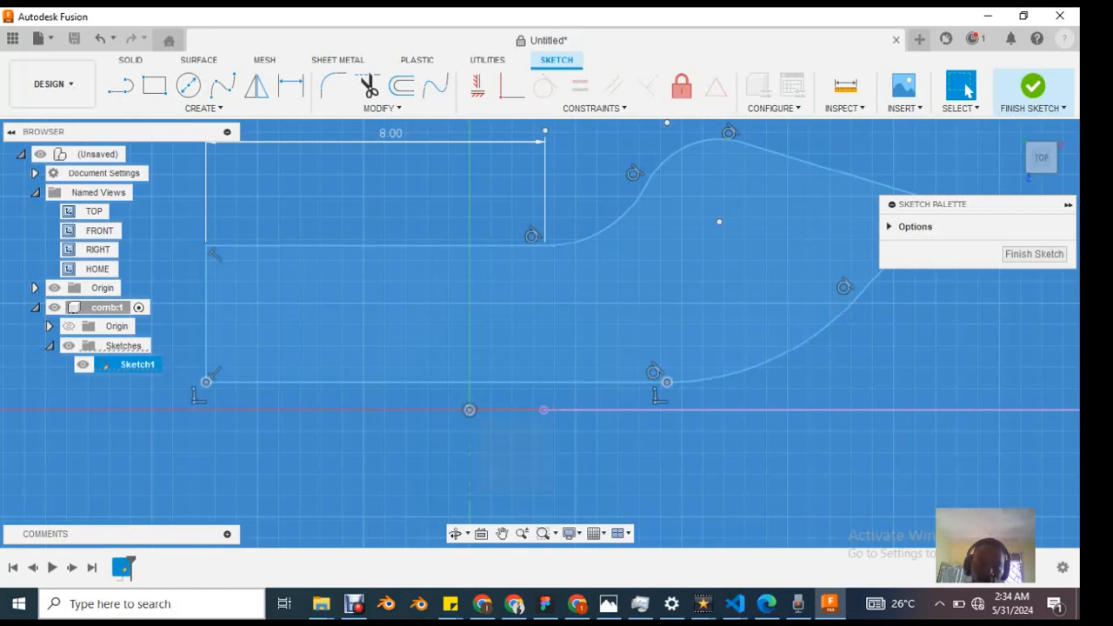
key("Escape")
left_click(470, 410)
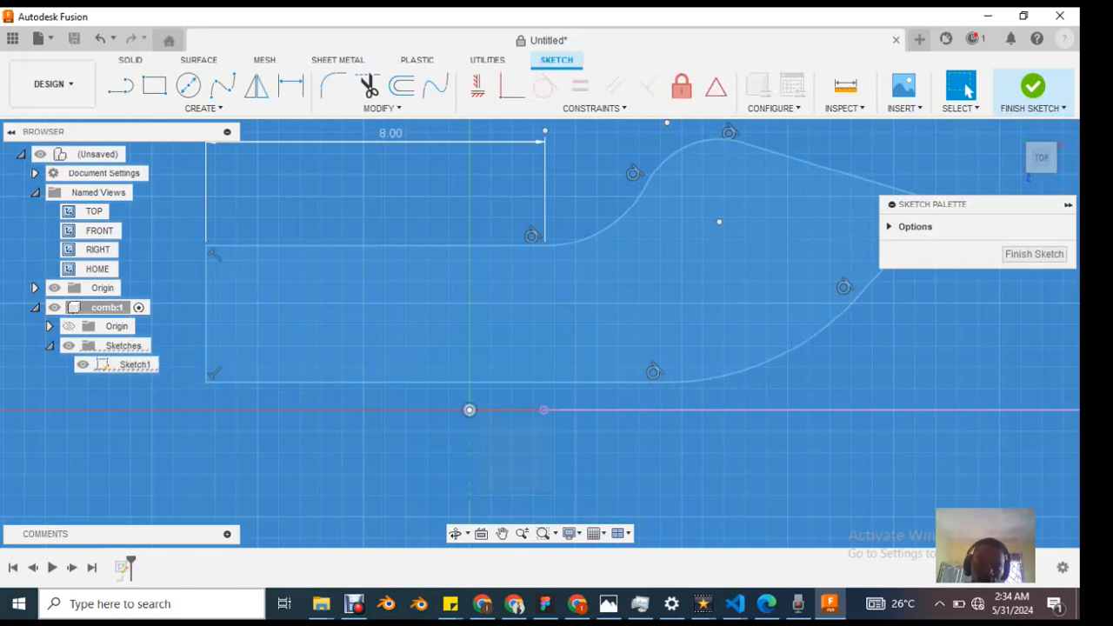
left_click(463, 383)
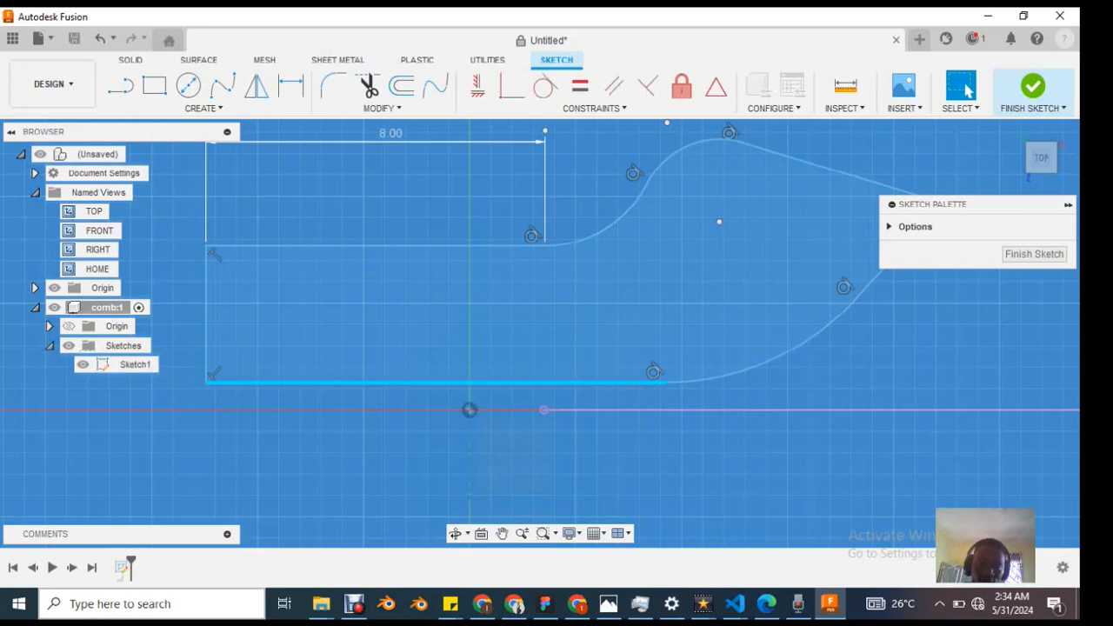
Step: Try the Normal/Centerline toggle on the profile's lower straight edge
right_click(445, 383)
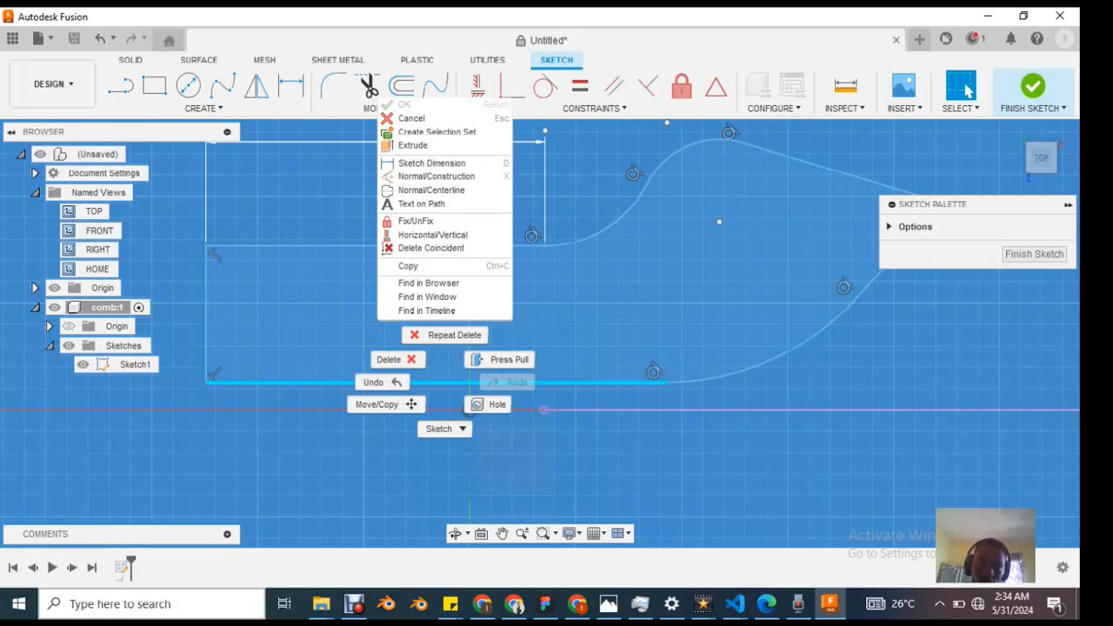
left_click(431, 190)
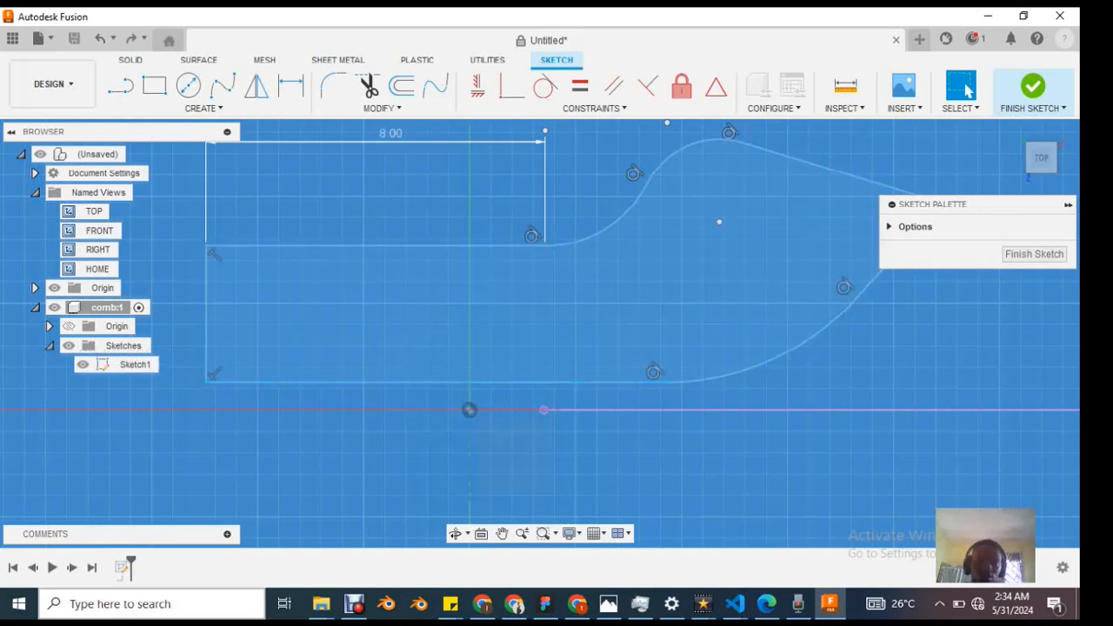
Step: Apply Delete Coincident to the profile's lower straight edge and test its freedom by moving it down and back up
right_click(446, 382)
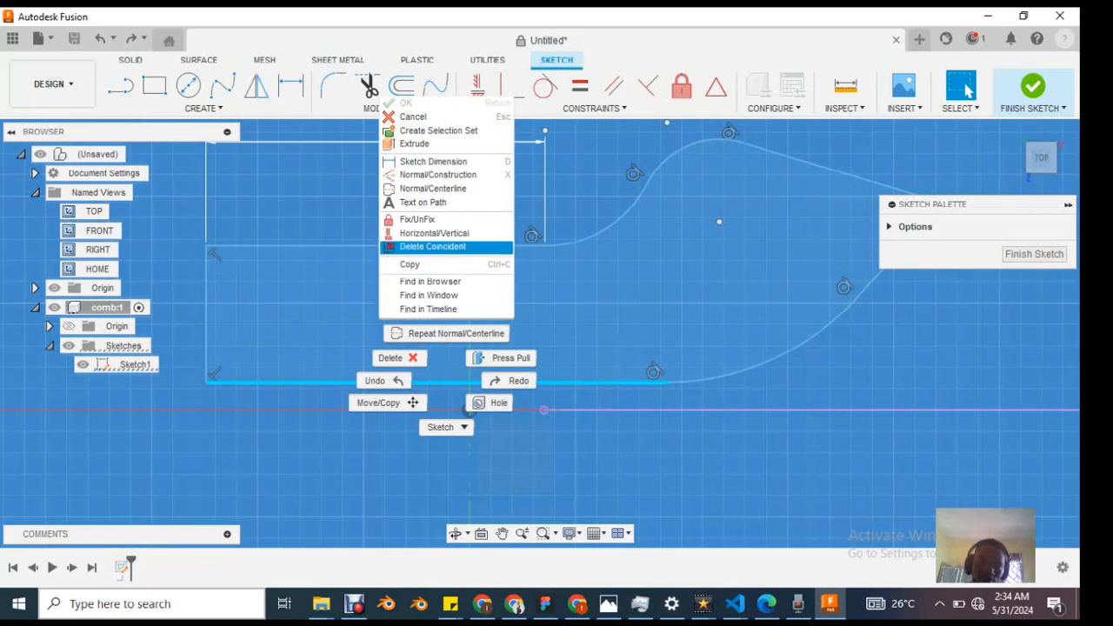
left_click(432, 246)
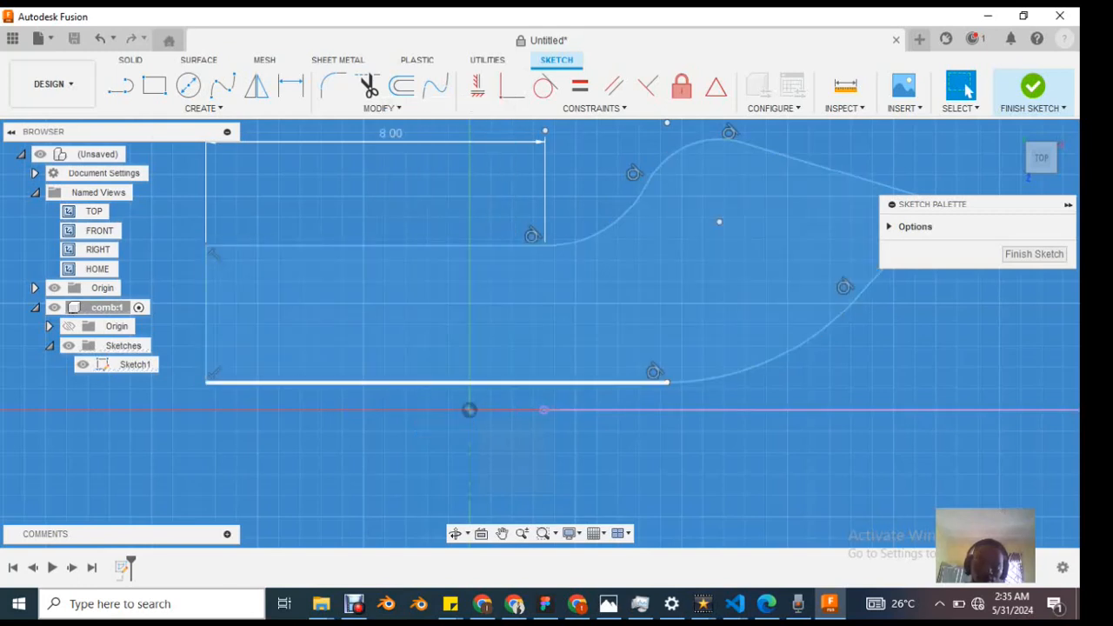
mouse_move(513, 382)
left_mouse_down()
mouse_move(514, 410)
mouse_move(513, 355)
mouse_move(513, 384)
left_mouse_up()
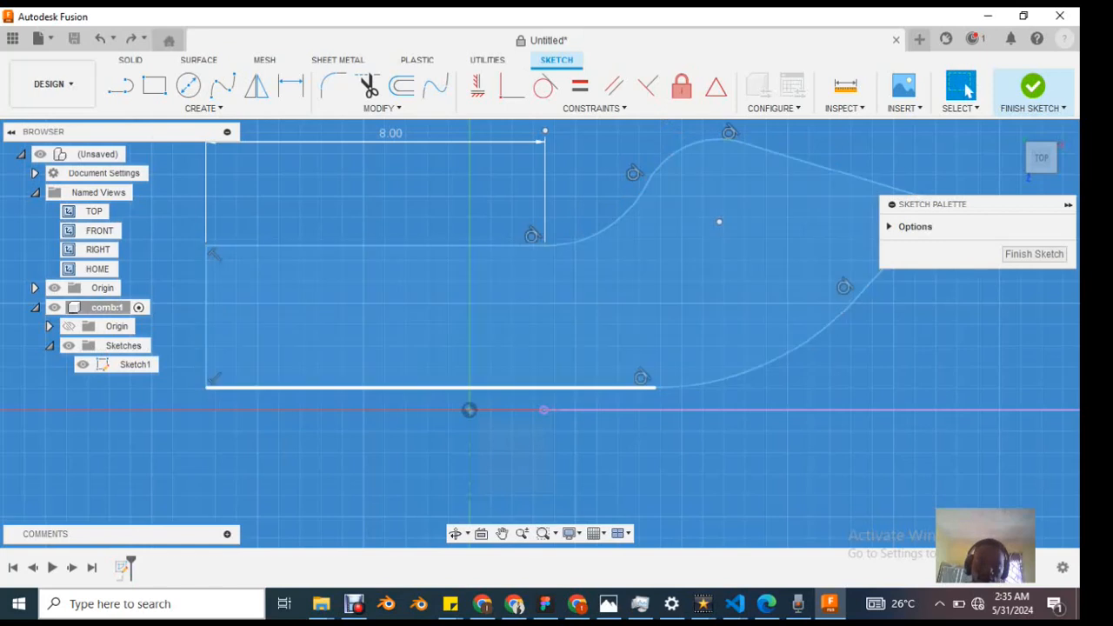
mouse_move(513, 388)
left_mouse_down()
mouse_move(513, 357)
mouse_move(513, 395)
mouse_move(514, 383)
left_mouse_up()
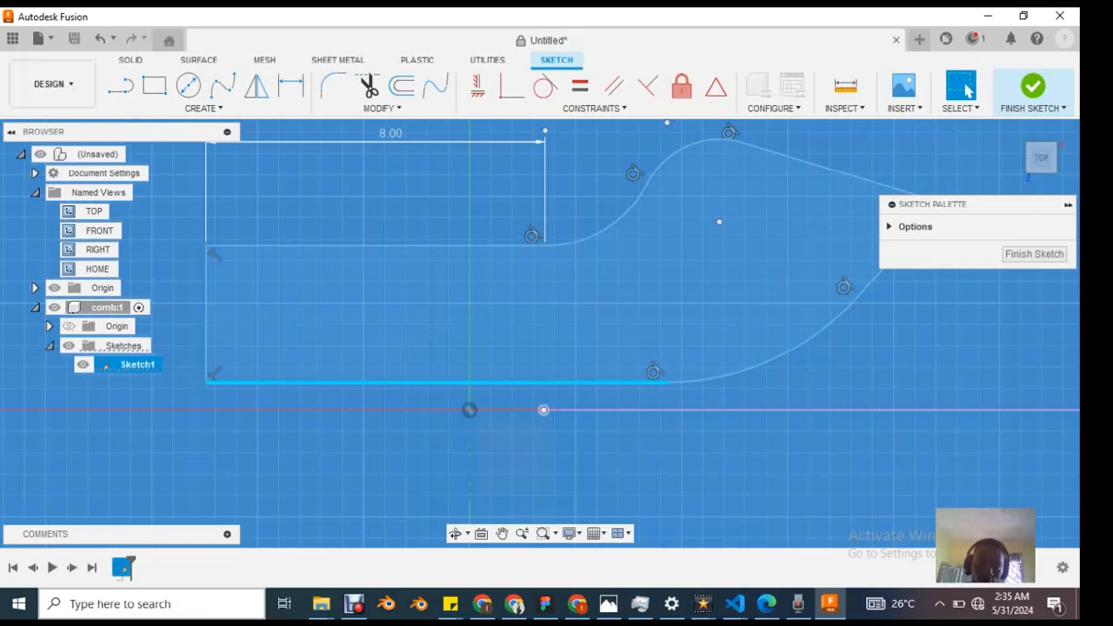
Step: Select the separate horizontal line's endpoint near the origin, try the Fix/UnFix constraint, and leave the command
left_click(555, 421)
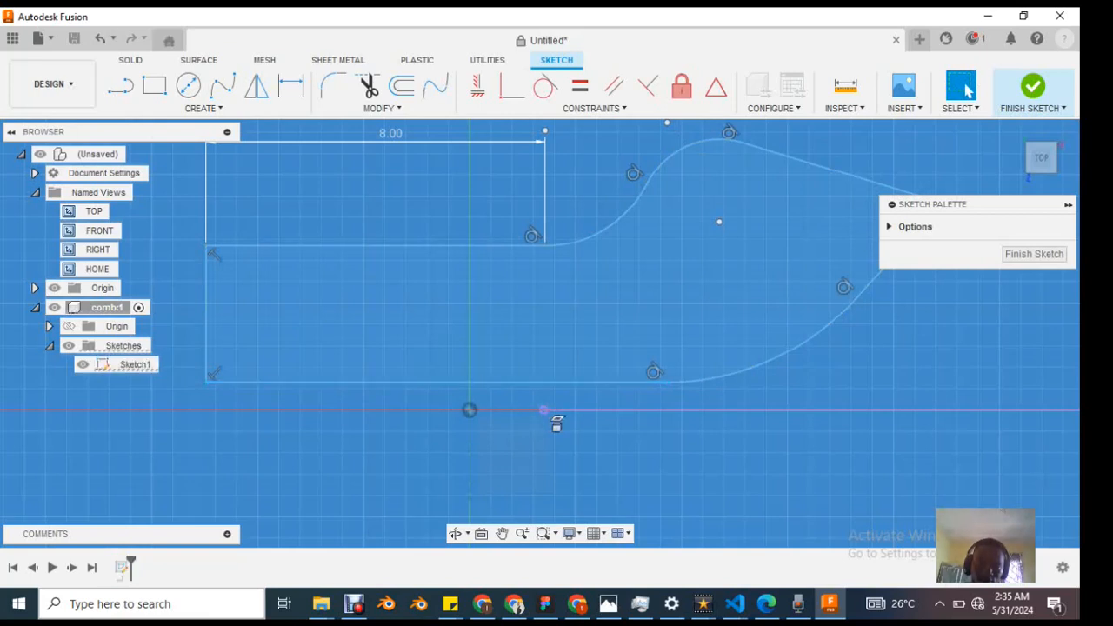
left_click_drag(530, 396, 607, 441)
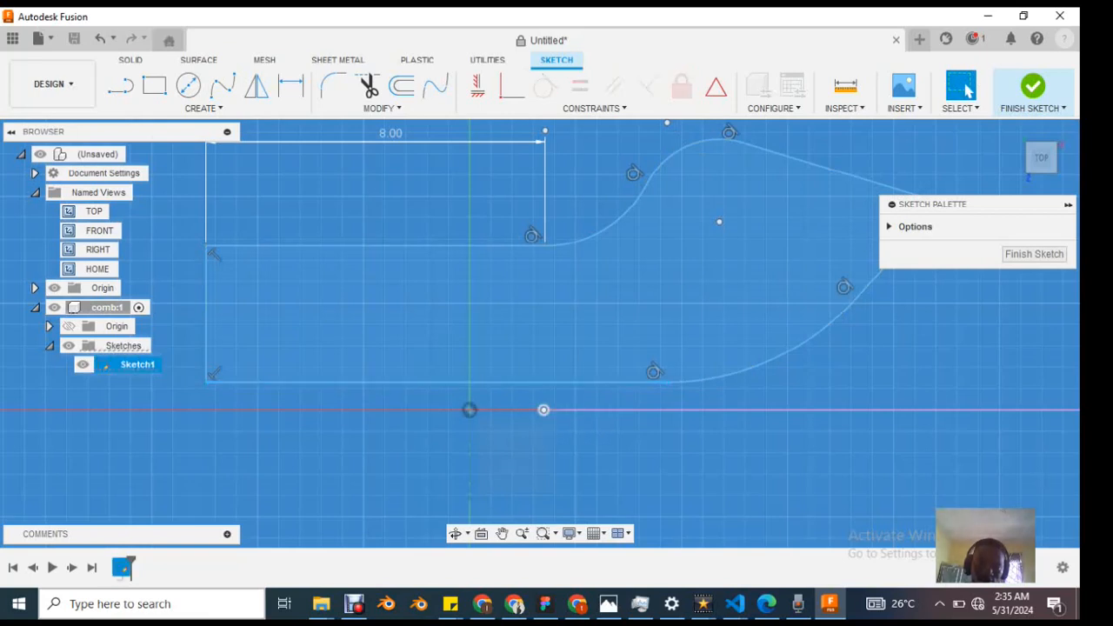
left_click(556, 424)
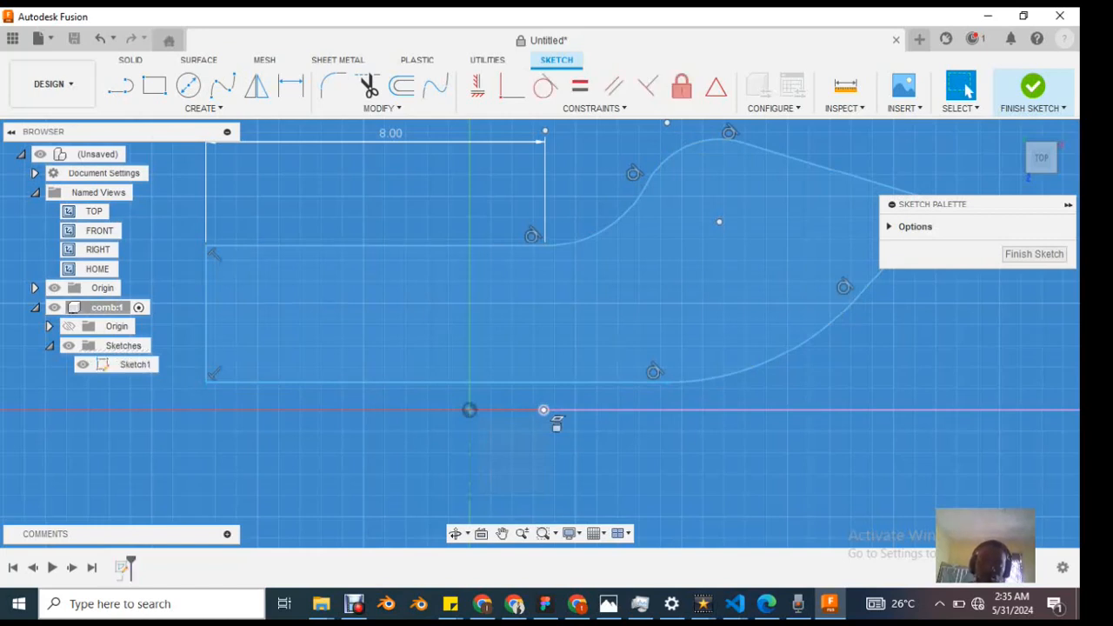
left_click(682, 86)
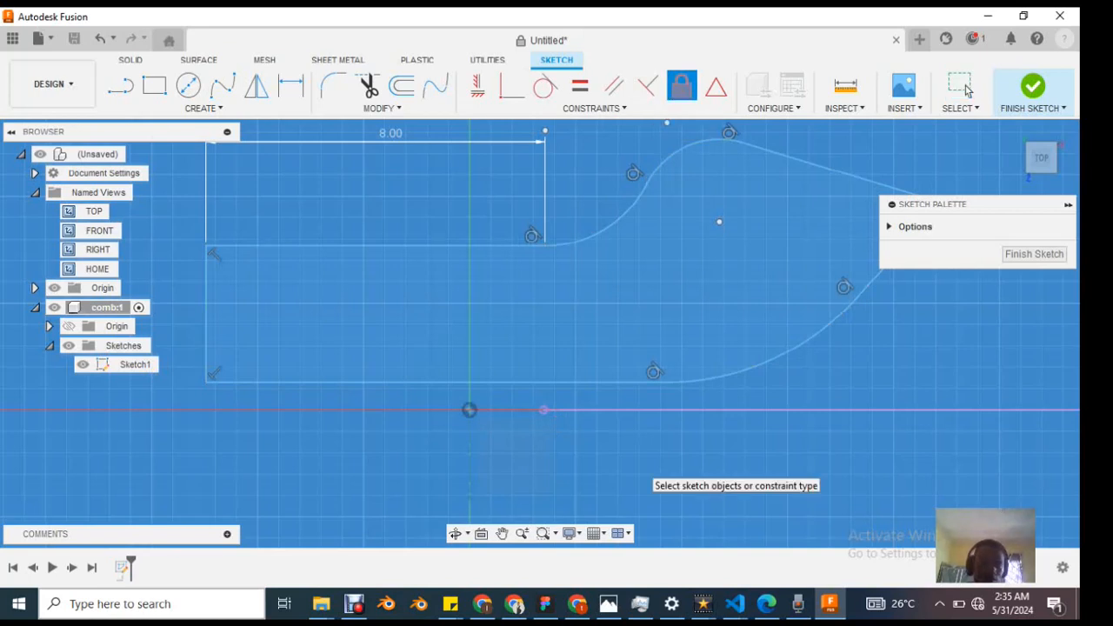
left_click(962, 85)
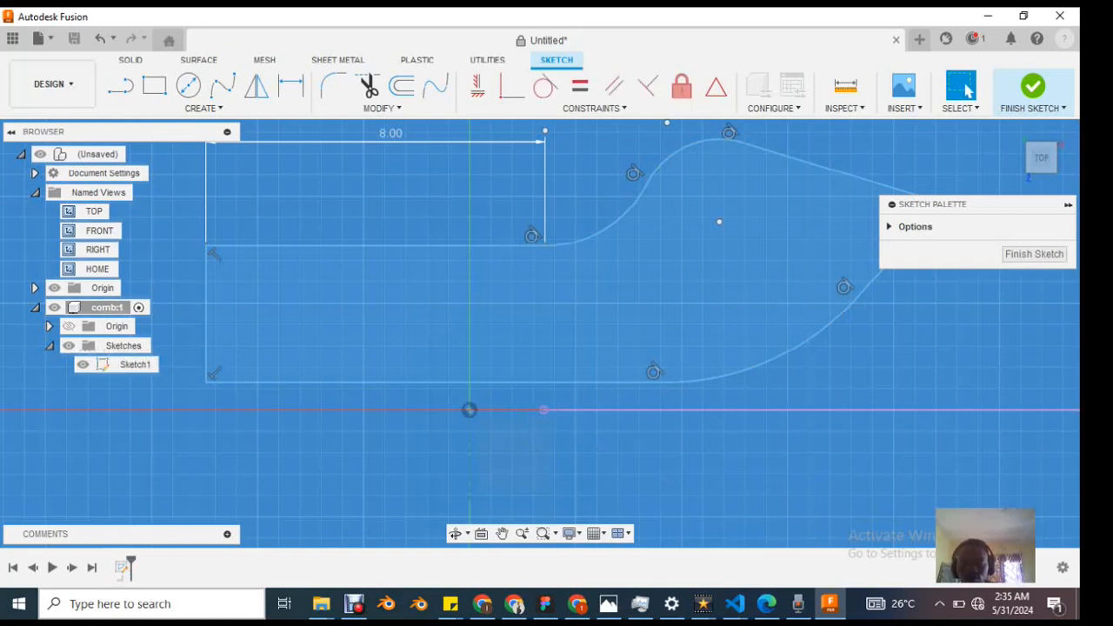
Step: Apply a MidPoint constraint between the profile's lower straight edge and the sketch origin
left_click(611, 410)
left_click(600, 383, "ctrl")
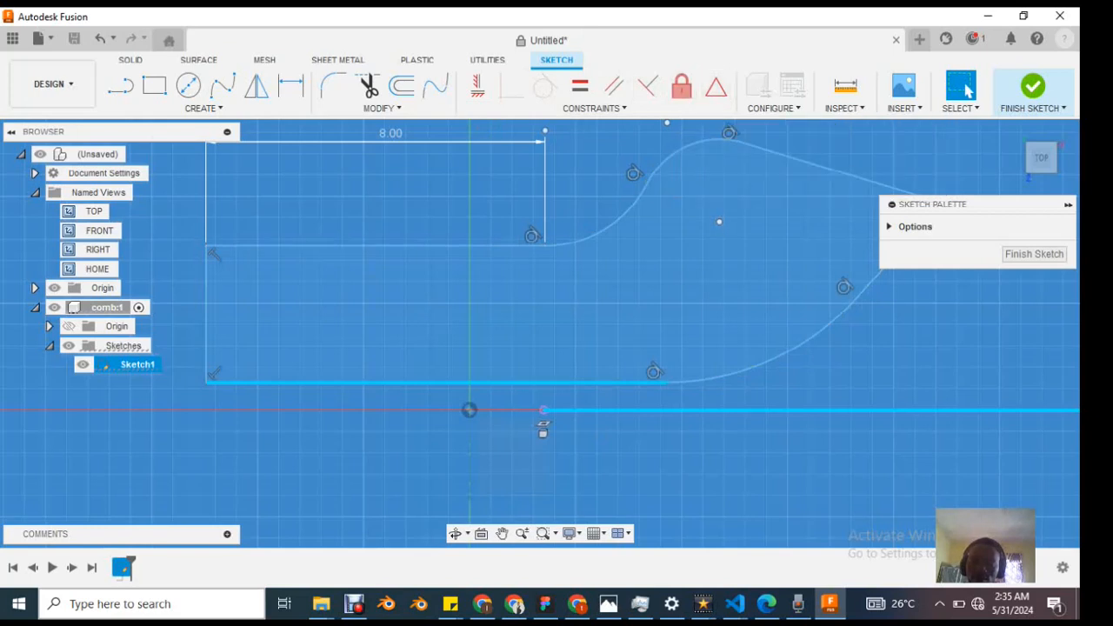
left_click(513, 383)
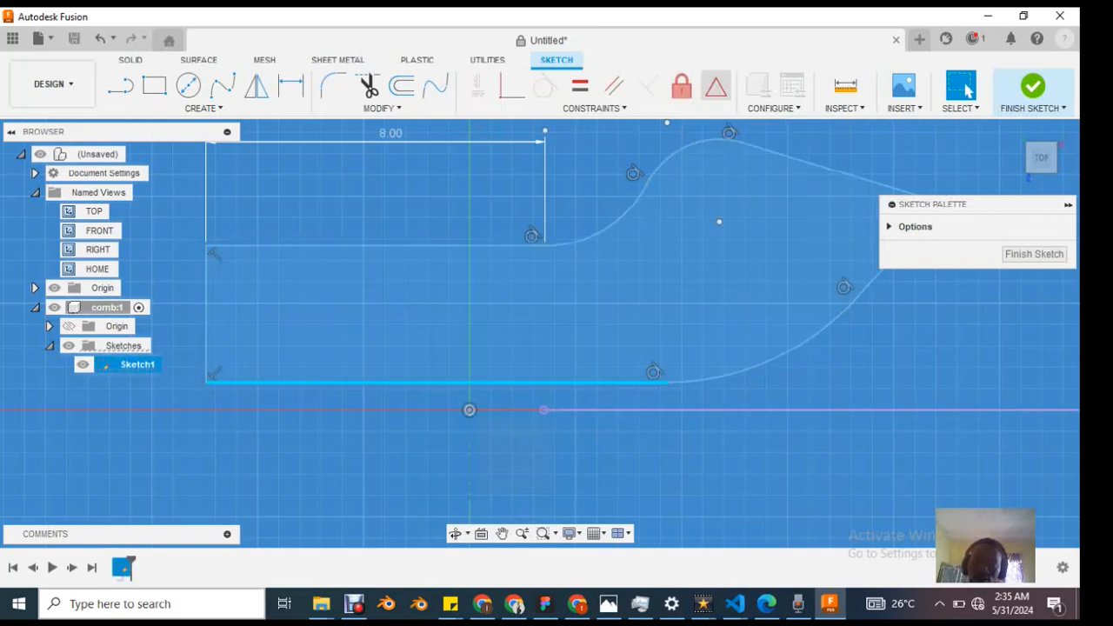
left_click(716, 87)
scroll(576, 364, "up", 1)
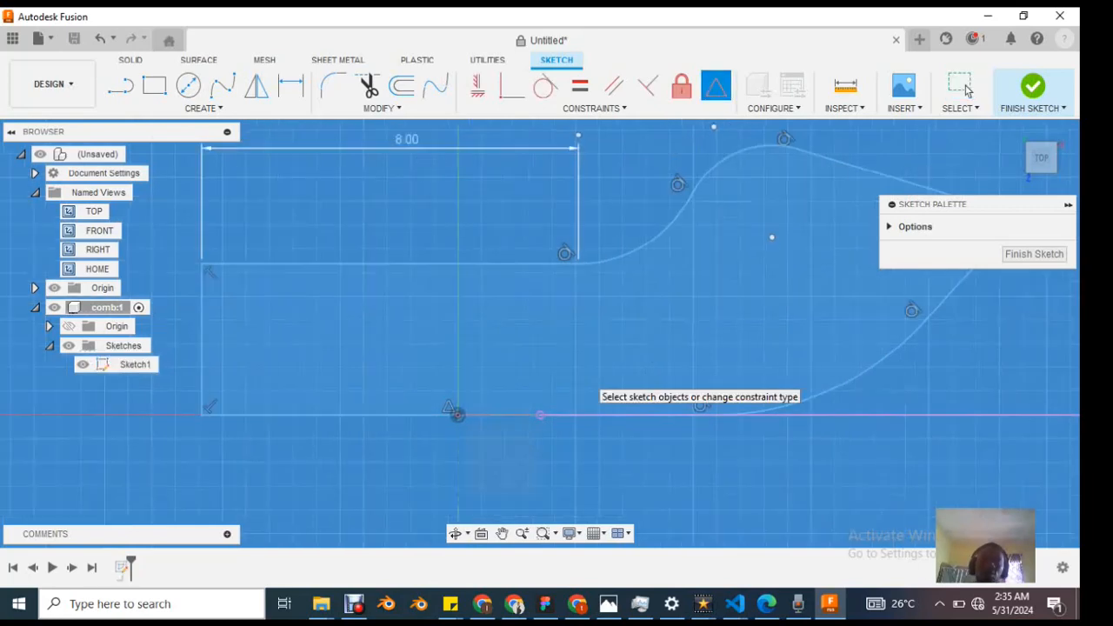
Step: Examine the comb profile and its midpoint anchor at the origin from closer, farther and rotated viewpoints
scroll(575, 363, "down", 5)
scroll(501, 407, "up", 3)
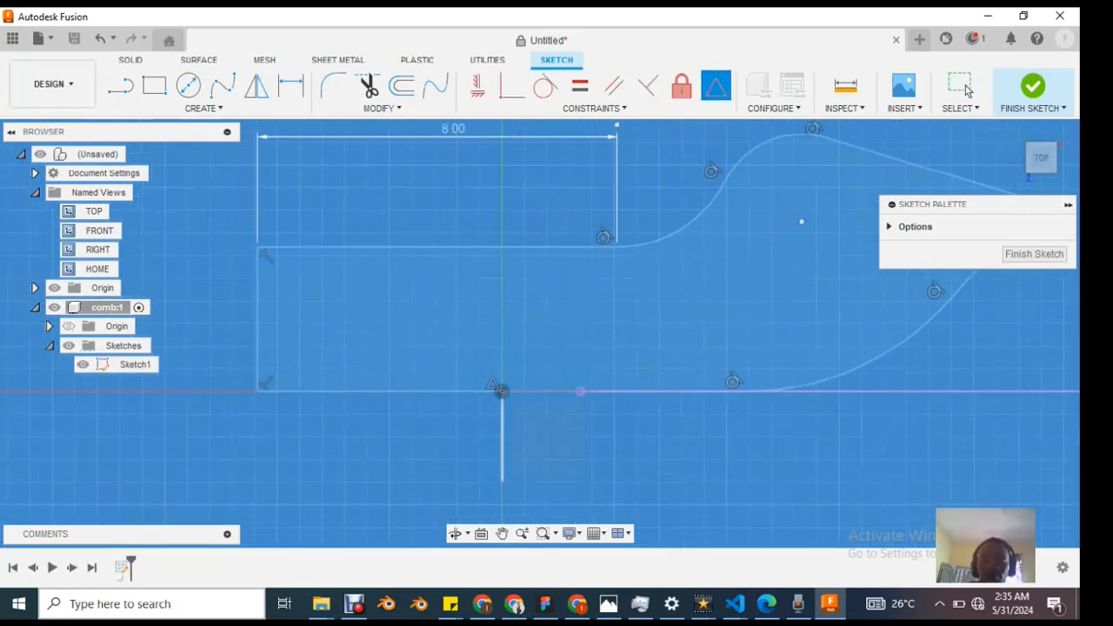
scroll(501, 390, "up", 2)
scroll(513, 401, "down", 4)
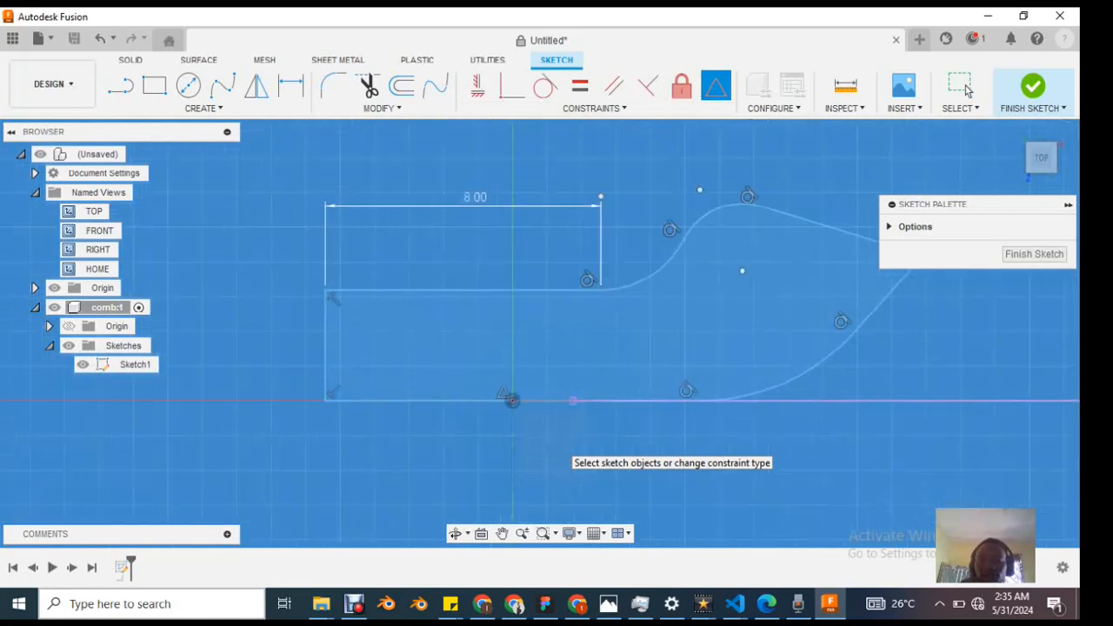
mouse_move(713, 474)
middle_mouse_down()
mouse_move(722, 343)
mouse_move(635, 370)
mouse_move(530, 374)
mouse_move(678, 318)
mouse_move(744, 346)
mouse_move(548, 380)
mouse_move(522, 322)
mouse_move(731, 348)
mouse_move(801, 435)
middle_mouse_up()
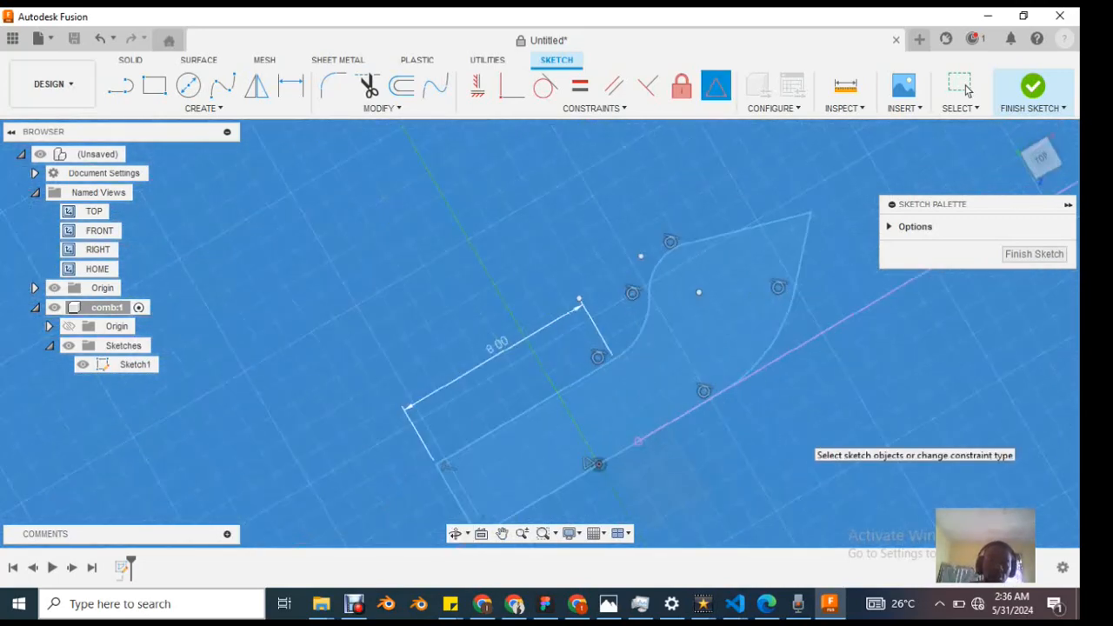
scroll(749, 425, "up", 1)
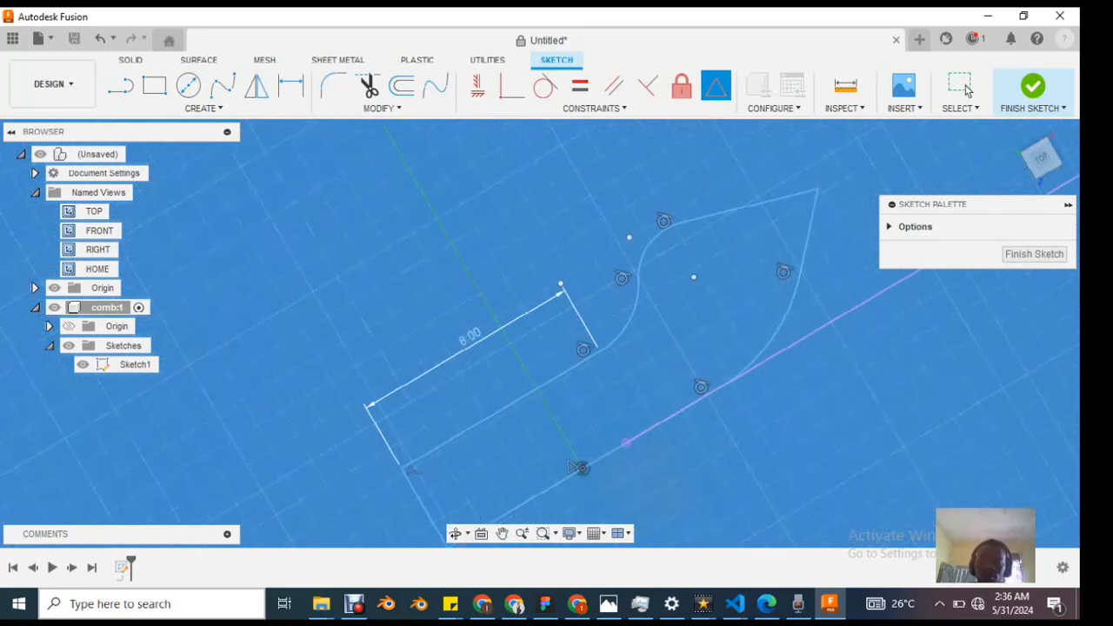
scroll(746, 432, "up", 1)
scroll(745, 432, "down", 4)
right_click(584, 200)
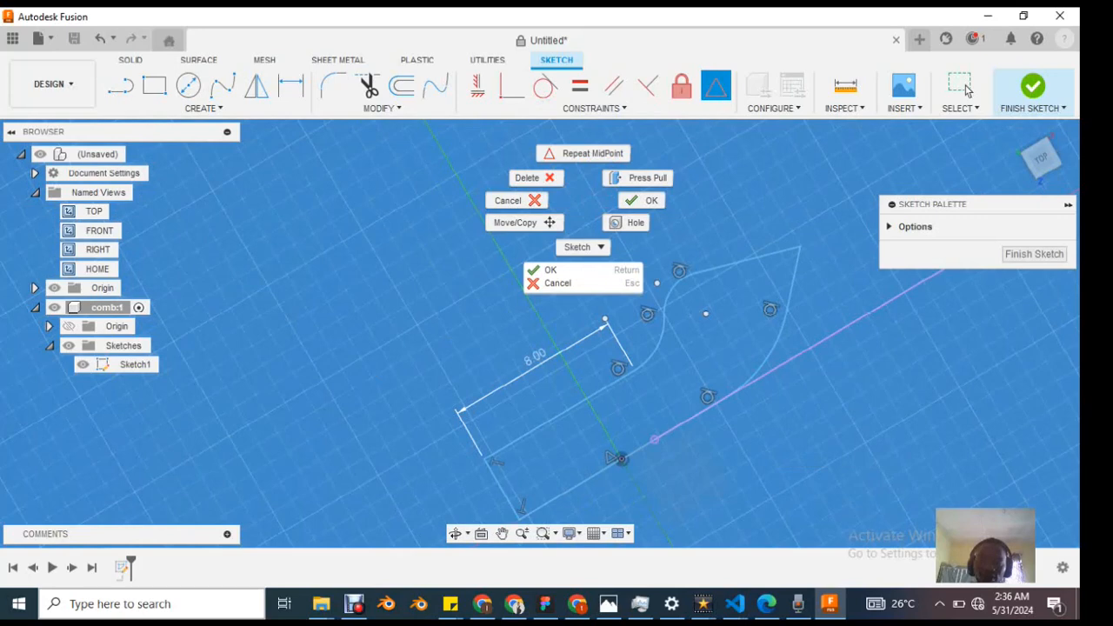
key("Escape")
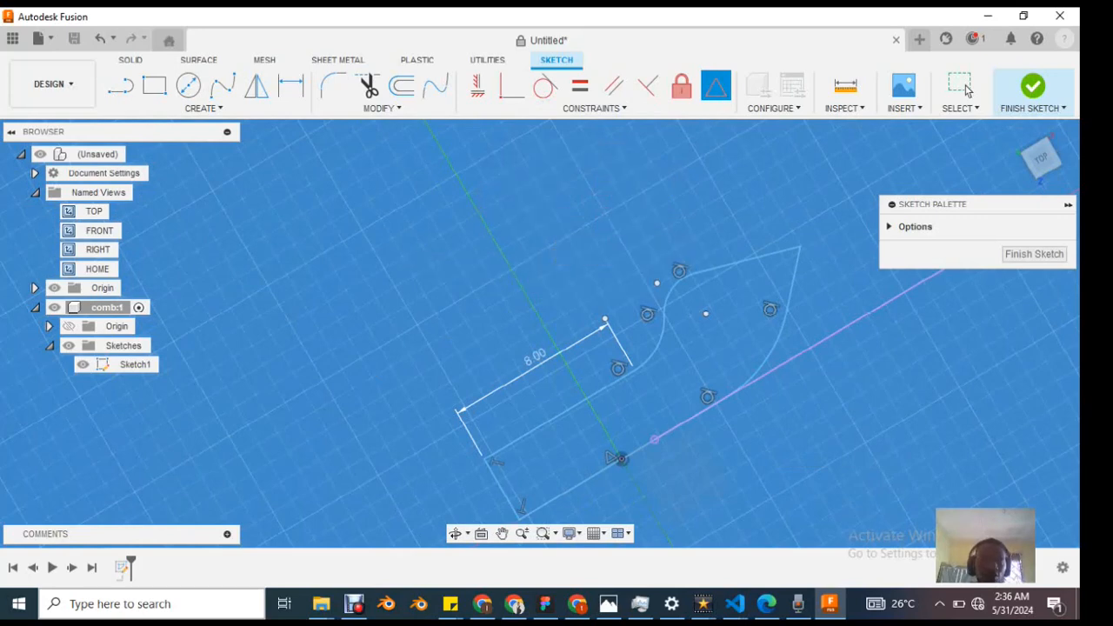
Step: Compare the TOP named view with the home view, finishing in TOP with the whole comb profile centred
left_click(94, 212)
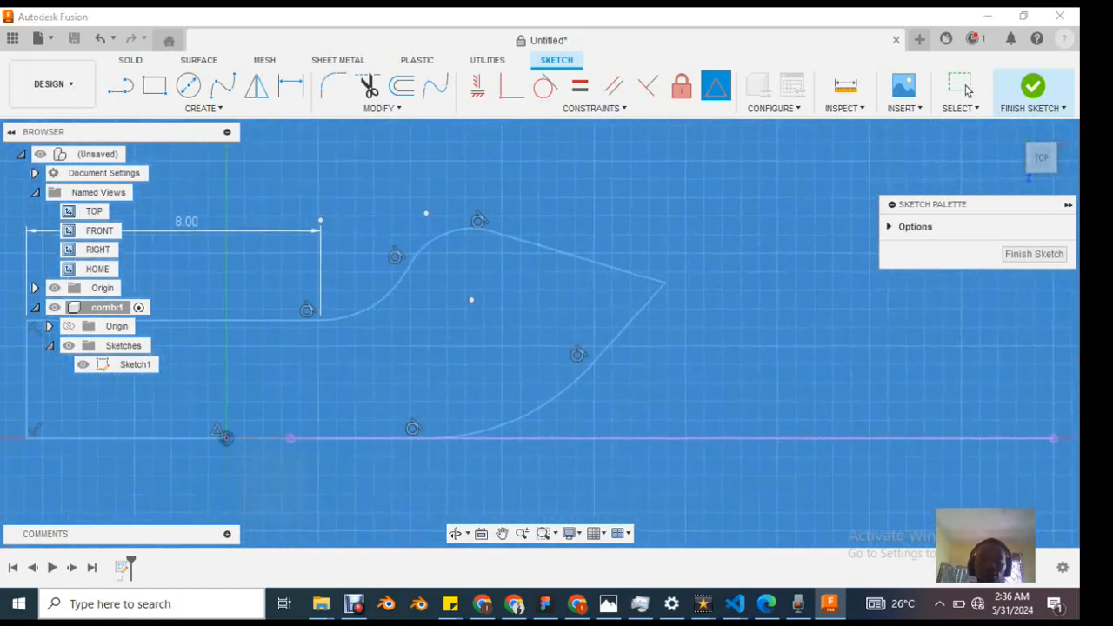
left_click(1015, 130)
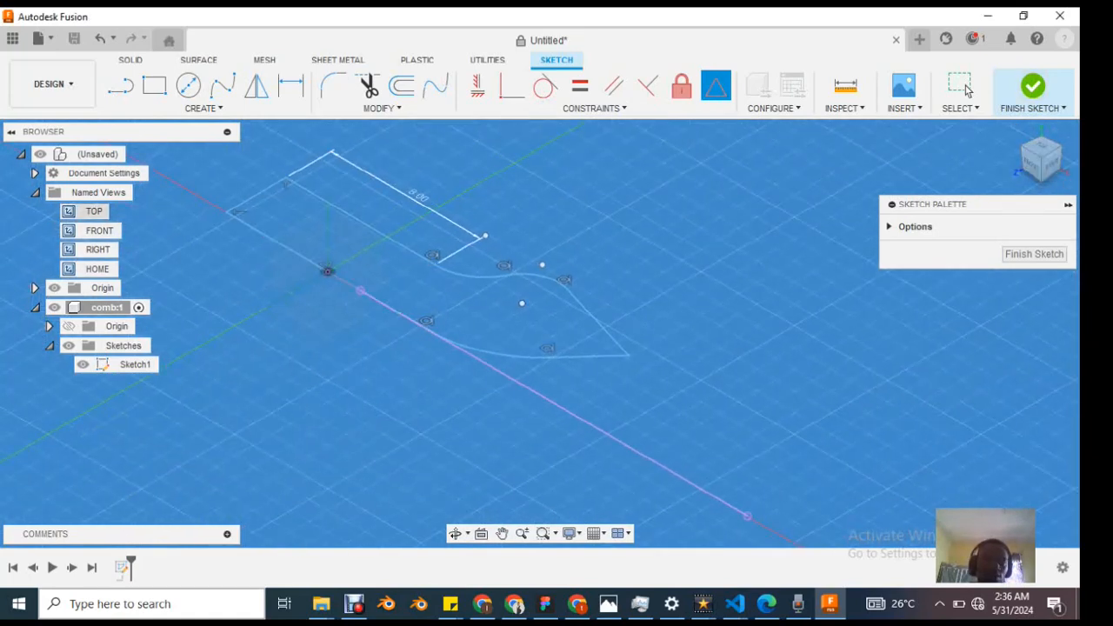
left_click(94, 211)
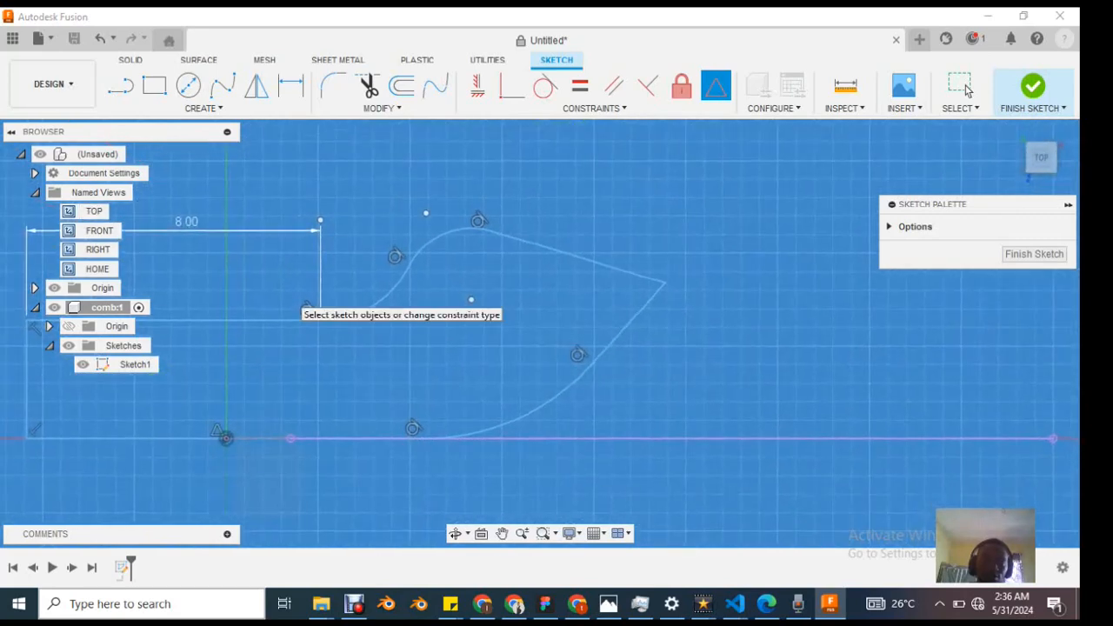
middle_click_drag(291, 295, 298, 296)
middle_click_drag(425, 325, 668, 324)
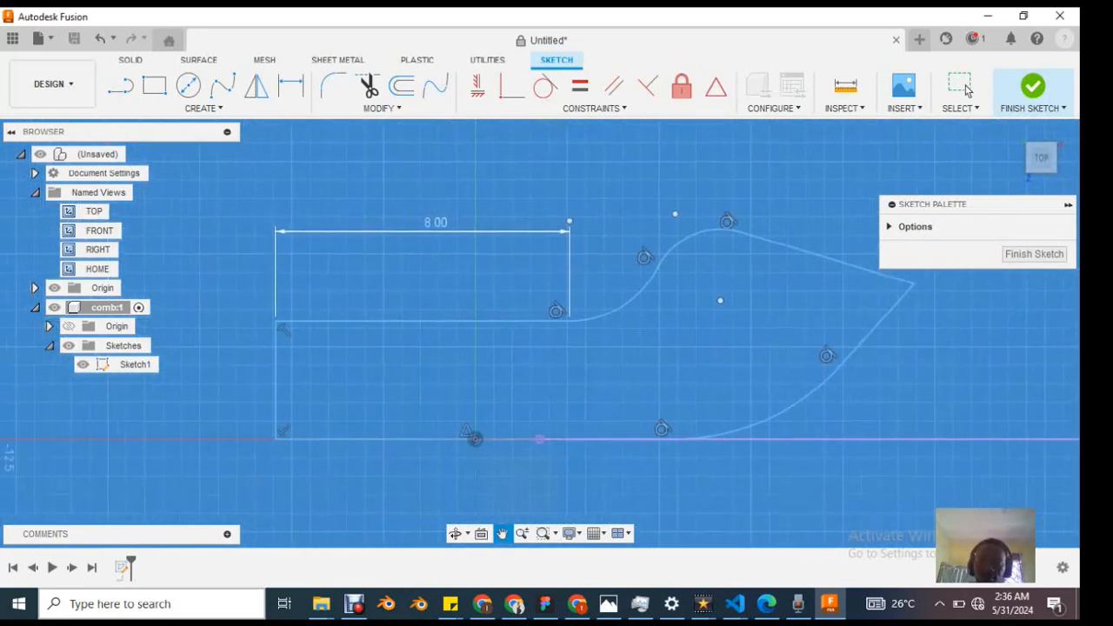
scroll(668, 324, "down", 3)
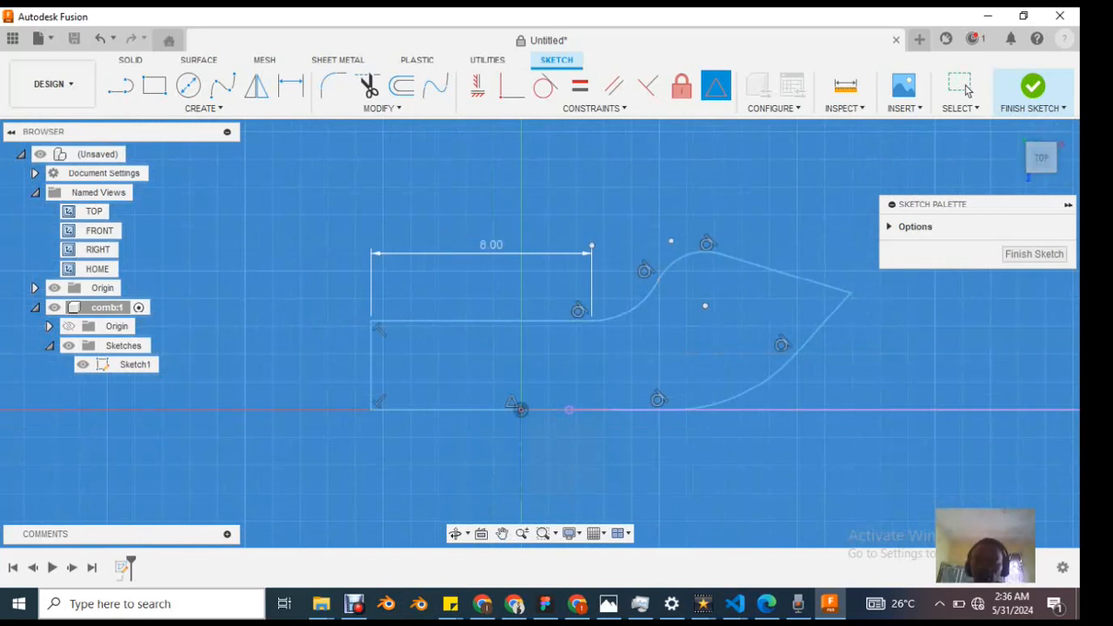
scroll(724, 303, "down", 1)
scroll(731, 304, "up", 2)
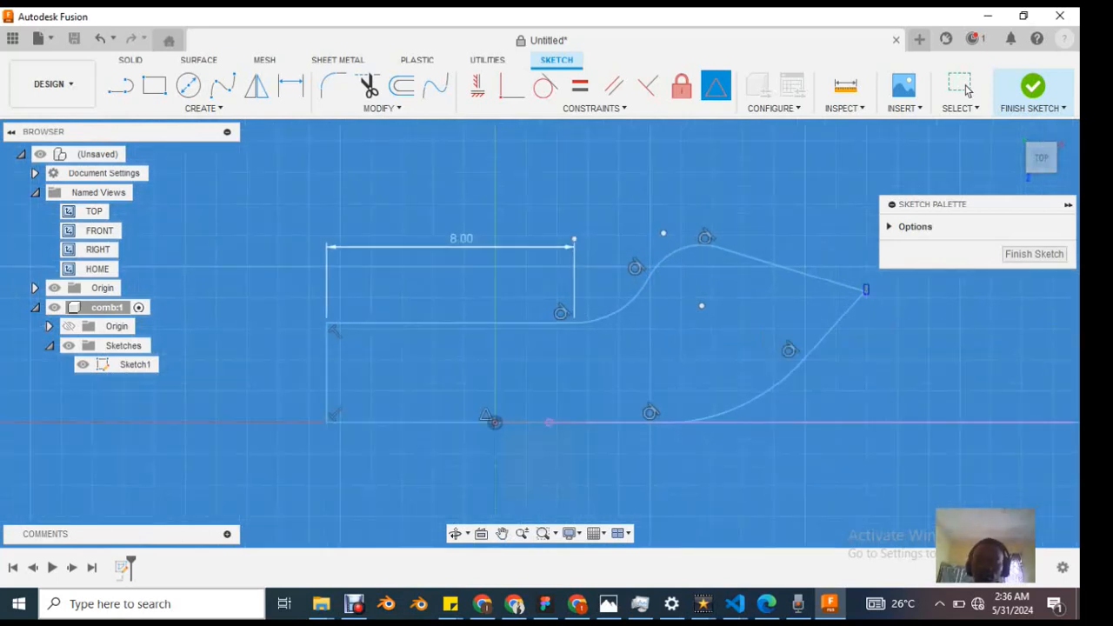
Step: Test the freedom of the comb profile's pointed tip by moving it slightly inward, and undo the move
left_click_drag(864, 244, 859, 294)
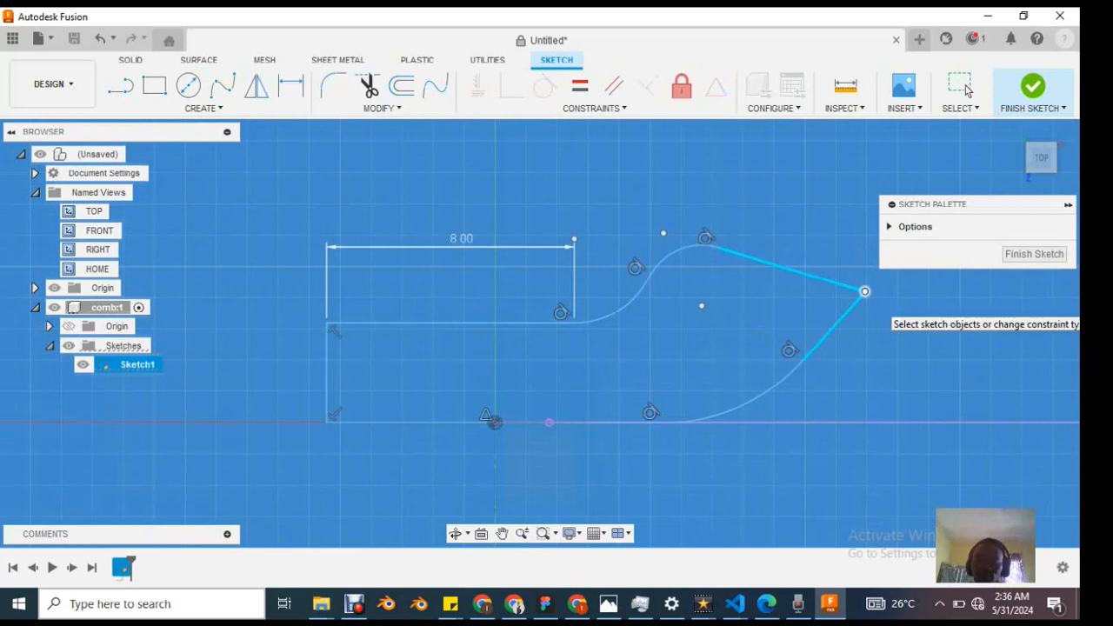
left_click(966, 90)
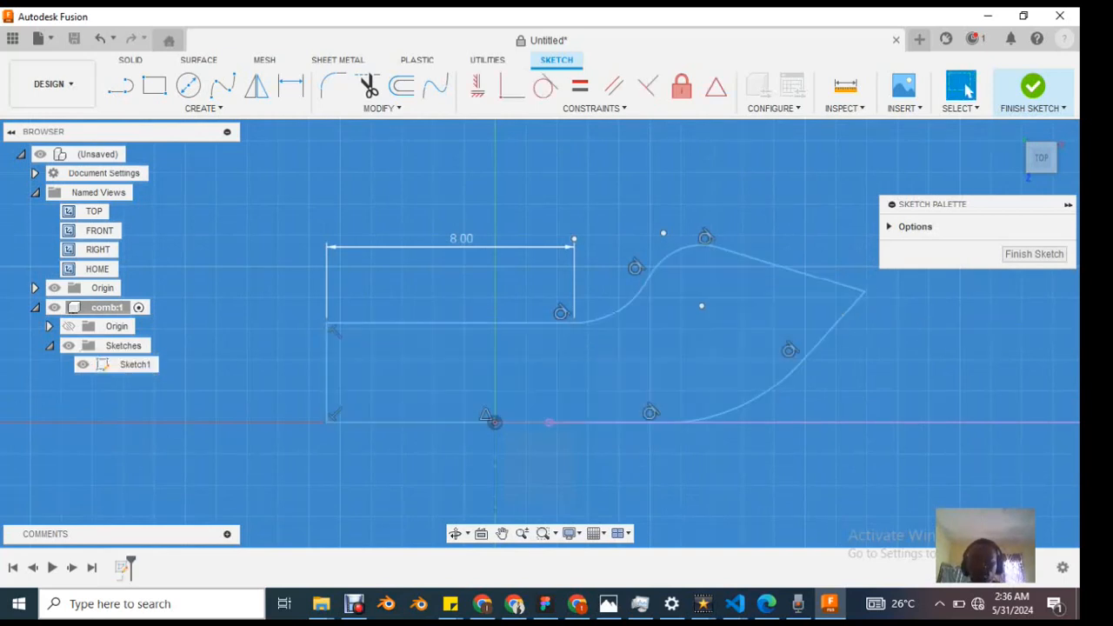
mouse_move(864, 292)
left_mouse_down()
mouse_move(930, 360)
mouse_move(836, 297)
left_mouse_up()
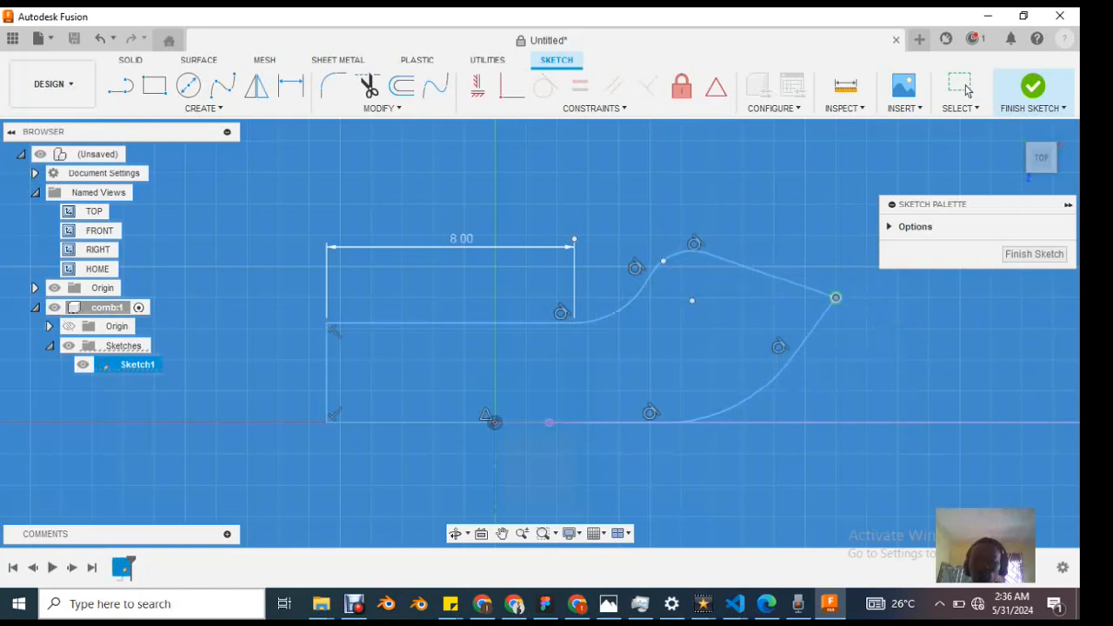
left_click(966, 90)
key("ctrl+z")
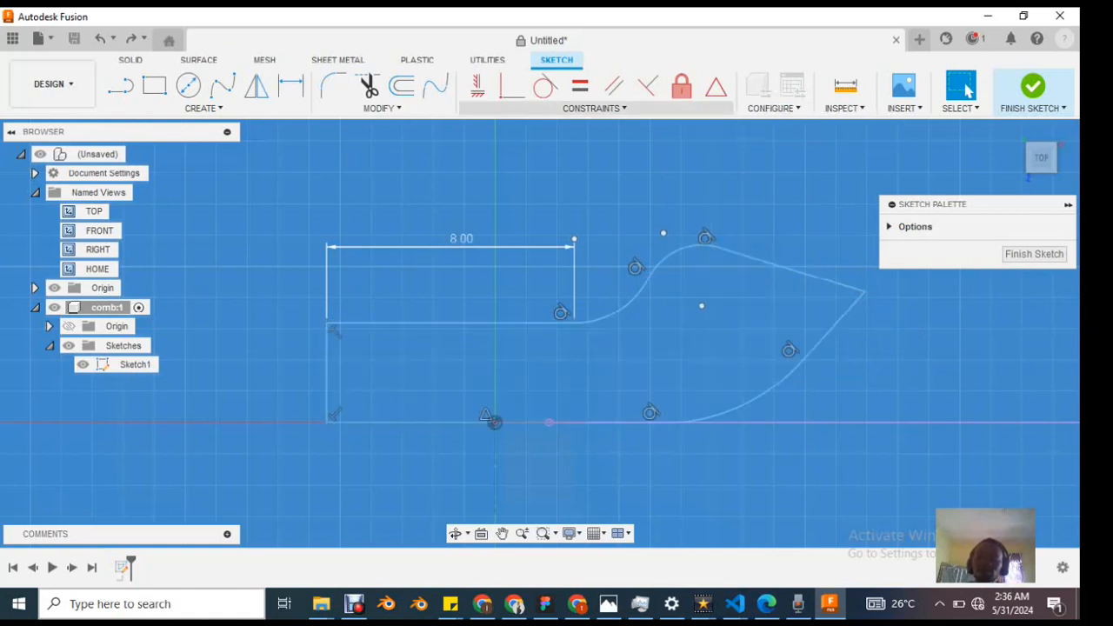
Step: Show the full list of available sketch constraints
left_click(594, 108)
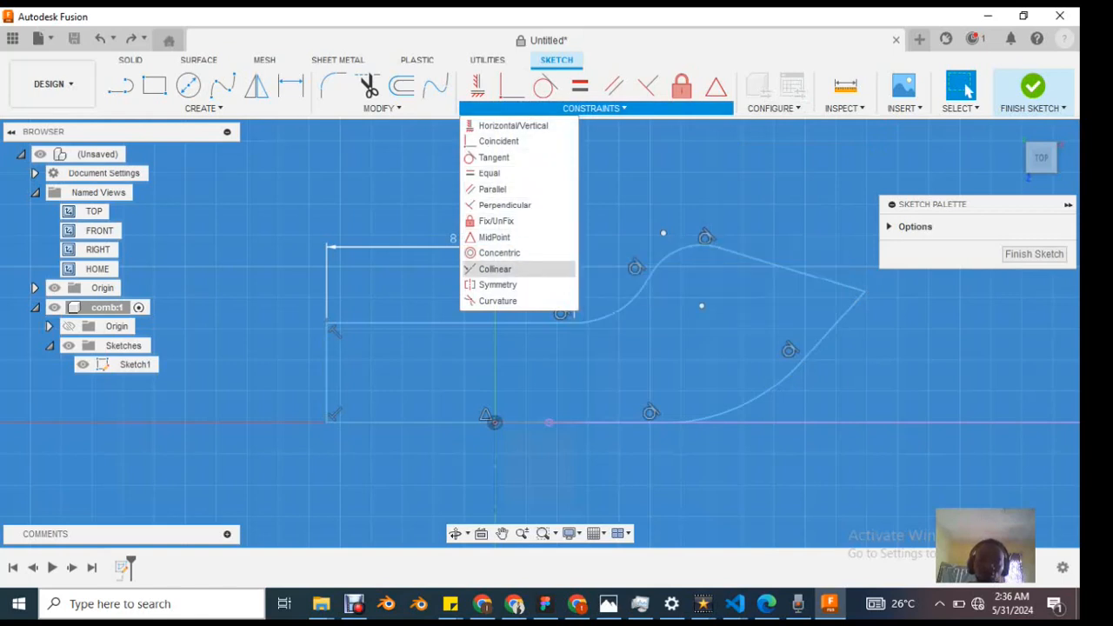
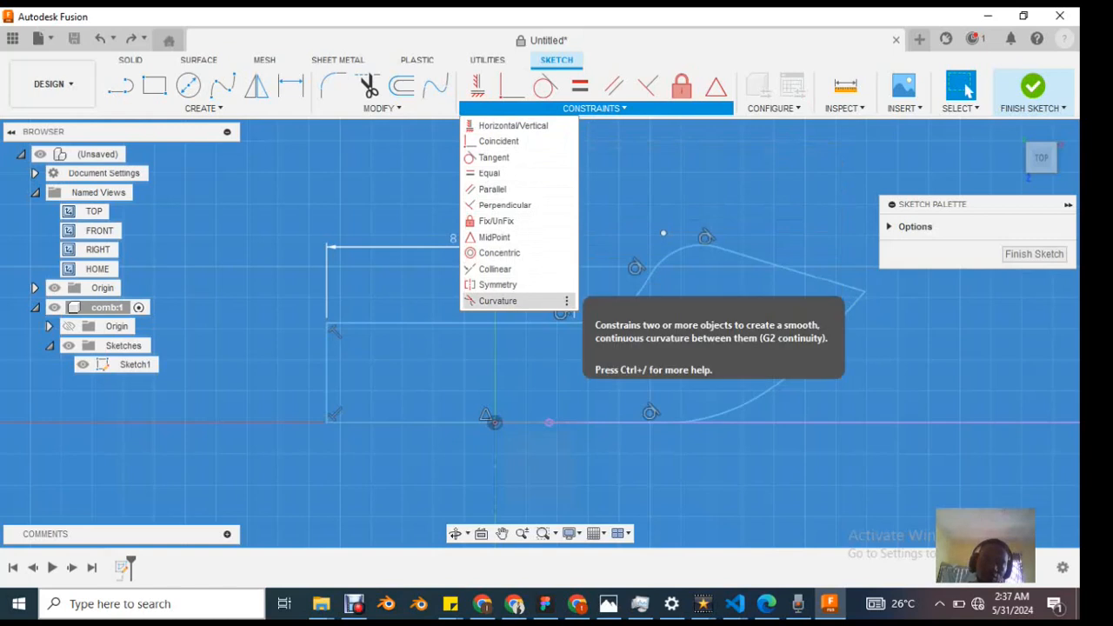
Step: Look through the available configuration, inspection, selection and insertion commands for the sketch
left_click(567, 301)
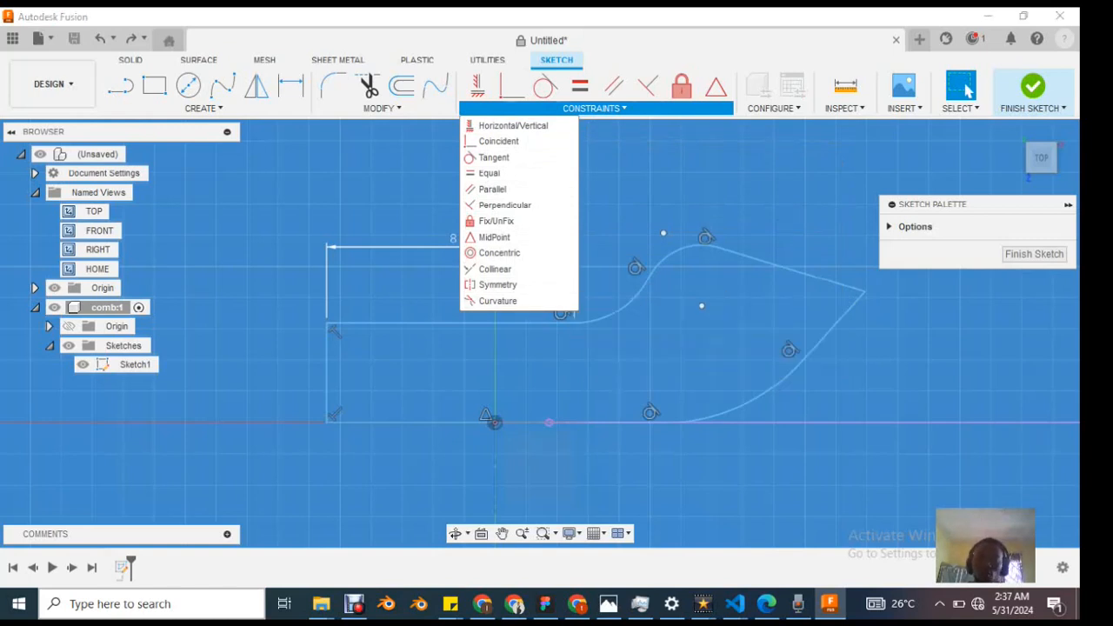
left_click(772, 108)
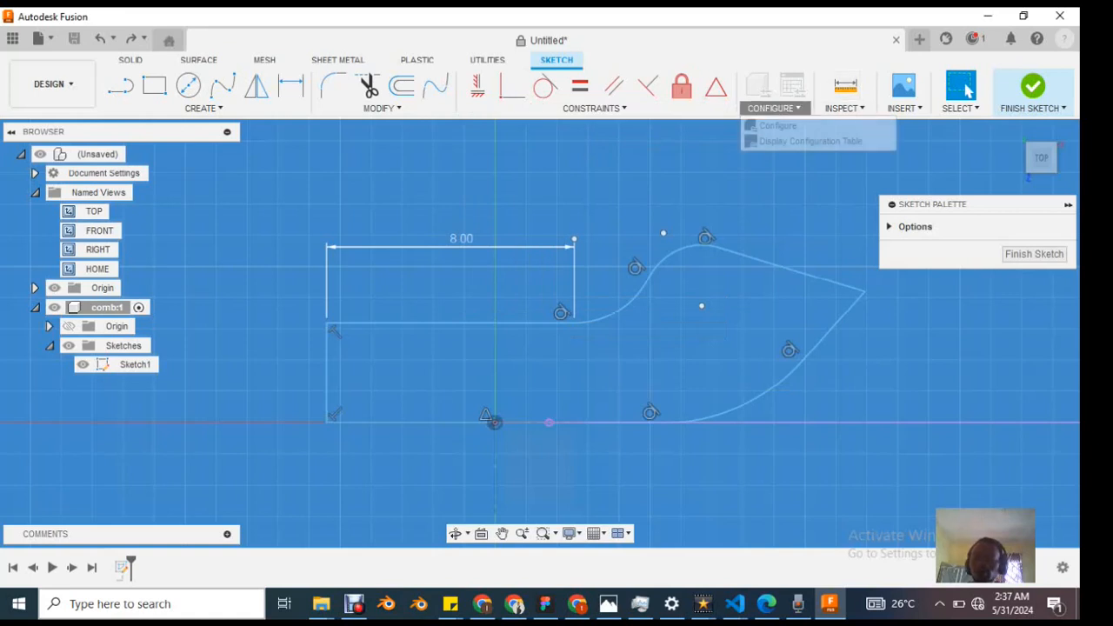
left_click(842, 108)
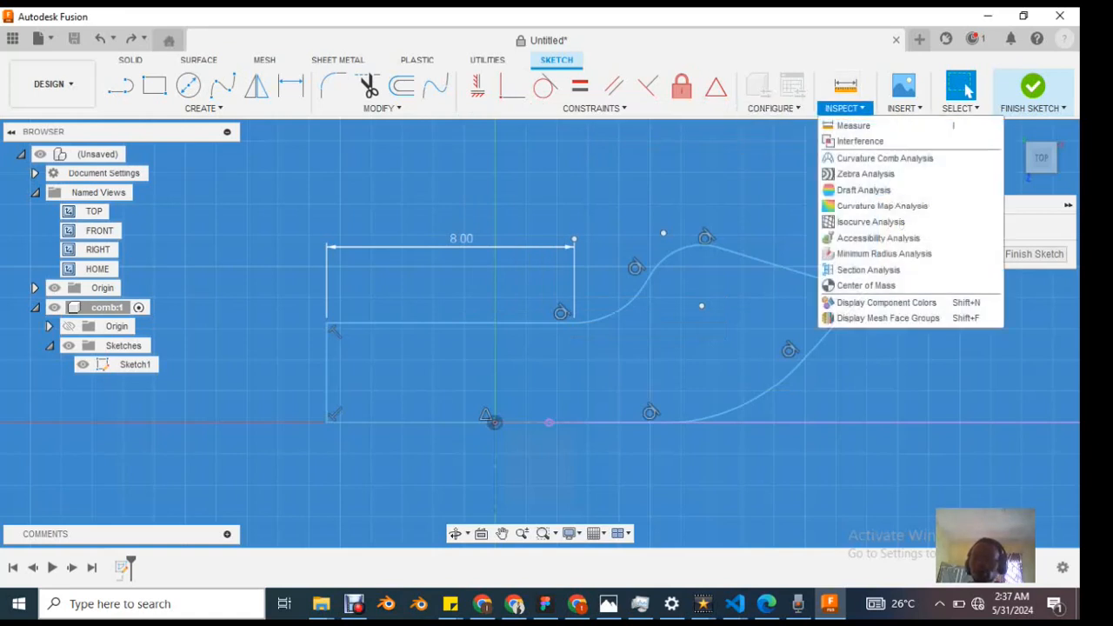
left_click(960, 108)
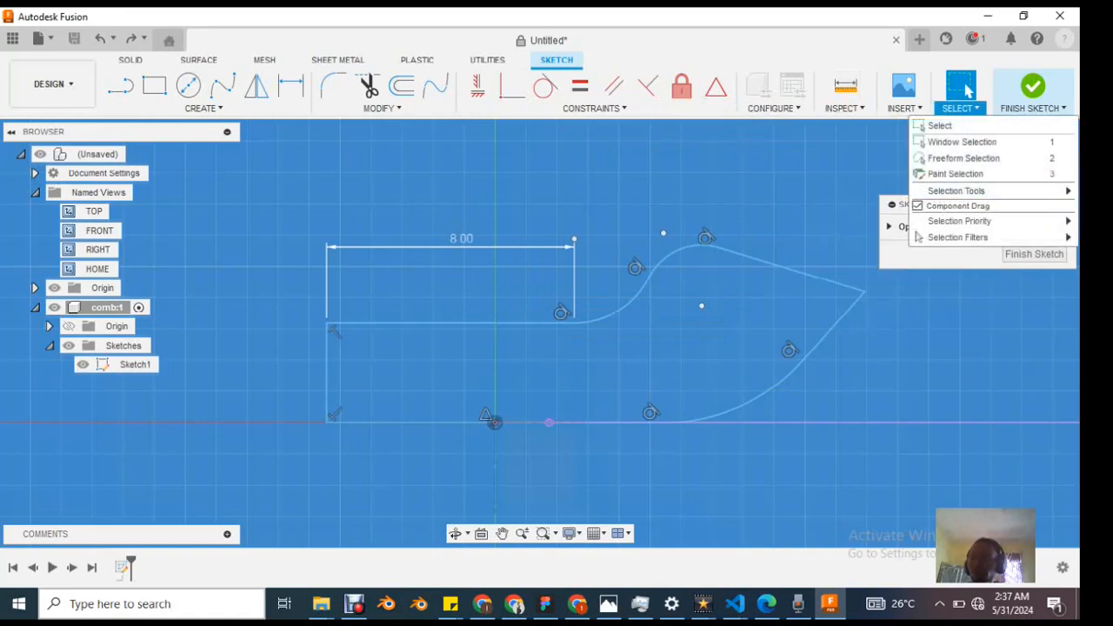
left_click(967, 90)
left_click(905, 108)
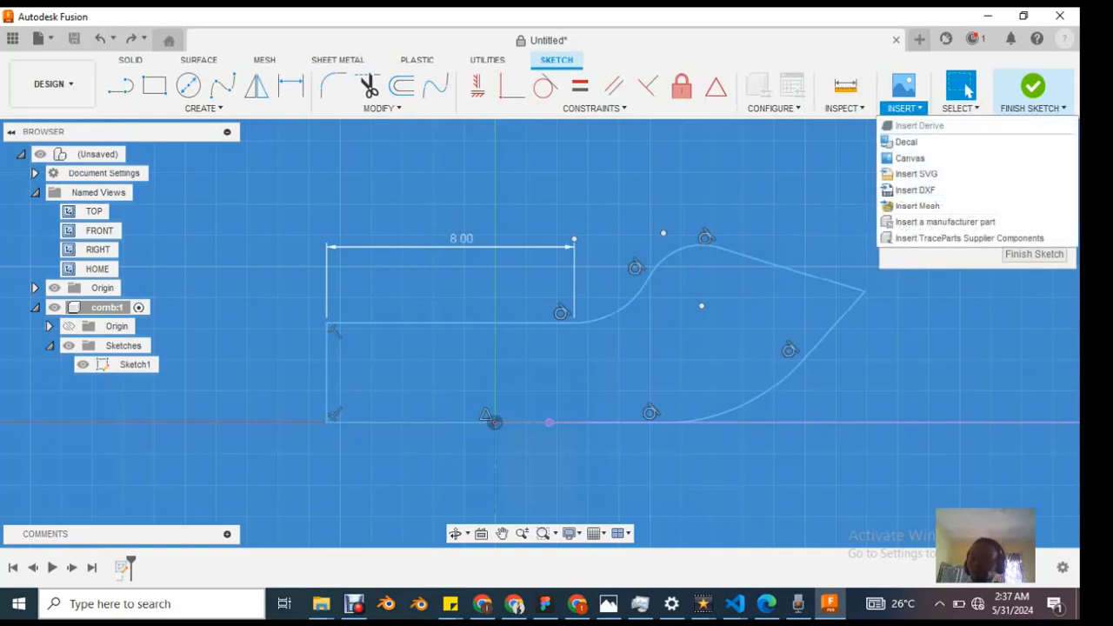
left_click(967, 89)
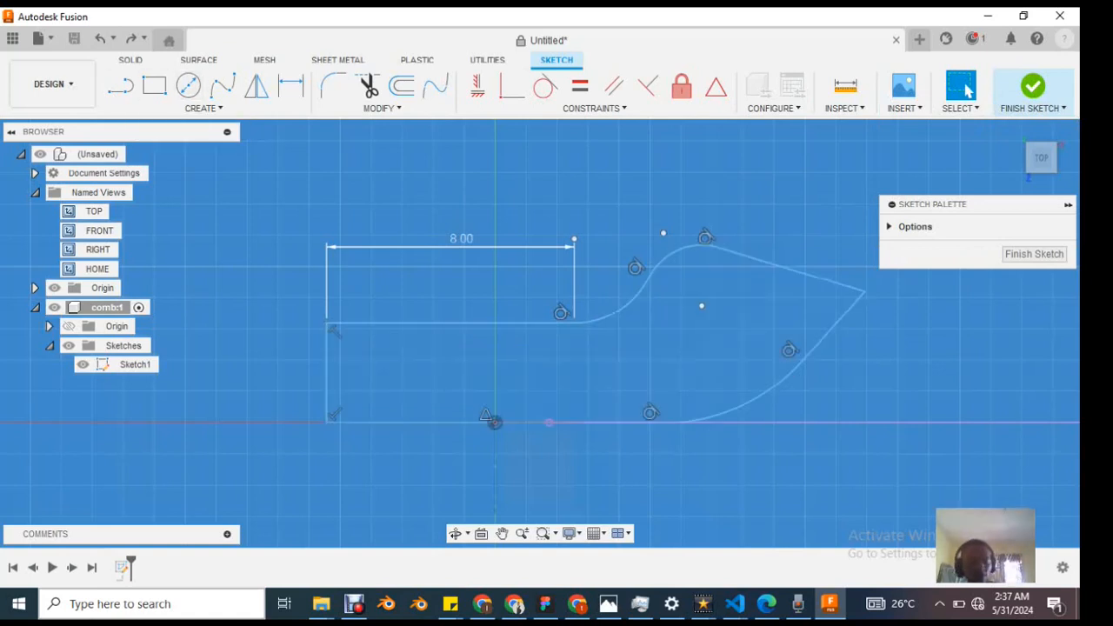
Step: Dimension the pointed tip's height above the horizontal reference line and set it to 4 mm
key("d")
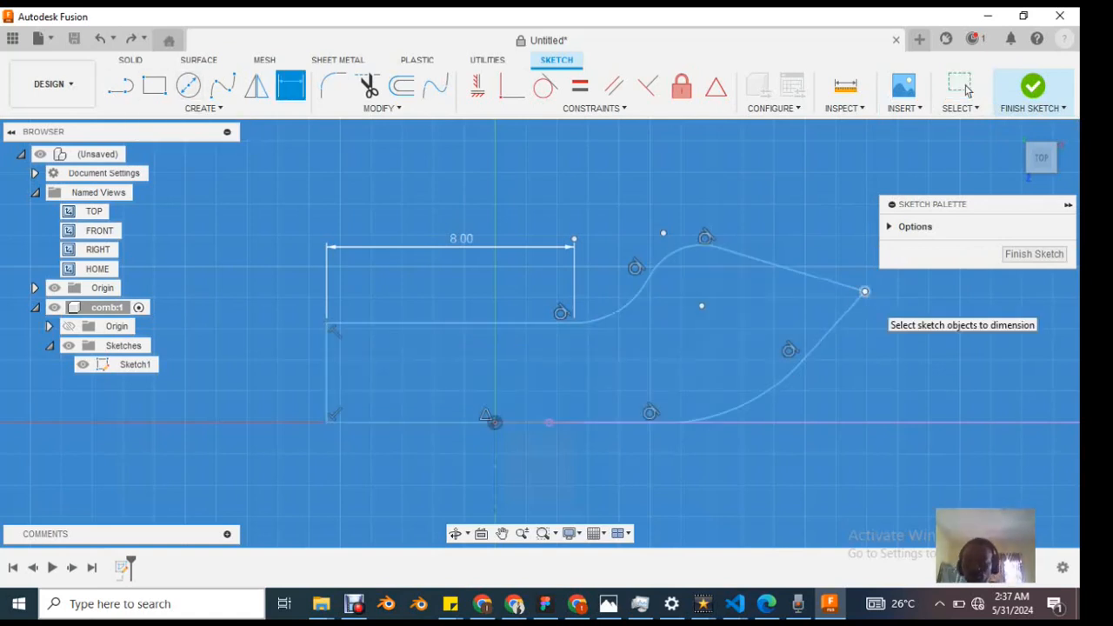
left_click(865, 291)
left_click(835, 423)
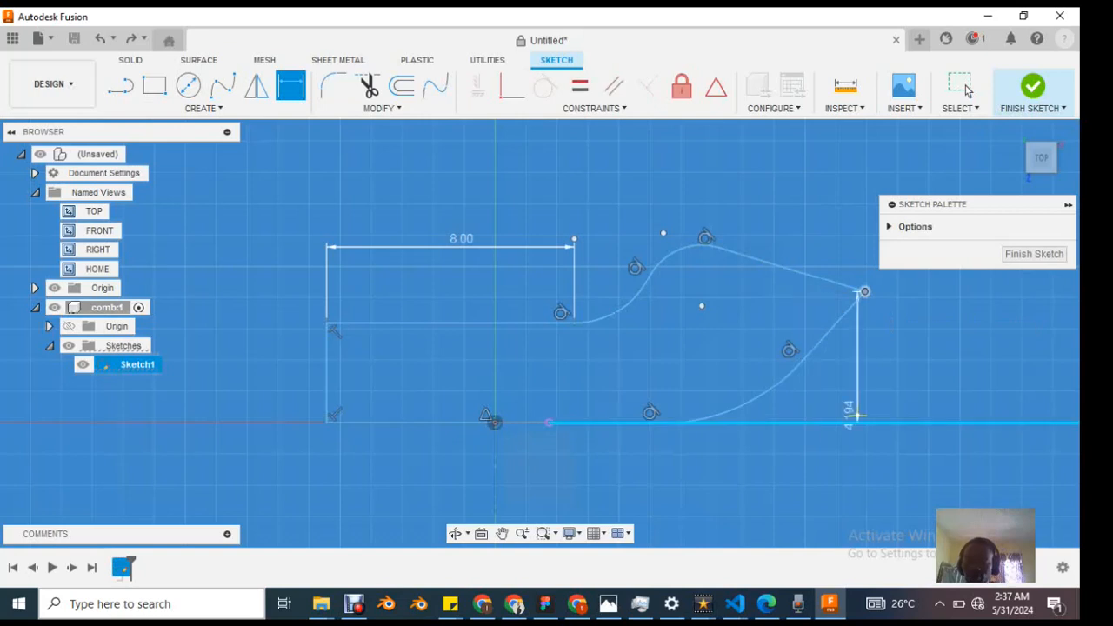
left_click(921, 392)
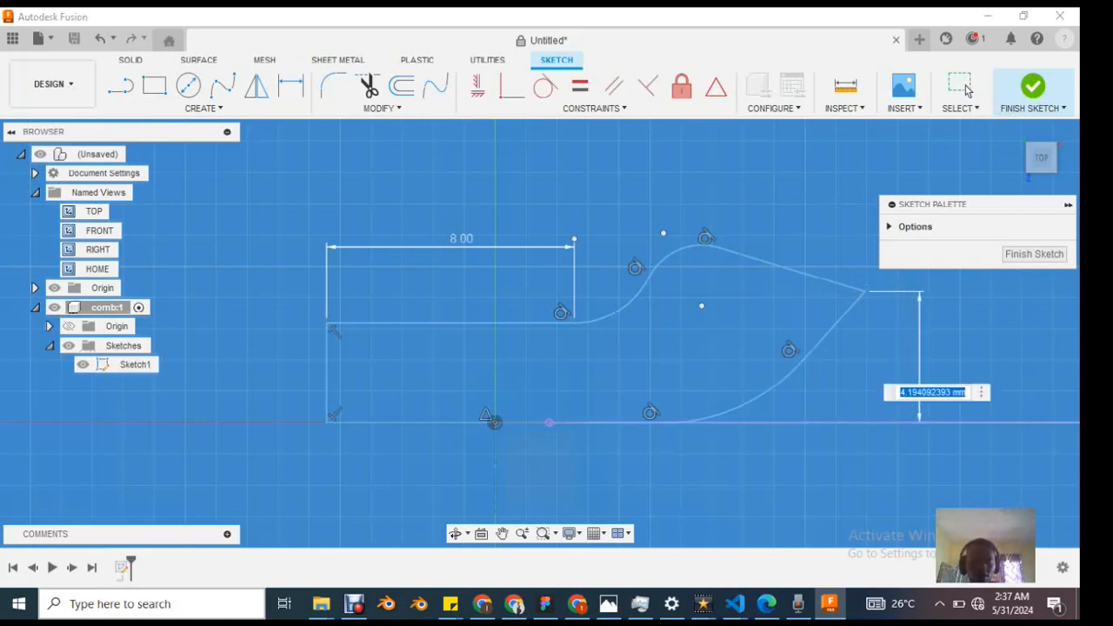
type("4")
key("Return")
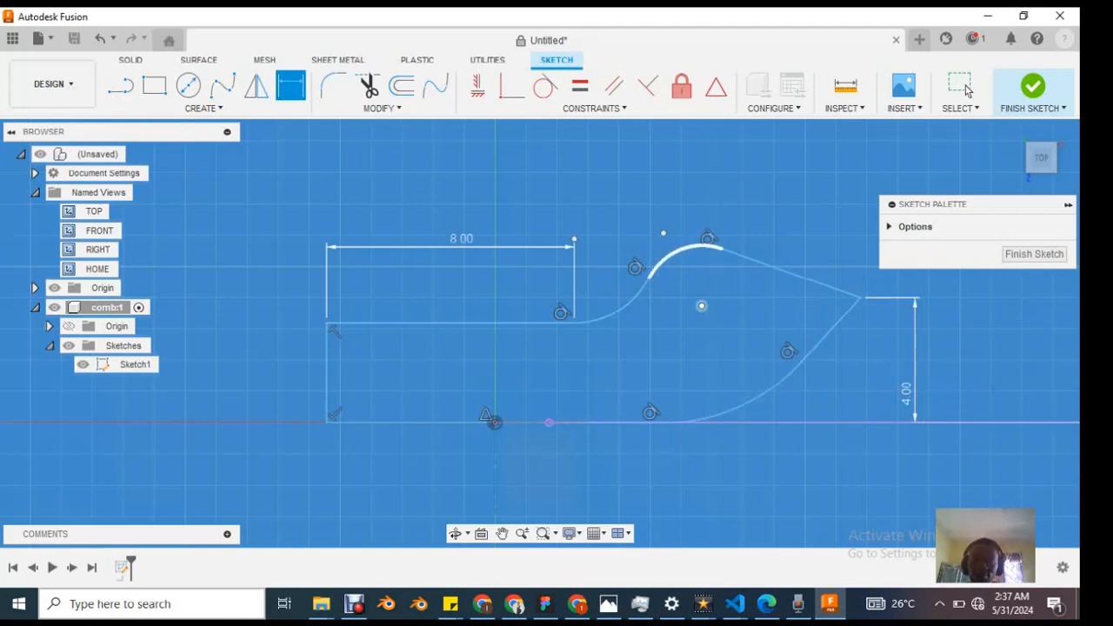
Step: Dimension the radii of the profile's upper convex arc as 2 mm and its lower arc as 6 mm
left_click(672, 253)
left_click(647, 197)
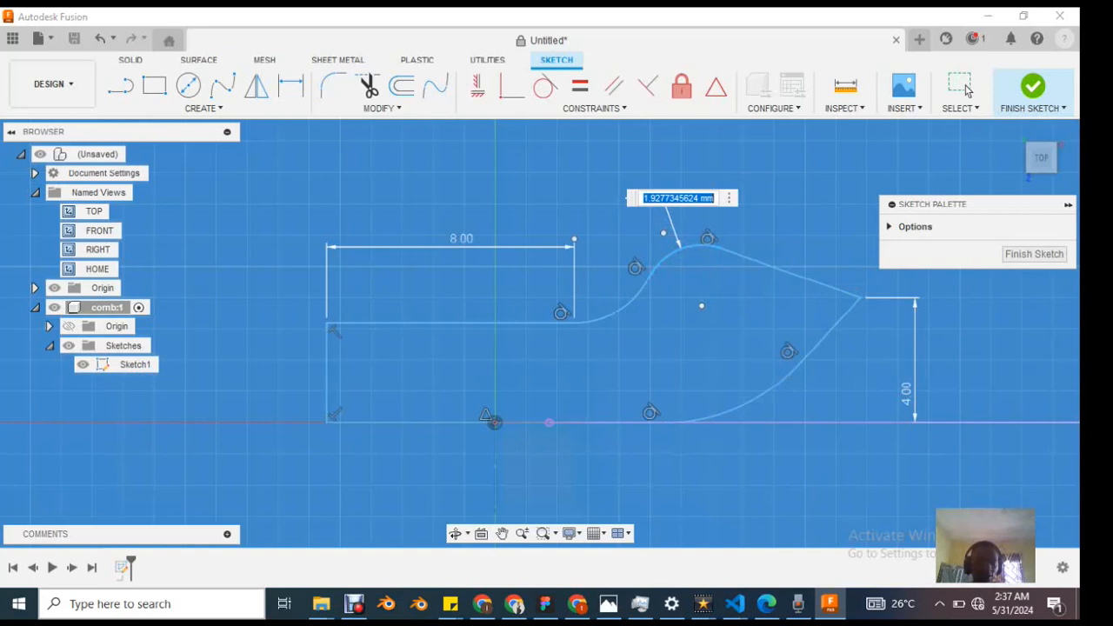
type("2")
key("Return")
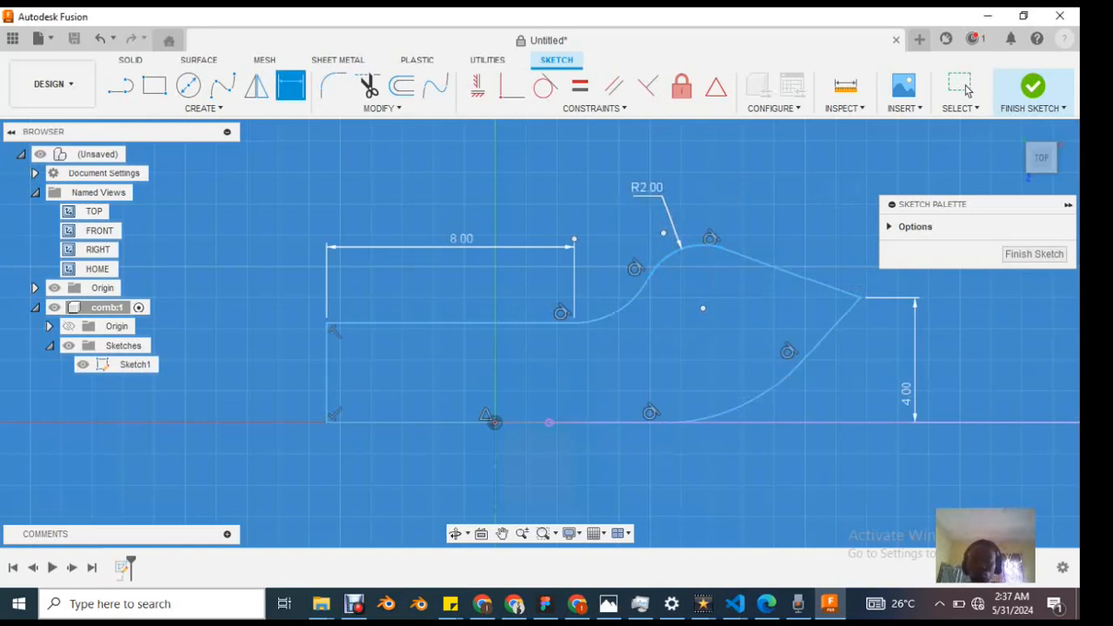
left_click(778, 391)
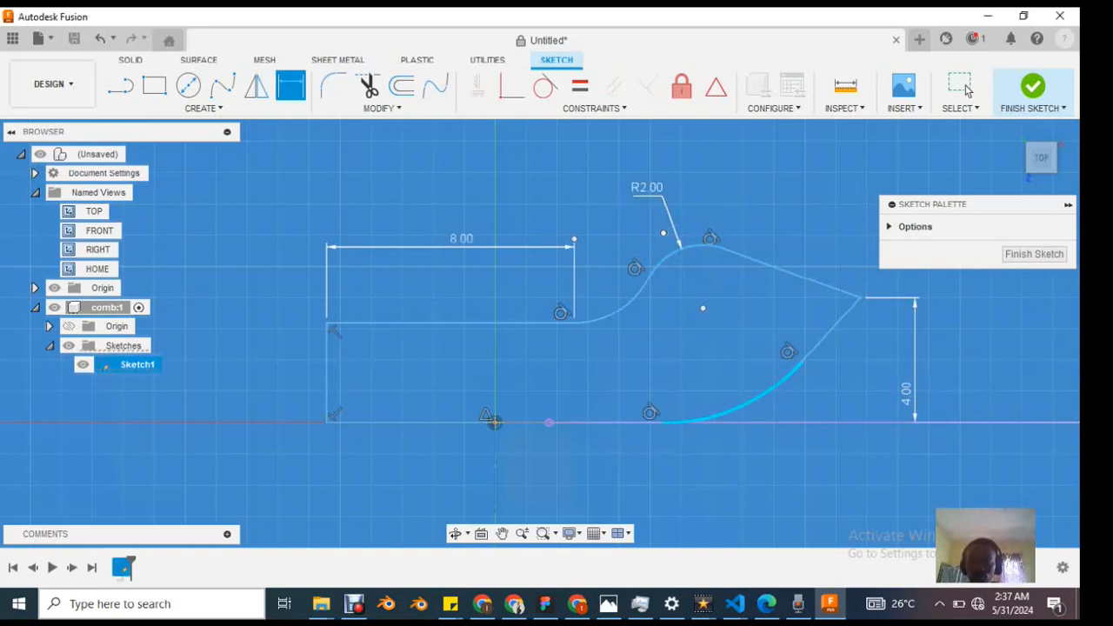
left_click(819, 446)
type("6")
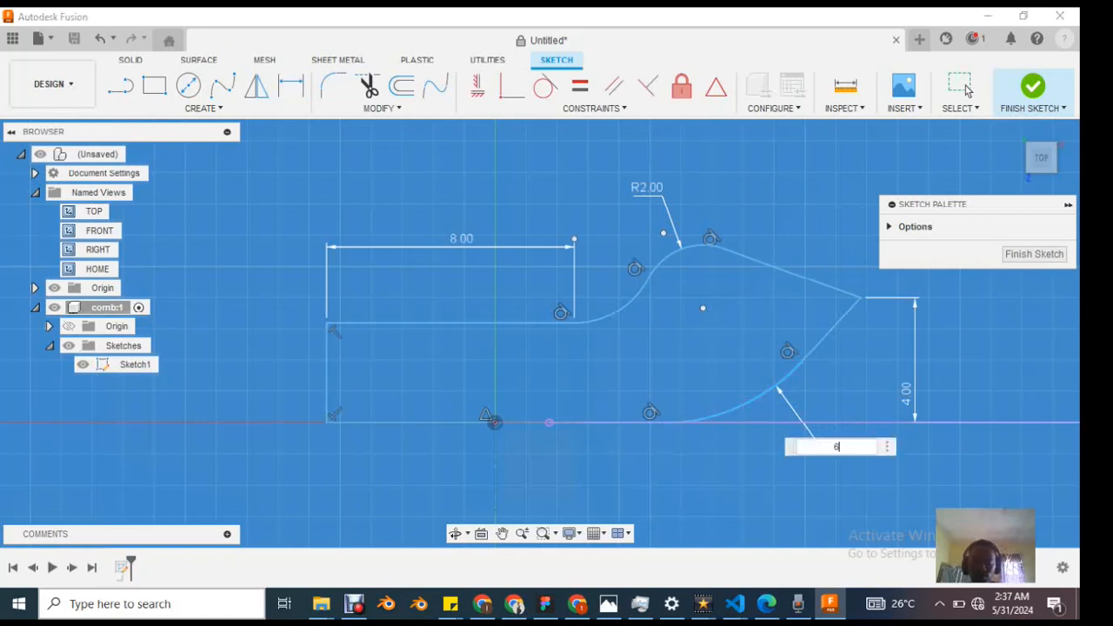
key("Return")
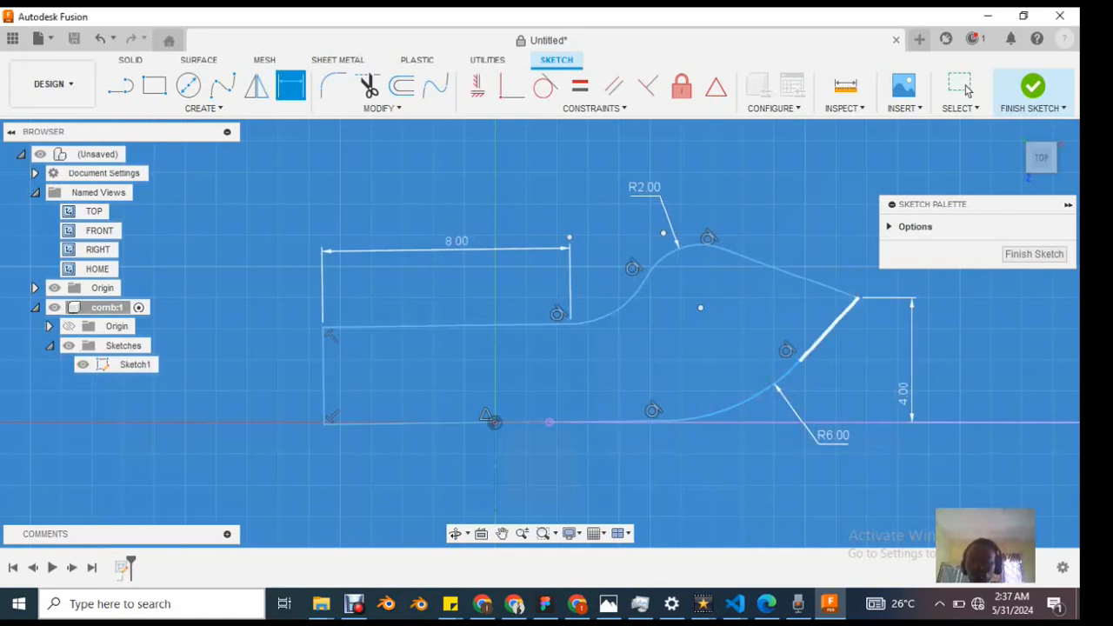
Step: Dimension the two straight edges meeting at the tip, setting the lower one to 3 mm and the upper one to 5 mm
left_click(834, 328)
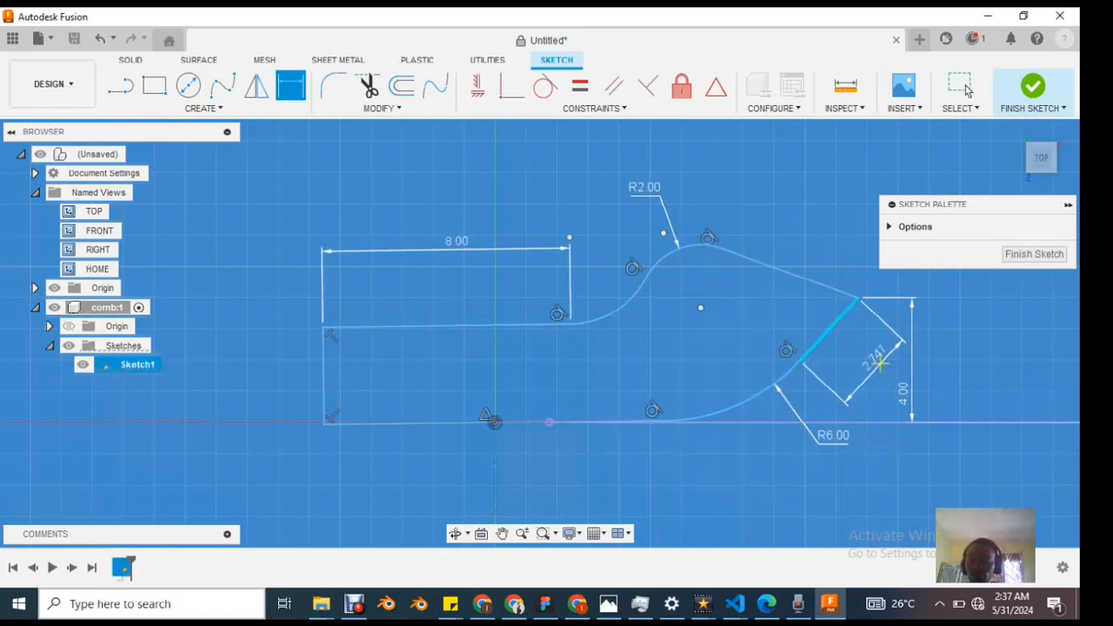
left_click(880, 363)
type("3")
key("Return")
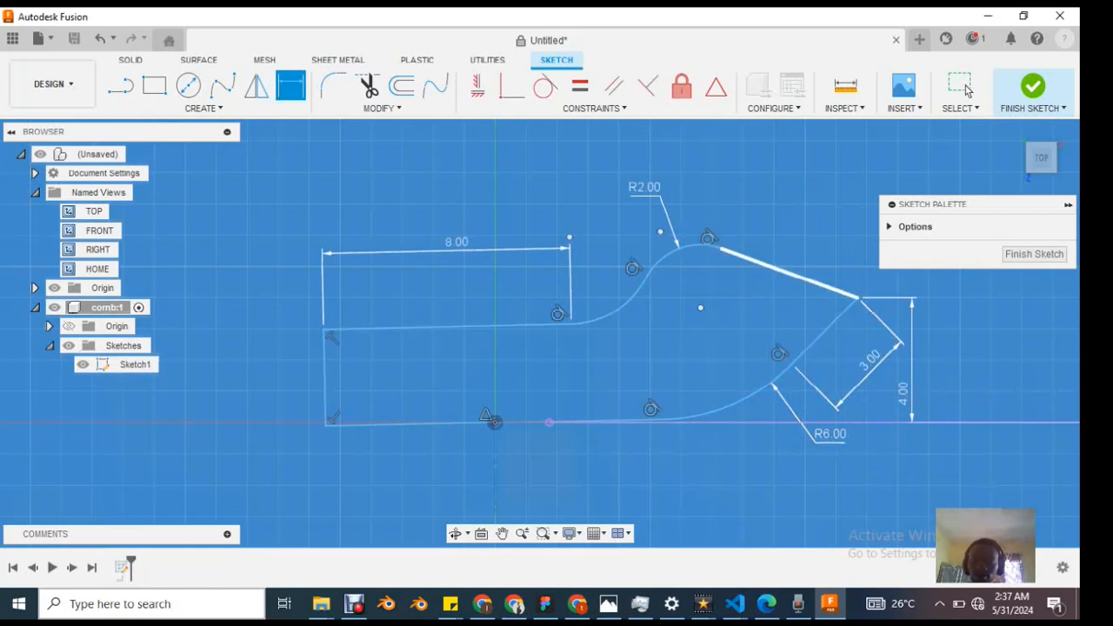
left_click(783, 272)
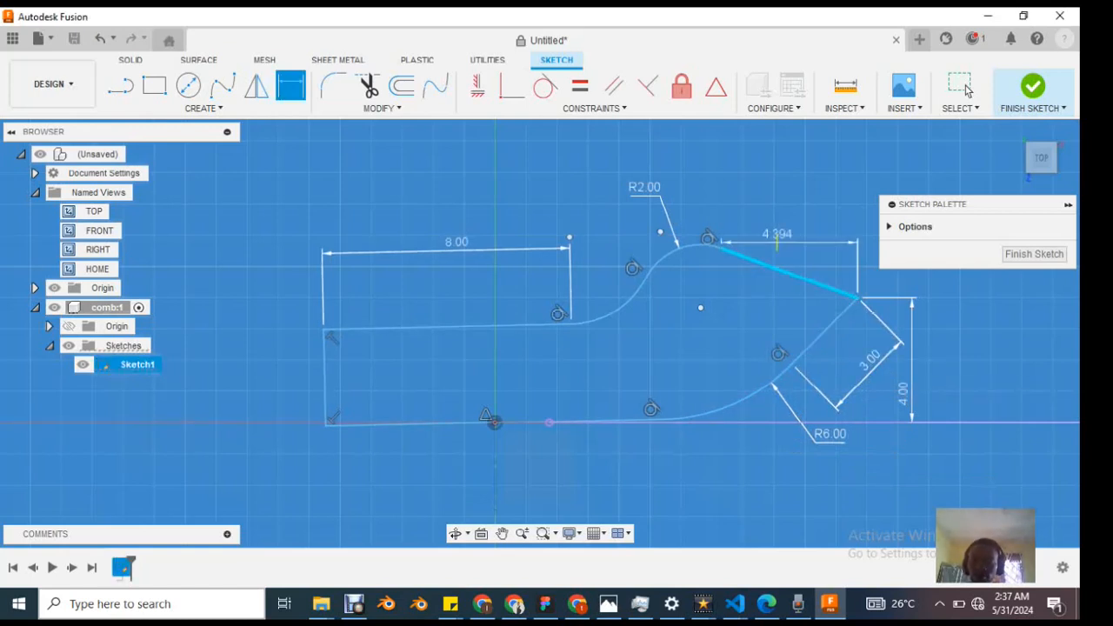
left_click(831, 251)
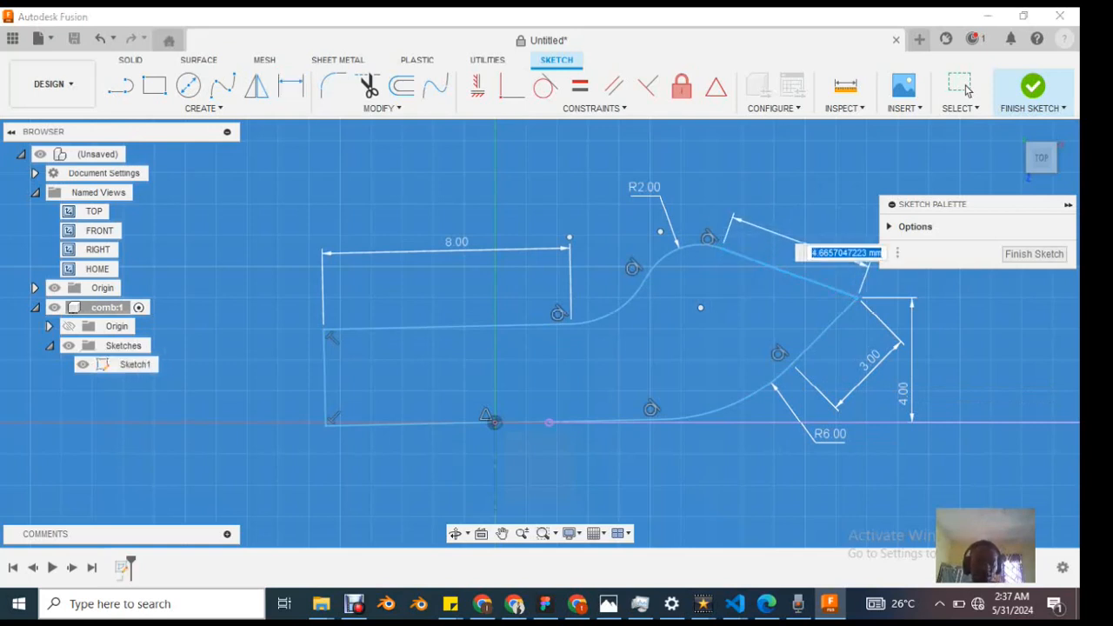
type("5")
key("Return")
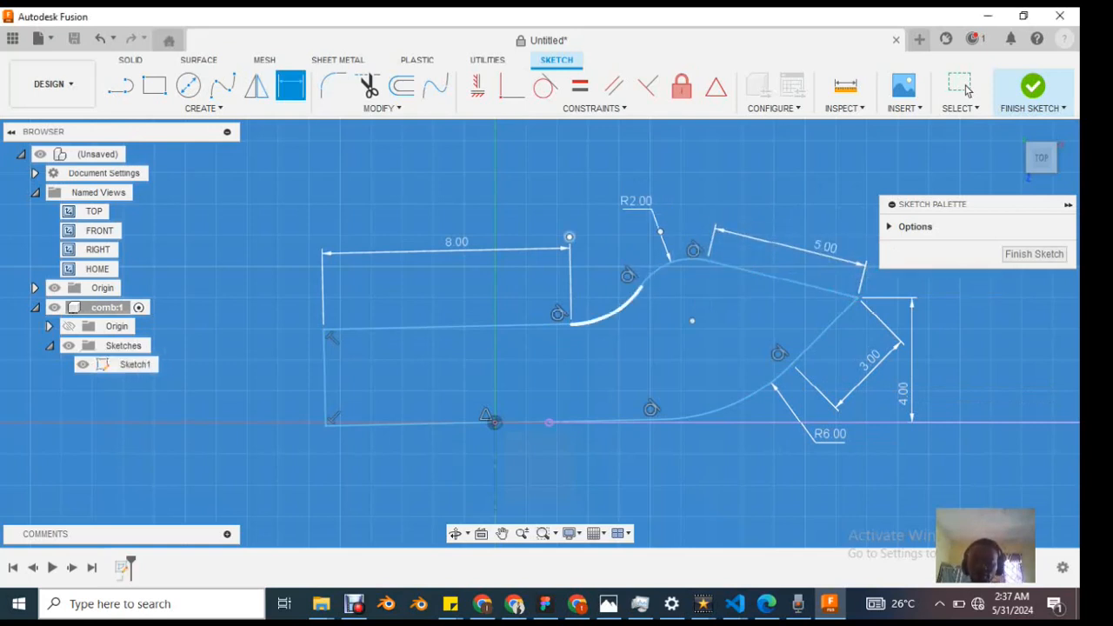
Step: Dimension the concave arc joining the handle's upper edge to the head with a 3 mm radius
left_click(613, 307)
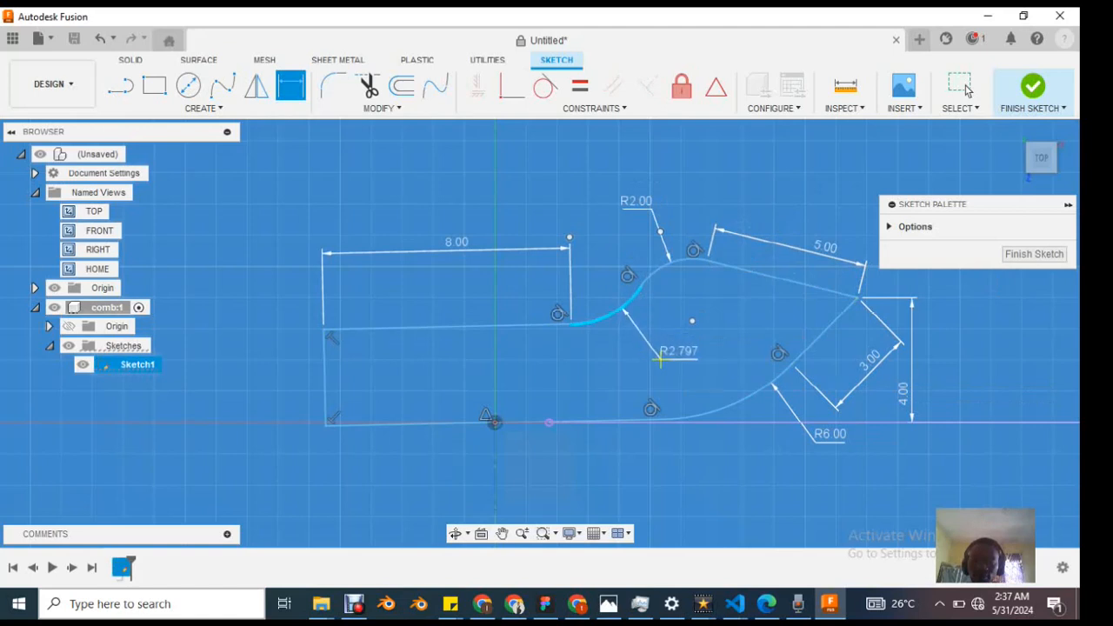
left_click(672, 355)
type("3")
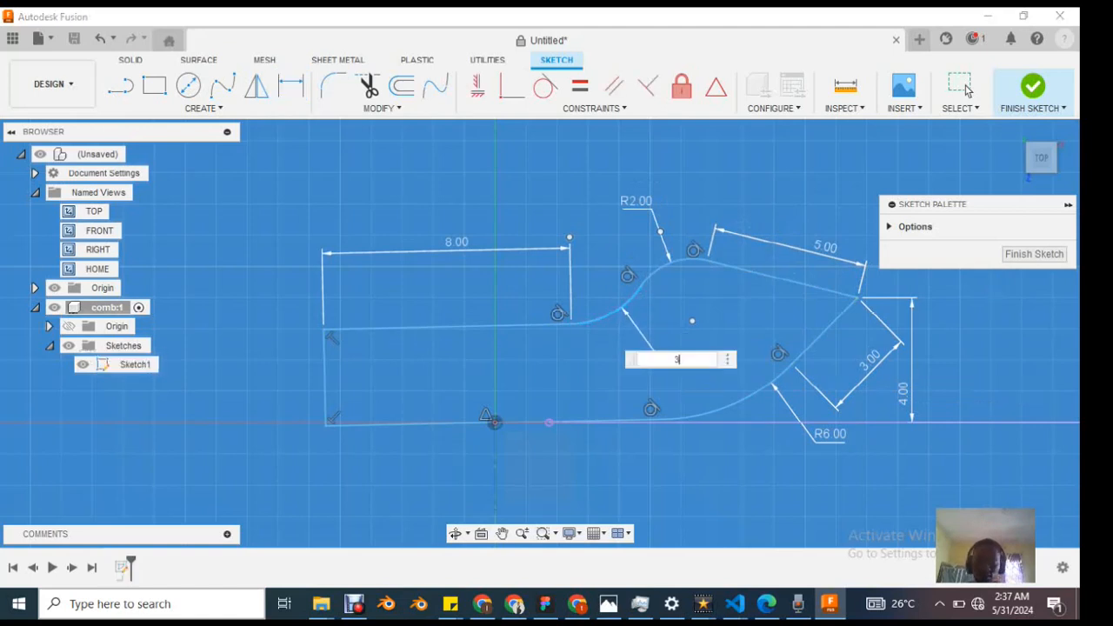
key("Return")
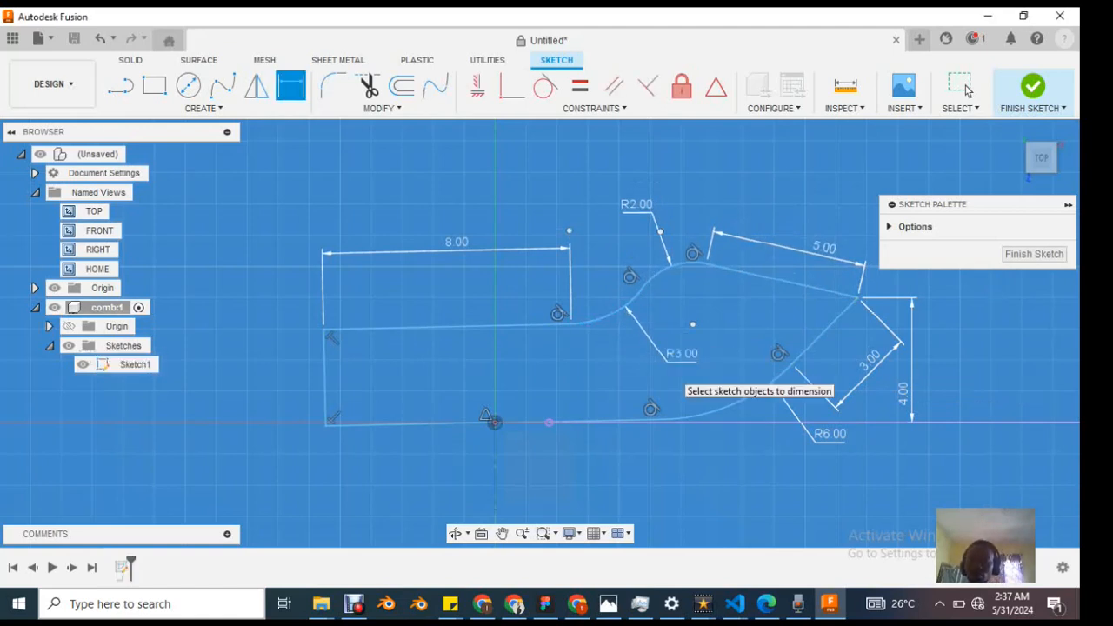
Step: Dimension the short end edge of the comb handle and set its length to 3 mm
scroll(711, 324, "up", 2)
scroll(712, 325, "down", 2)
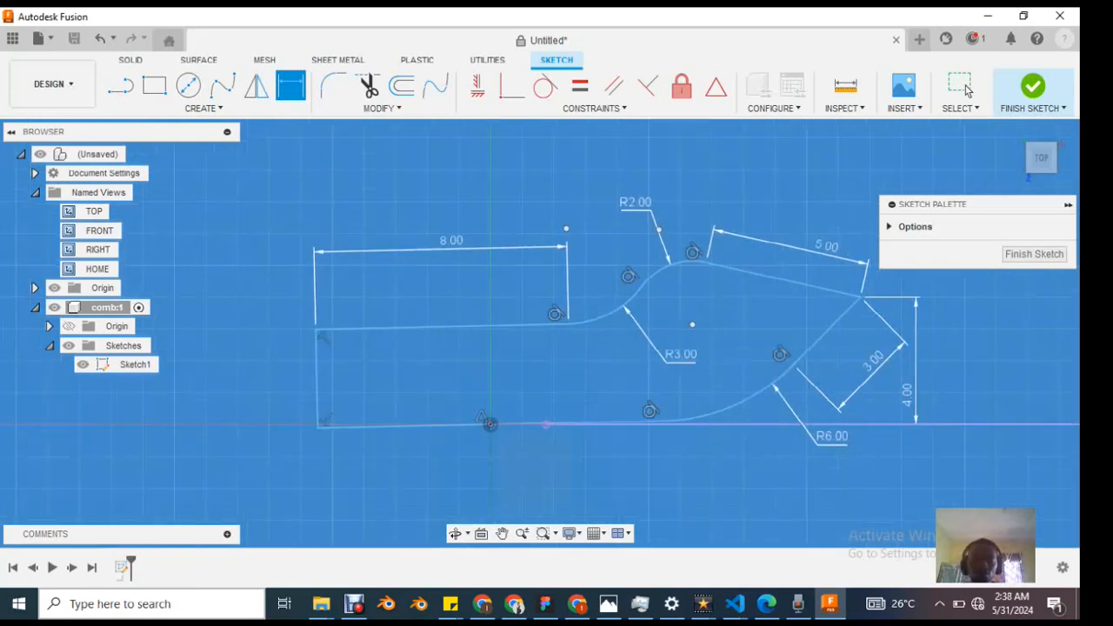
scroll(487, 454, "up", 2)
scroll(554, 434, "up", 2)
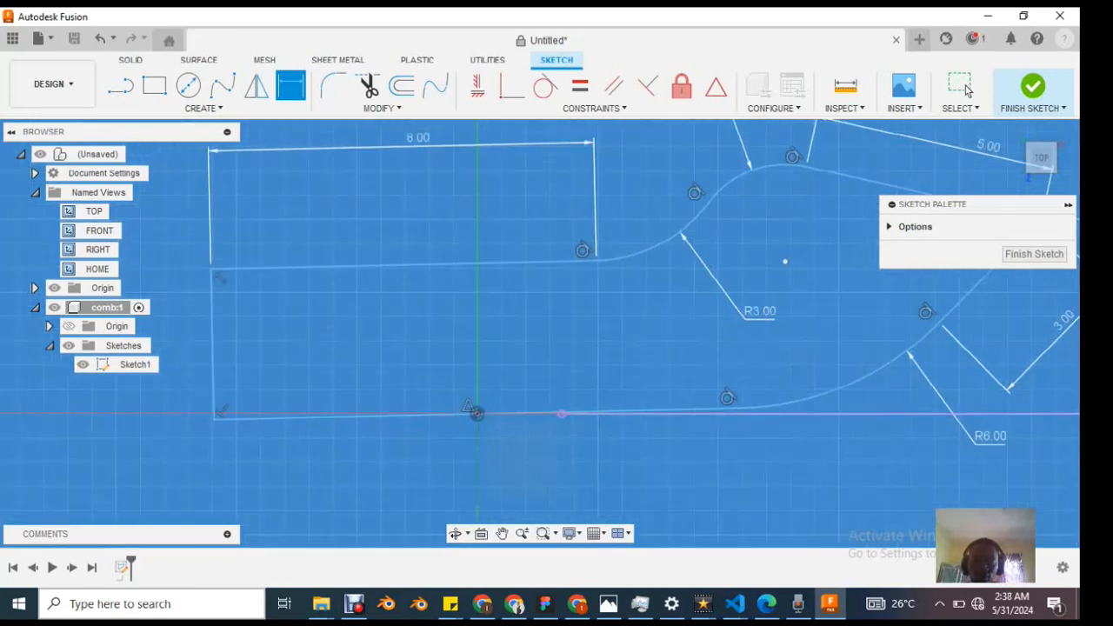
scroll(565, 428, "down", 4)
scroll(641, 416, "up", 2)
scroll(470, 414, "down", 1)
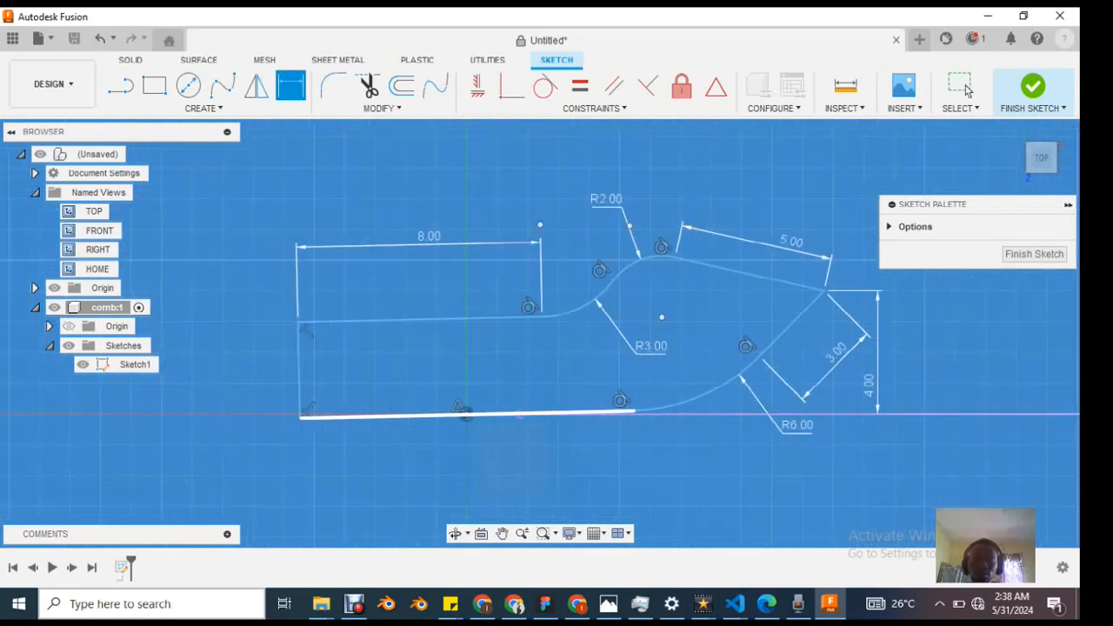
scroll(467, 413, "up", 1)
scroll(466, 413, "down", 2)
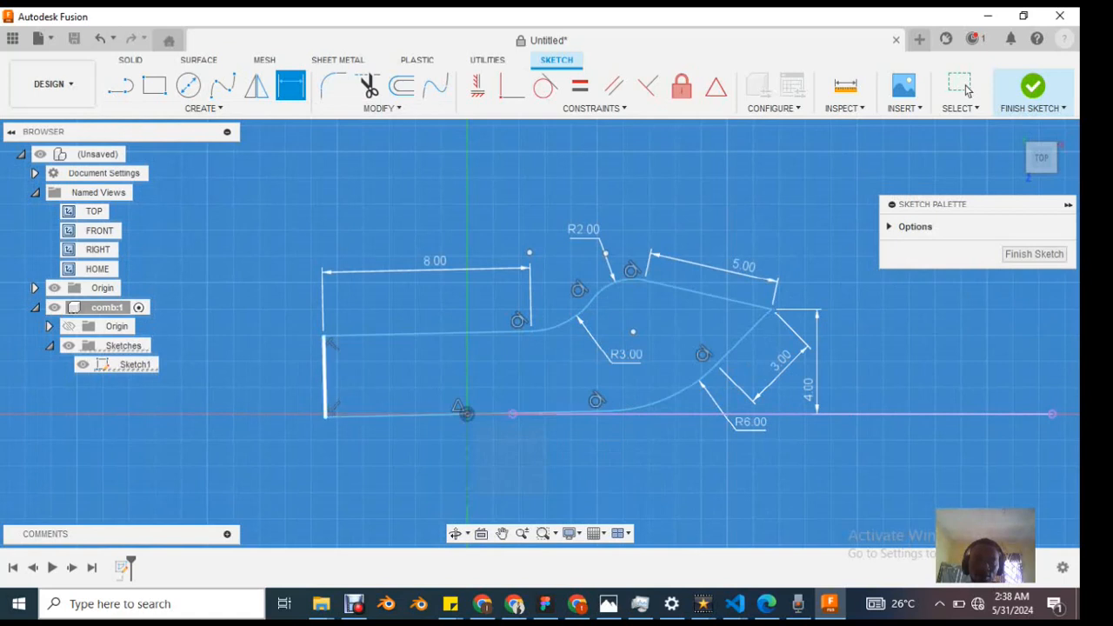
left_click(325, 372)
left_click(252, 373)
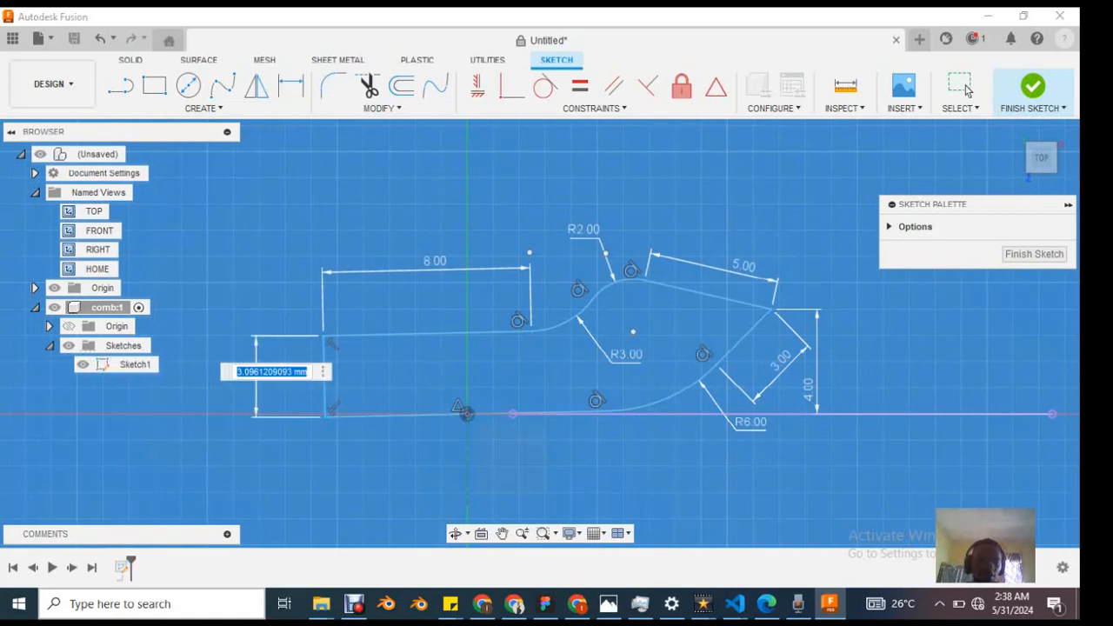
type("3")
key("Return")
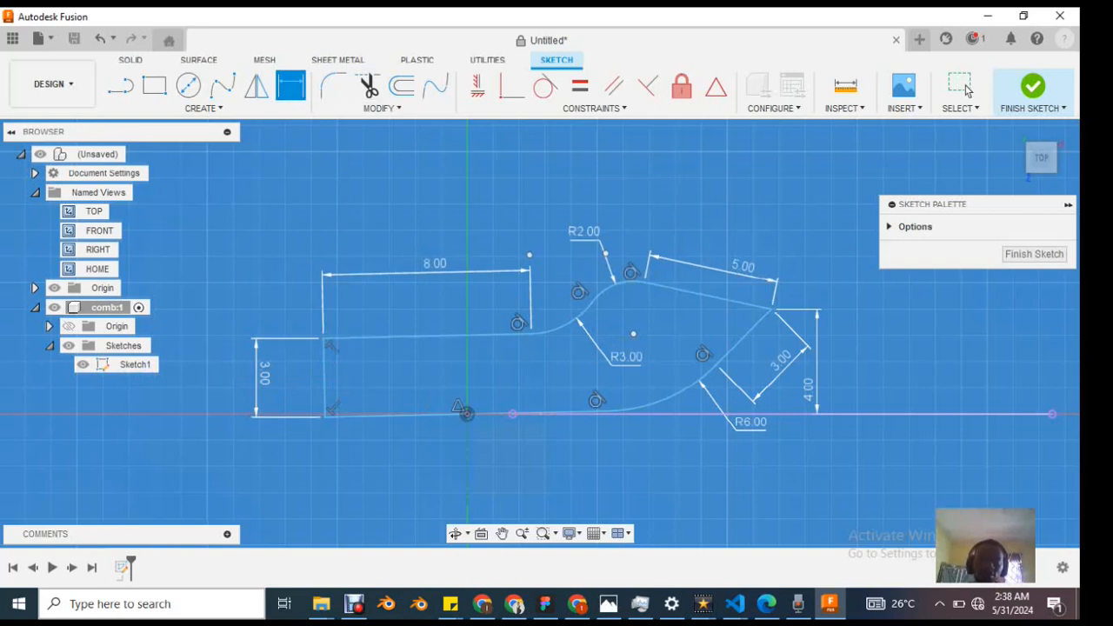
scroll(459, 417, "up", 3)
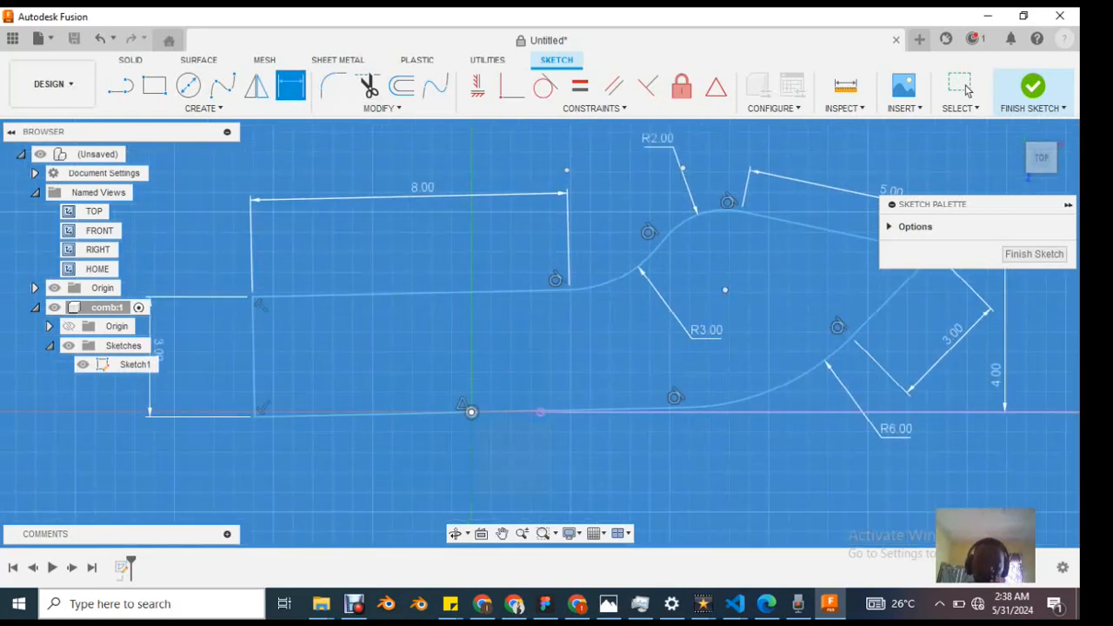
left_click(472, 412)
scroll(320, 426, "up", 2)
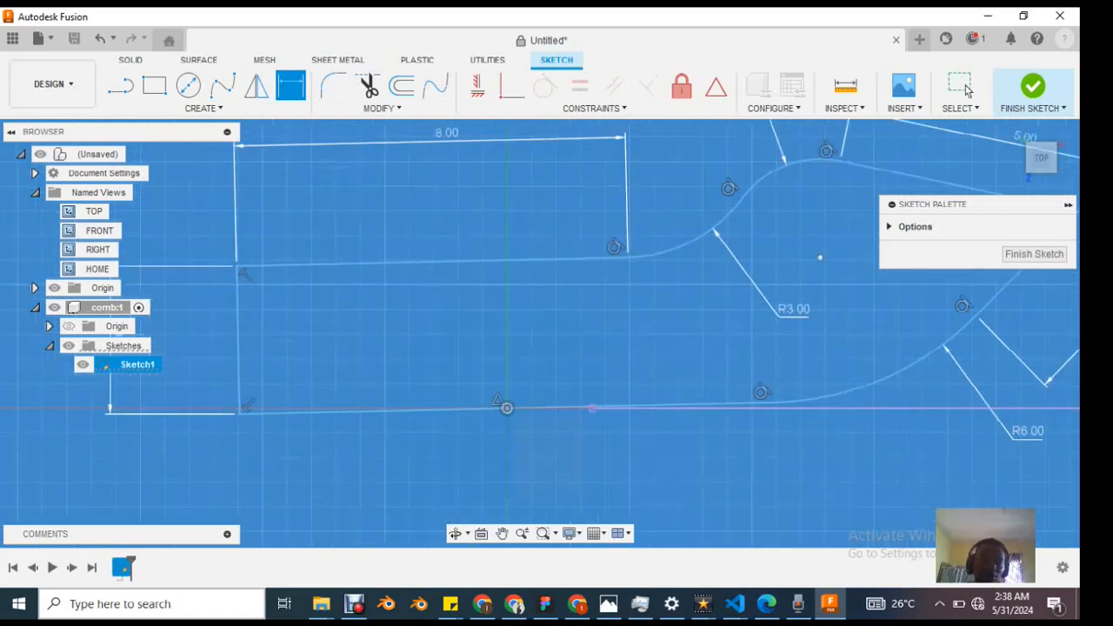
left_click(324, 412)
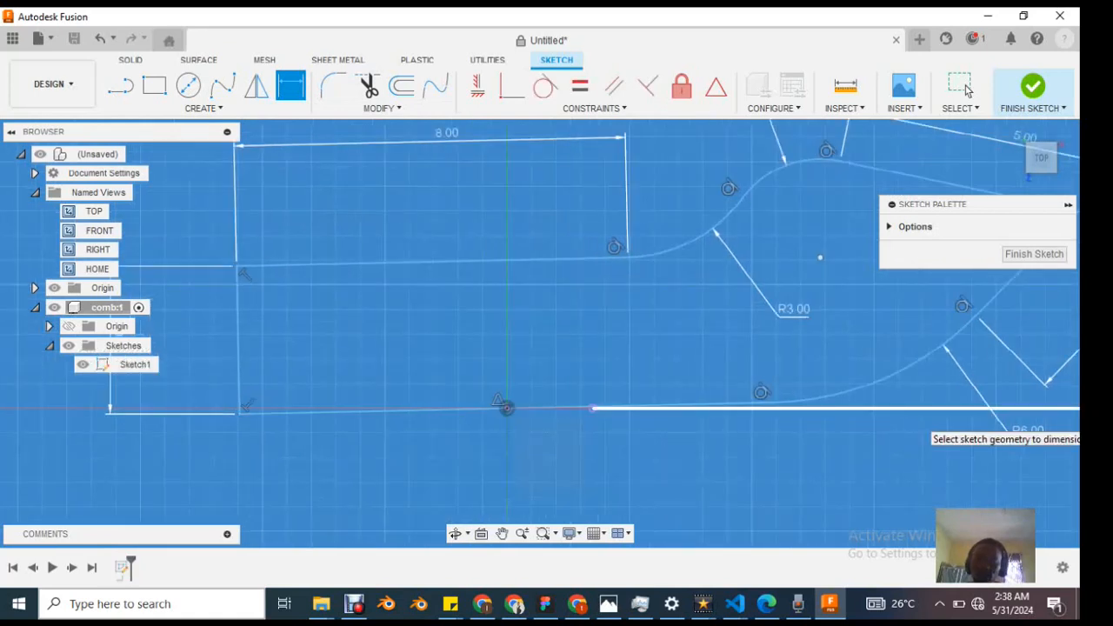
Step: Apply a Parallel constraint between the horizontal reference line and the comb profile's slightly tilted lower edge
left_click(915, 408)
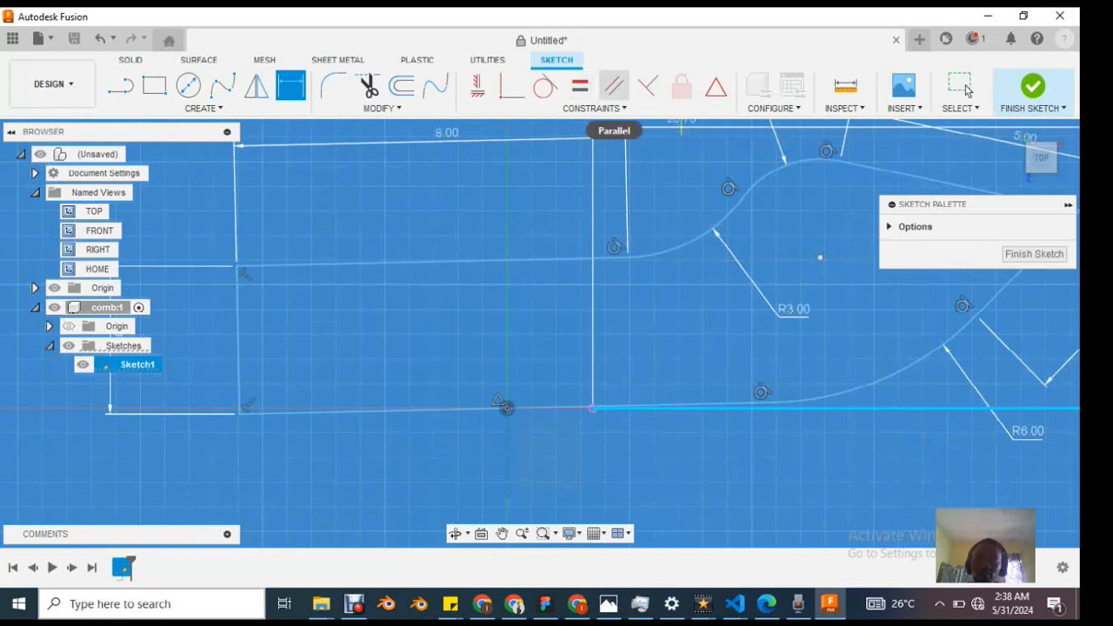
left_click(614, 86)
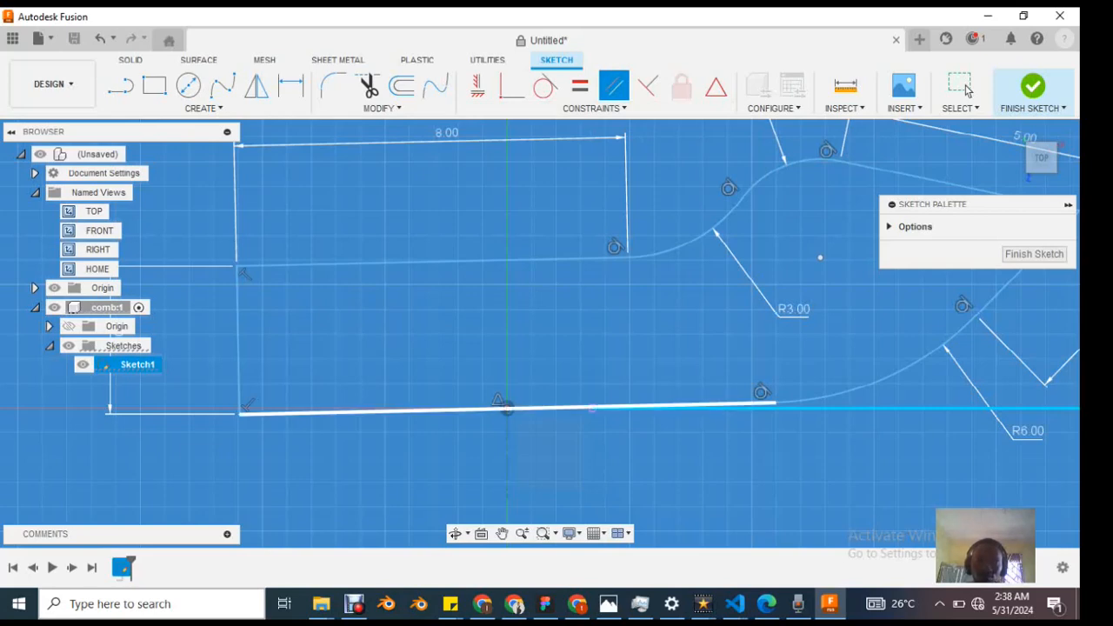
left_click(347, 412)
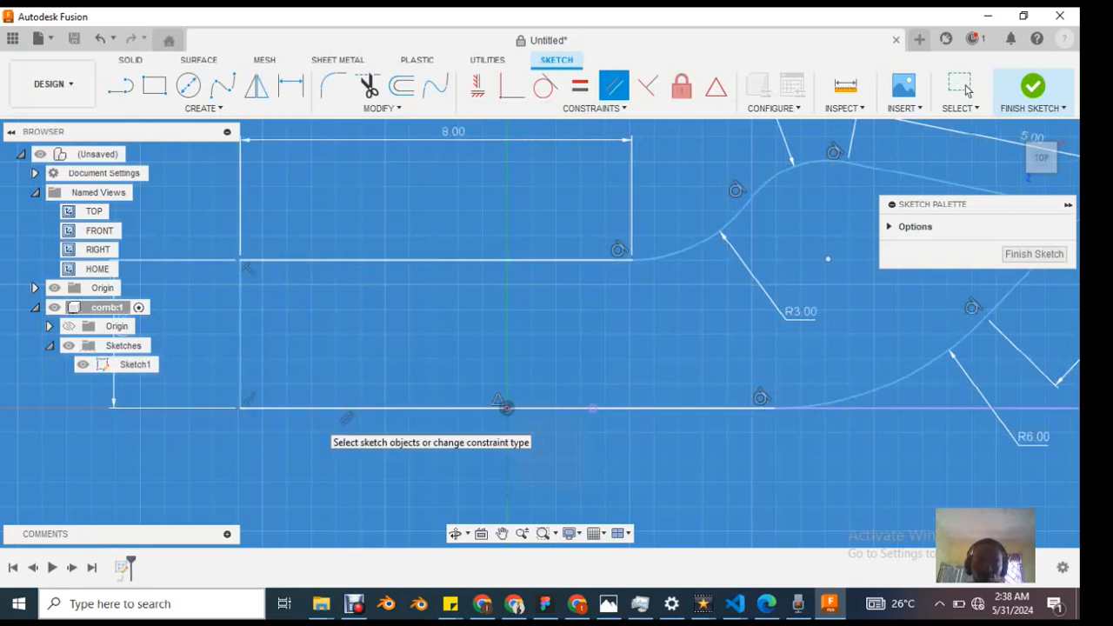
Step: Try to move the handle's short end edge to check whether it still has freedom, and clear the selection
scroll(467, 406, "down", 4)
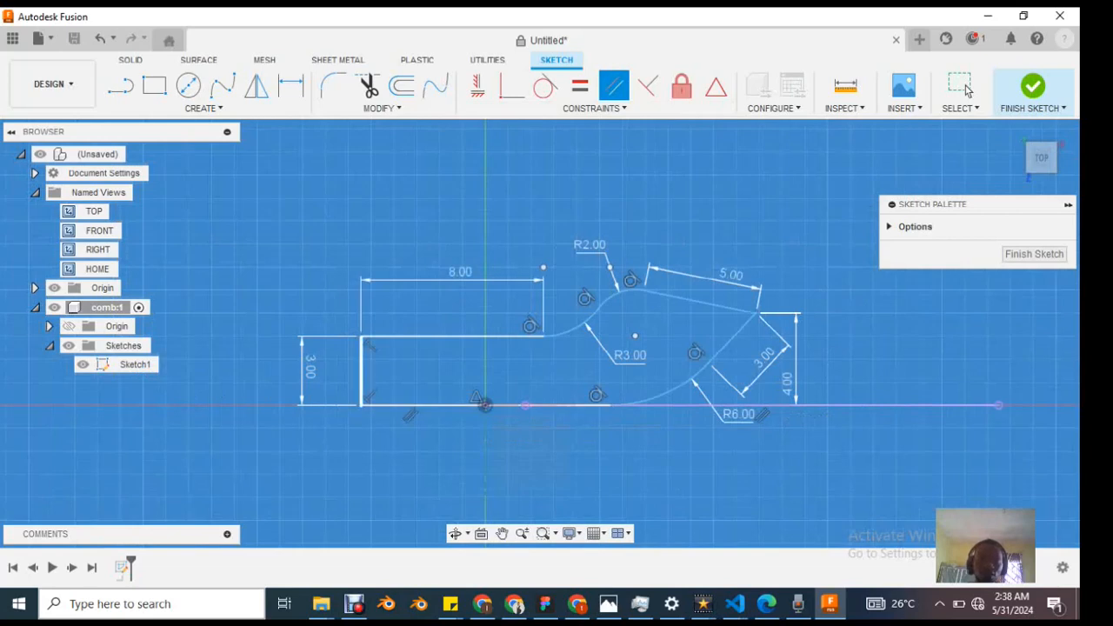
scroll(348, 437, "up", 3)
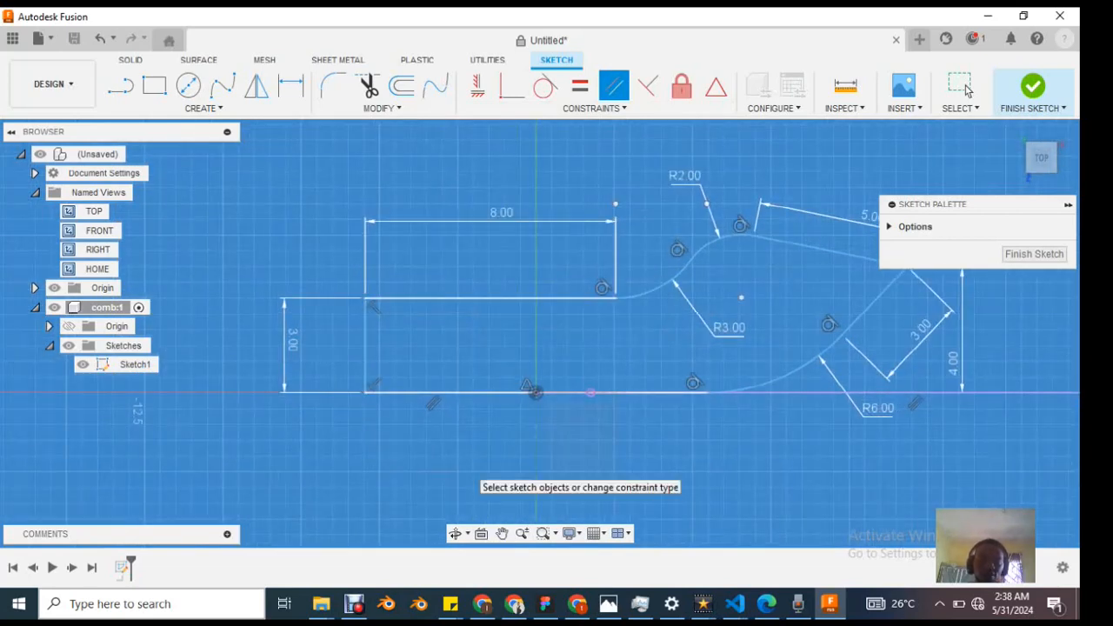
left_click(960, 87)
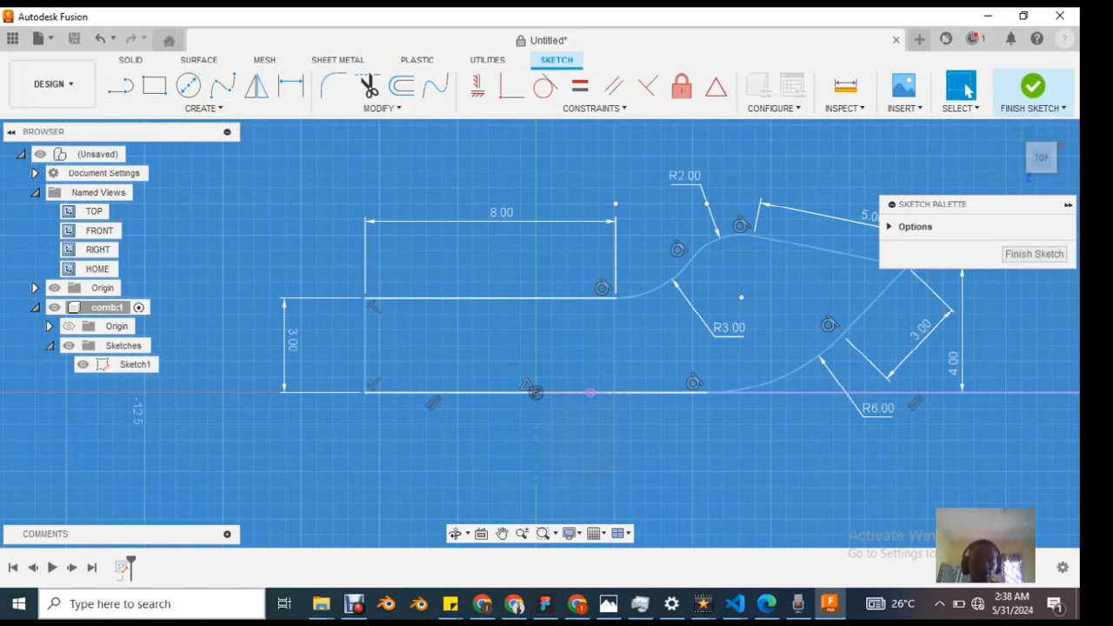
mouse_move(365, 345)
left_mouse_down()
mouse_move(356, 345)
mouse_move(490, 345)
mouse_move(369, 345)
left_mouse_up()
scroll(774, 348, "down", 5)
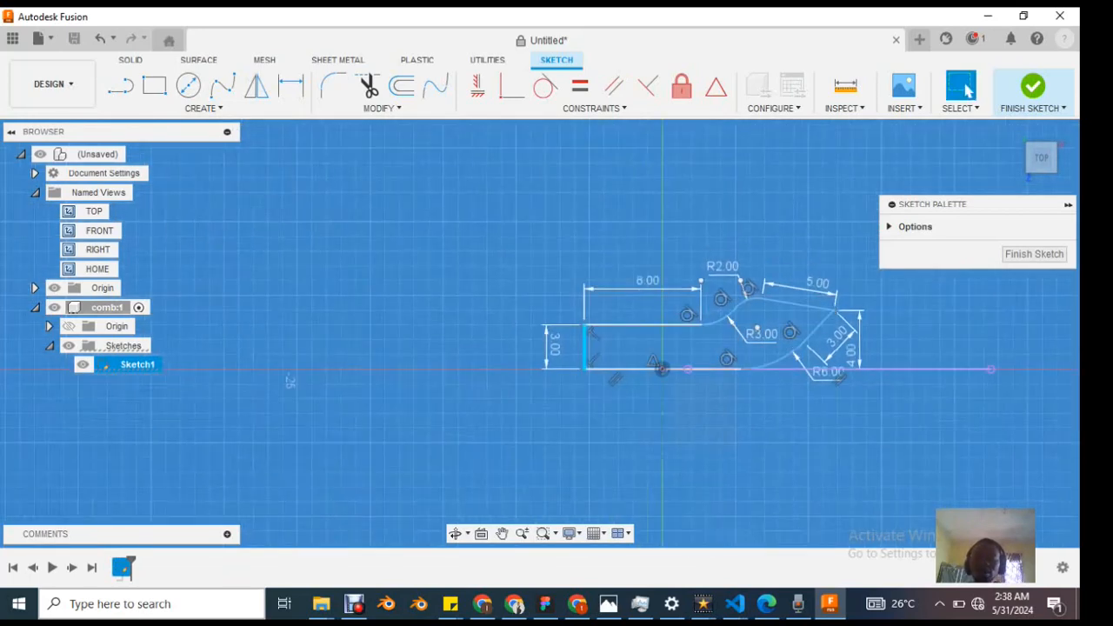
scroll(820, 326, "up", 5)
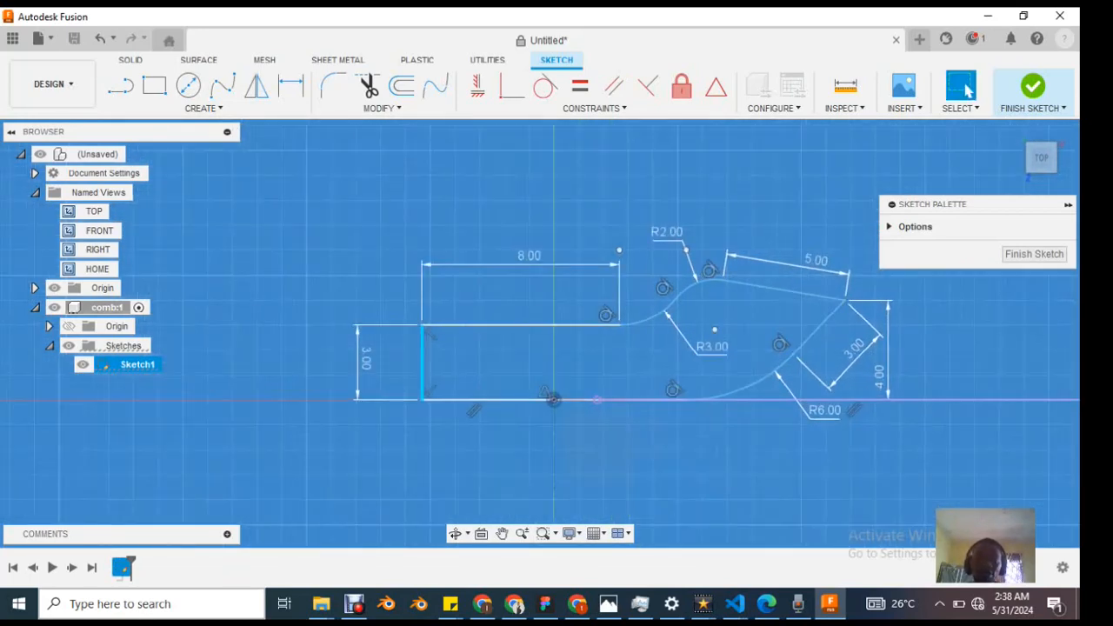
key("Escape")
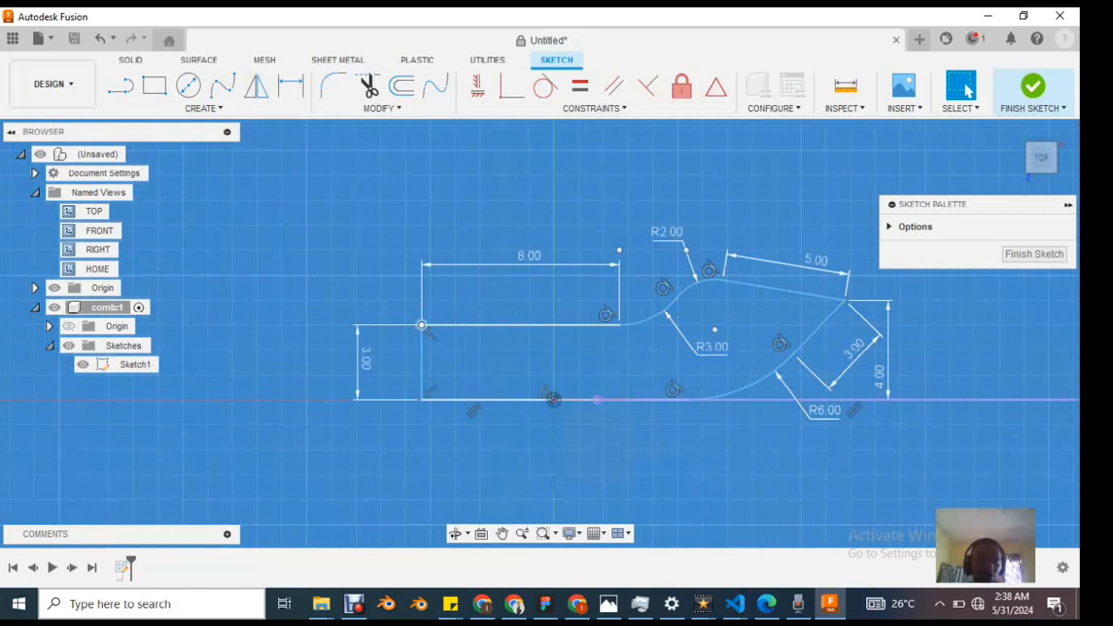
Step: Dimension the overall horizontal length from the handle's short end edge to the comb tip, entering 20 mm
key("d")
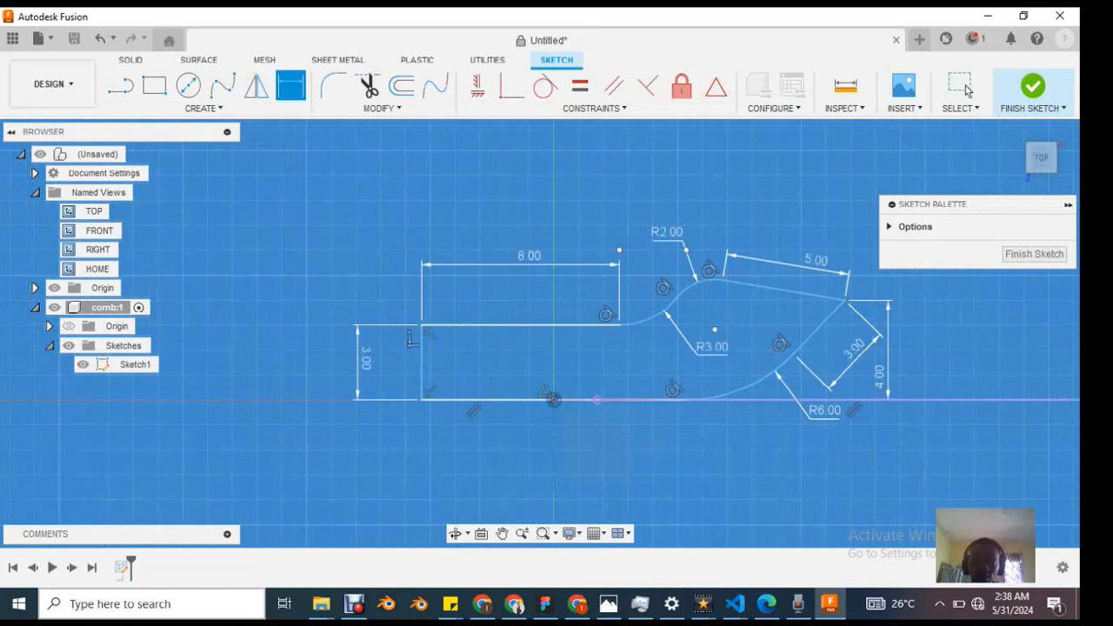
left_click(422, 363)
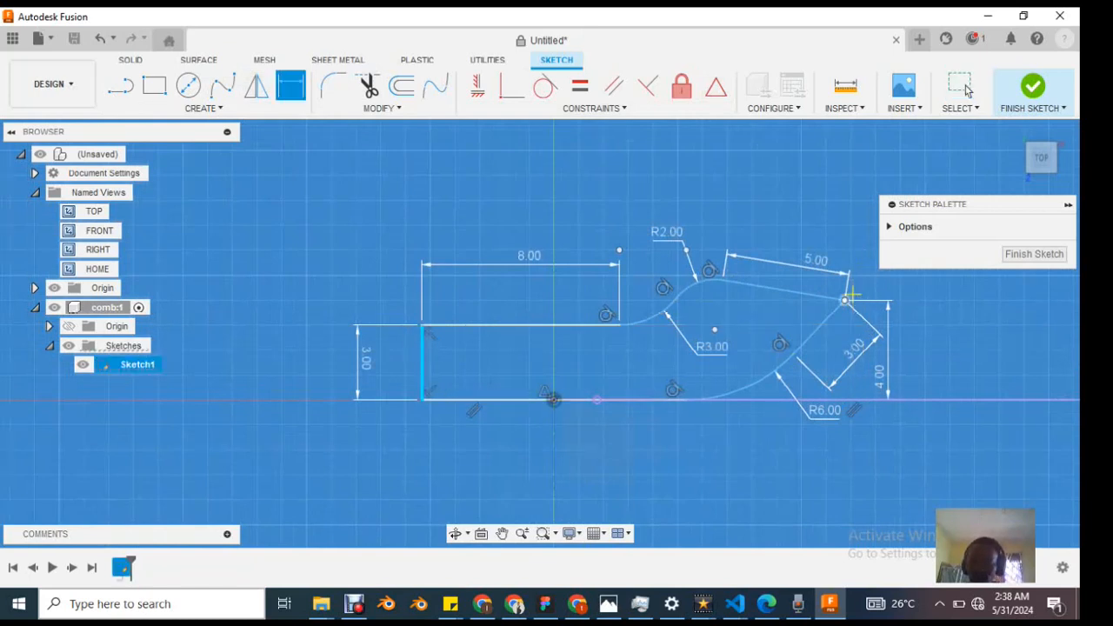
left_click(845, 300)
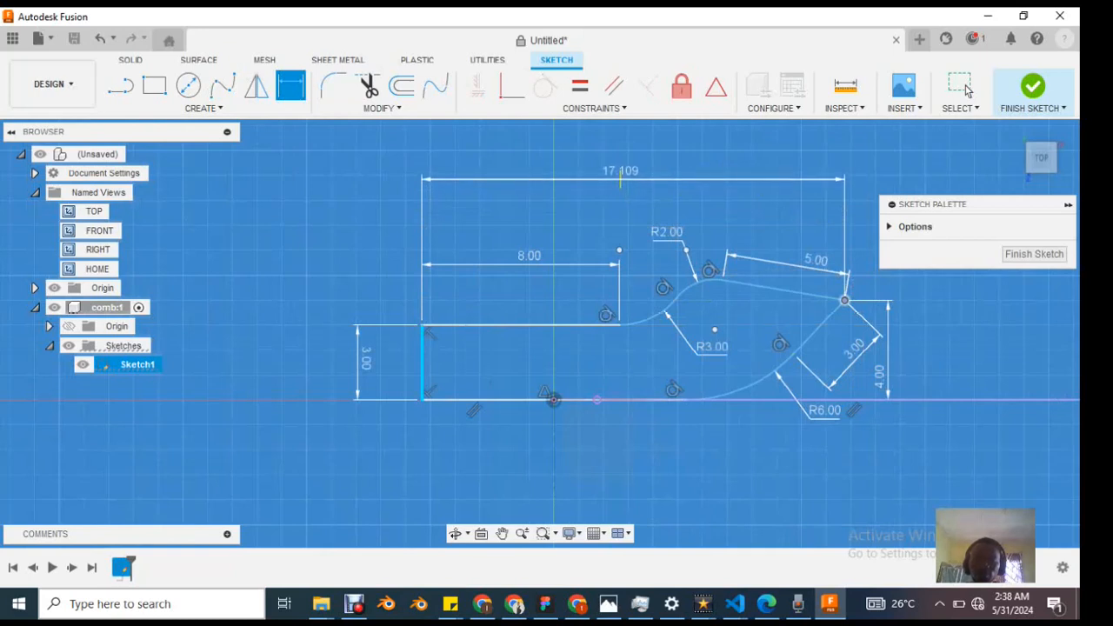
left_click(636, 179)
type("2")
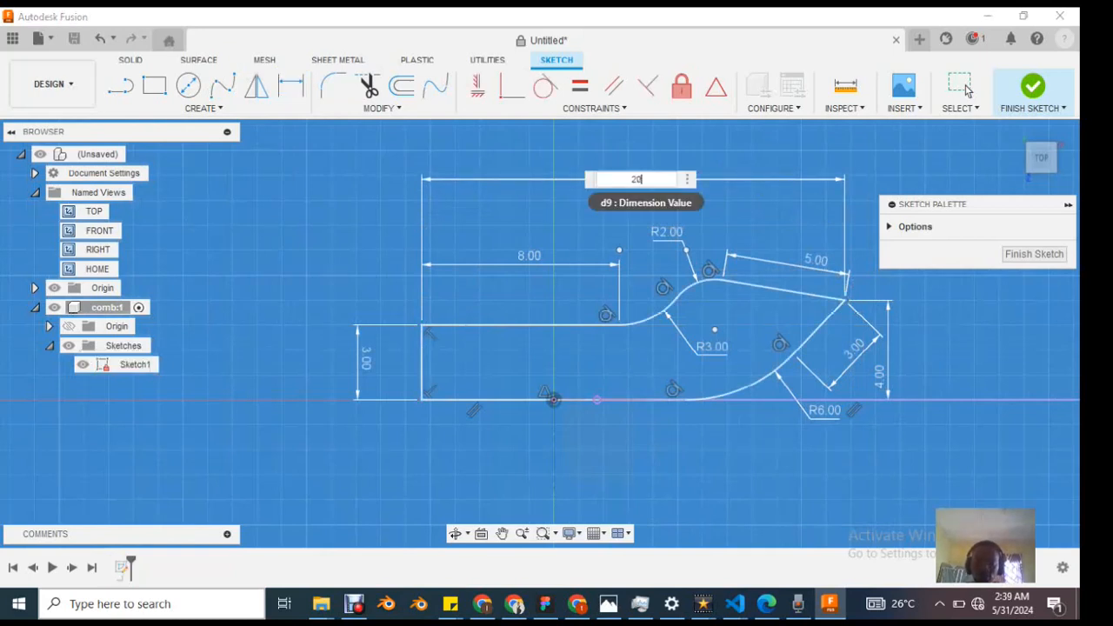
type("0")
key("Return")
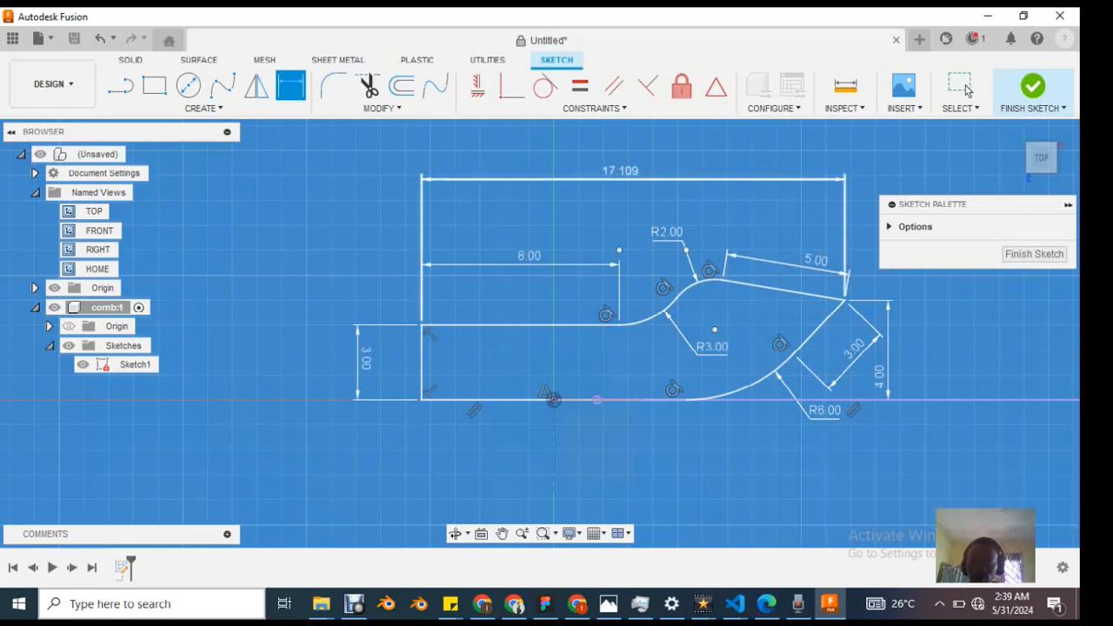
Step: Set the overall length dimension between the handle end and the tip to 17 mm
left_click(627, 172)
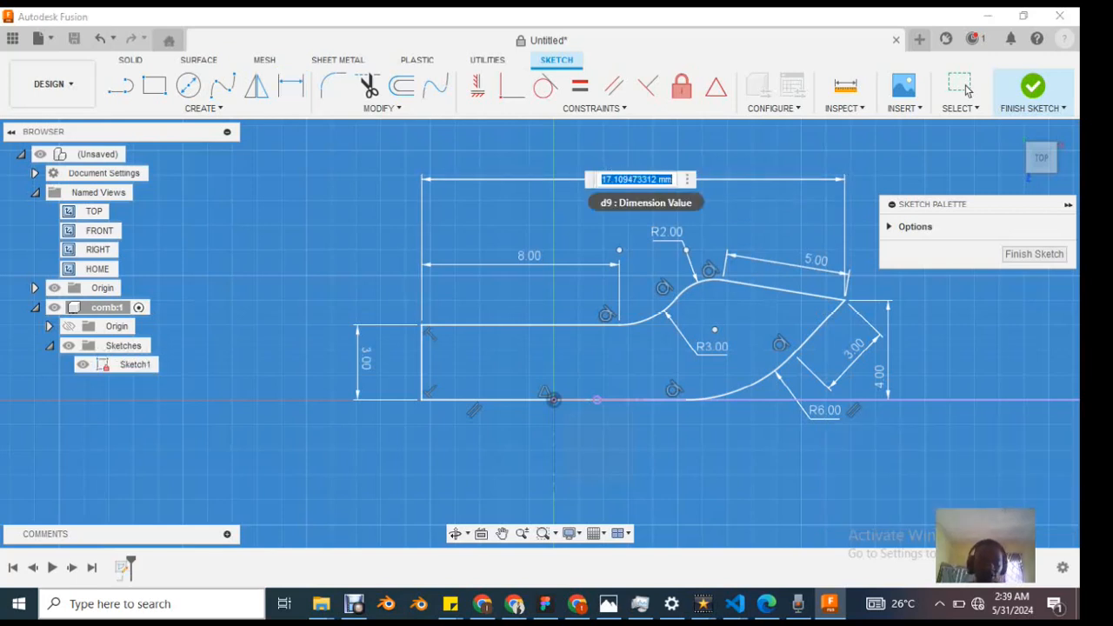
type("17")
key("Return")
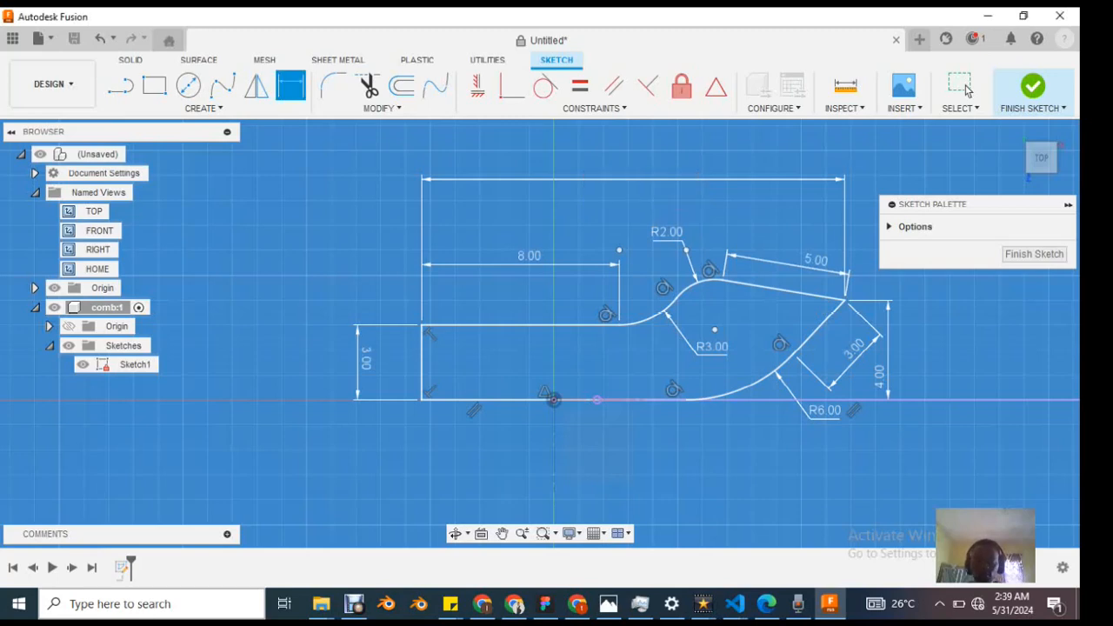
scroll(654, 254, "down", 3)
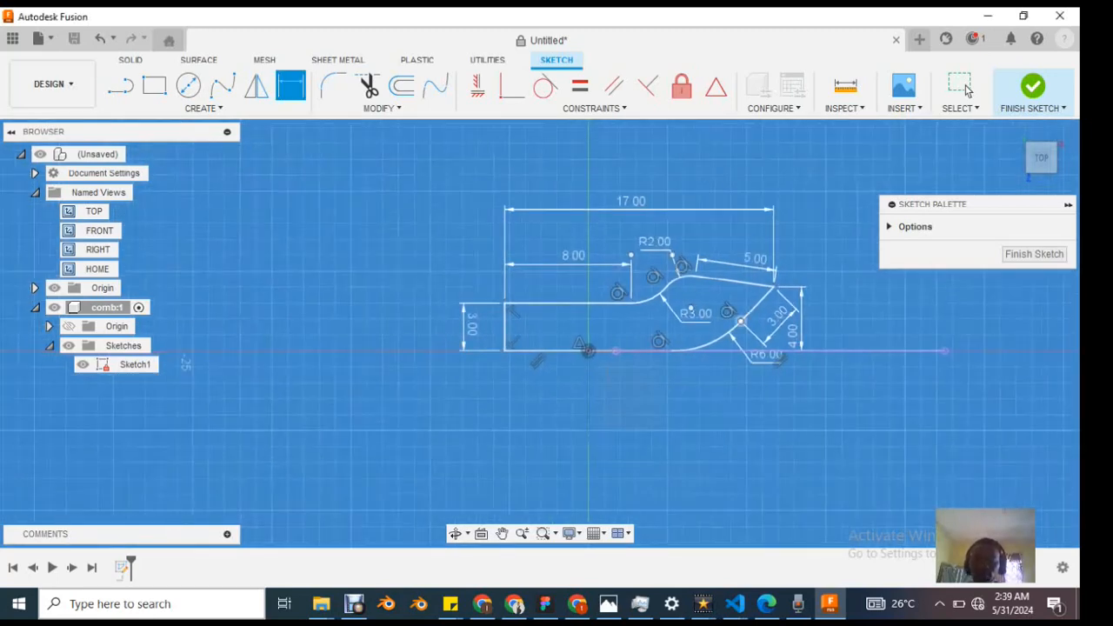
scroll(740, 321, "up", 1)
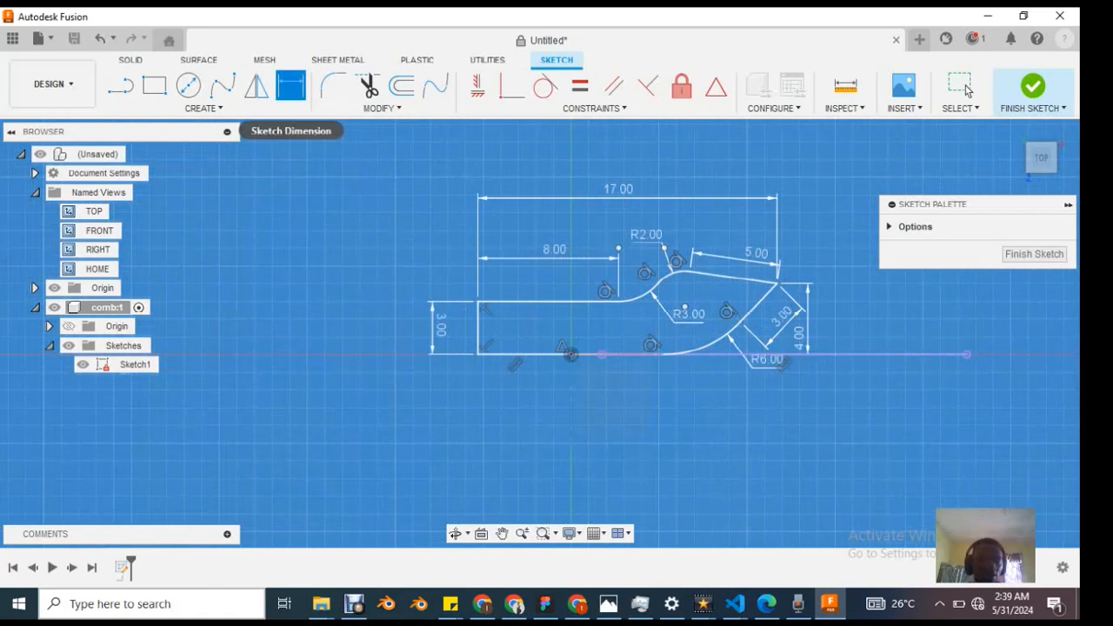
Step: Check the tip point and the surrounding edges and arc of the comb profile for any remaining freedom of movement
left_click(965, 87)
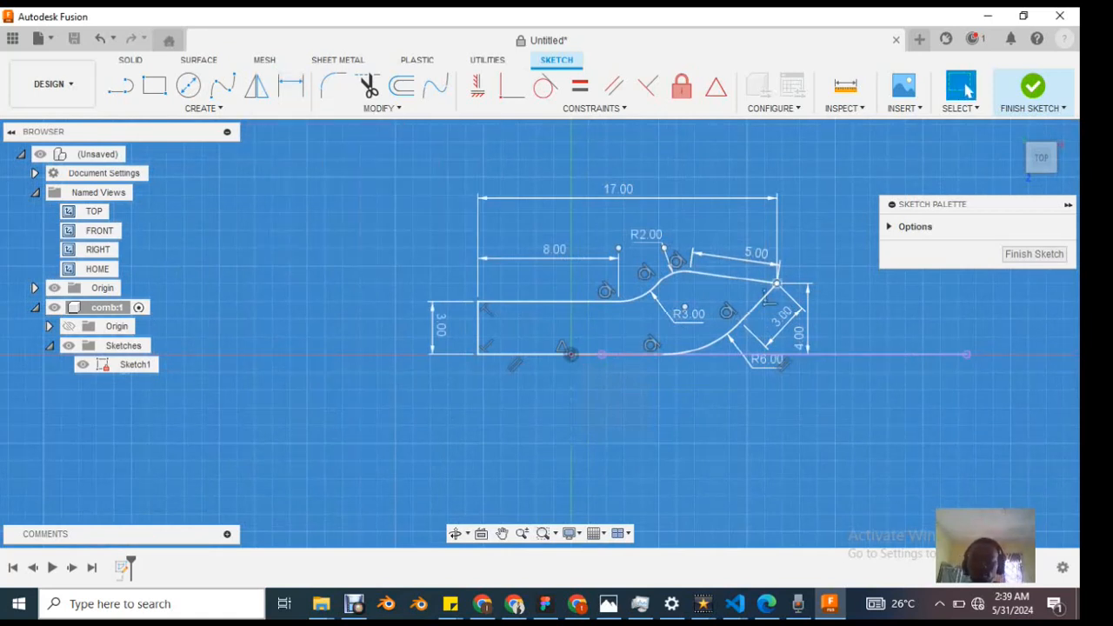
left_click(777, 282)
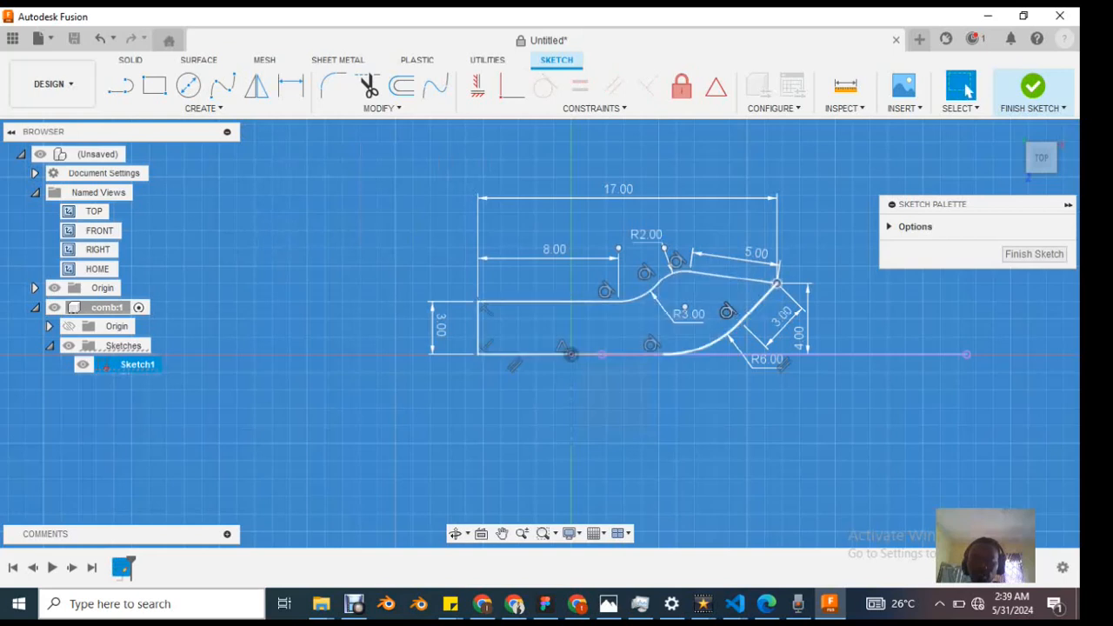
left_click(759, 303)
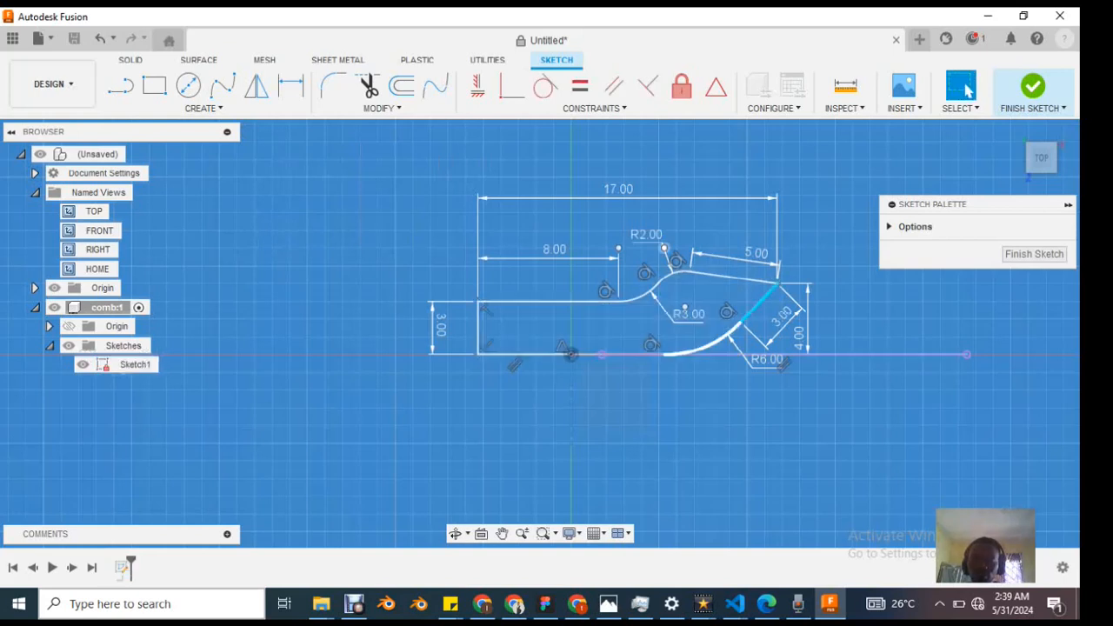
left_click(715, 344)
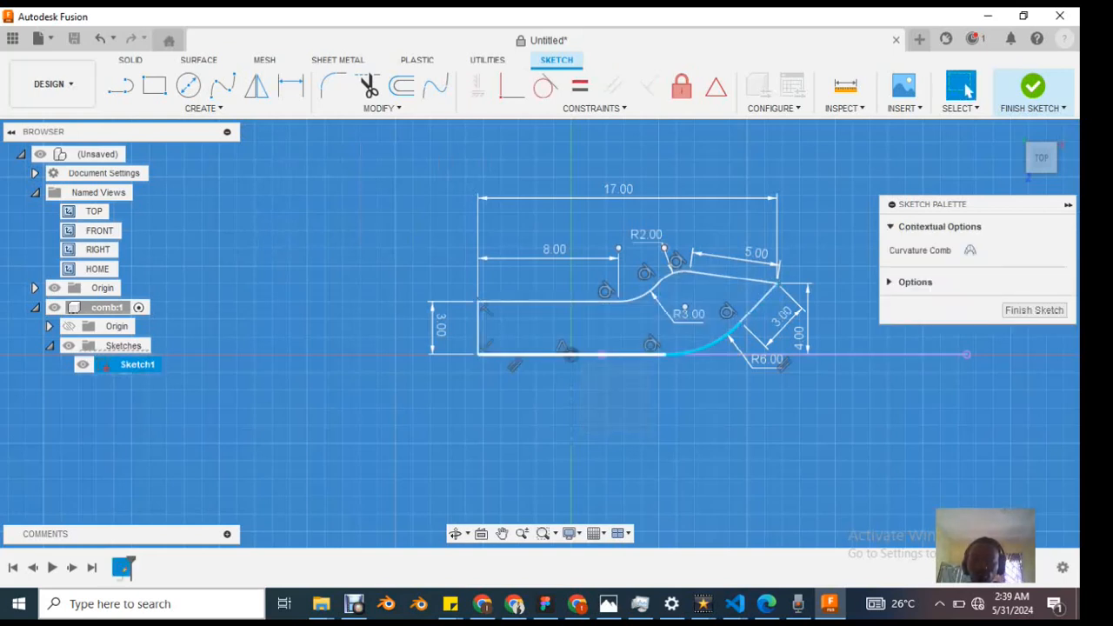
left_click(619, 354)
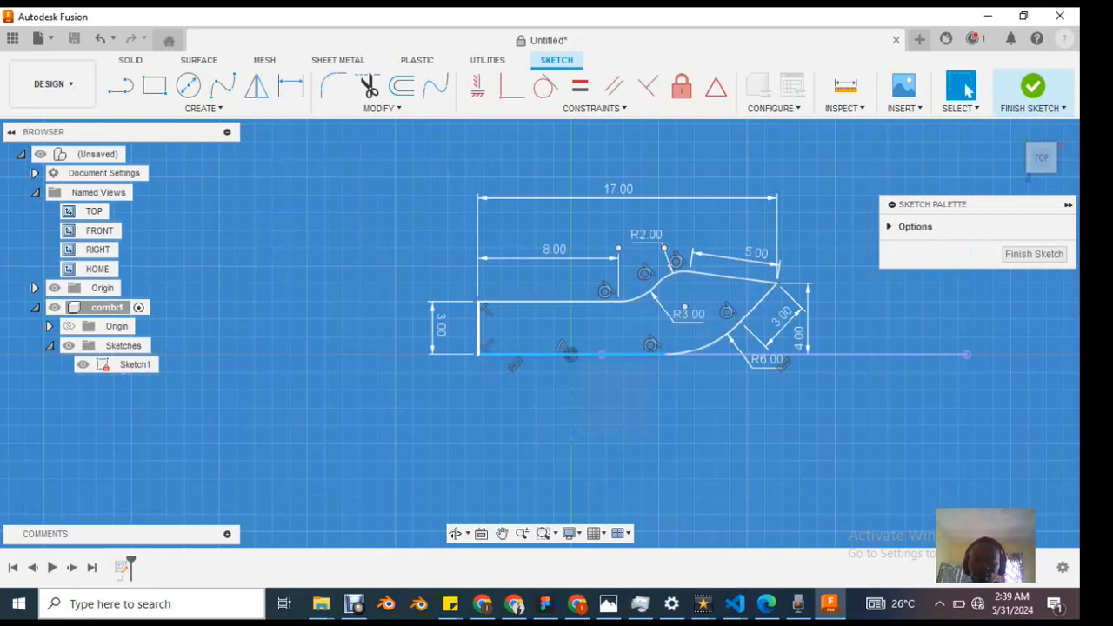
left_click(478, 327)
left_click(557, 302)
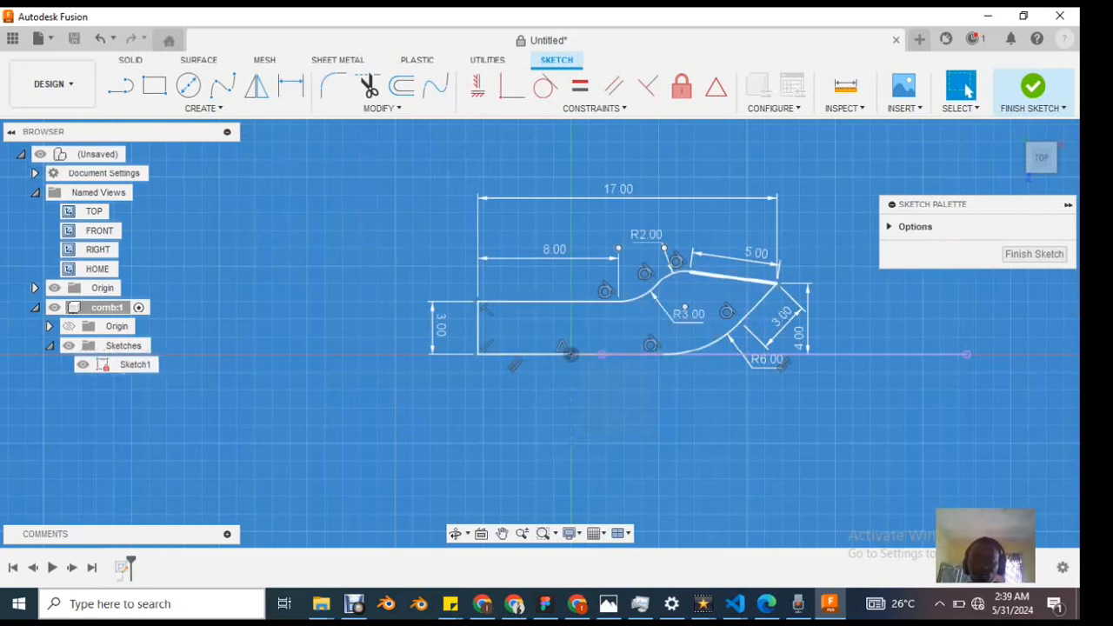
left_click(732, 277)
key("Escape")
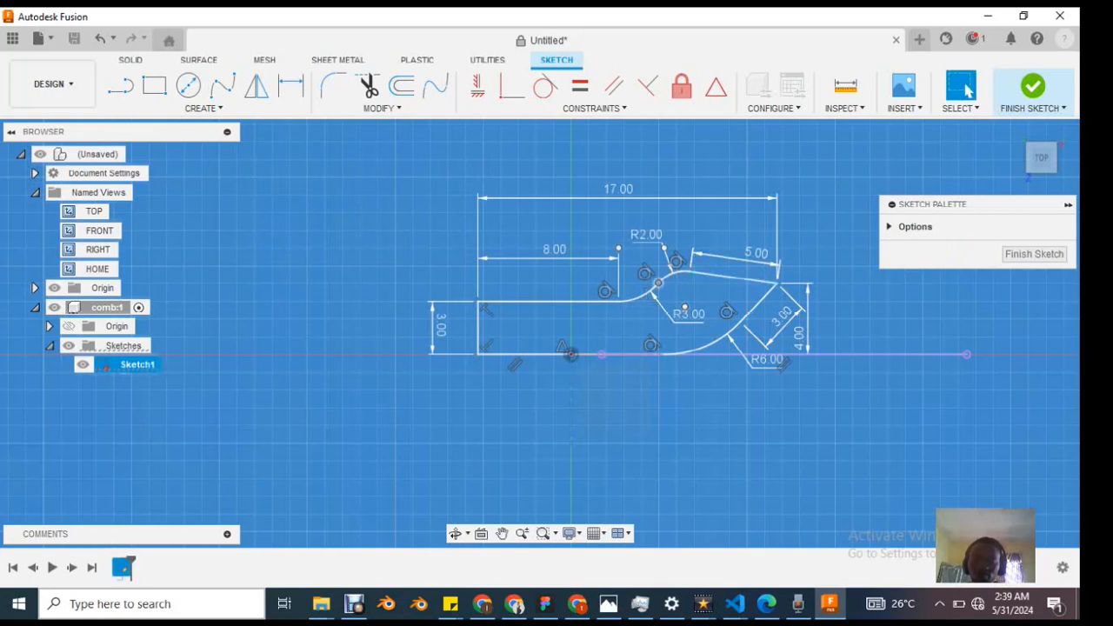
Step: Delete the 4 mm vertical dimension at the comb tip and undo the deletion
scroll(761, 304, "up", 1)
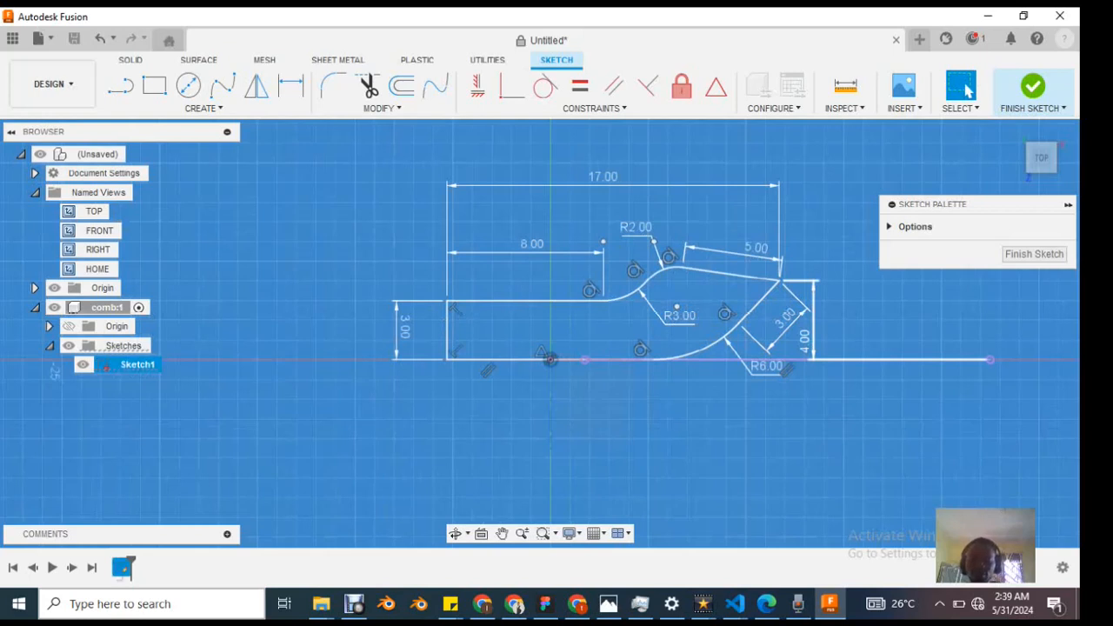
key("Delete")
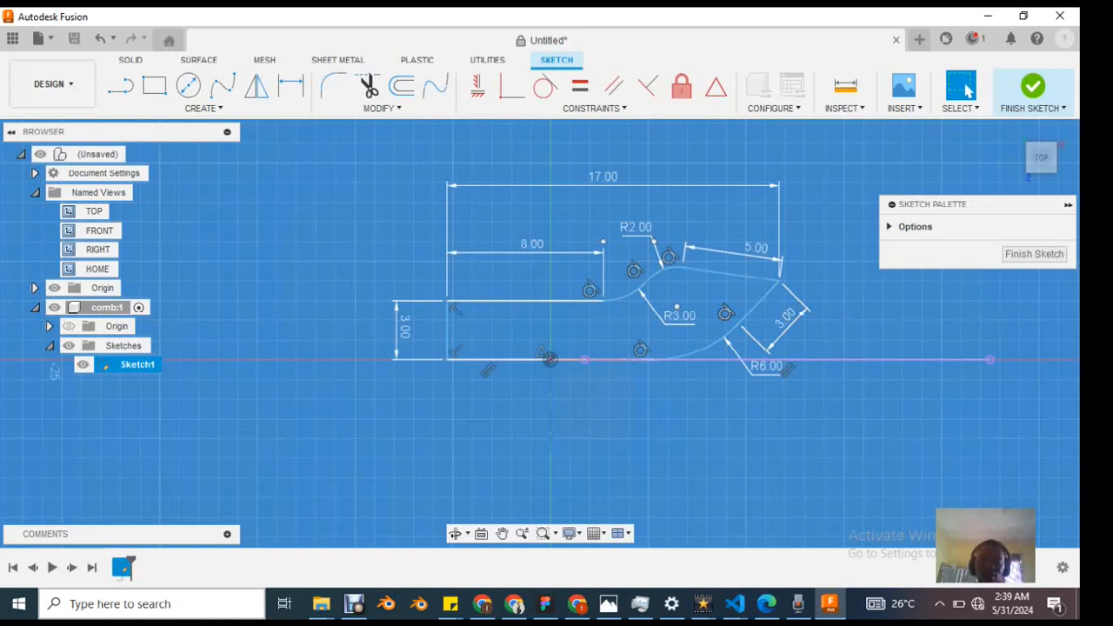
scroll(700, 200, "up", 1)
scroll(703, 255, "up", 1)
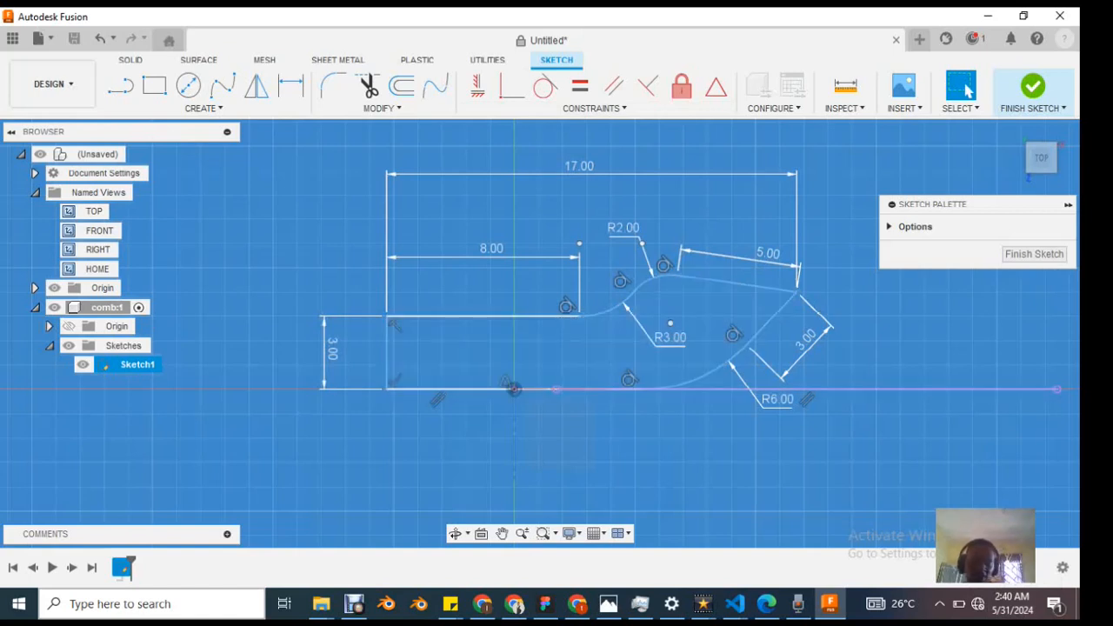
key("ctrl+z")
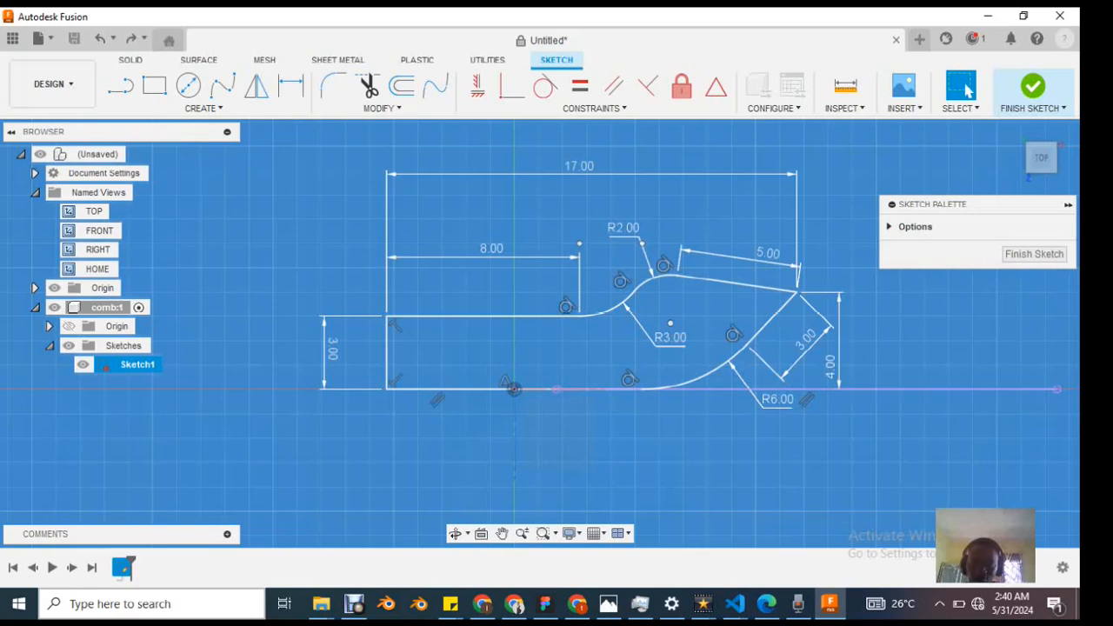
Step: Select the closed comb profile region to inspect it, clear the selection and review the dimensioned sketch
scroll(539, 266, "up", 2)
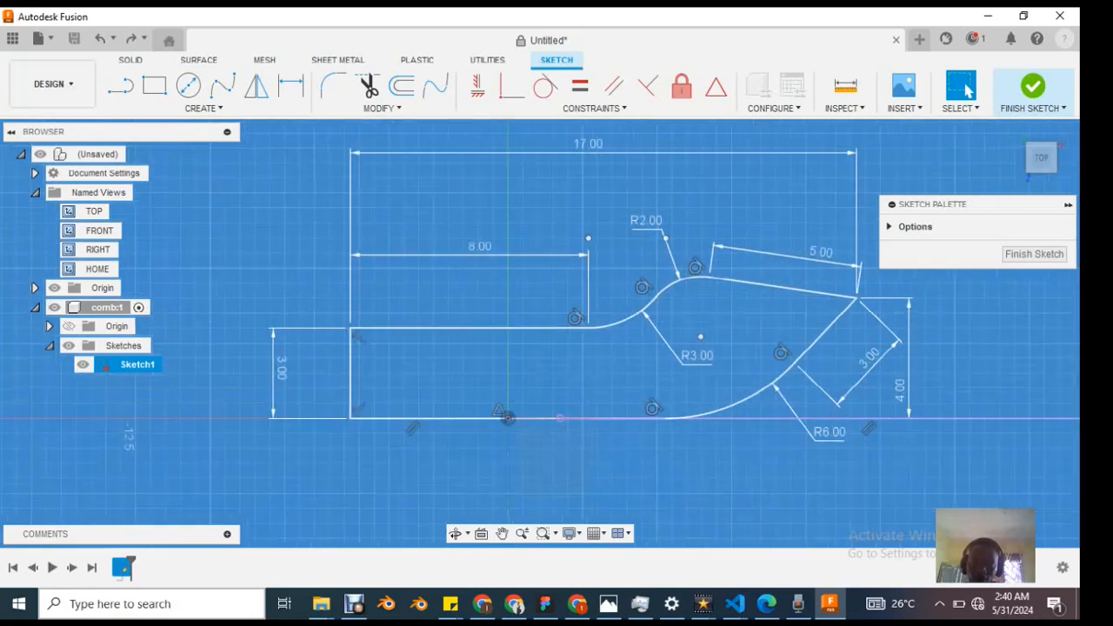
scroll(569, 272, "down", 3)
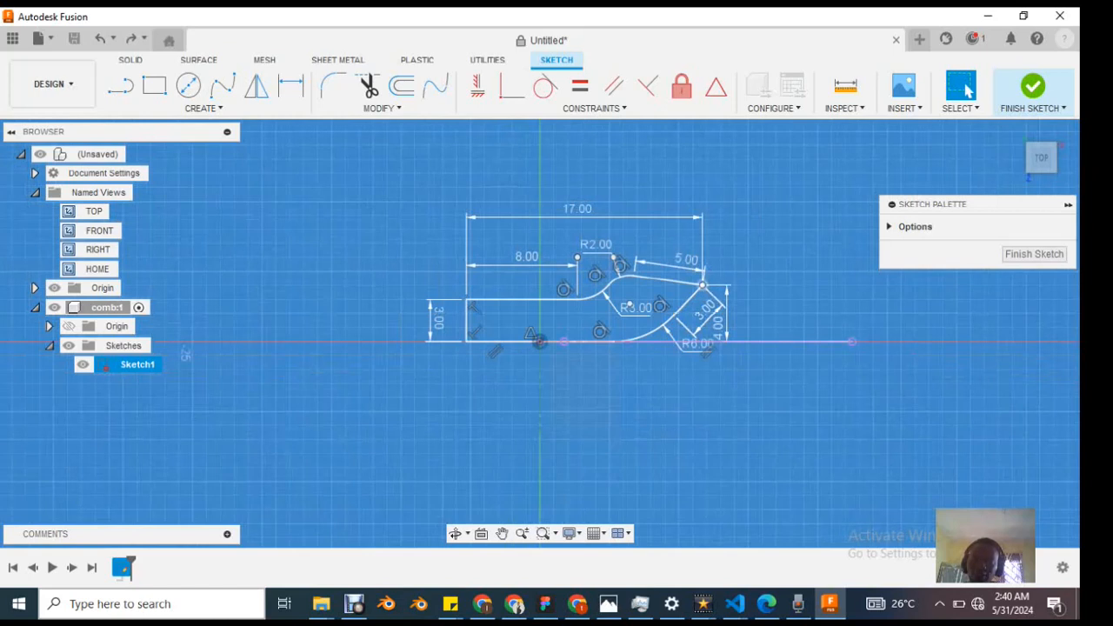
left_click(581, 324)
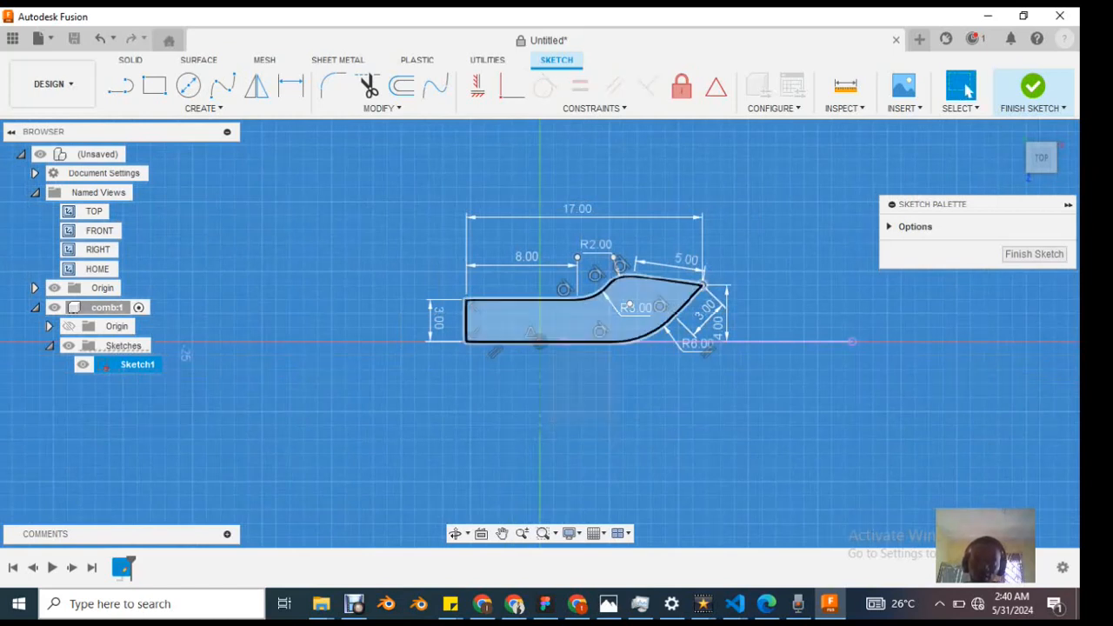
key("Escape")
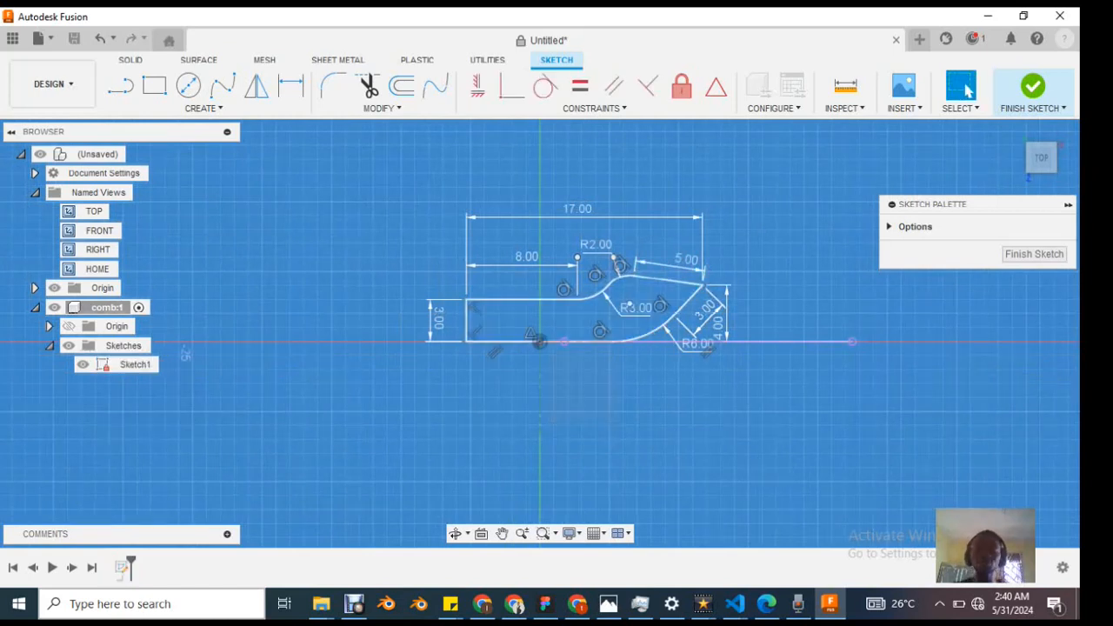
scroll(618, 252, "up", 4)
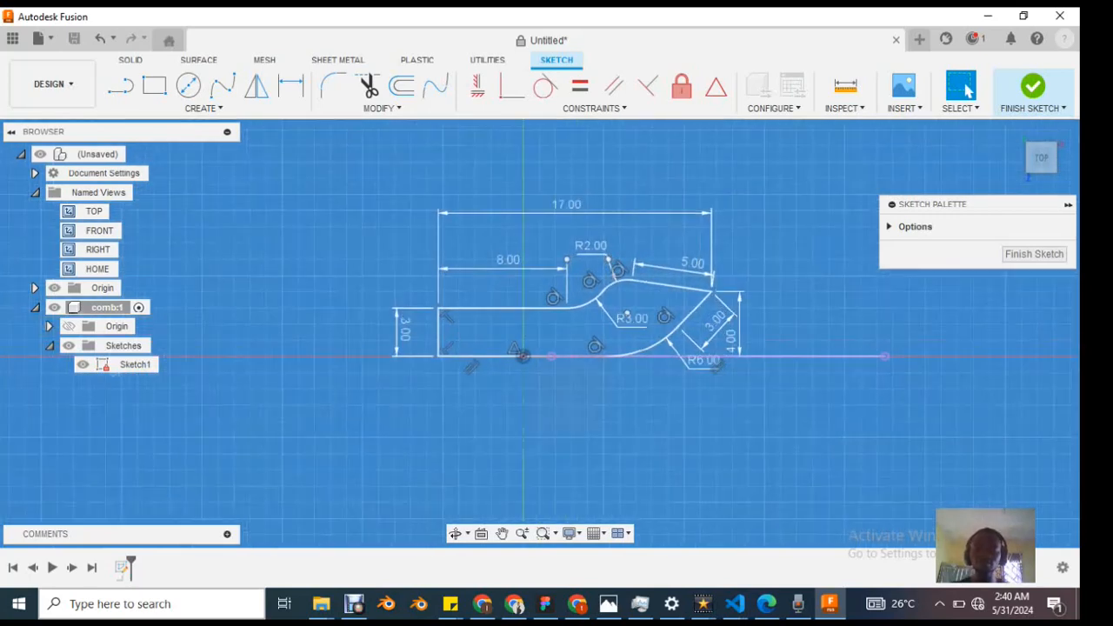
scroll(703, 284, "down", 3)
scroll(655, 299, "up", 4)
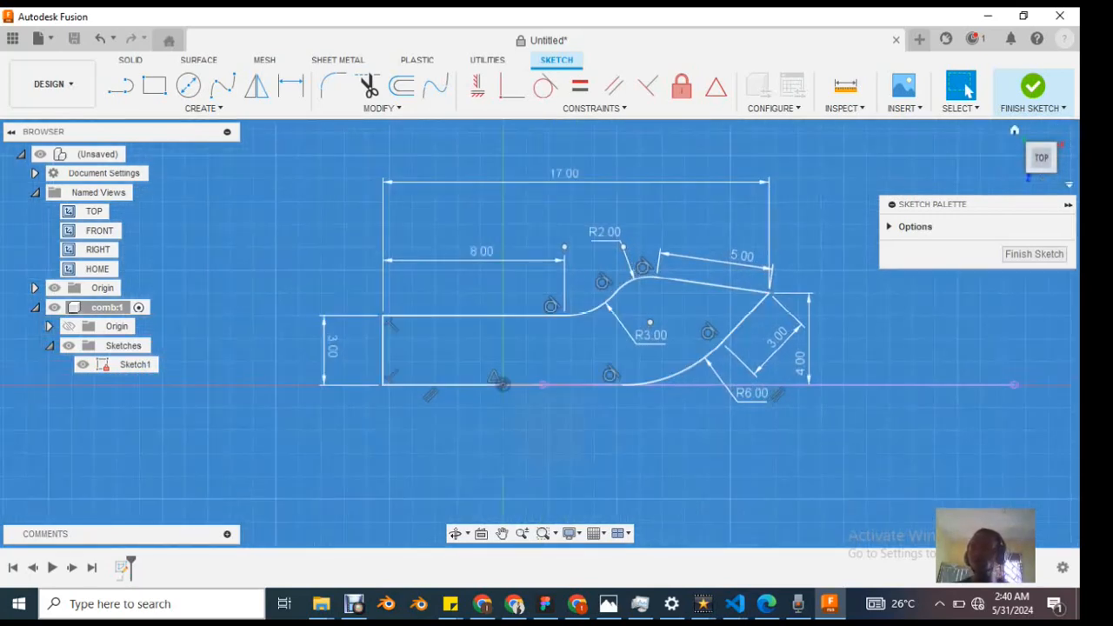
Step: Show the comb sketch in the home view and look through the available sketch modification, constraint and creation commands
left_click(1015, 129)
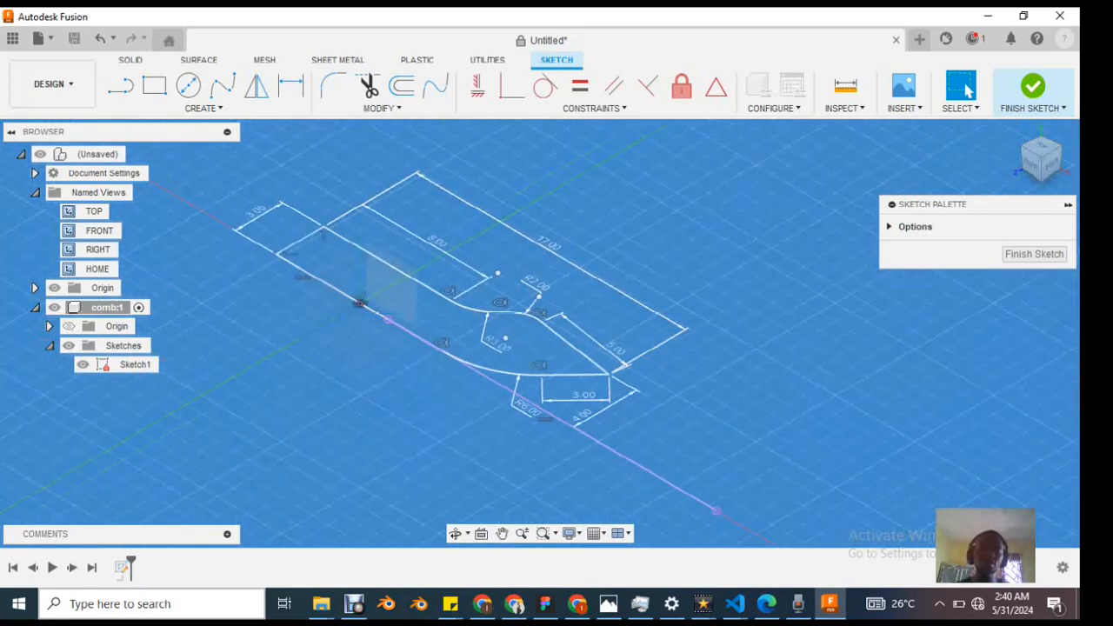
scroll(396, 320, "up", 1)
scroll(398, 317, "down", 3)
scroll(372, 305, "up", 2)
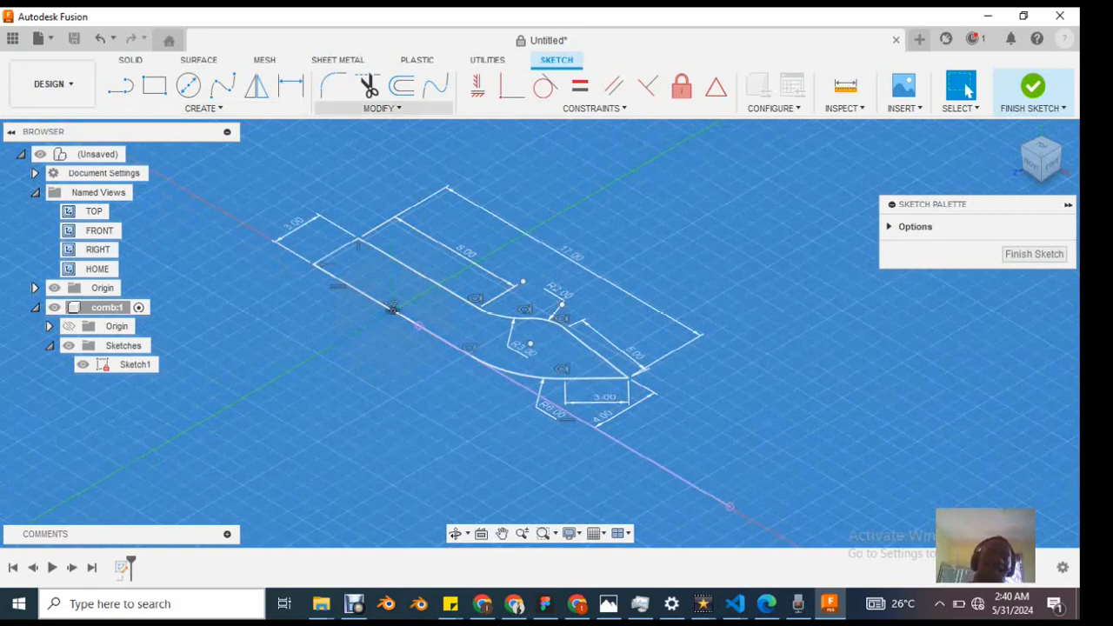
left_click(383, 108)
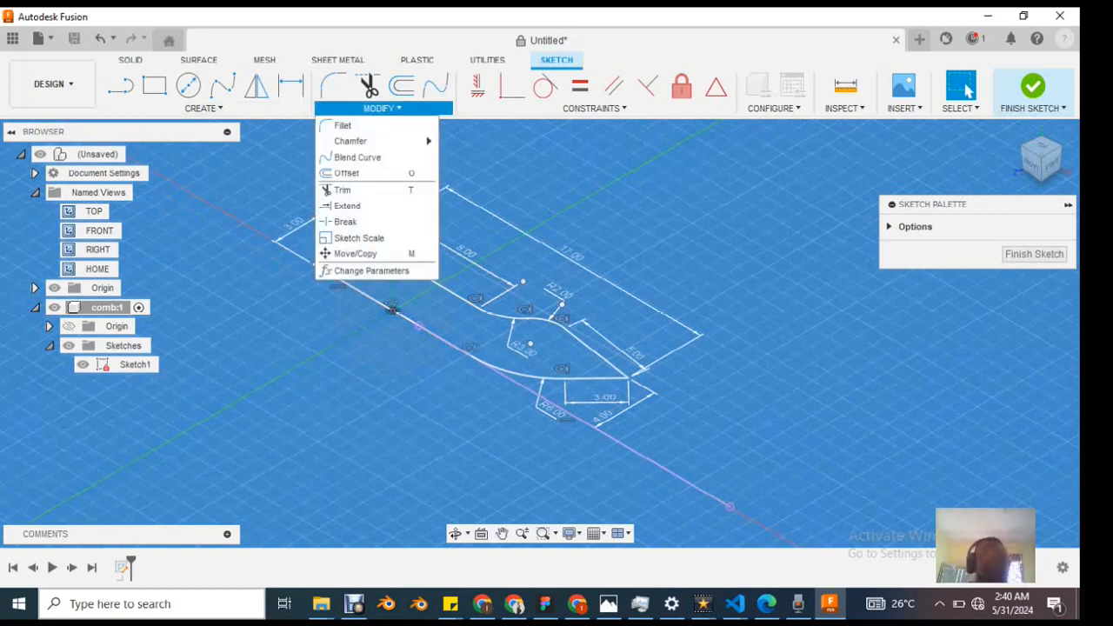
key("Escape")
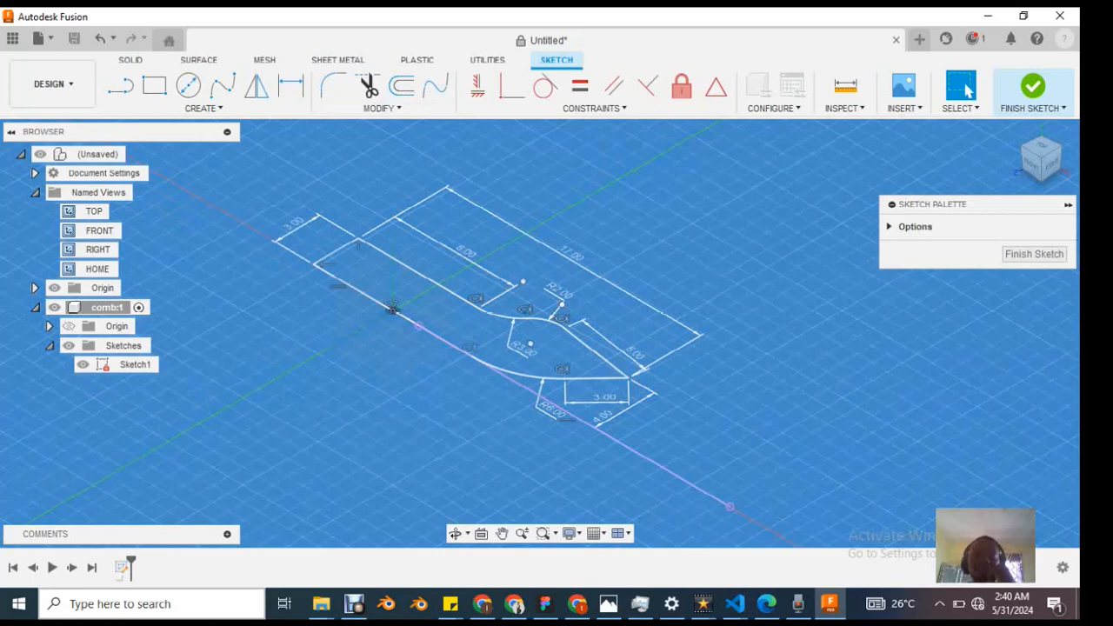
left_click(383, 108)
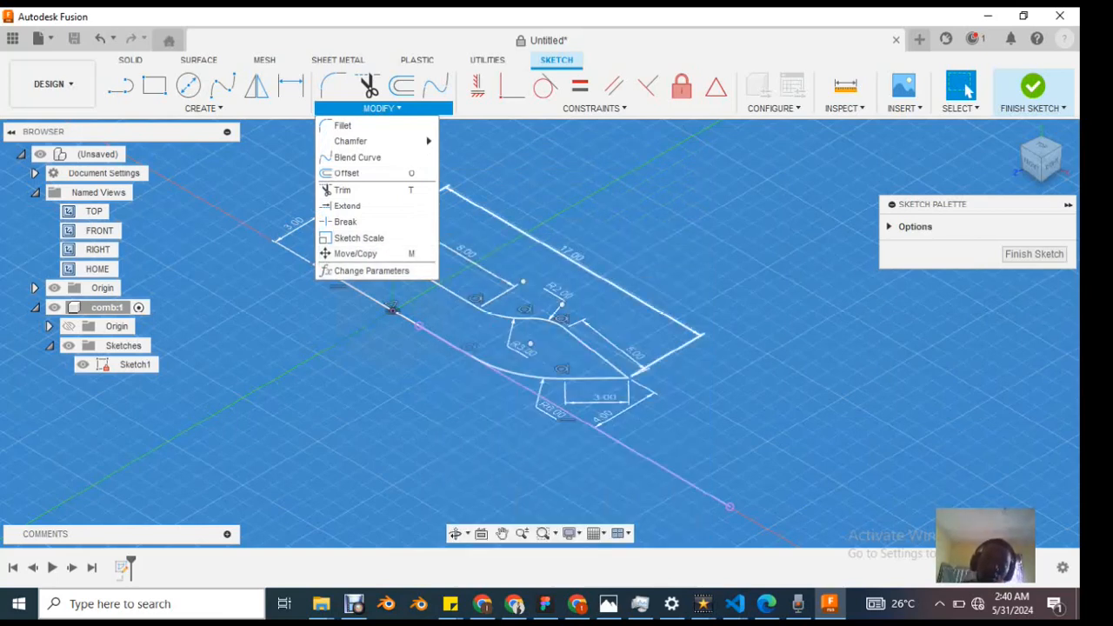
left_click(593, 108)
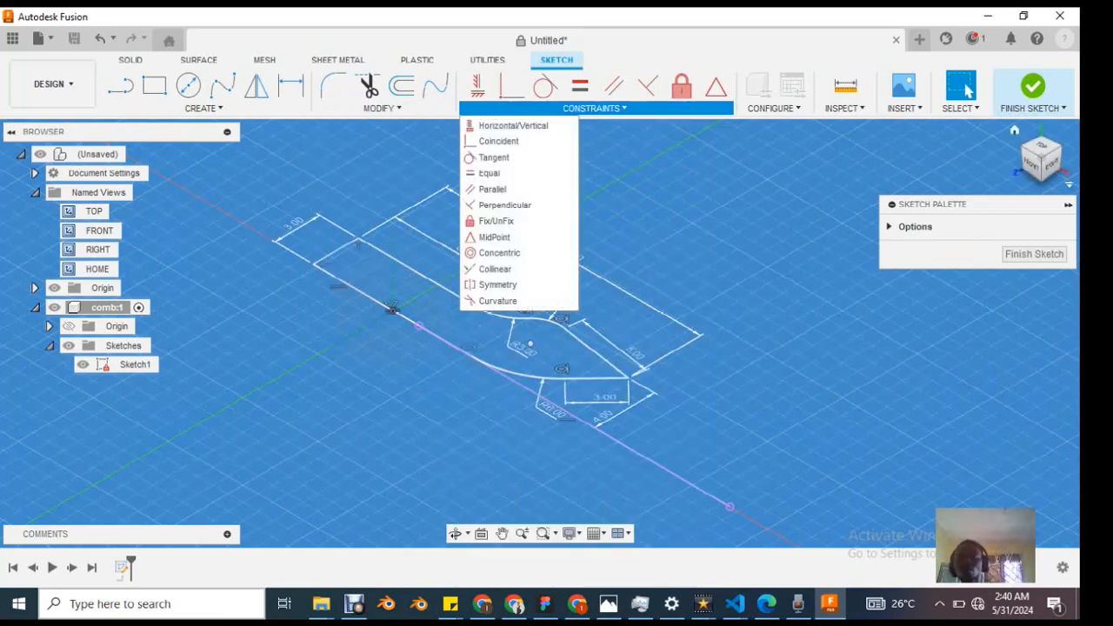
left_click(383, 107)
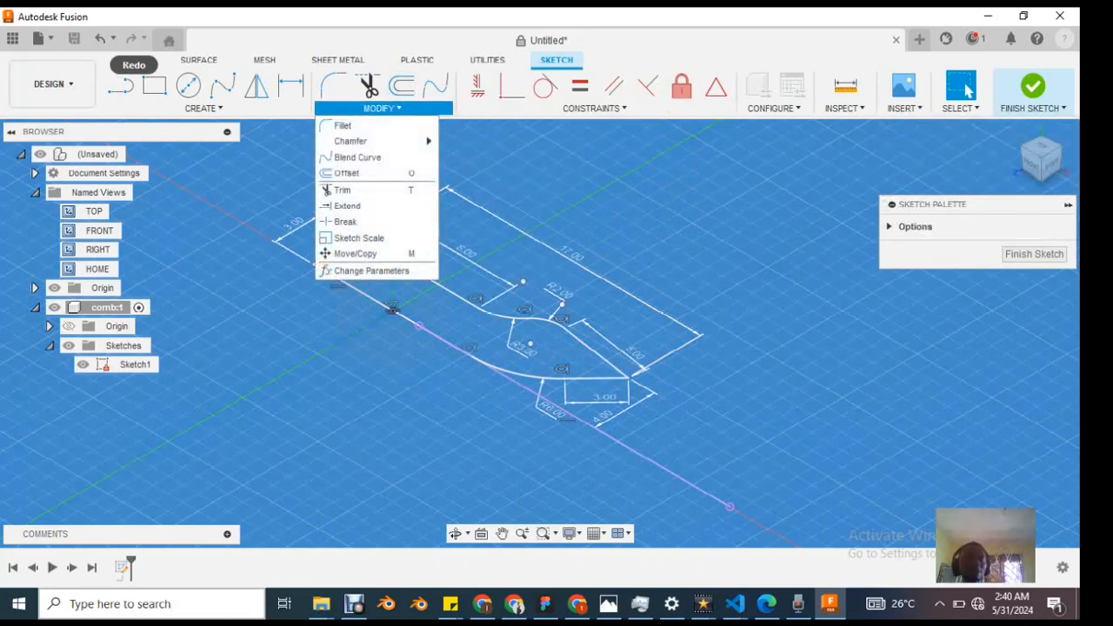
left_click(203, 108)
left_click(593, 108)
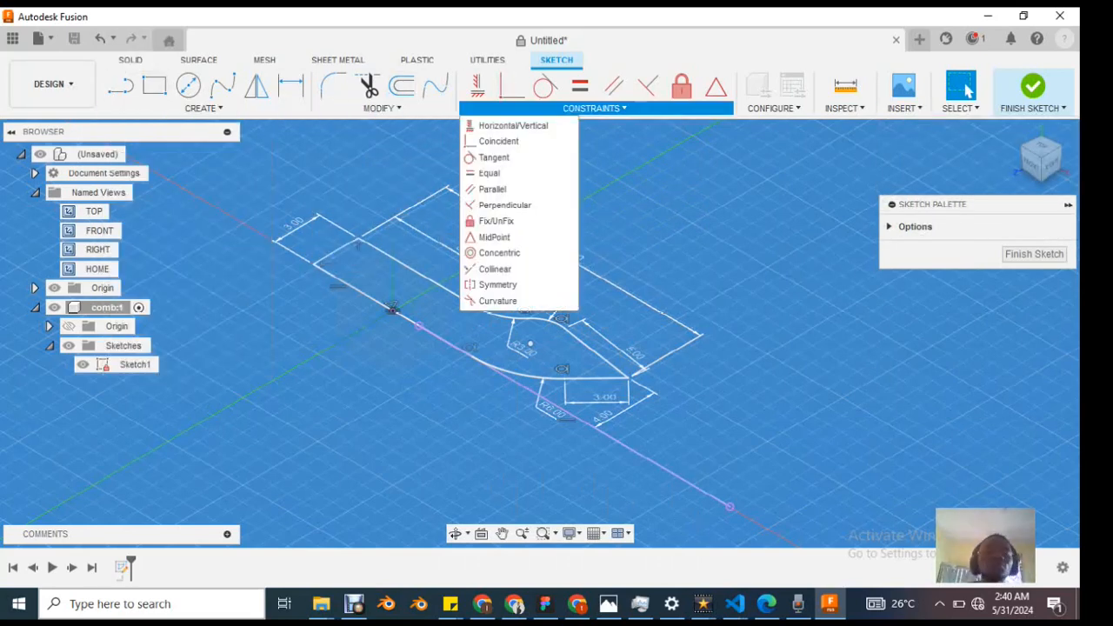
left_click(204, 108)
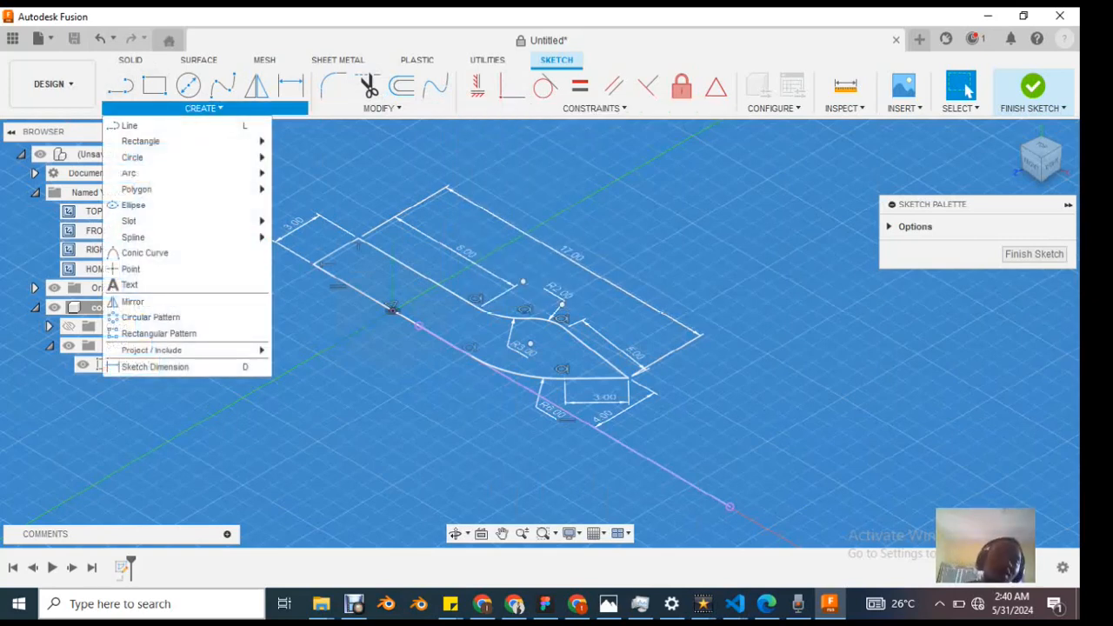
Step: Extrude the closed comb profile 10 mm to one side as a new body
left_click(131, 60)
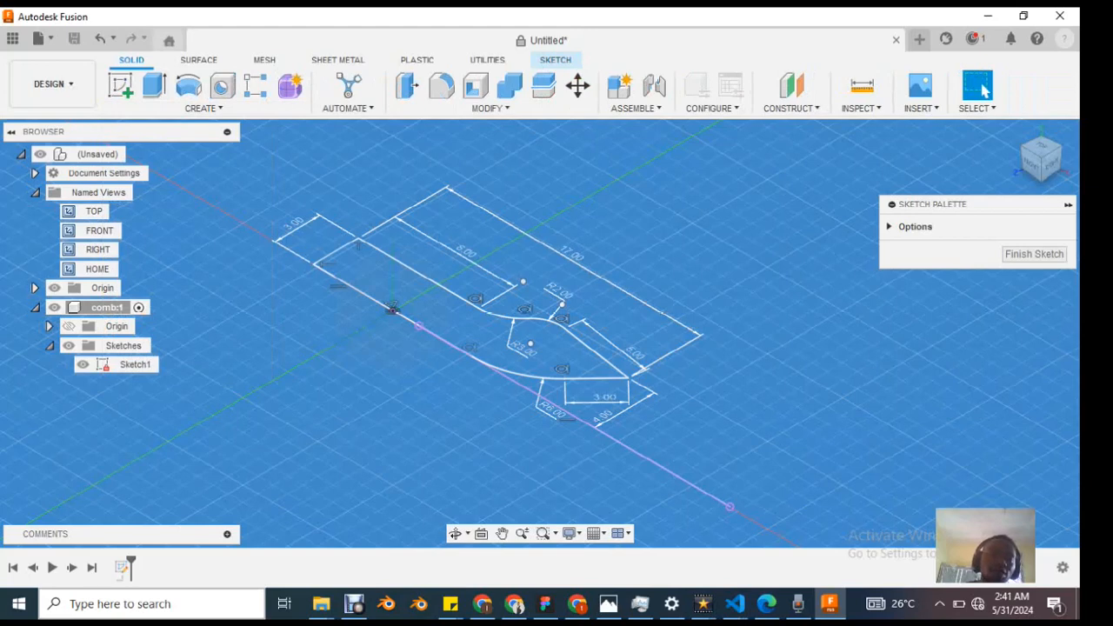
left_click(204, 108)
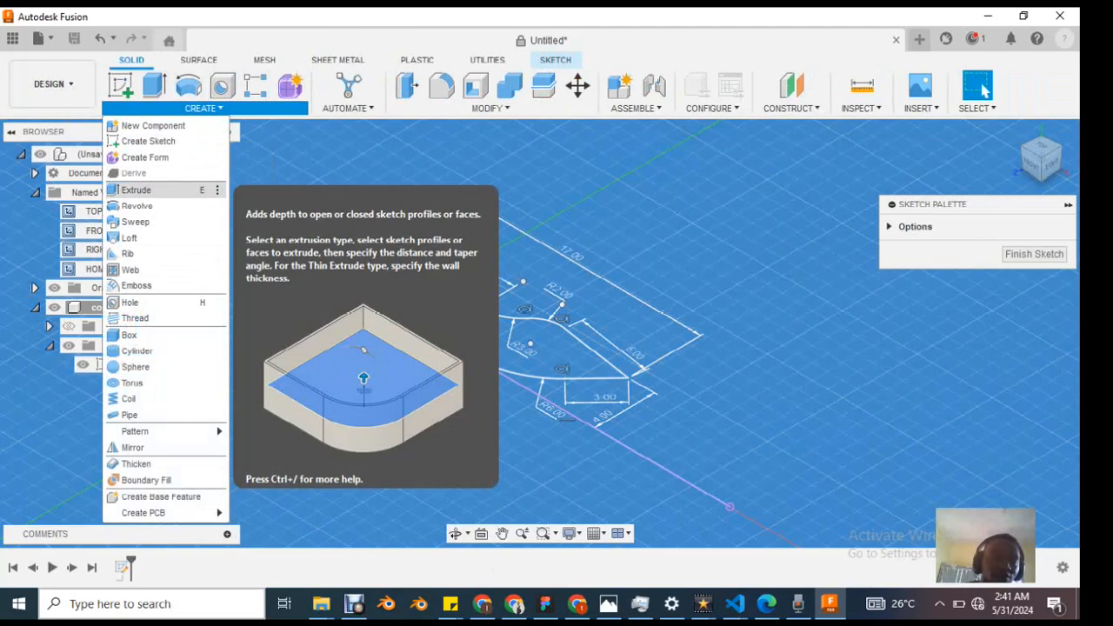
left_click(136, 190)
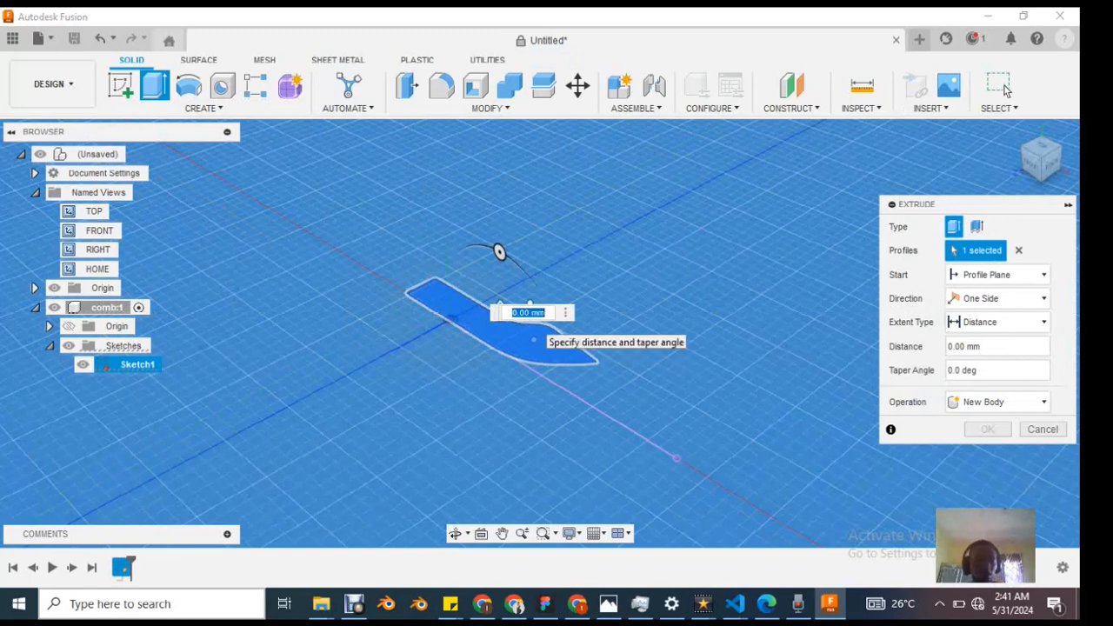
type("10")
key("Return")
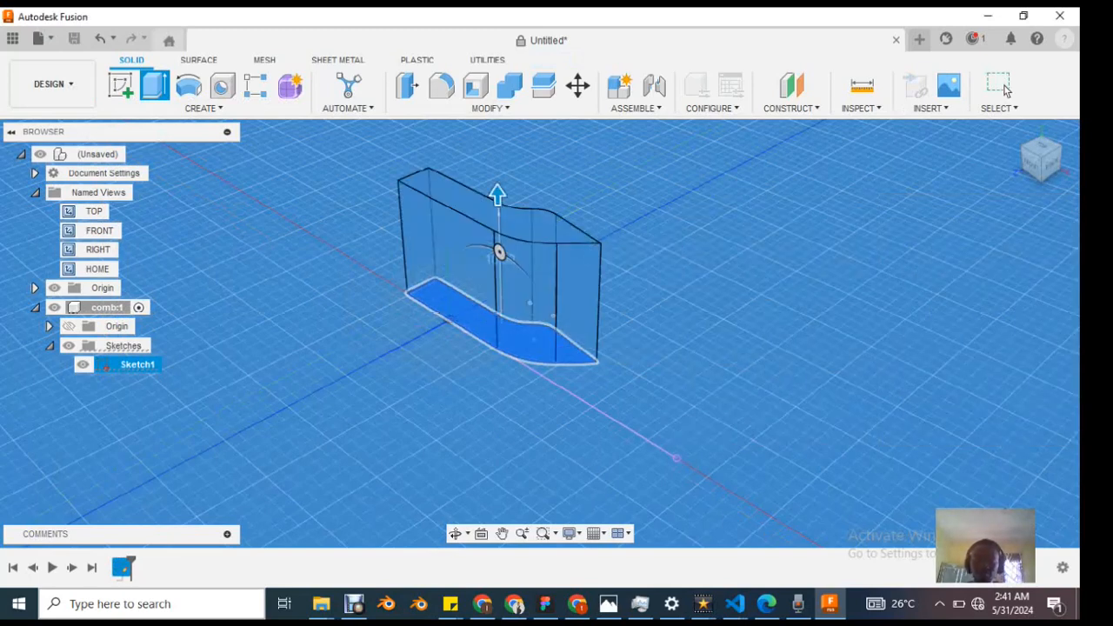
scroll(519, 281, "up", 3)
scroll(519, 280, "down", 3)
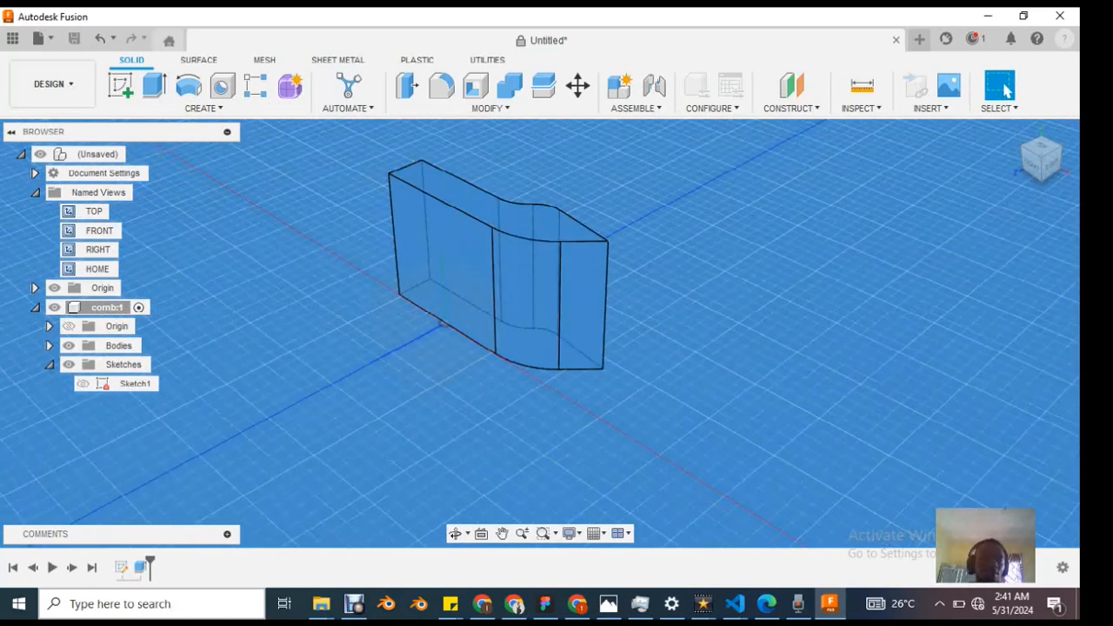
Step: Examine the extruded comb body from the front and from the home view, both close up and from farther away
middle_click_drag(513, 239, 642, 327)
scroll(642, 327, "down", 3)
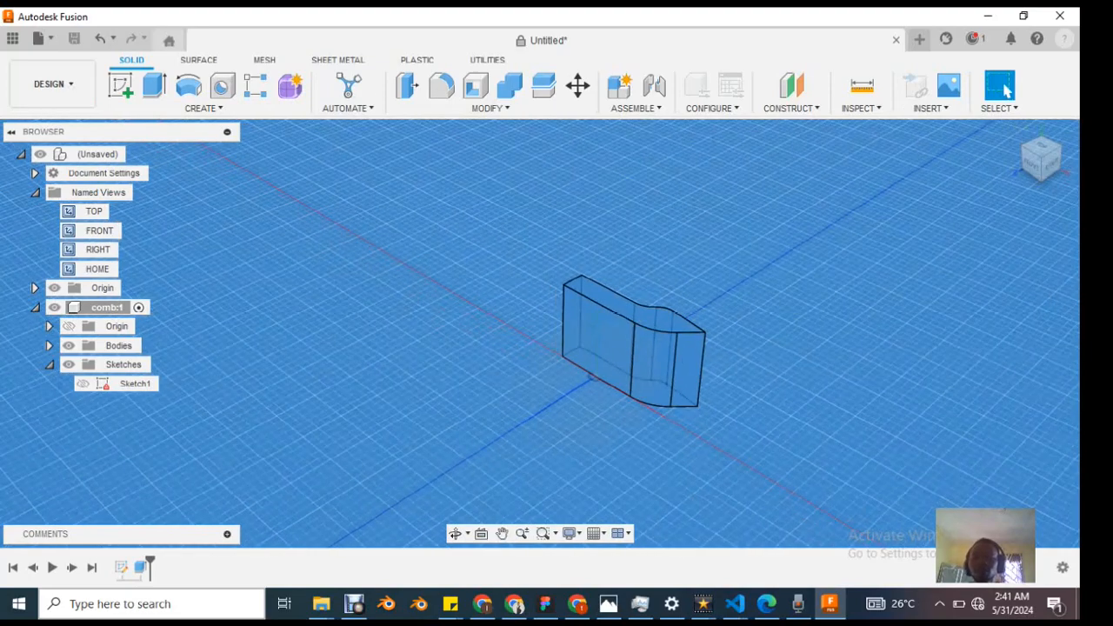
scroll(783, 400, "up", 3)
middle_click_drag(783, 401, 783, 368)
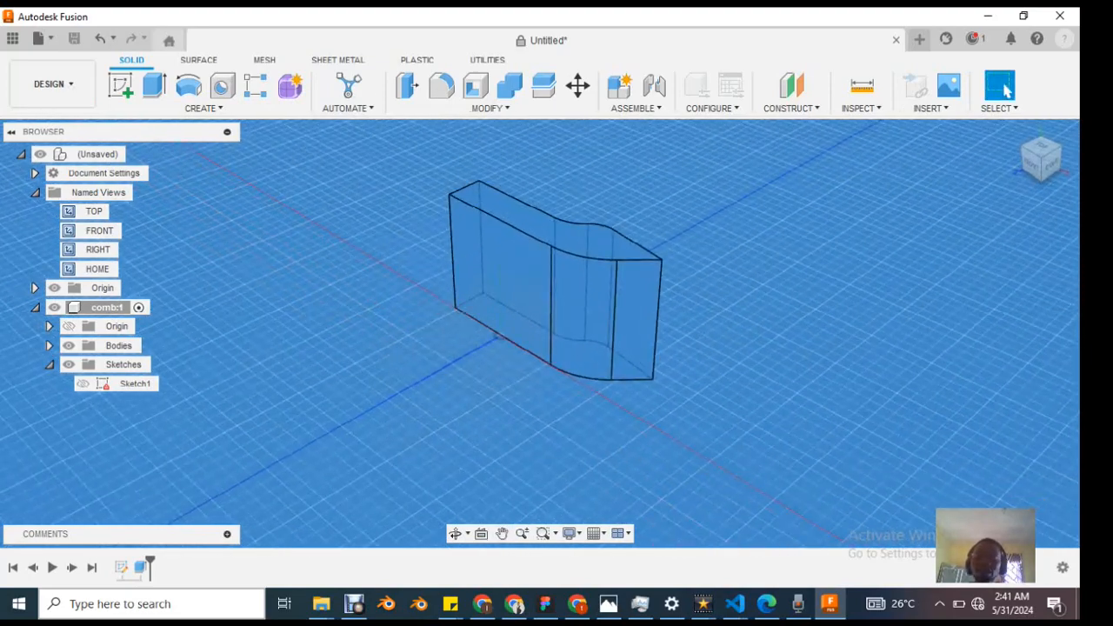
middle_click_drag(495, 335, 761, 395)
scroll(761, 395, "up", 5)
middle_click_drag(600, 370, 470, 374)
left_click(1006, 91)
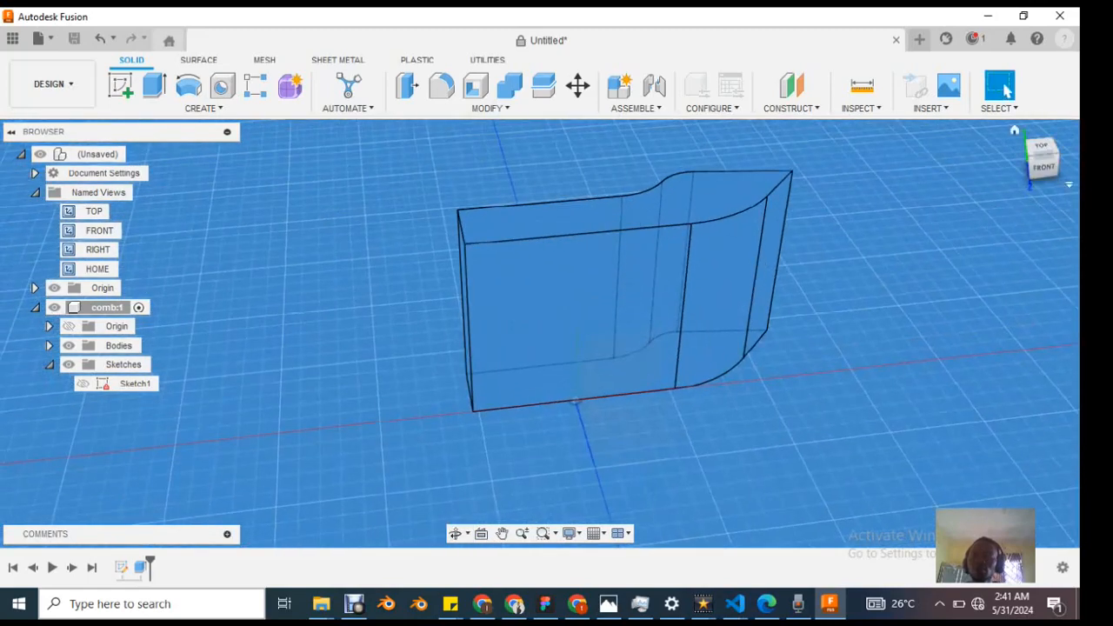
left_click(1015, 131)
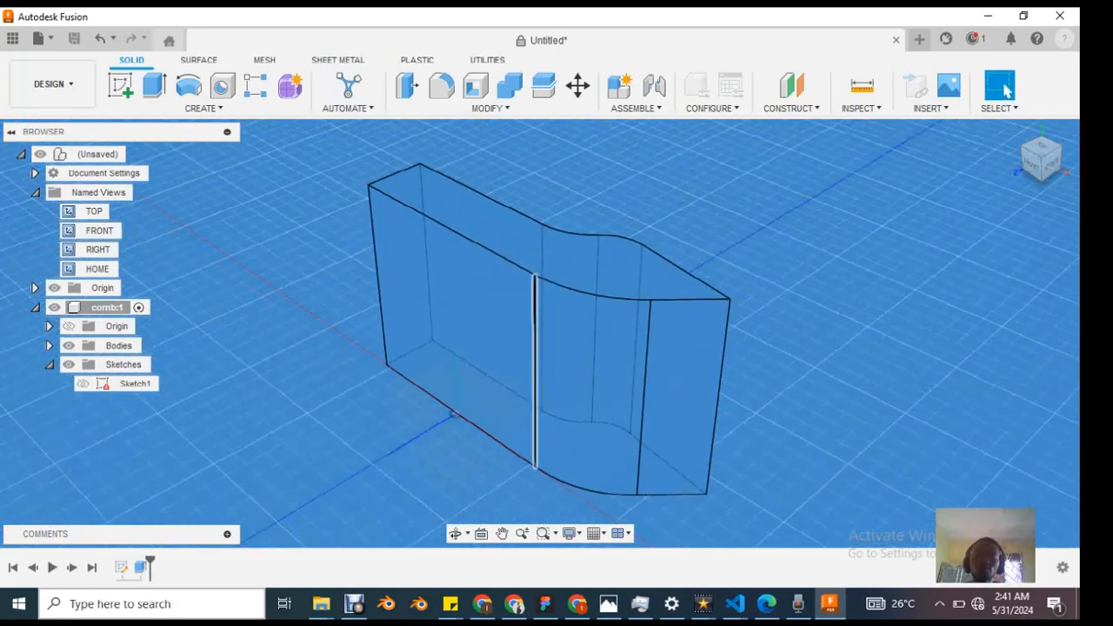
scroll(535, 357, "up", 2)
scroll(535, 357, "down", 4)
scroll(533, 353, "down", 2)
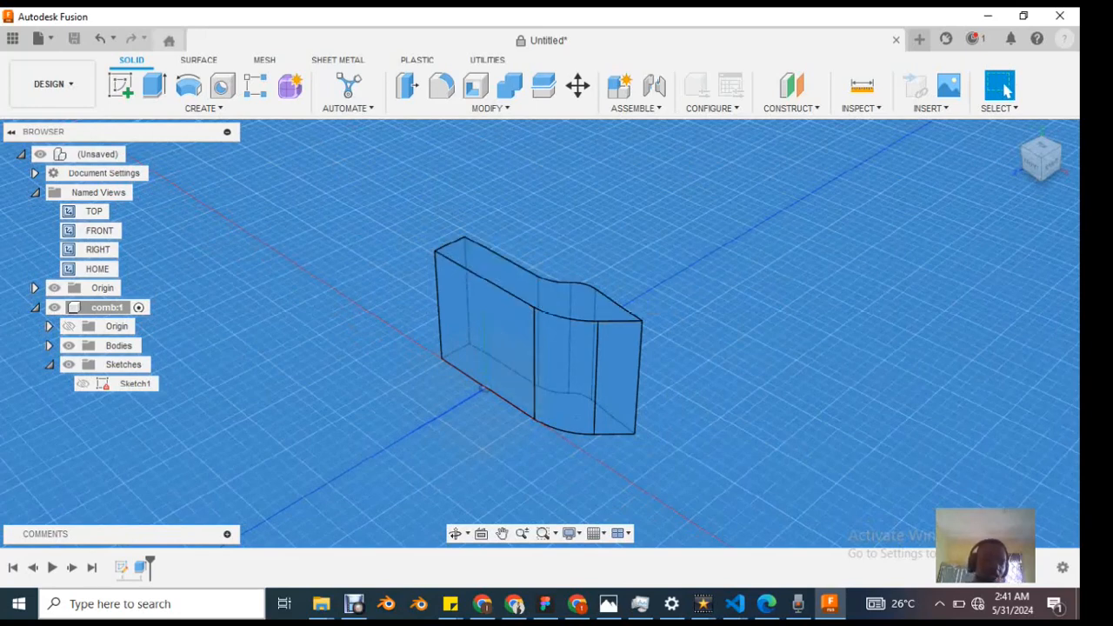
Step: Edit the comb's extrusion feature and set its distance to 5 mm
left_click(140, 567)
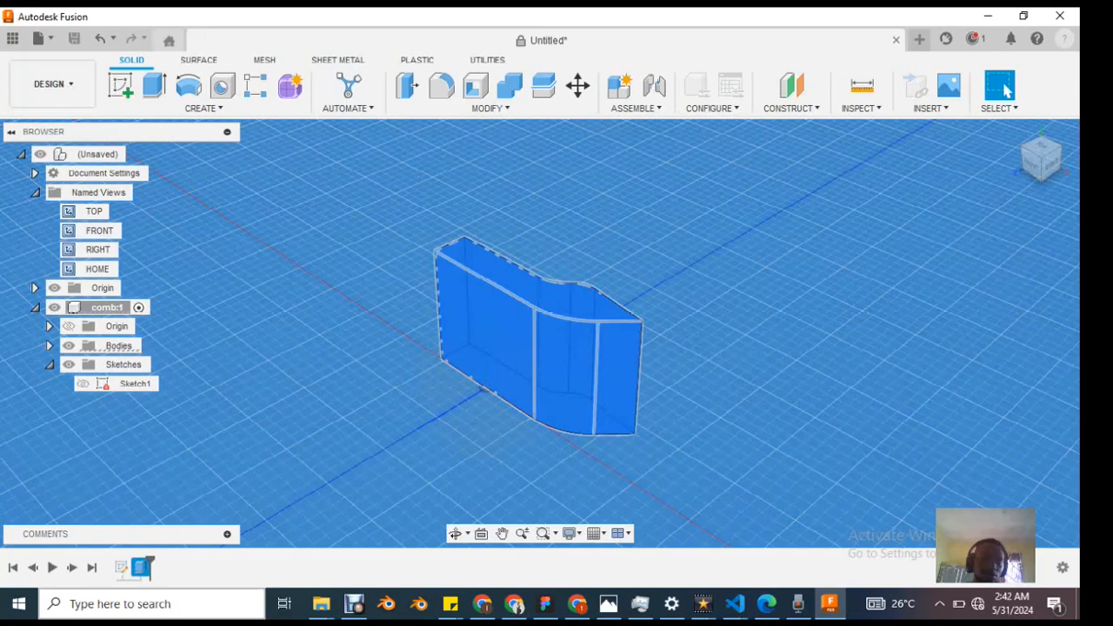
double_click(141, 567)
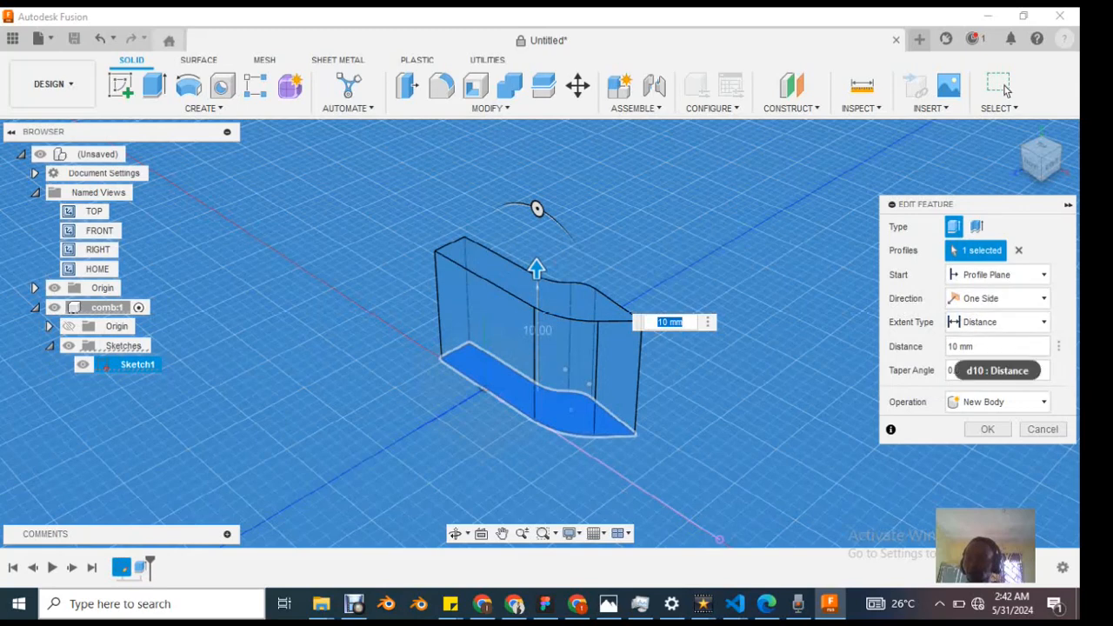
left_click(987, 346)
left_click_drag(978, 346, 945, 346)
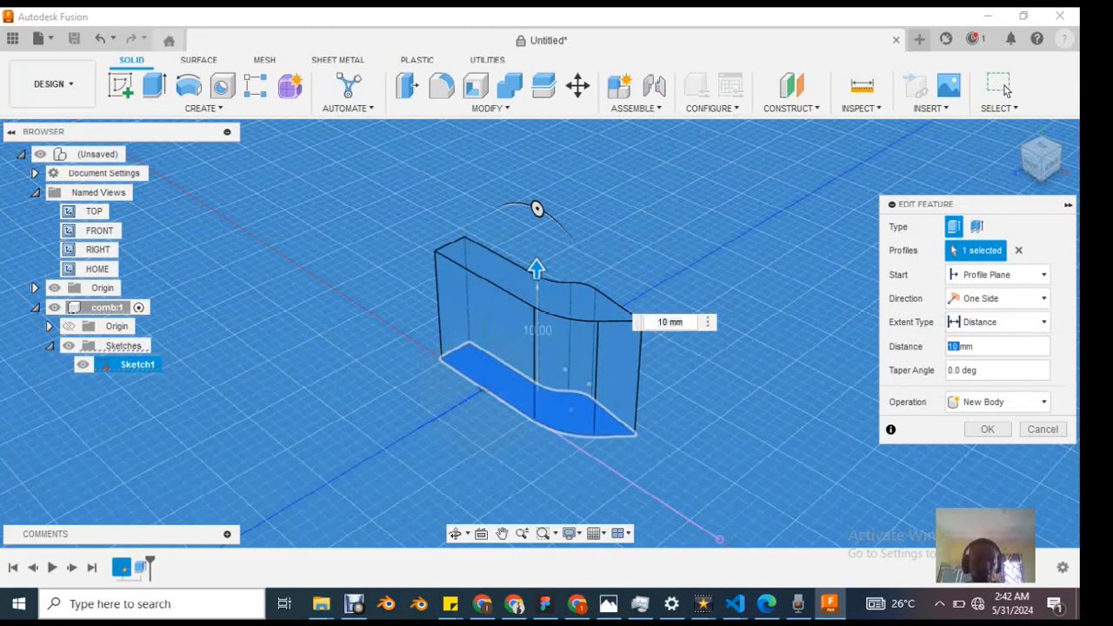
type("5")
key("Return")
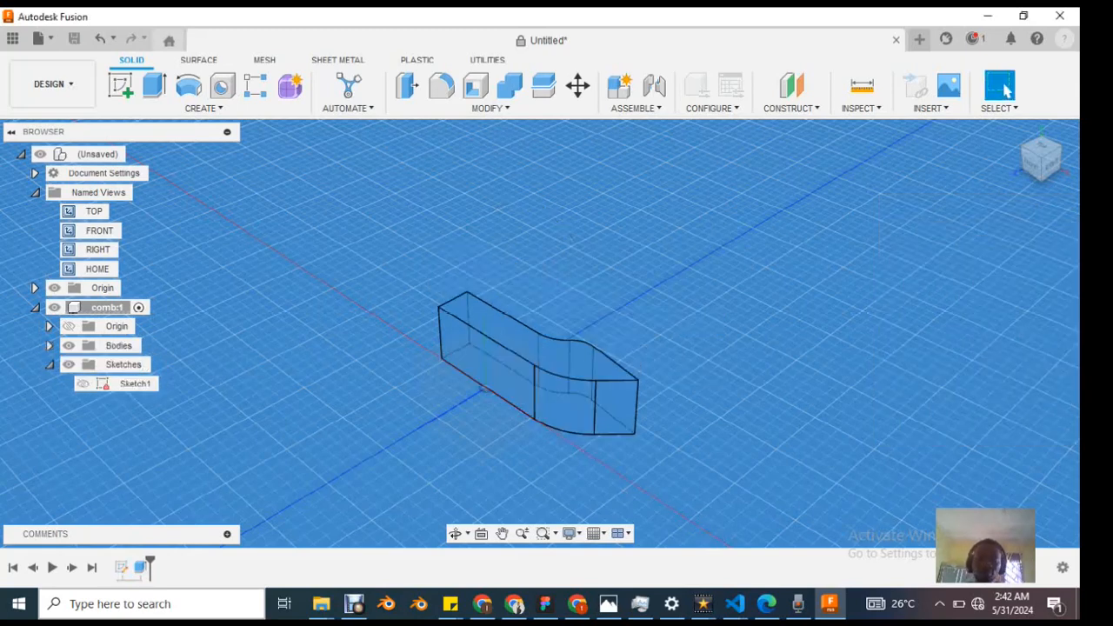
scroll(537, 384, "up", 4)
scroll(537, 385, "down", 4)
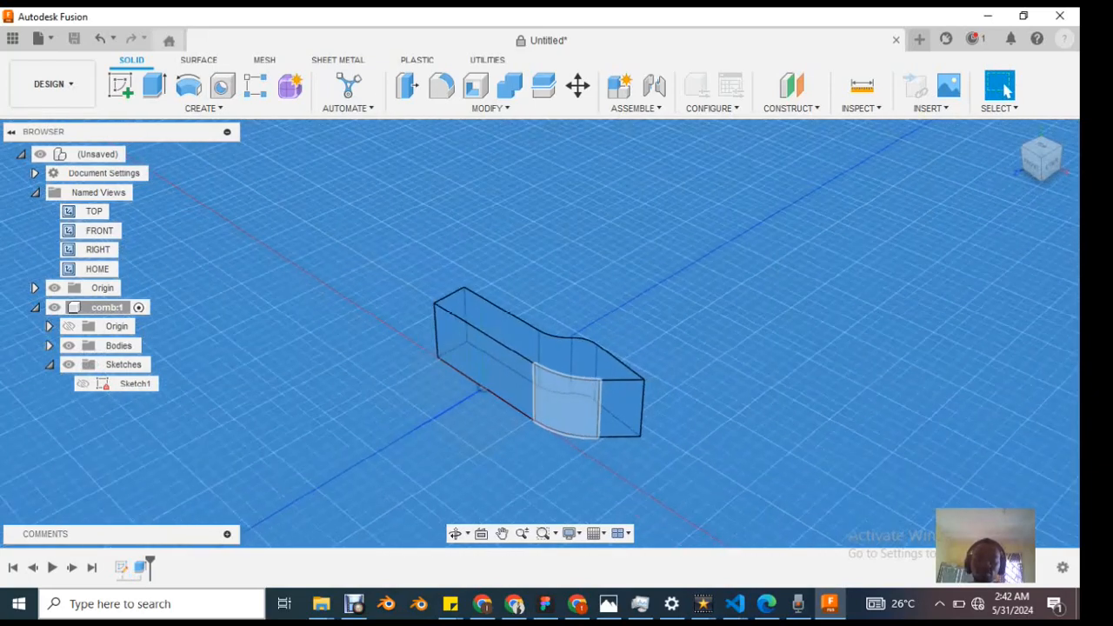
Step: Roll the design history back to before the extrusion, select the comb sketch, and roll forward to the end again
left_click(565, 400)
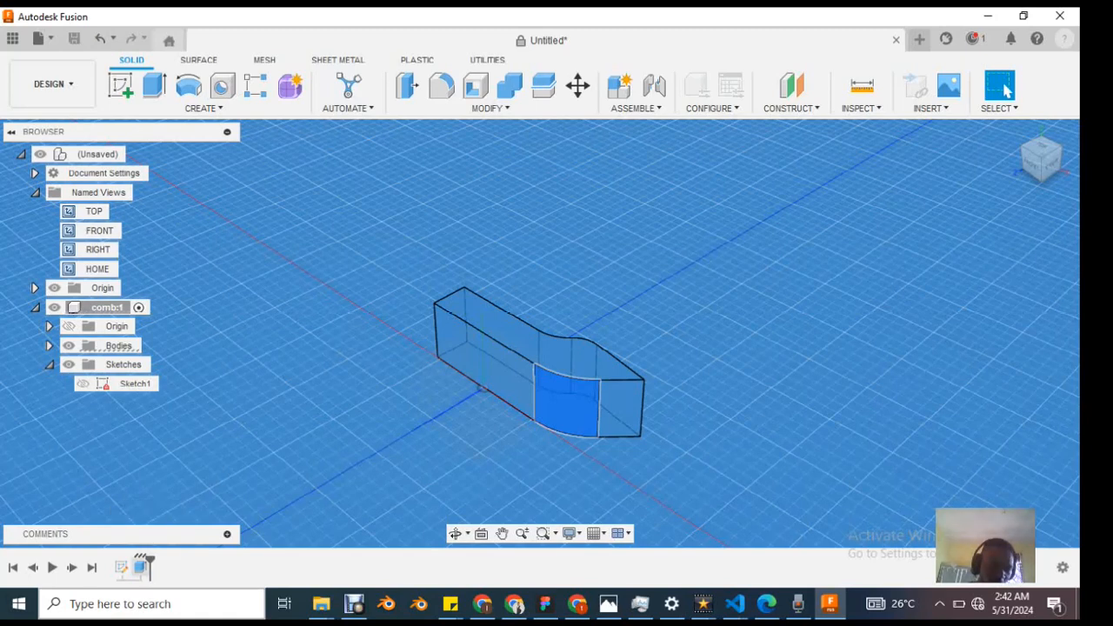
left_click_drag(149, 561, 130, 561)
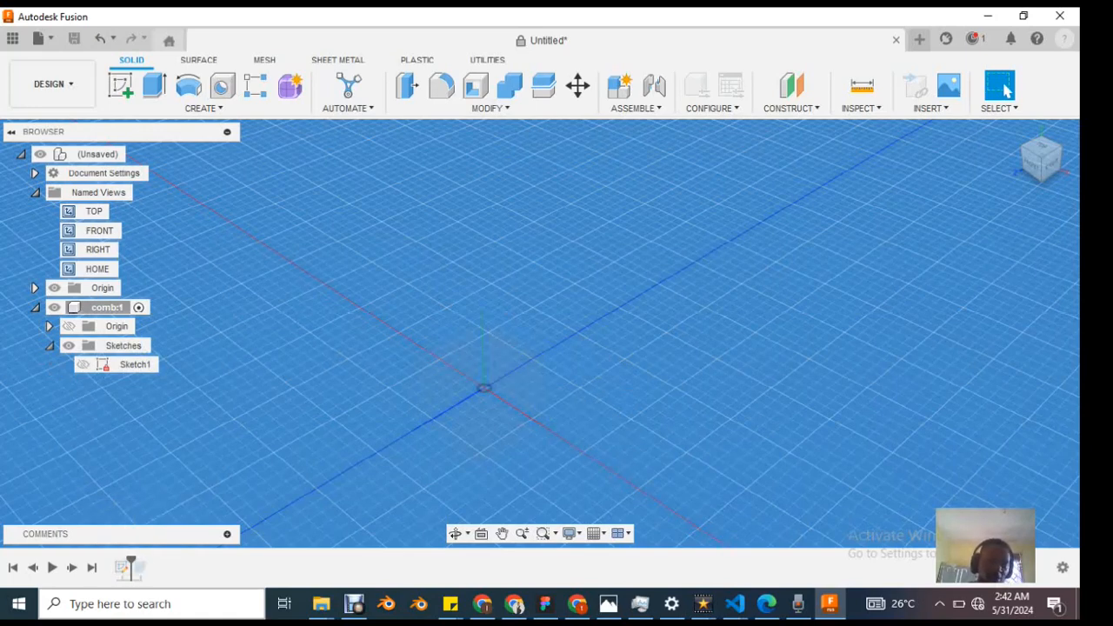
left_click(126, 568)
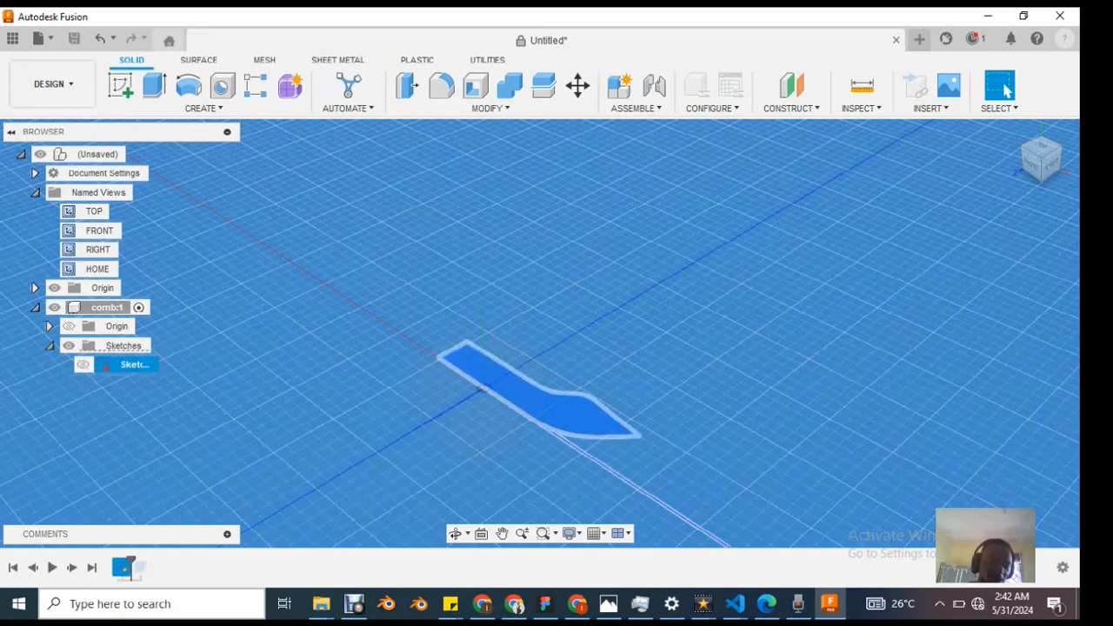
left_click_drag(131, 567, 150, 567)
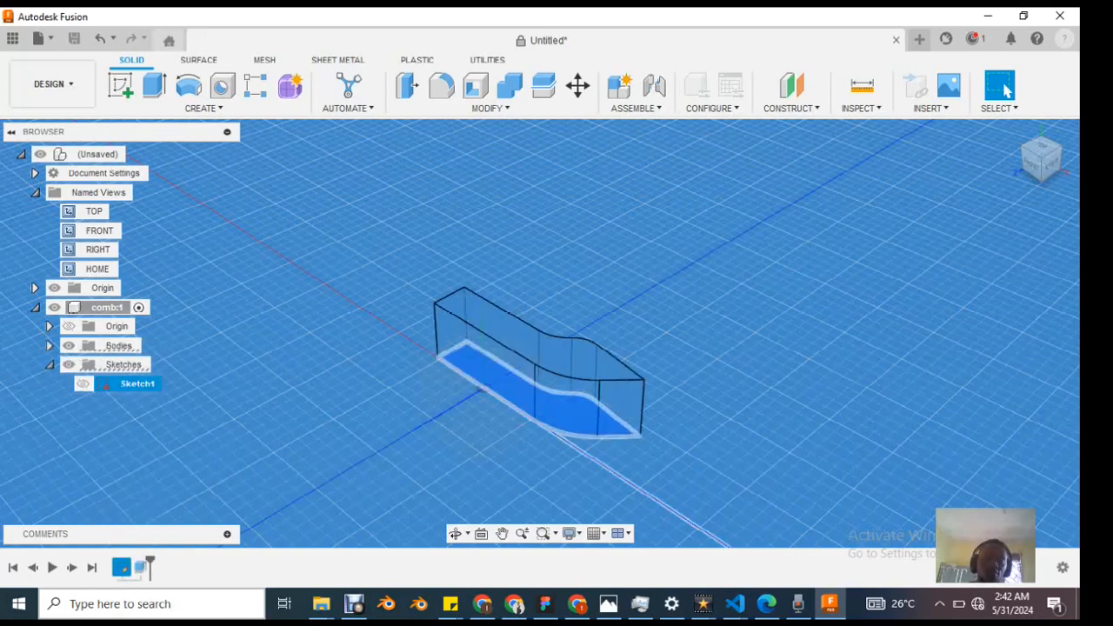
key("Escape")
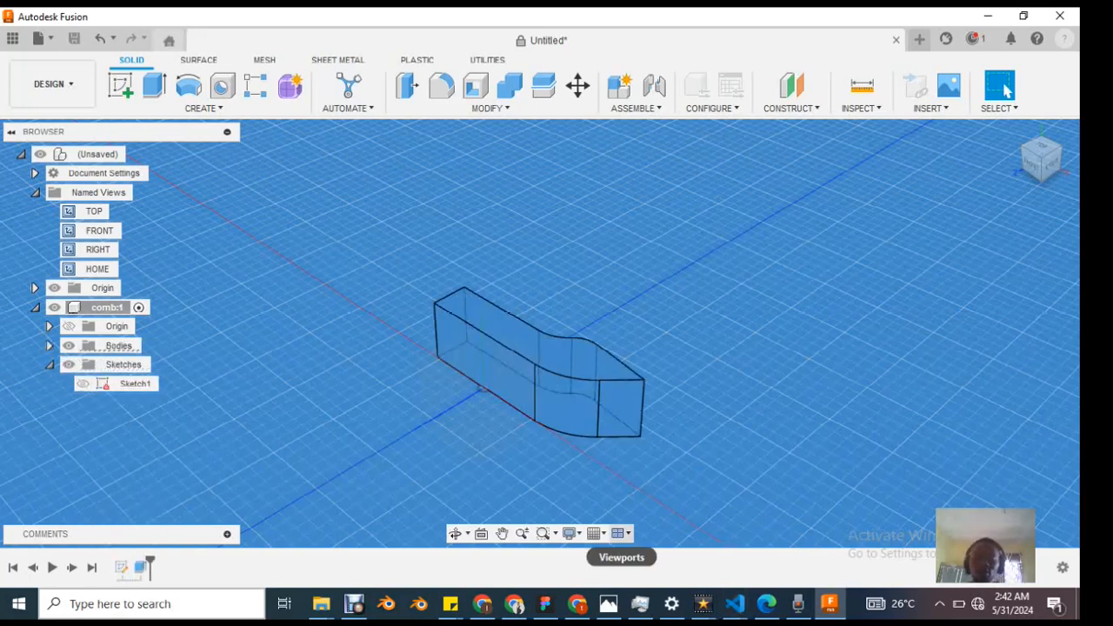
Step: Split the canvas into multiple views of the comb body and return to a single view
left_click(621, 534)
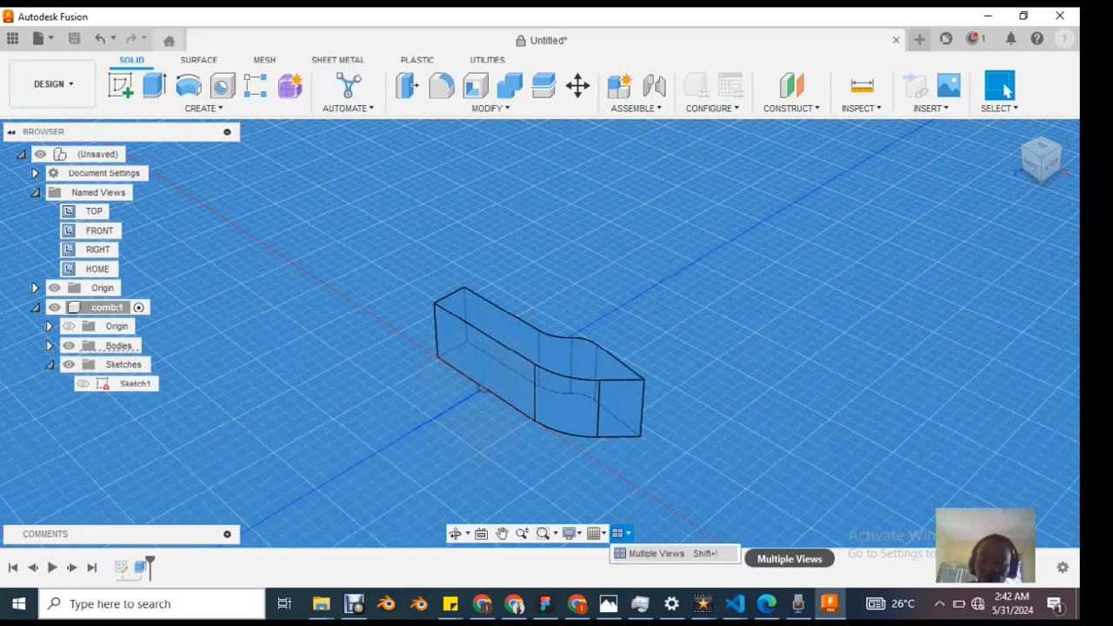
left_click(661, 553)
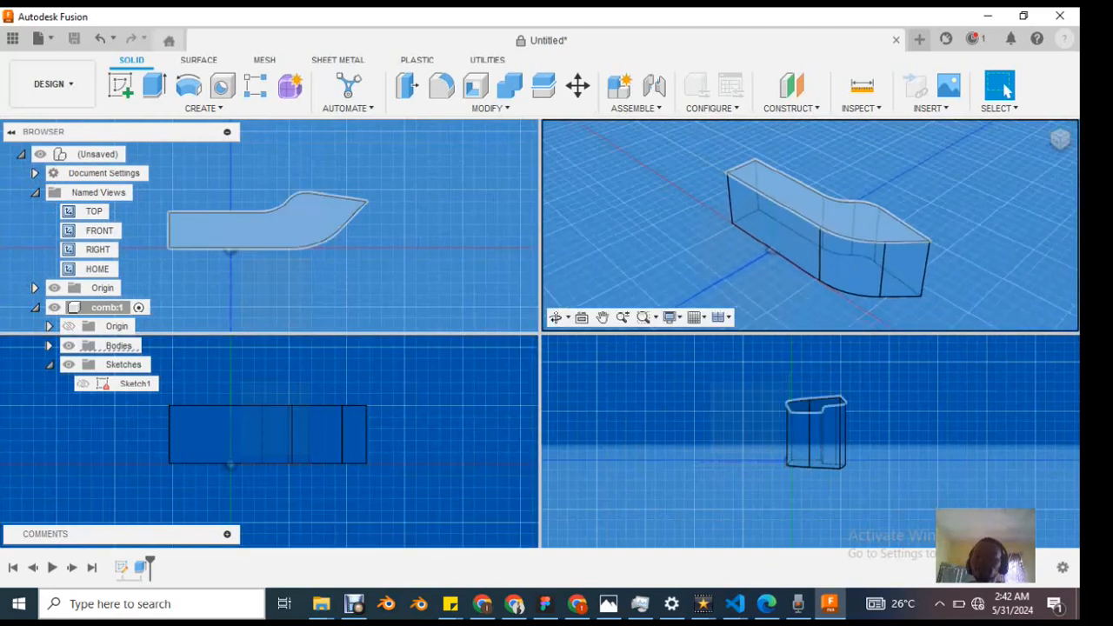
left_click(720, 318)
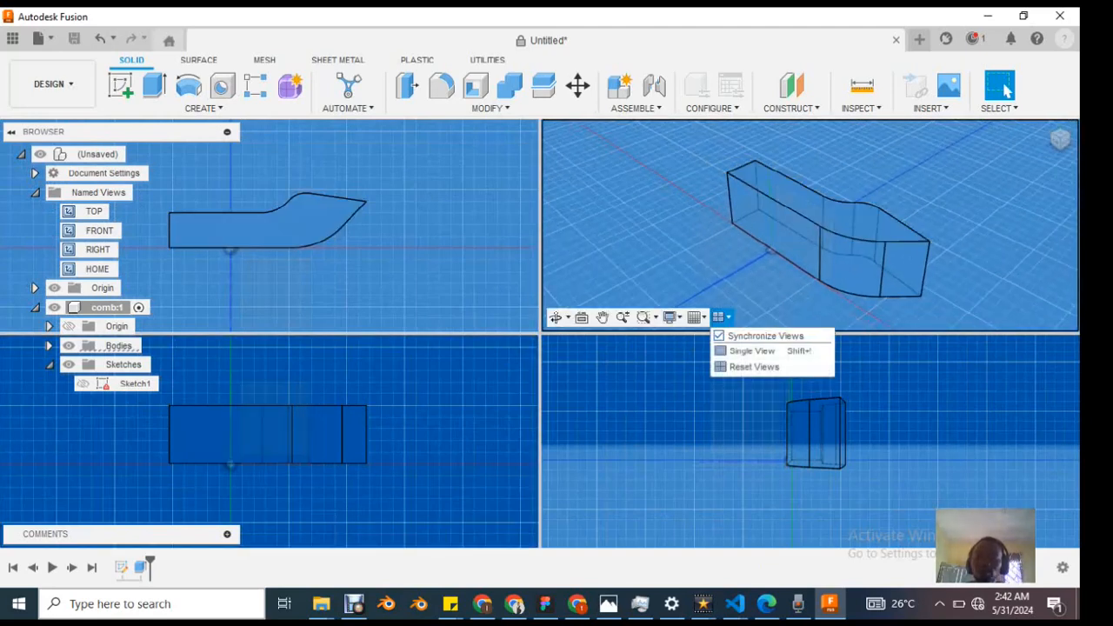
left_click(757, 350)
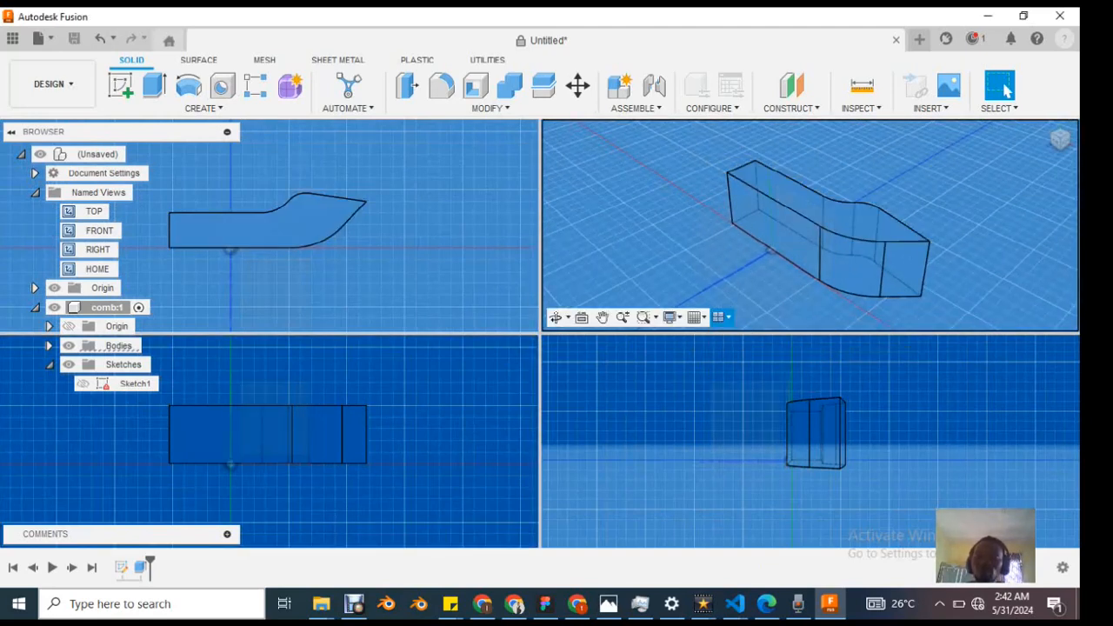
Step: Turn off the layout grid in the canvas
left_click(595, 533)
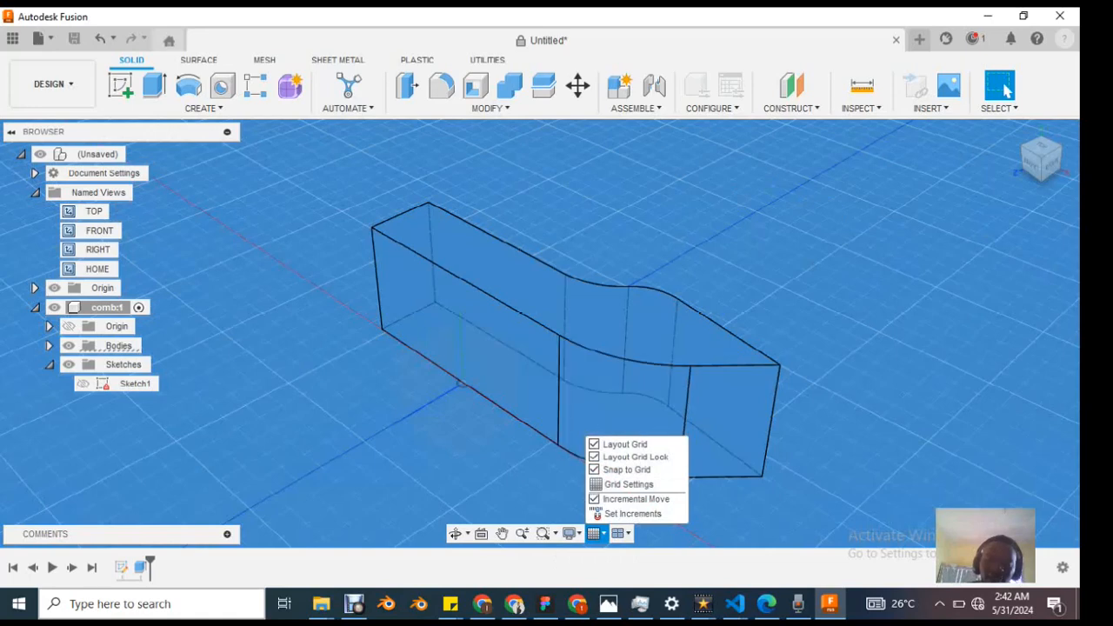
left_click(620, 445)
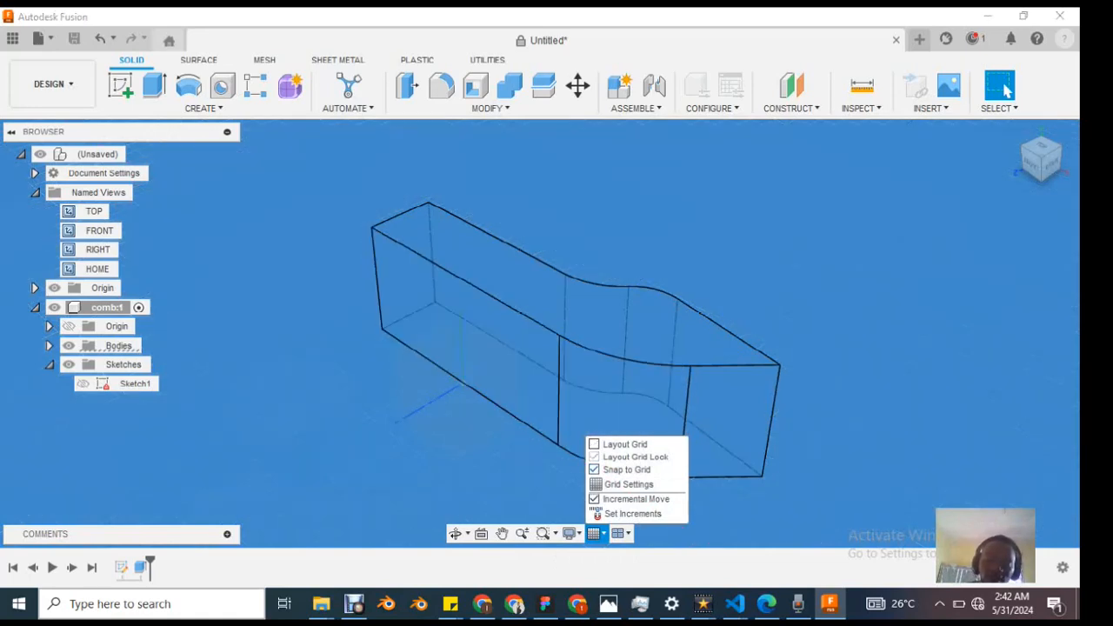
Step: Toggle the grid and movement options, leaving Layout Grid, Layout Grid Lock, Snap to Grid and Incremental Move all enabled
left_click(619, 470)
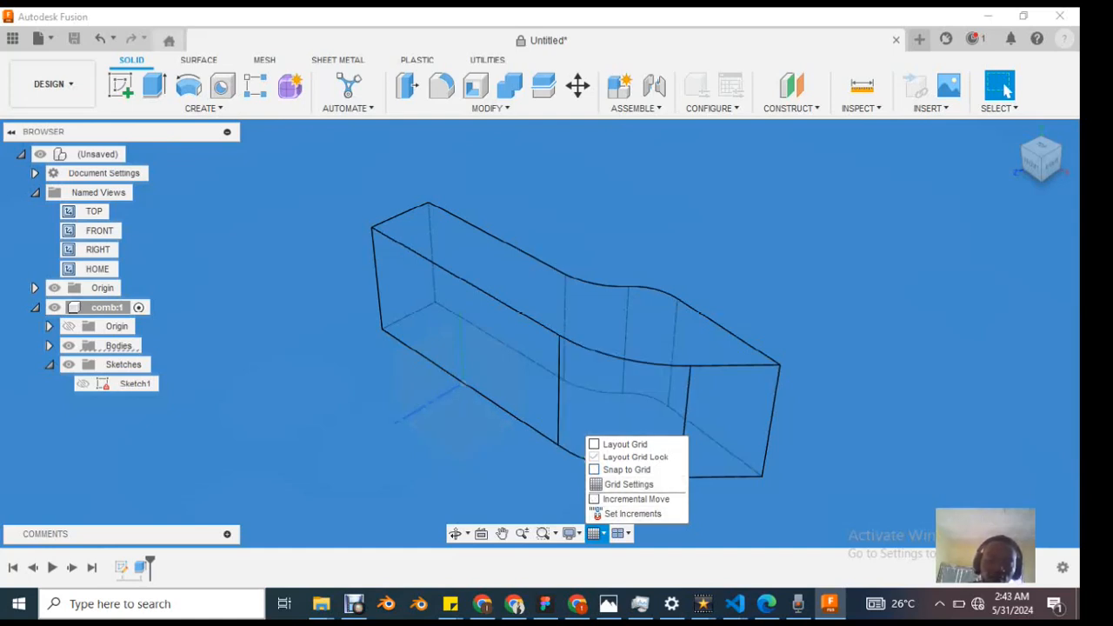
left_click(624, 445)
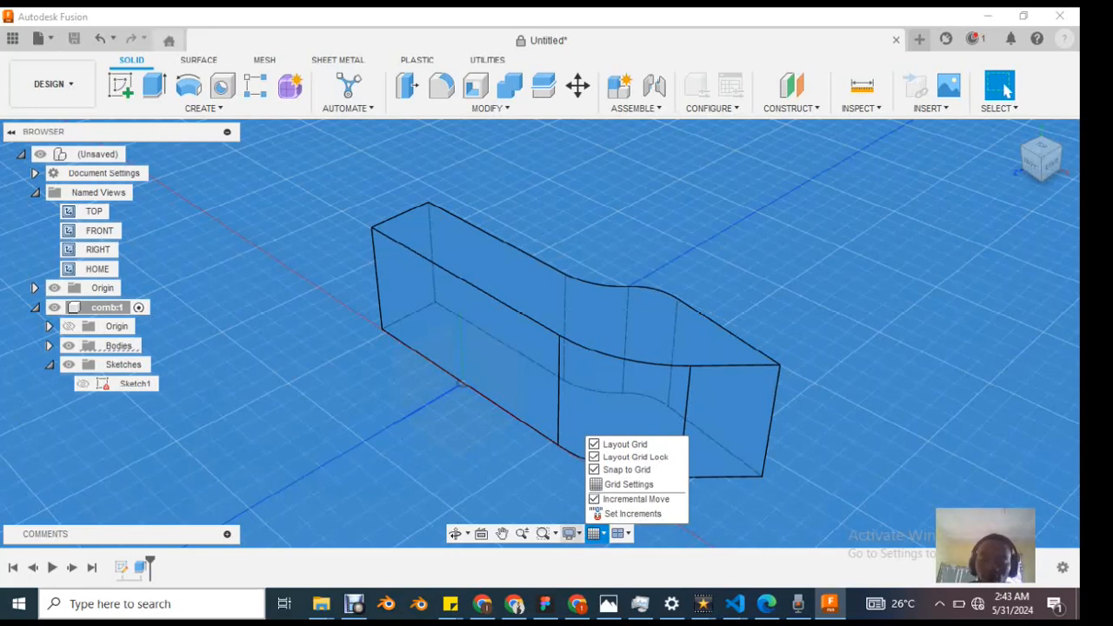
Step: Try to switch the comb body's visual style to Shaded with Hidden Edges, dismissing the system battery notice
left_click(570, 533)
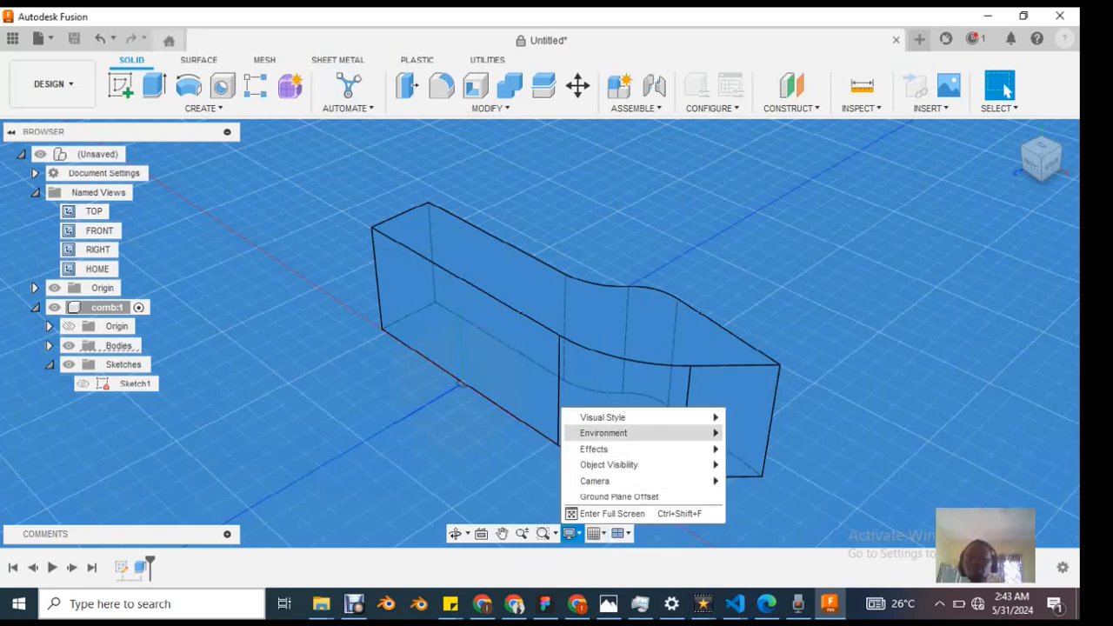
mouse_move(609, 418)
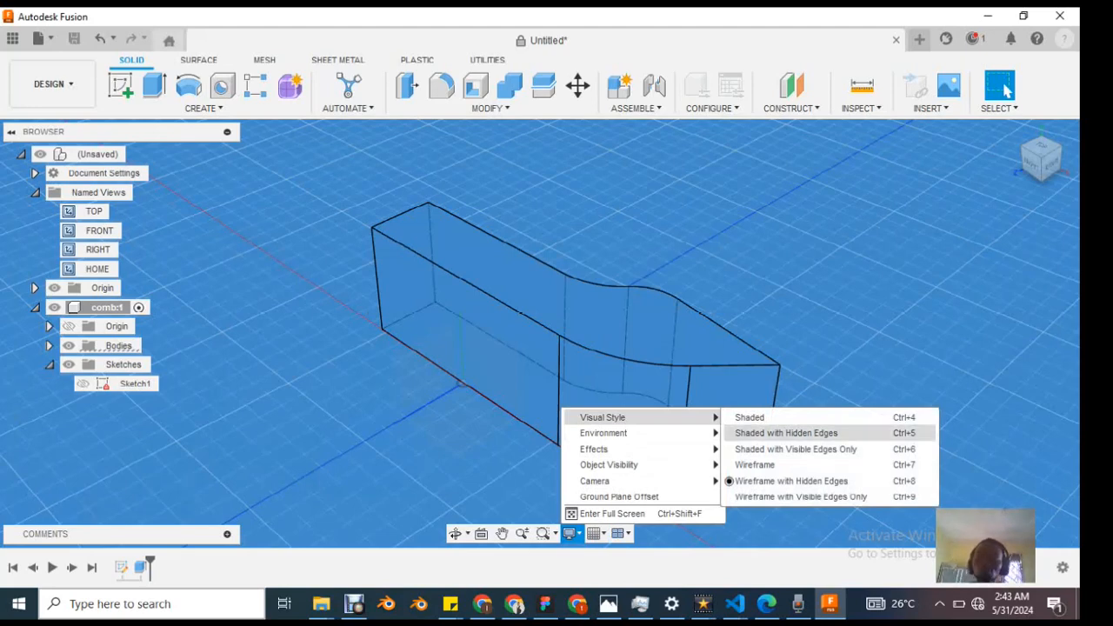
left_click(787, 434)
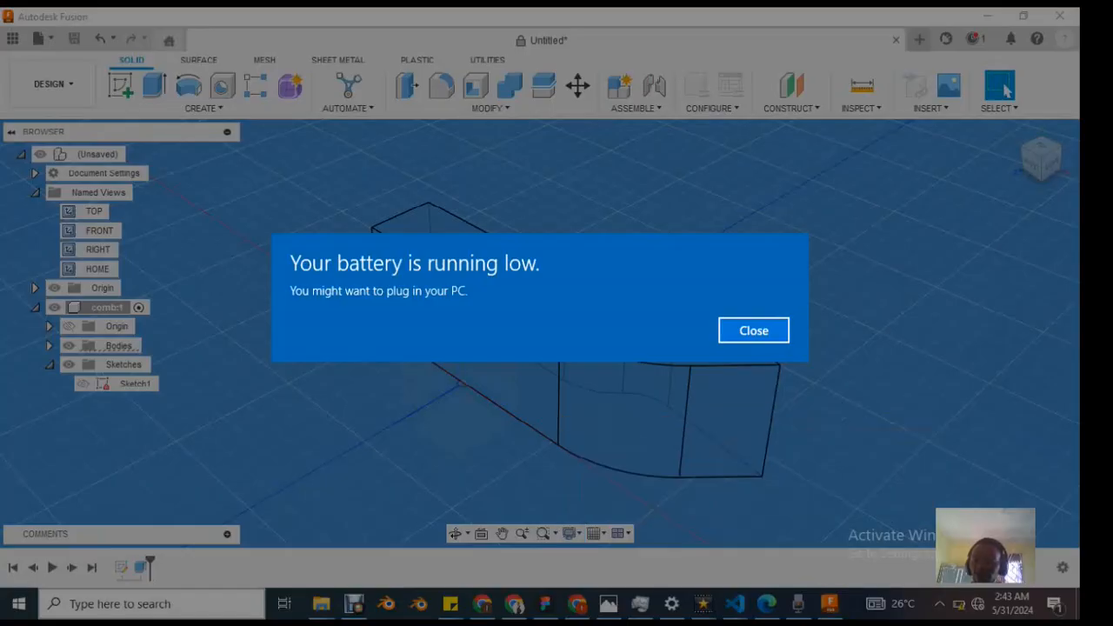
left_click(754, 328)
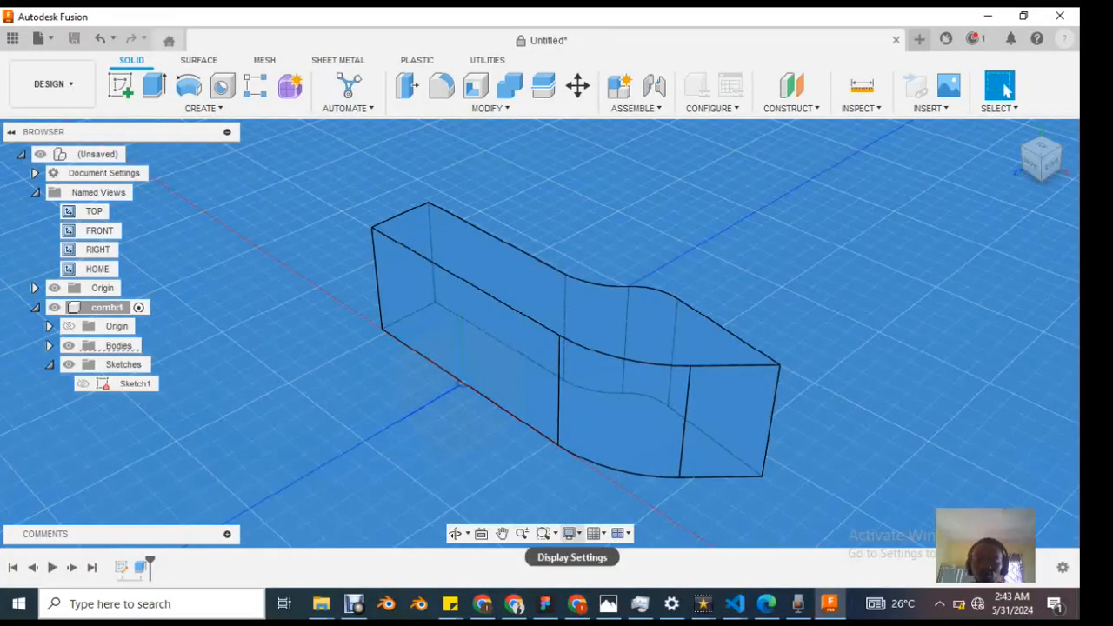
left_click(570, 533)
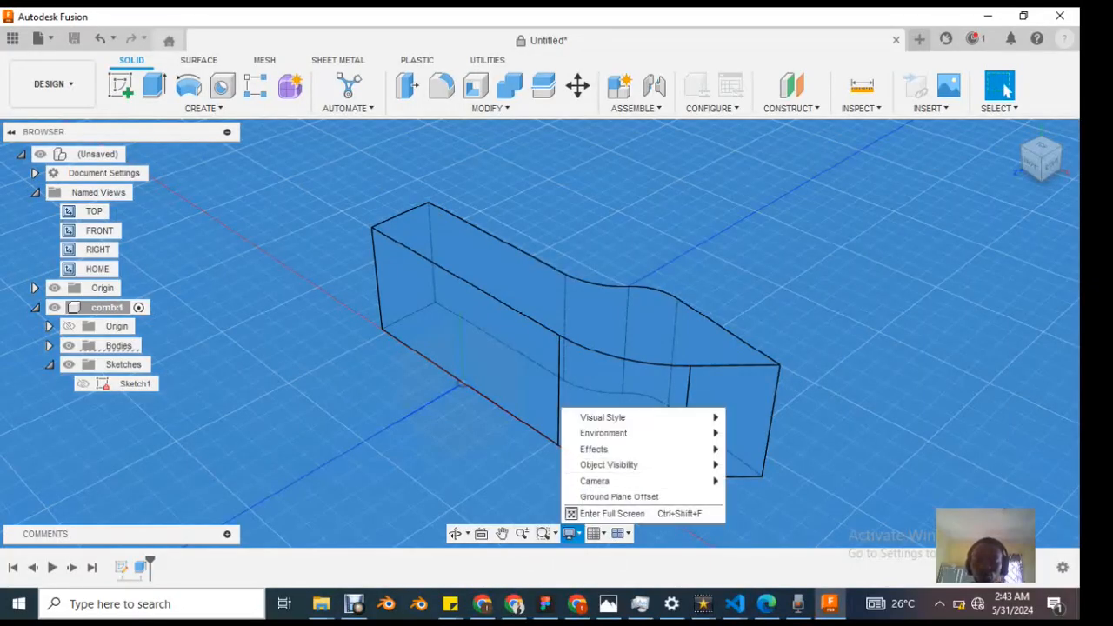
key("Escape")
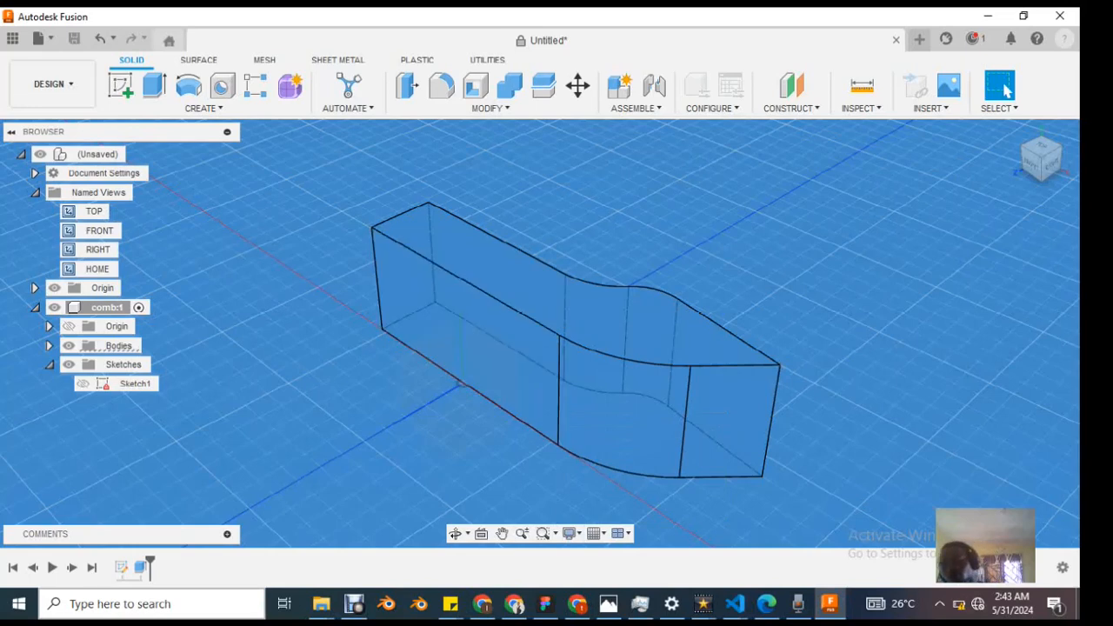